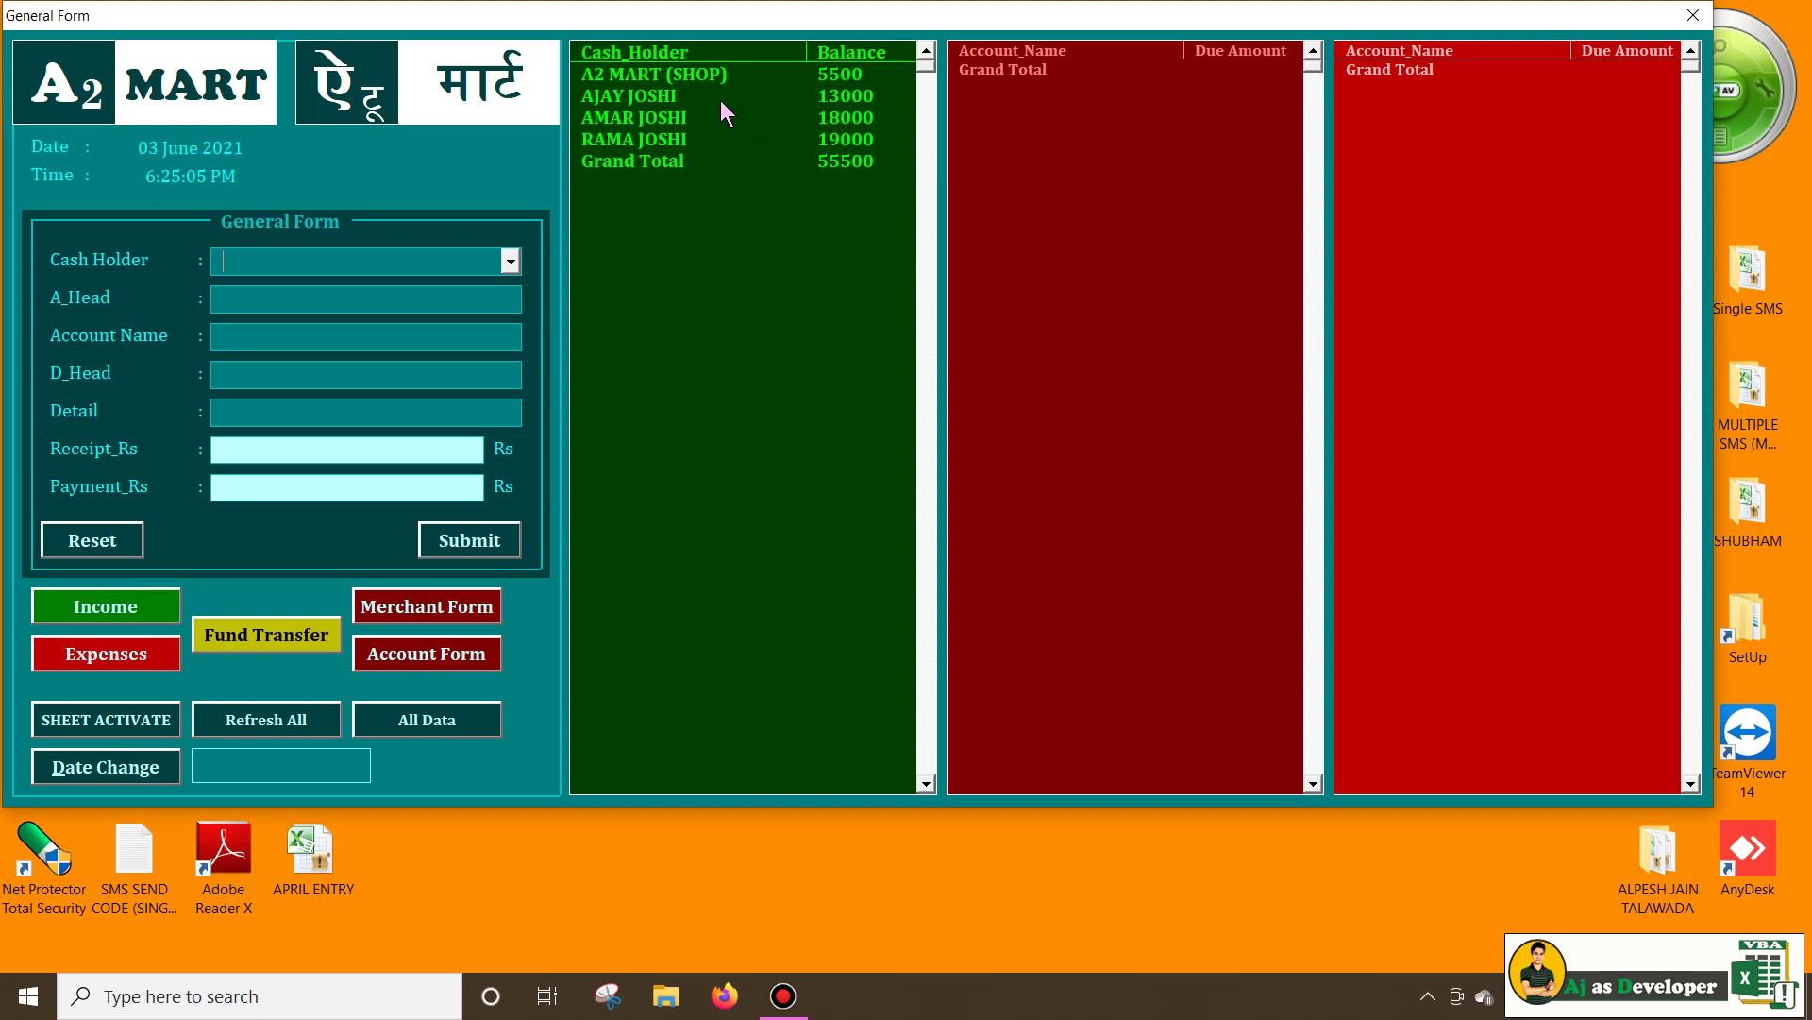
{"action": "left_click", "coordinate": [631, 93]}
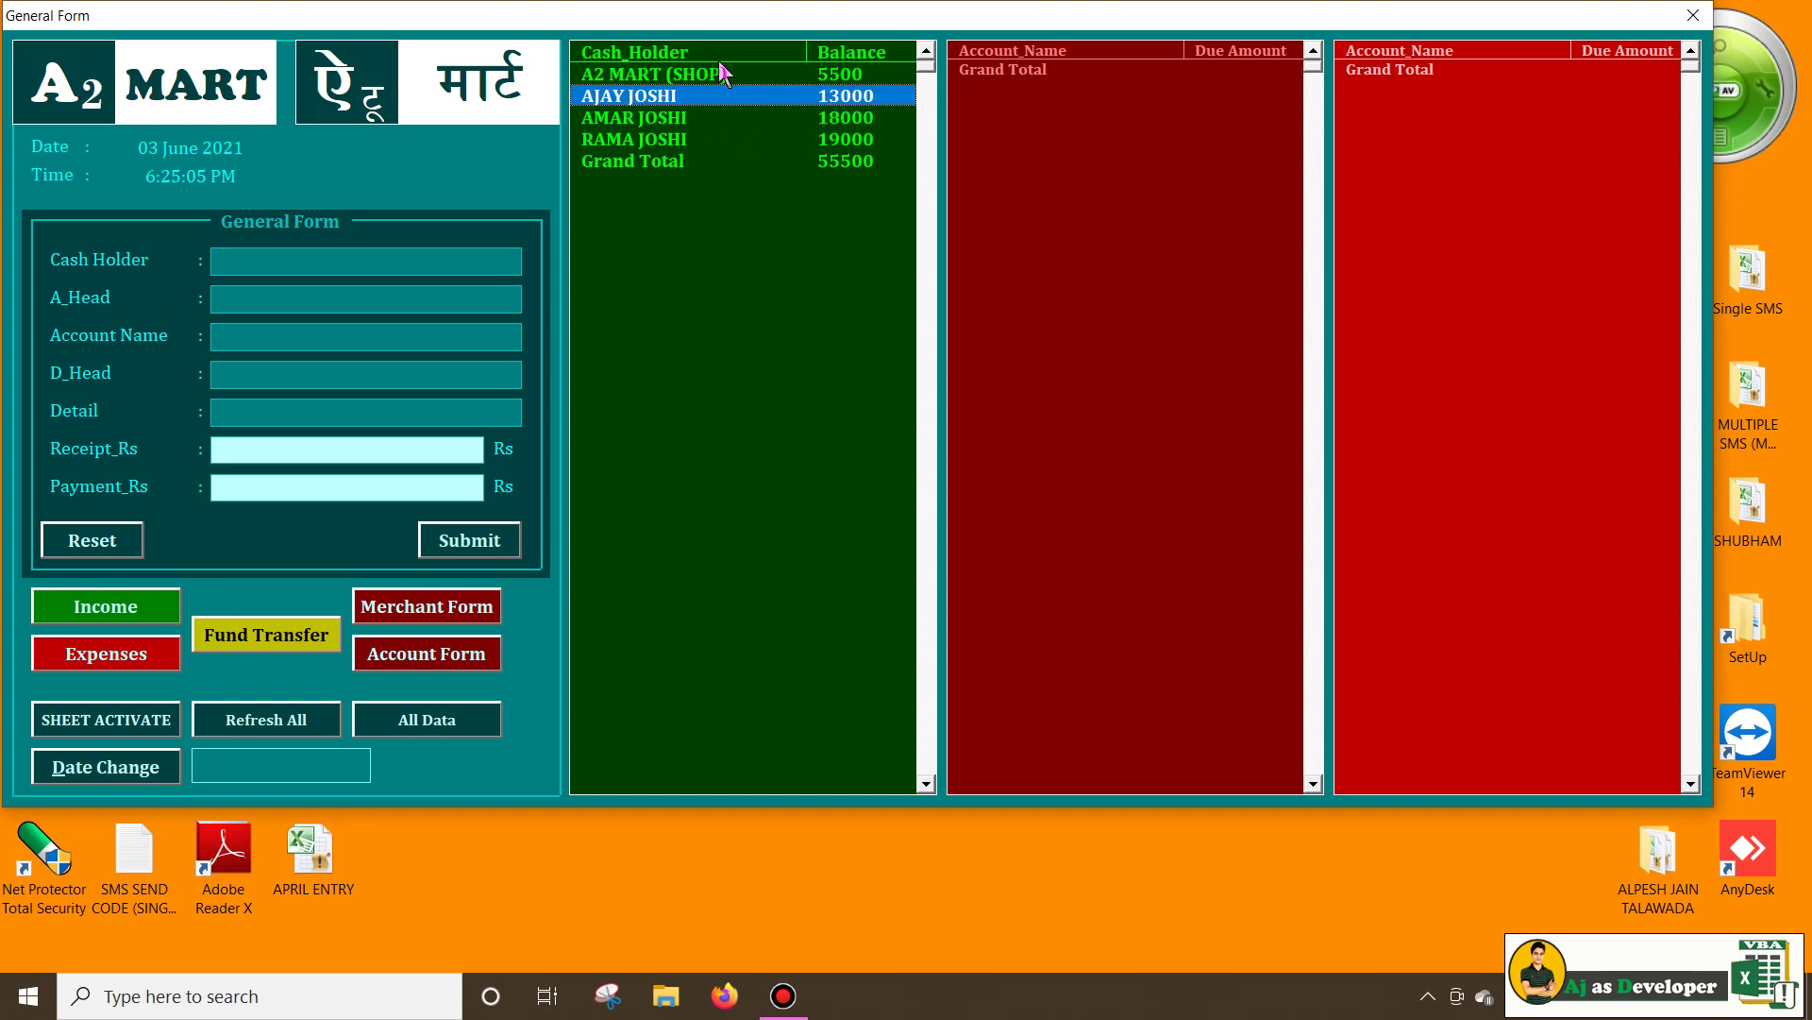
{"action": "left_click", "coordinate": [659, 140]}
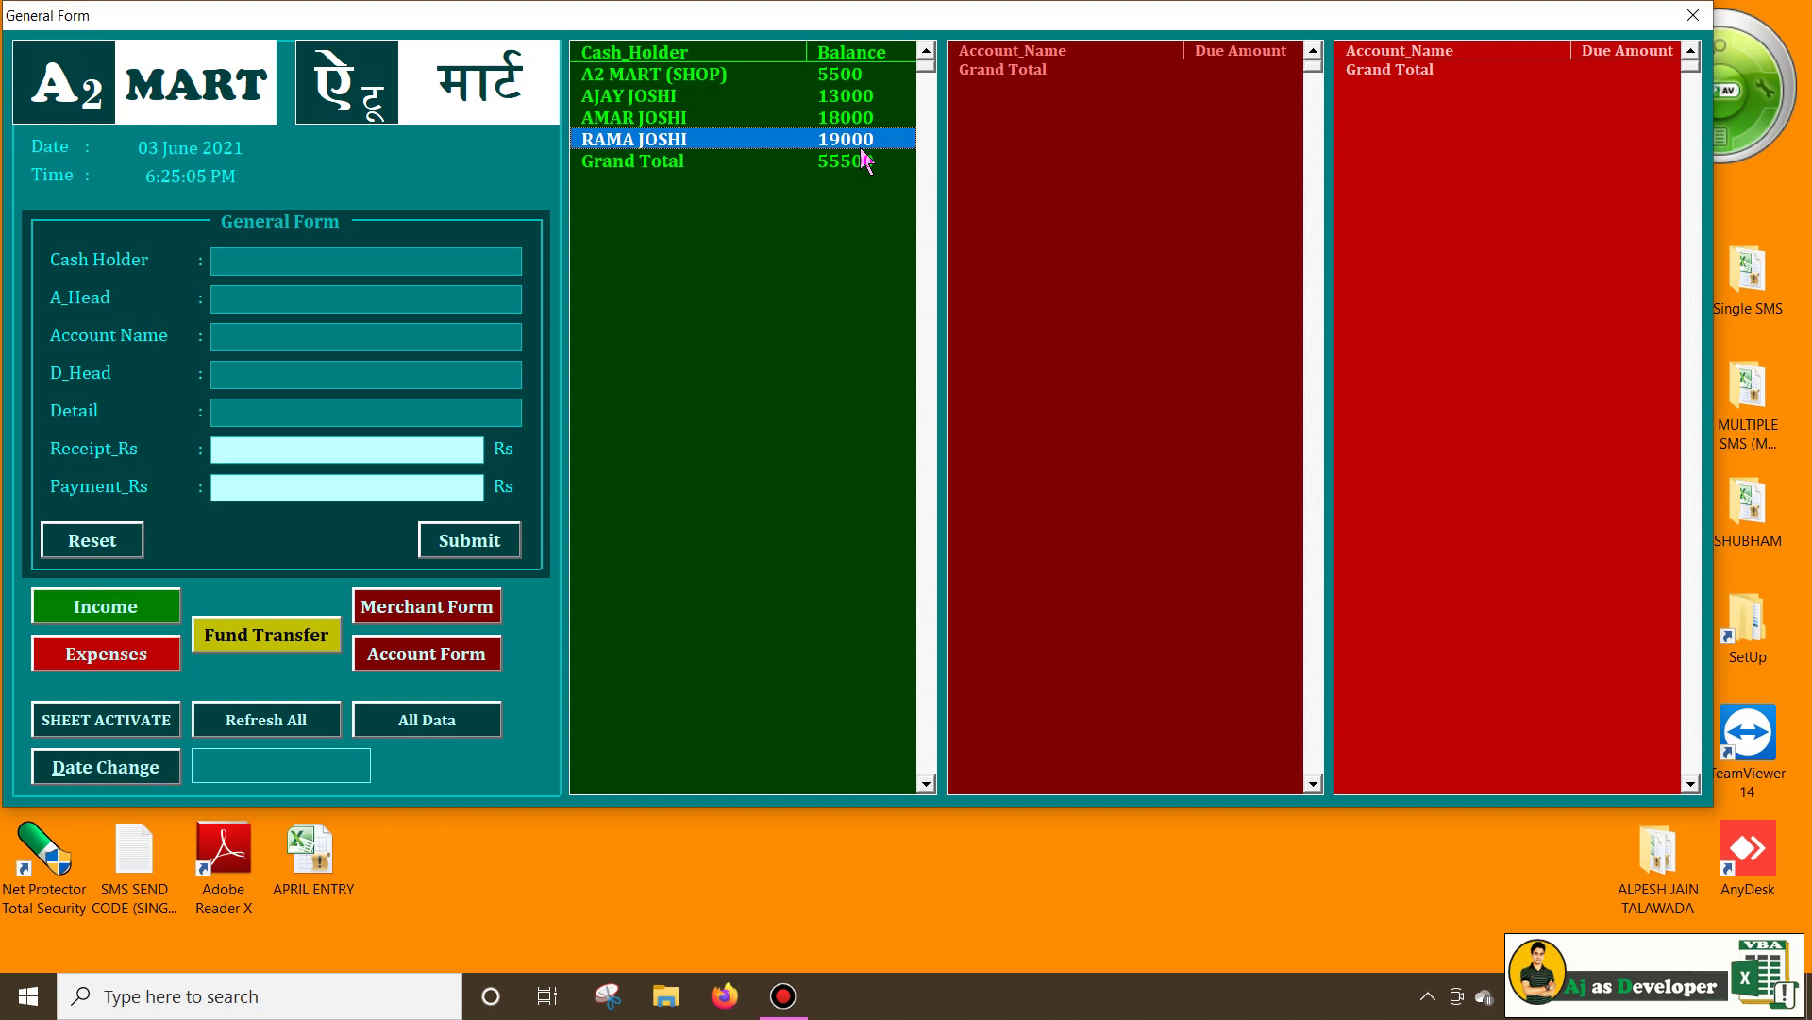
{"action": "left_click", "coordinate": [634, 96]}
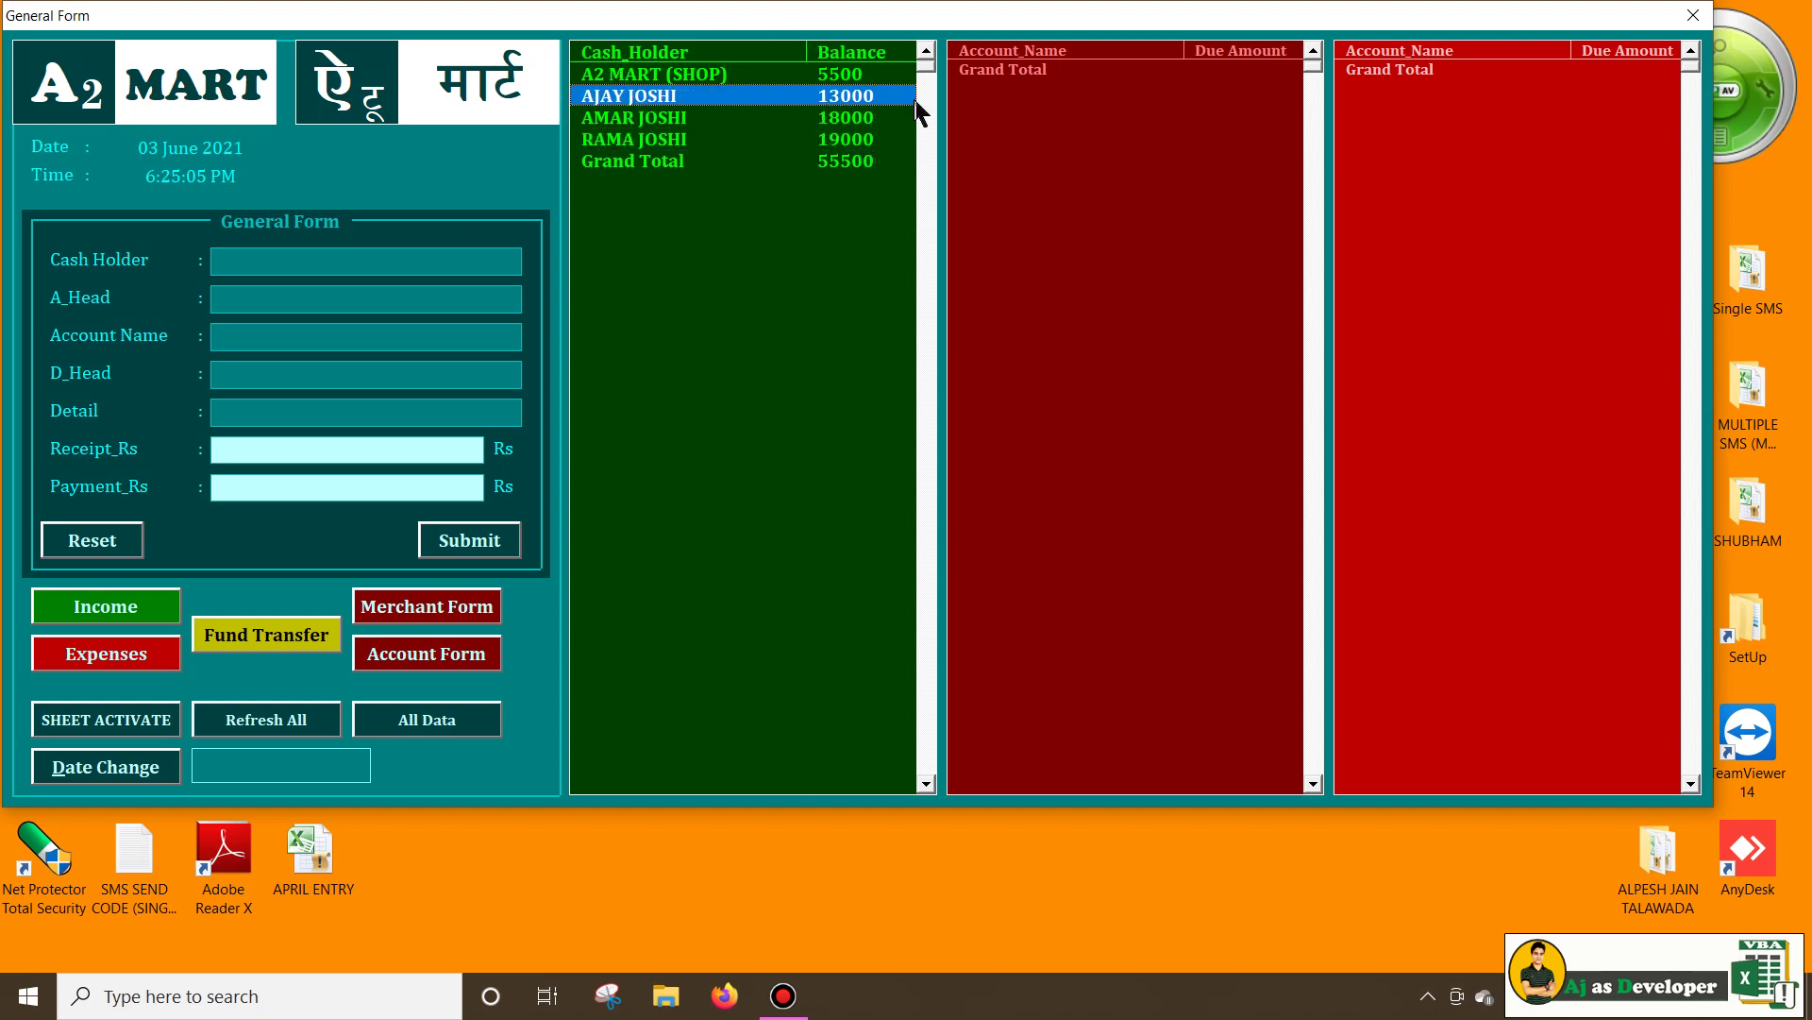
{"action": "left_click", "coordinate": [687, 142]}
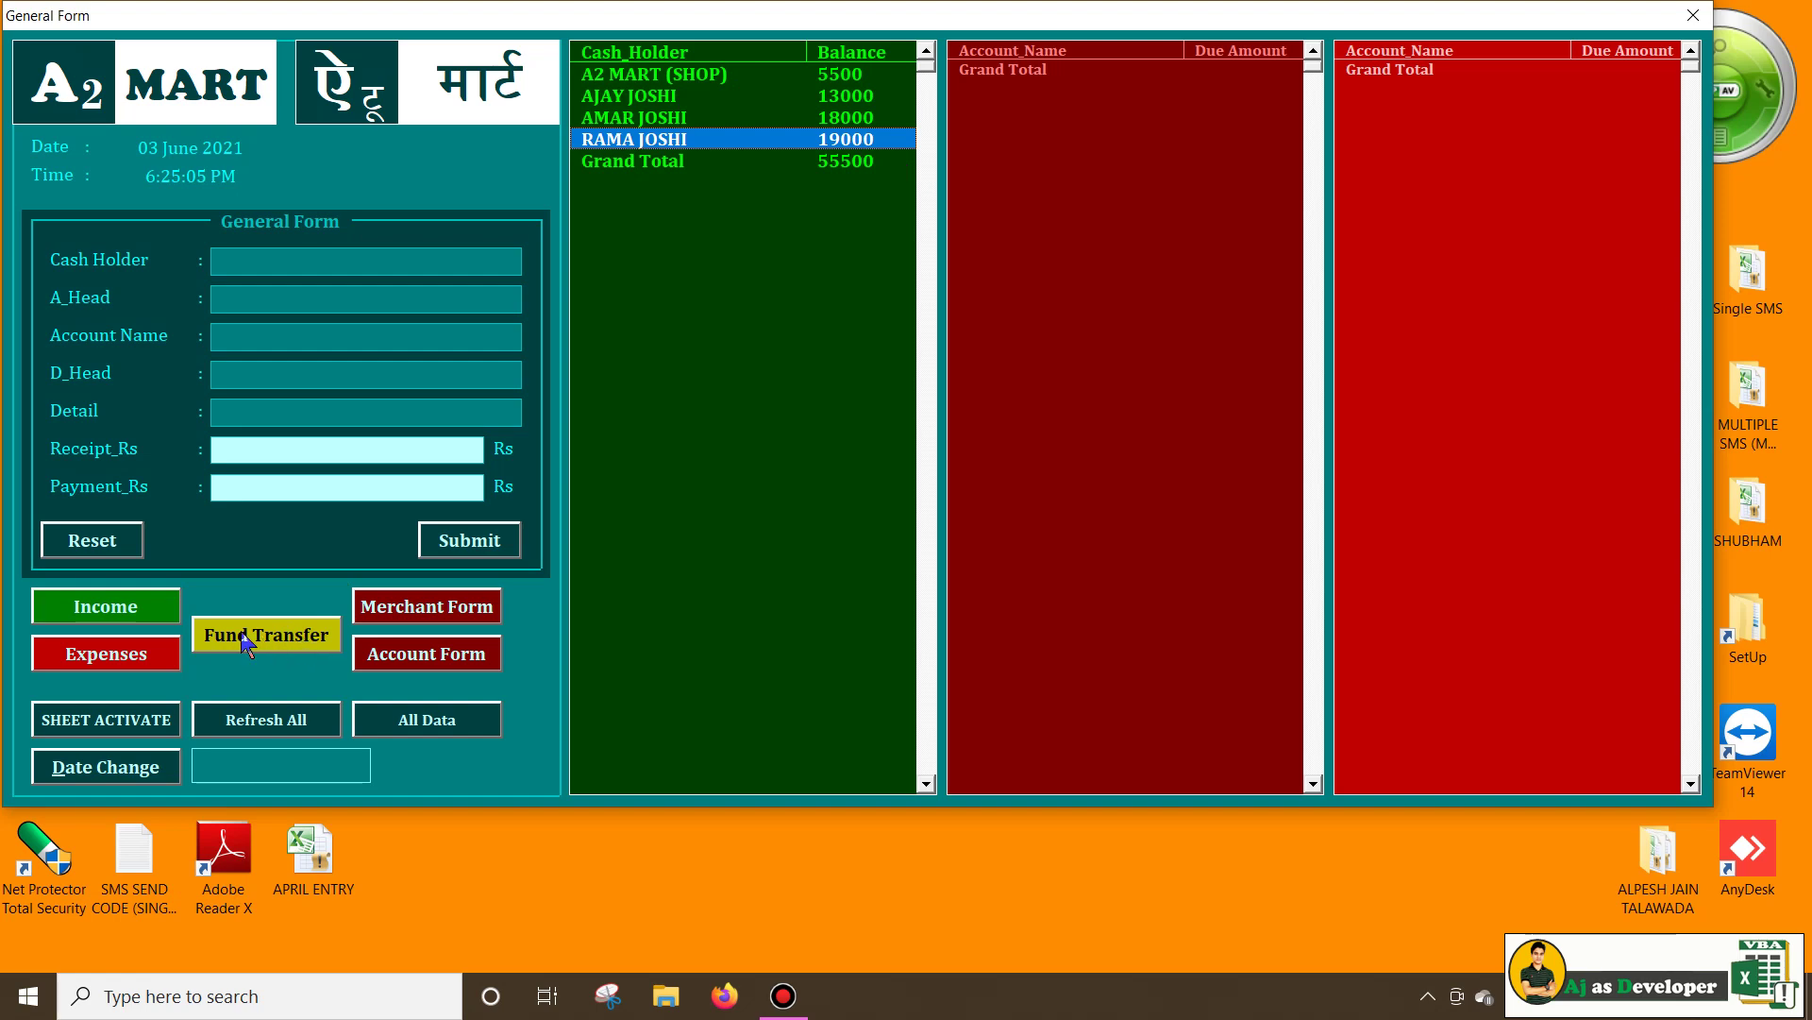
{"action": "left_click", "coordinate": [279, 642]}
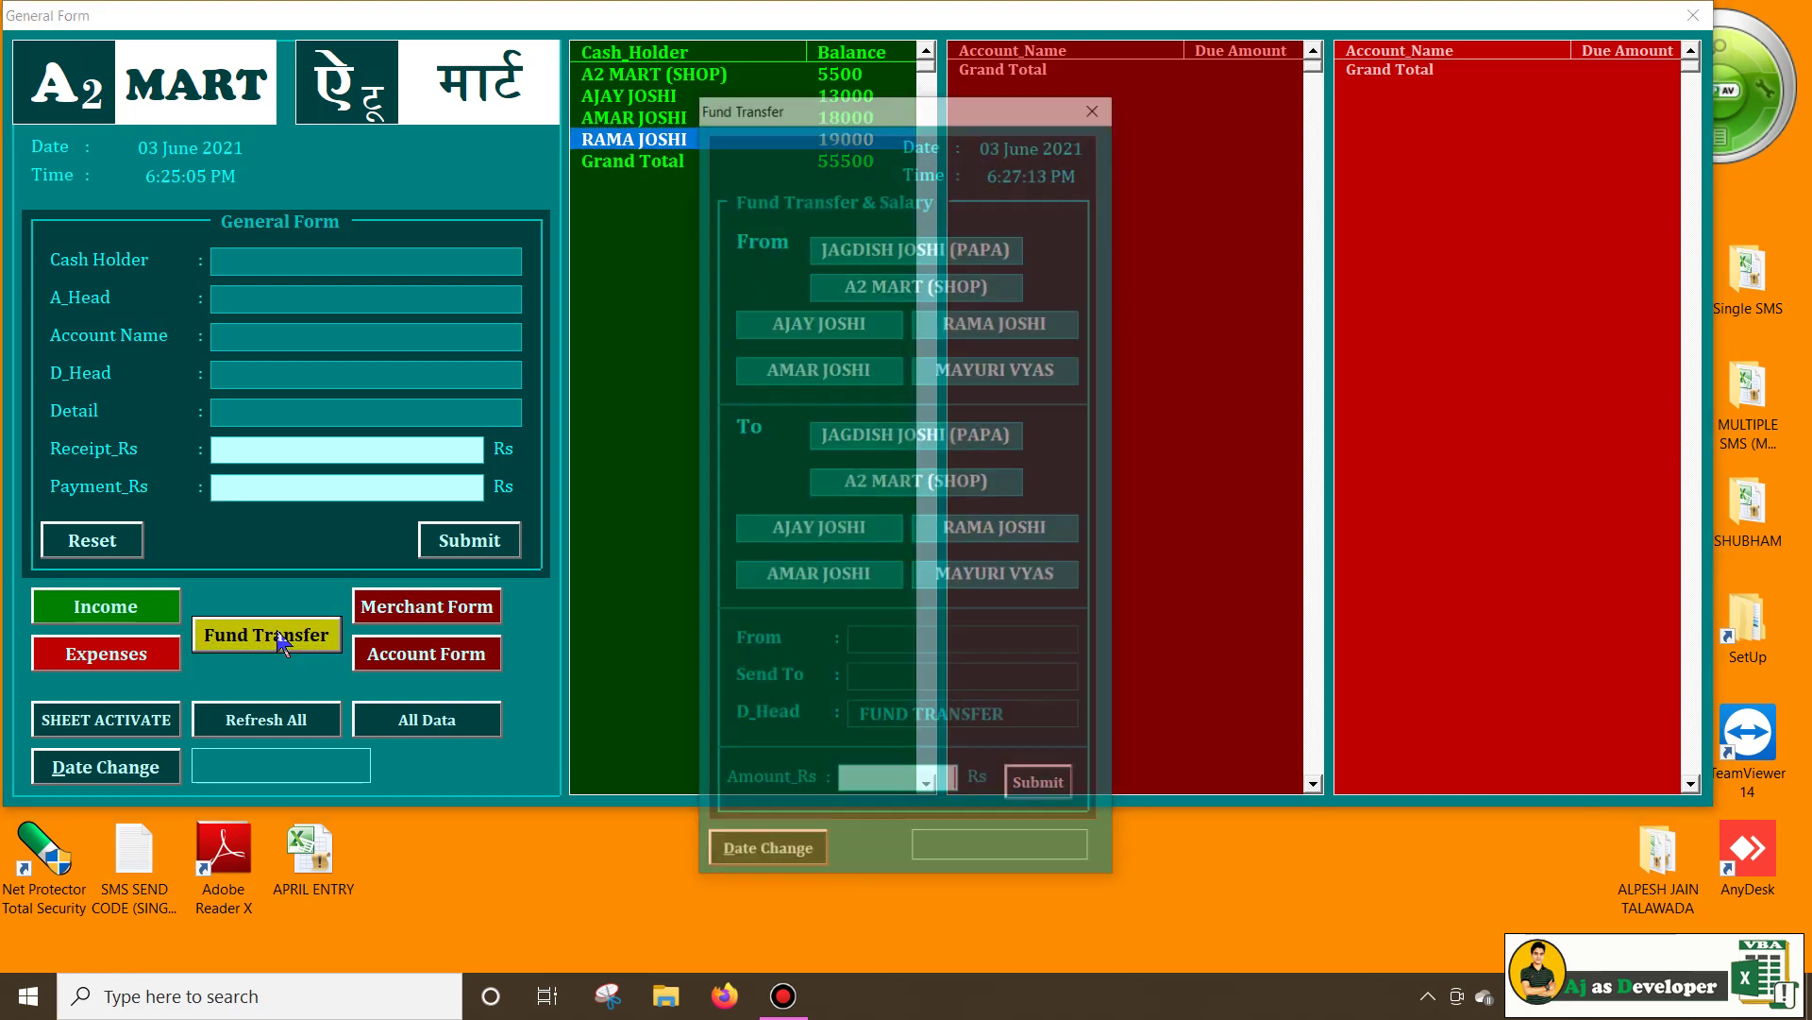
{"action": "left_click_drag", "start_coordinate": [944, 106], "coordinate": [1282, 26]}
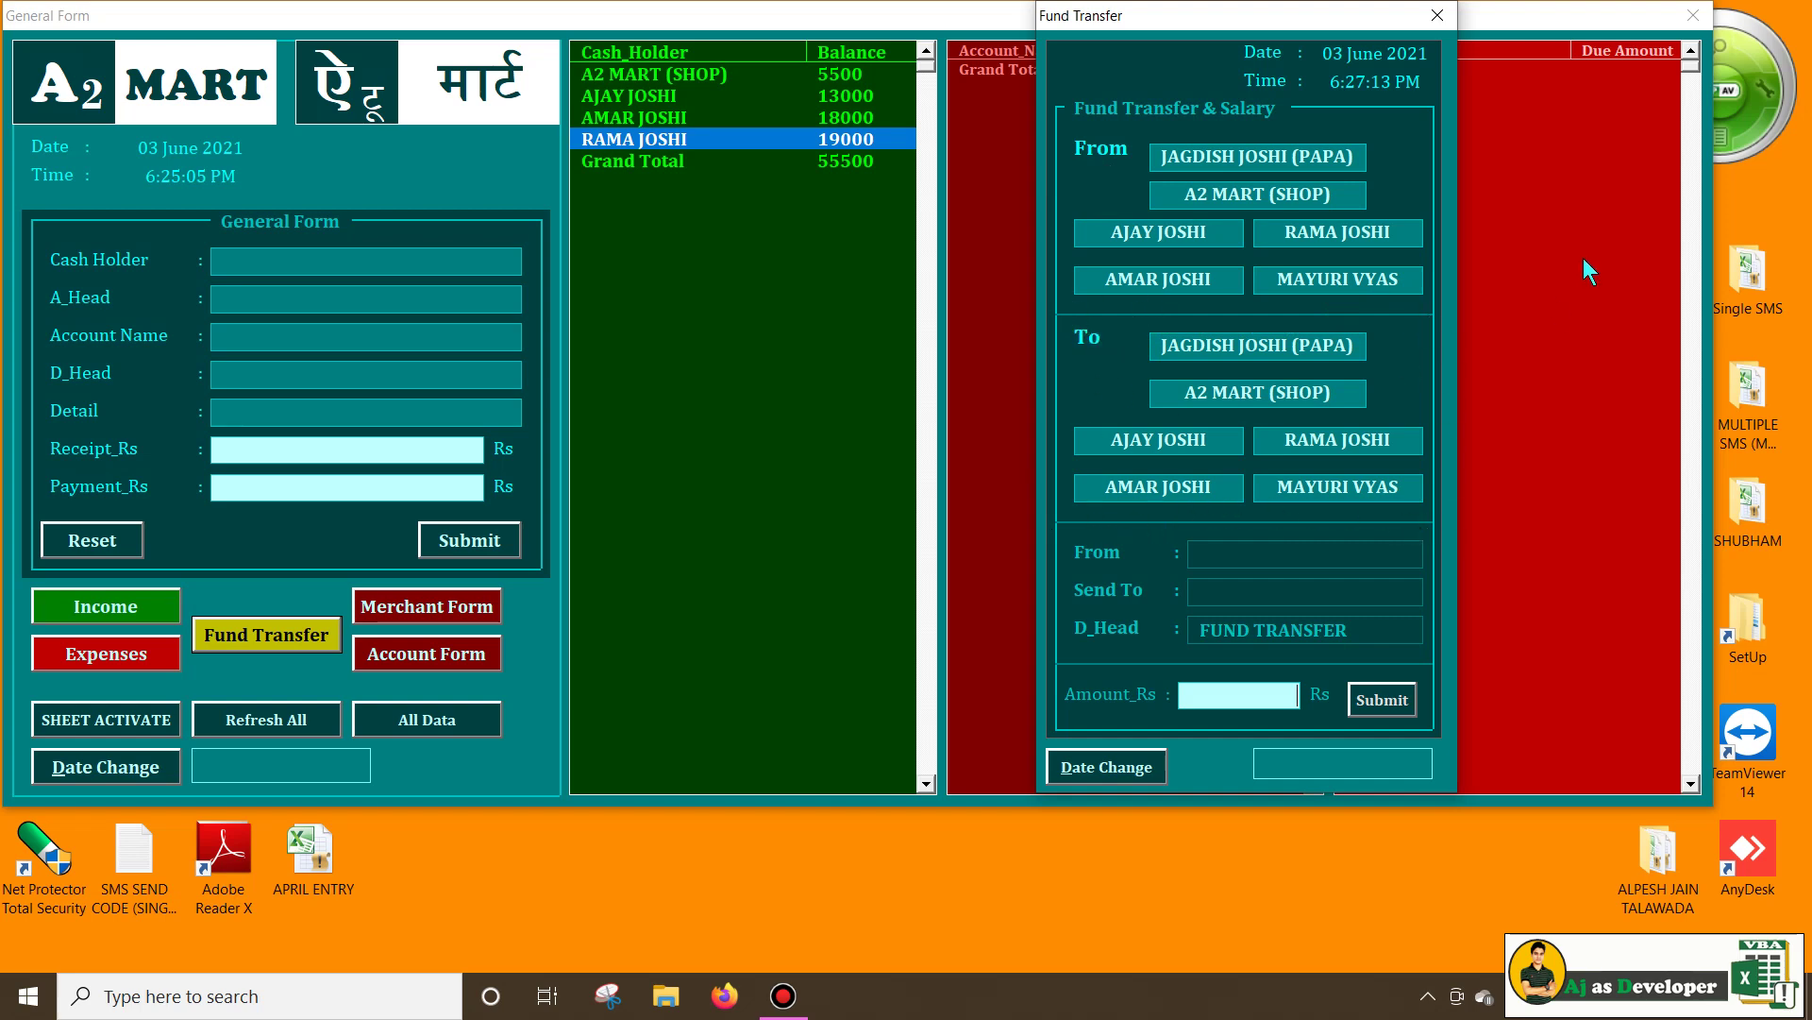
{"action": "left_click", "coordinate": [1235, 590]}
{"action": "key", "text": "Tab"}
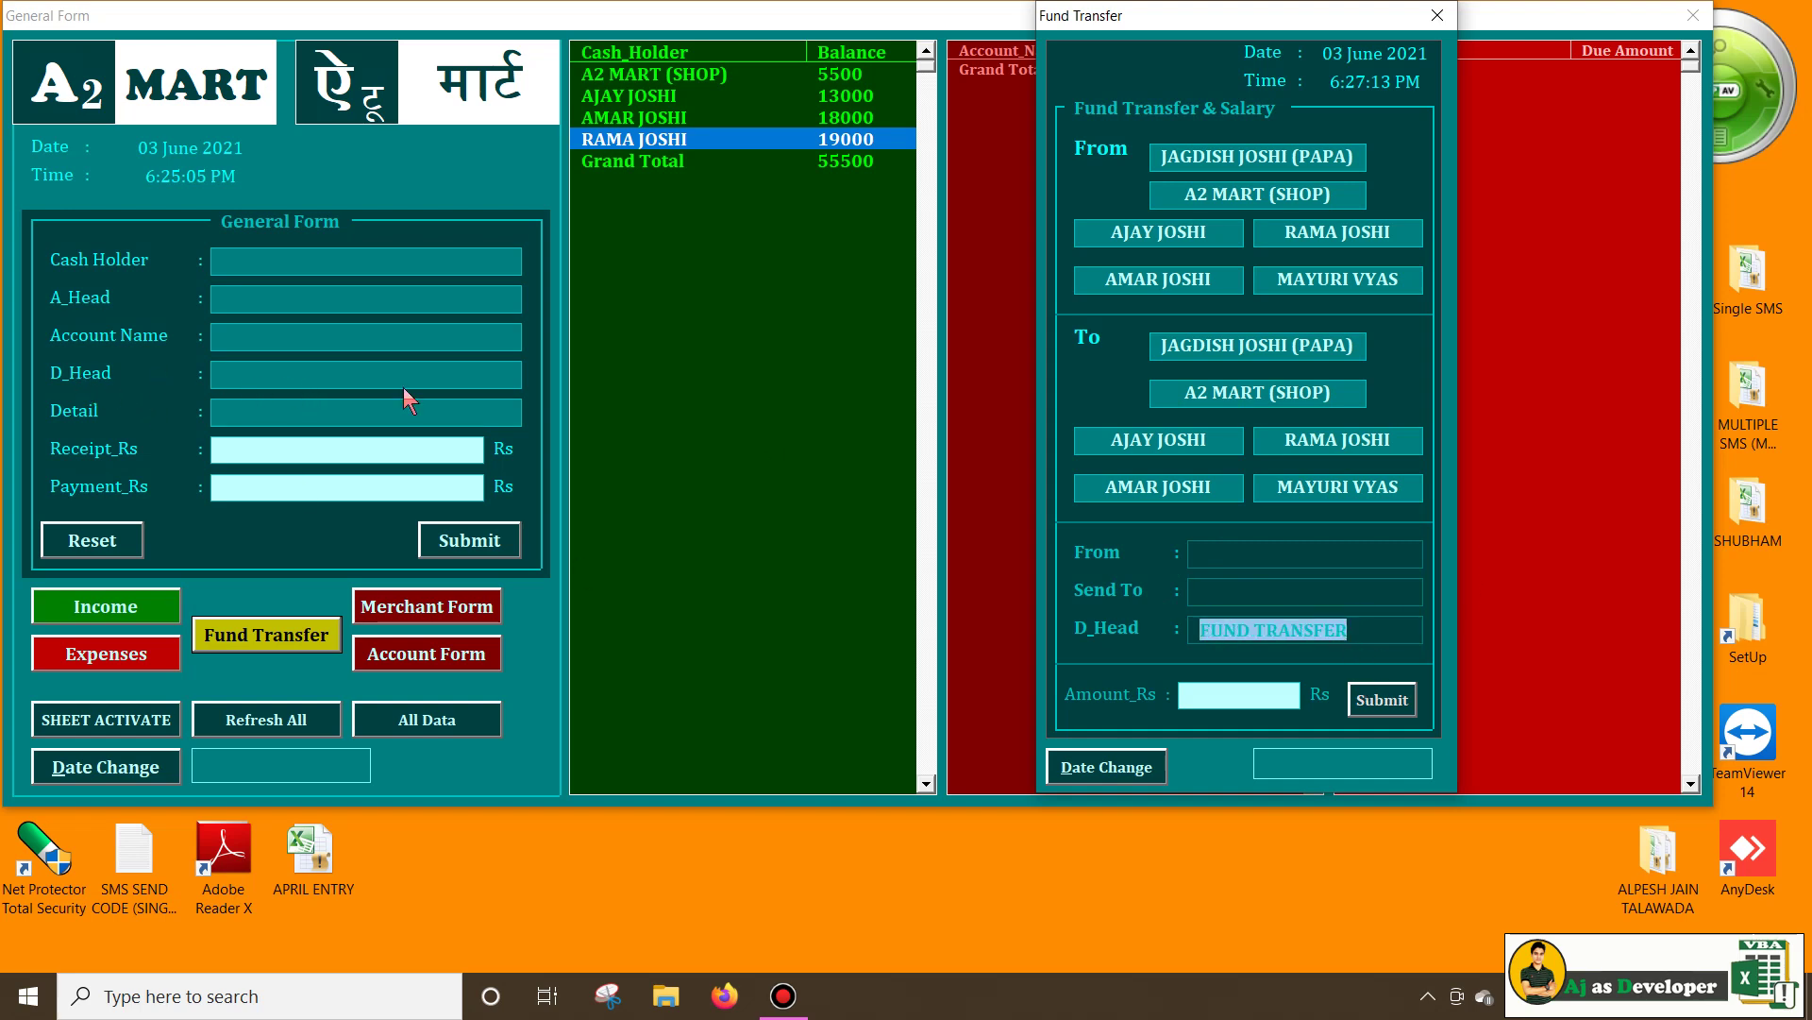
{"action": "left_click", "coordinate": [1218, 628]}
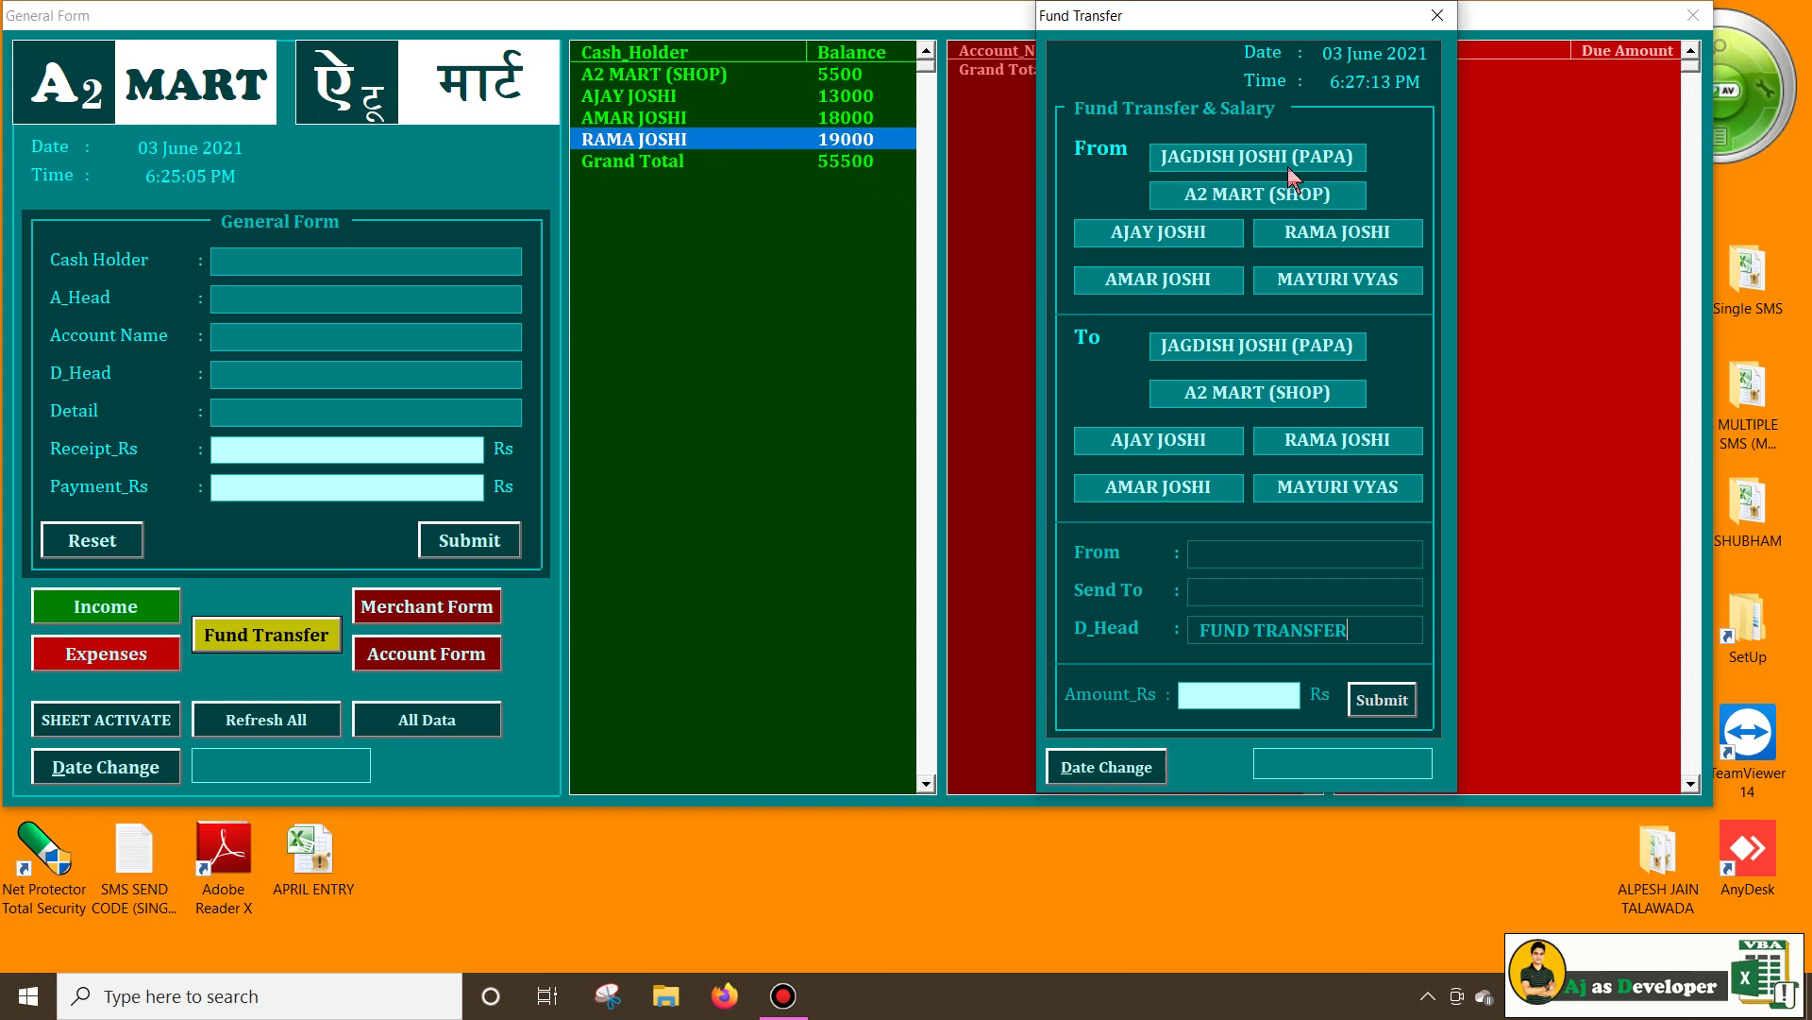
{"action": "left_click", "coordinate": [1158, 236]}
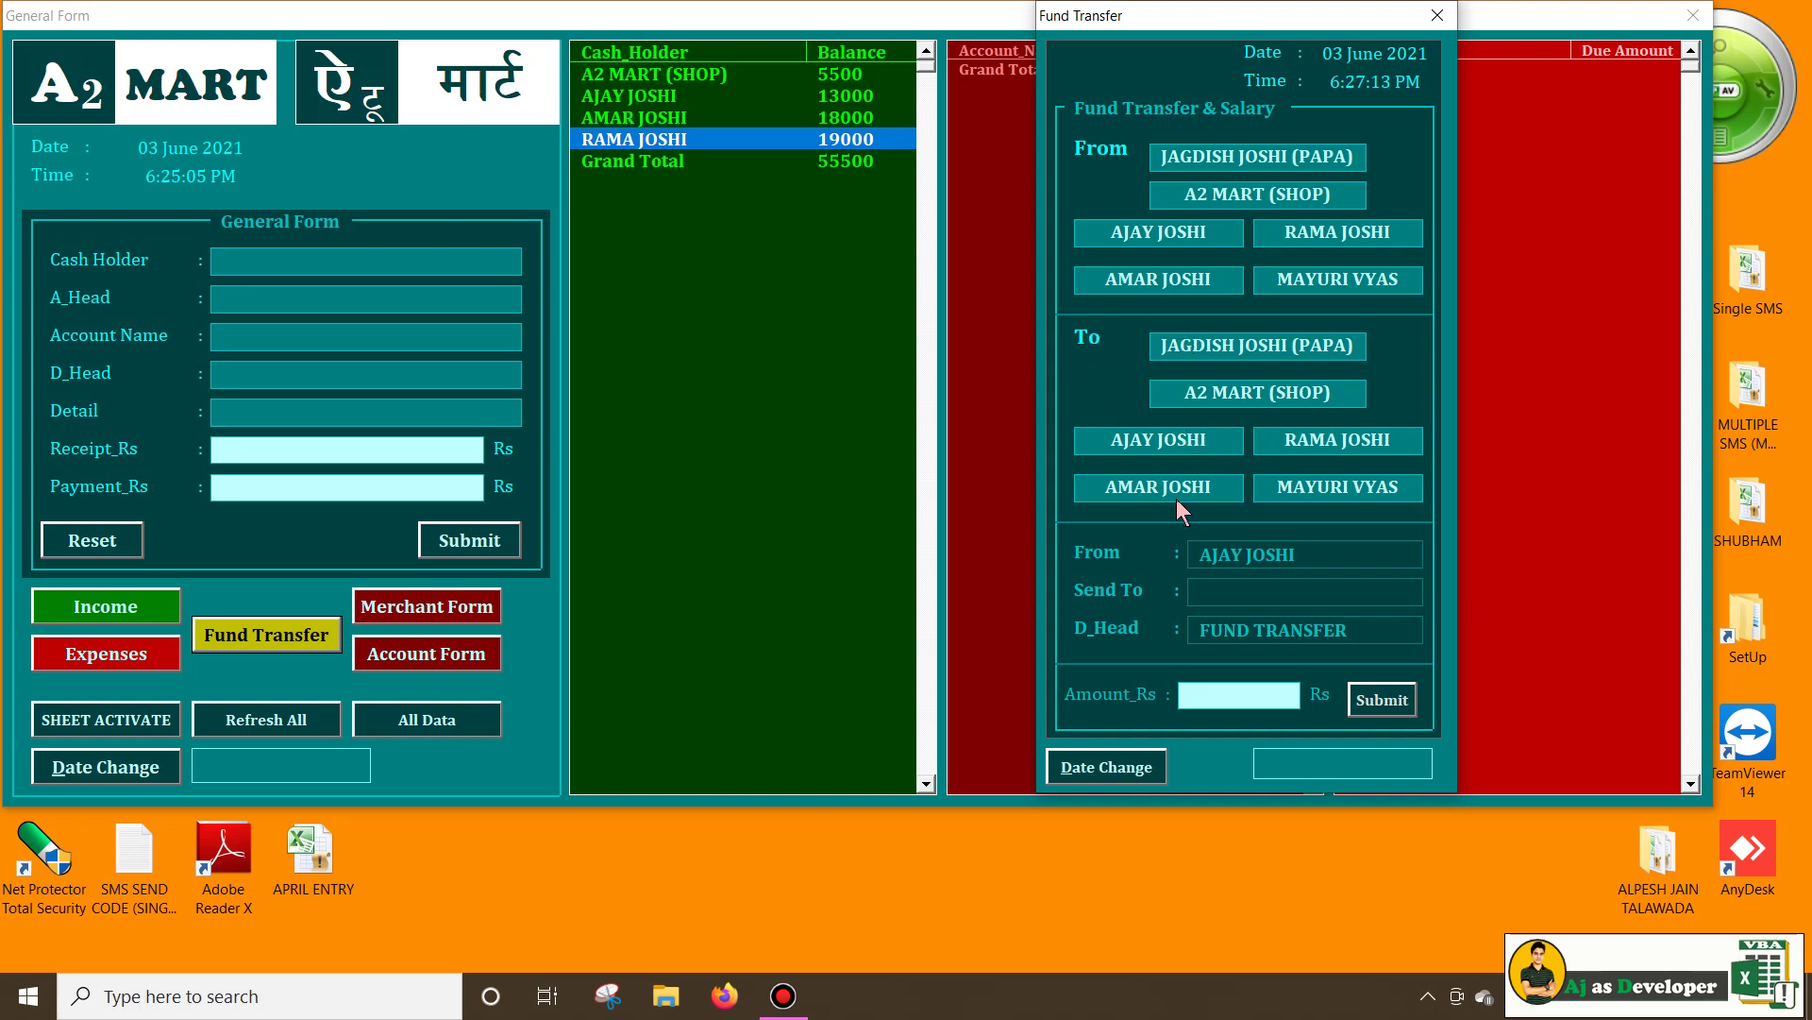
{"action": "left_click", "coordinate": [1334, 439]}
{"action": "type", "text": "3000"}
{"action": "left_click", "coordinate": [1382, 700]}
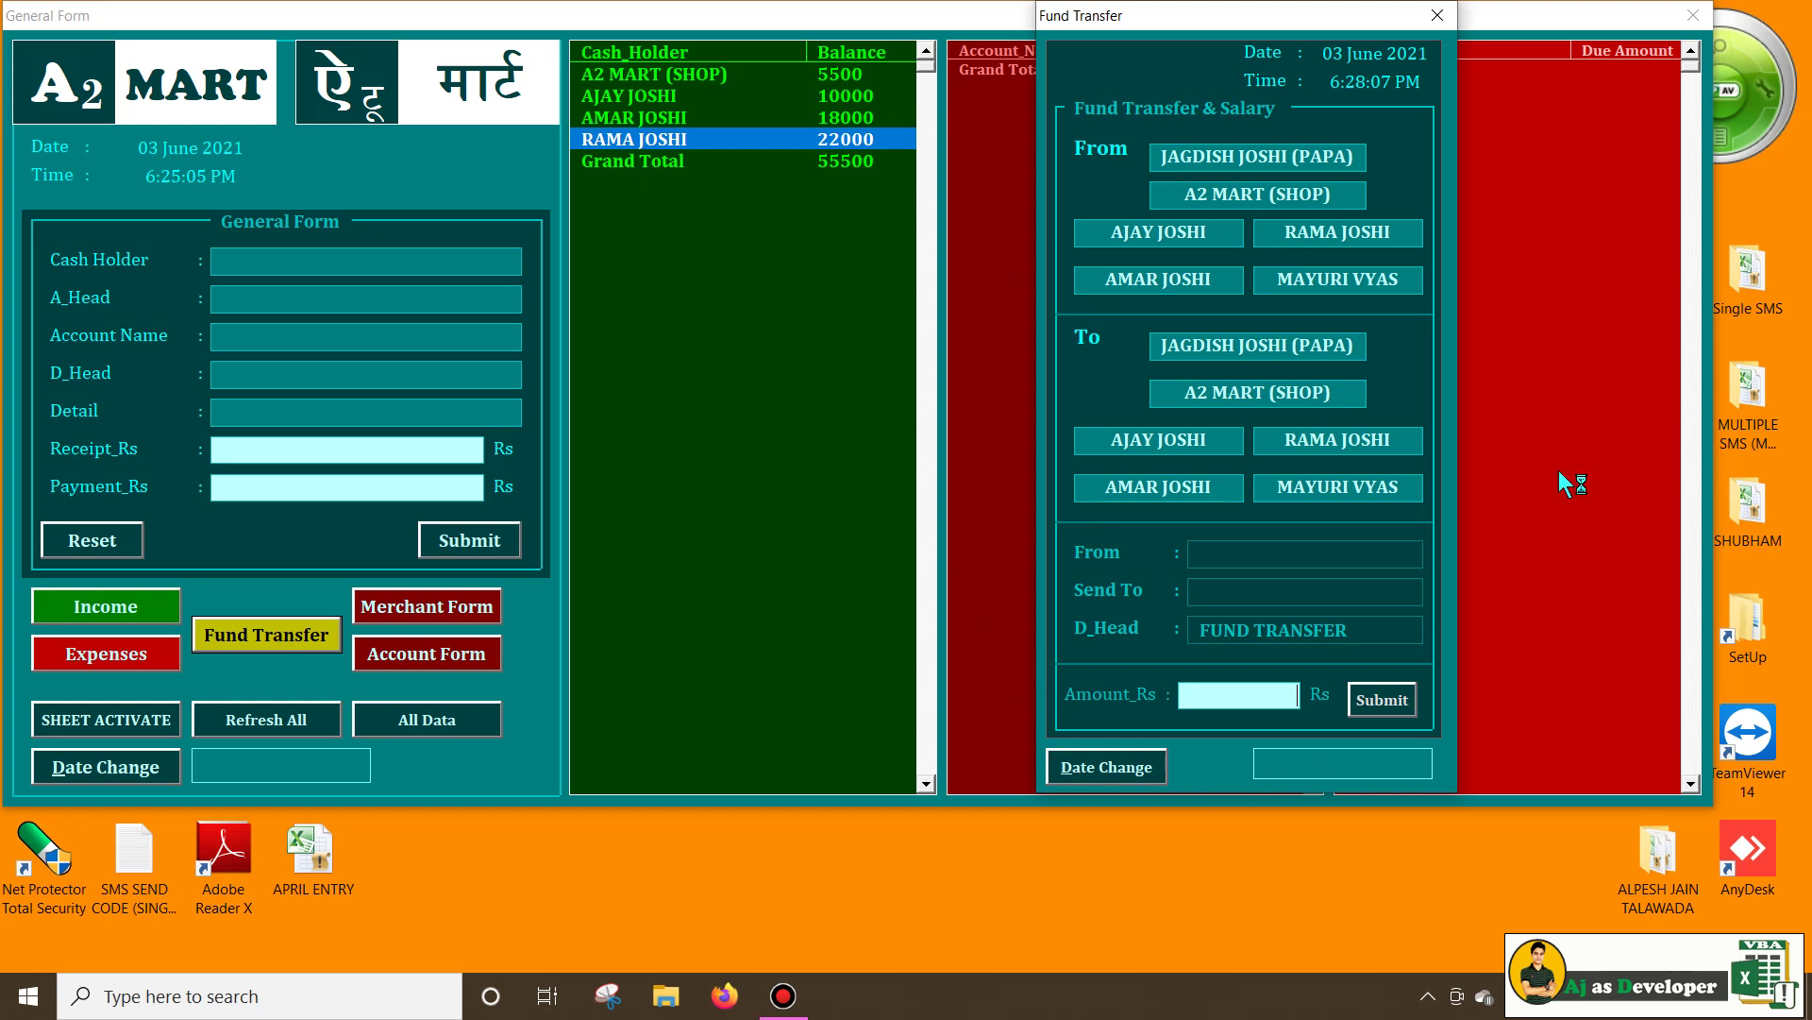
{"action": "left_click", "coordinate": [1436, 16]}
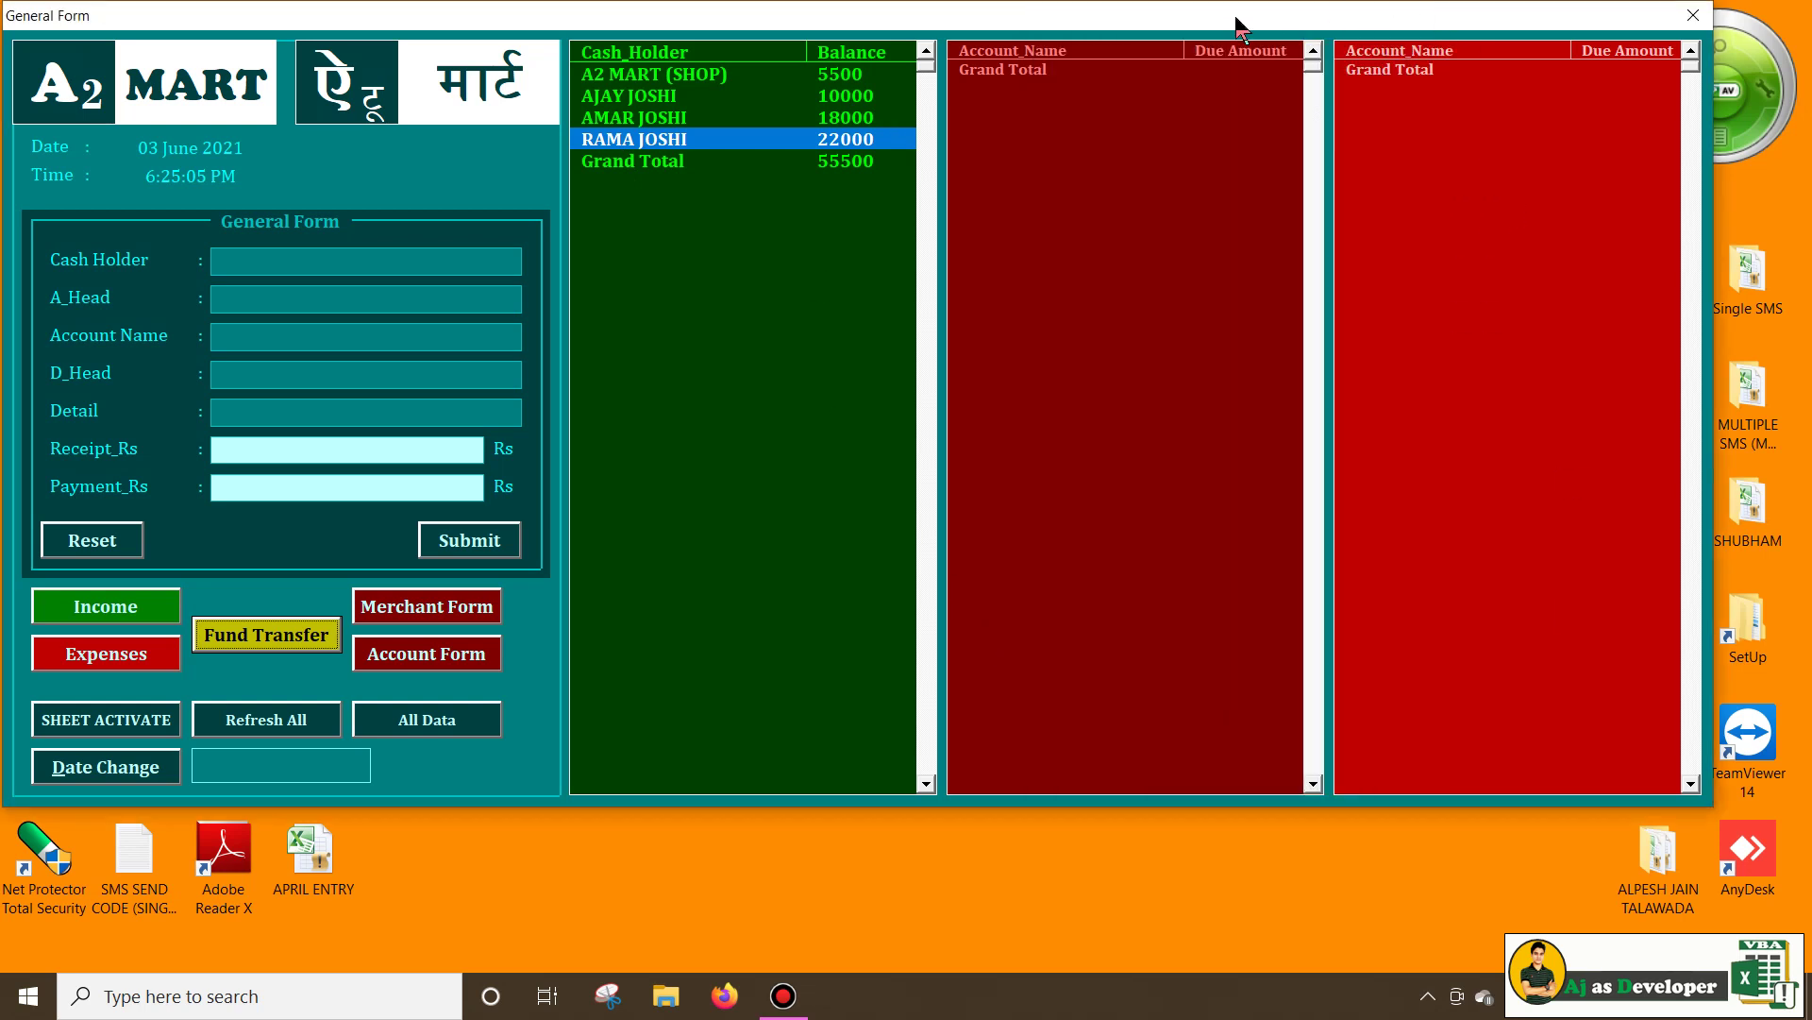
{"action": "left_click", "coordinate": [451, 722]}
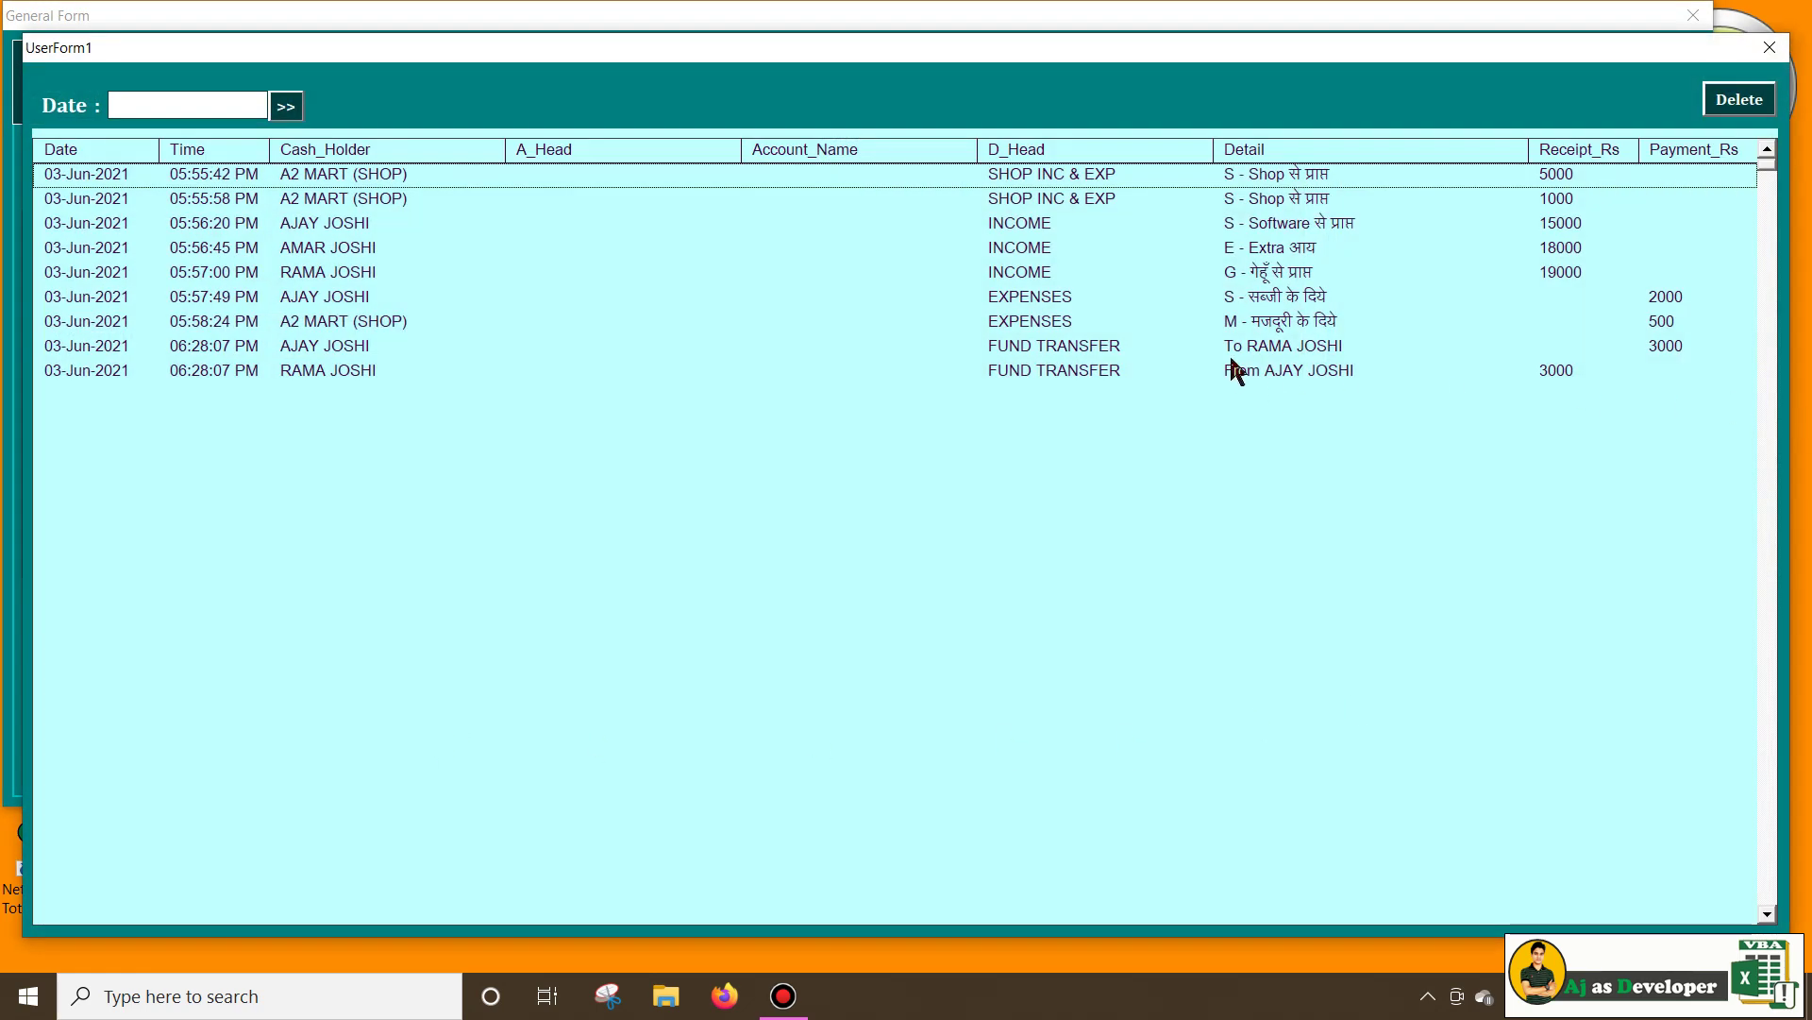
{"action": "left_click", "coordinate": [1265, 346]}
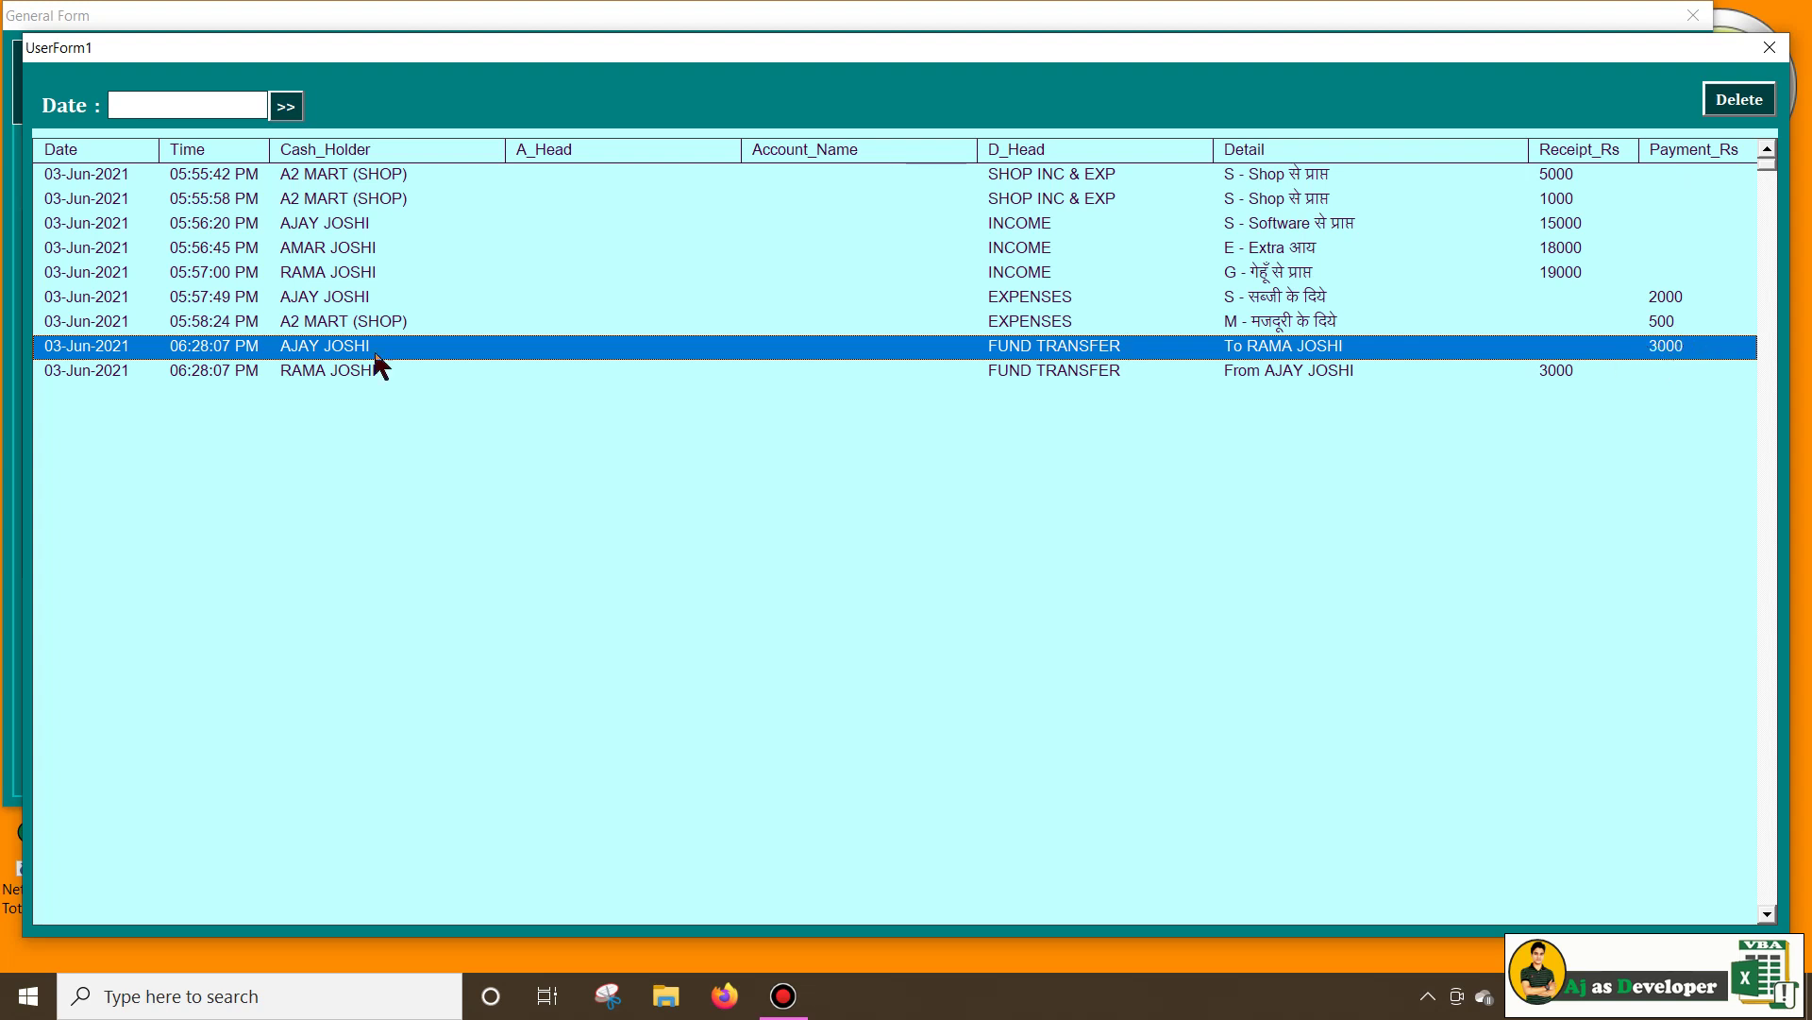
{"action": "left_click", "coordinate": [73, 368]}
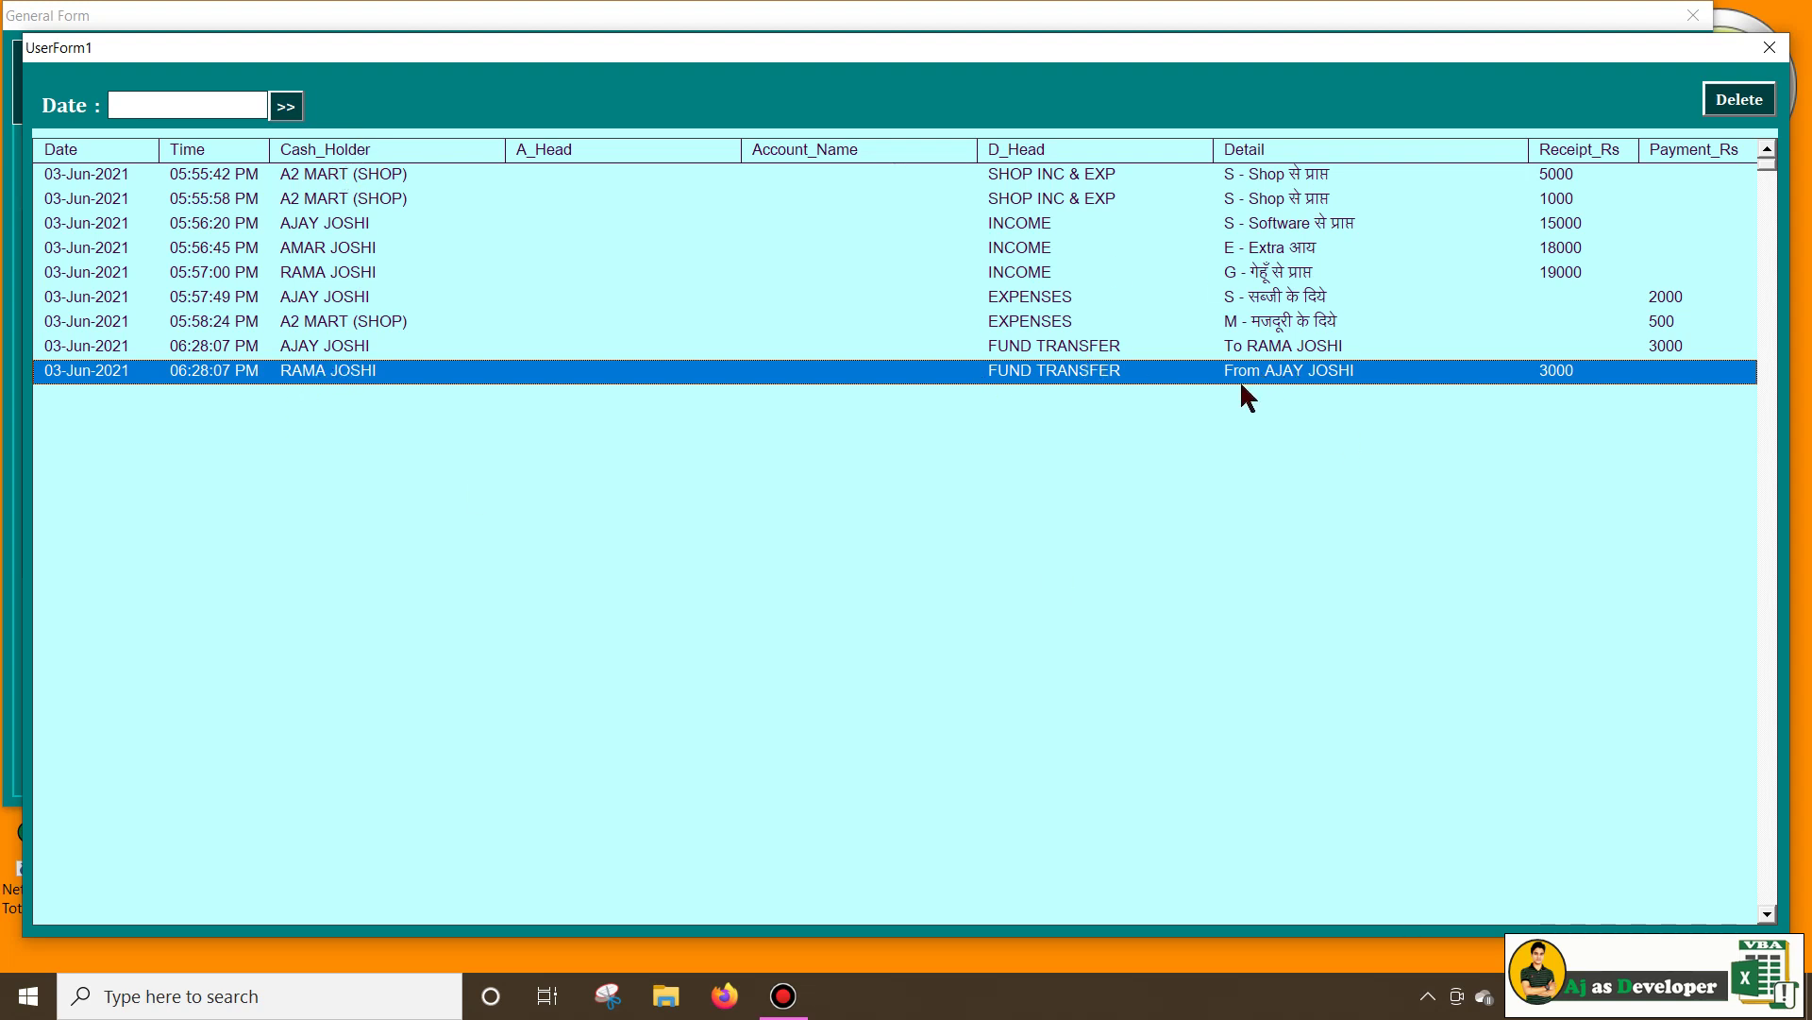
{"action": "left_click", "coordinate": [1609, 349]}
{"action": "left_click", "coordinate": [1596, 349]}
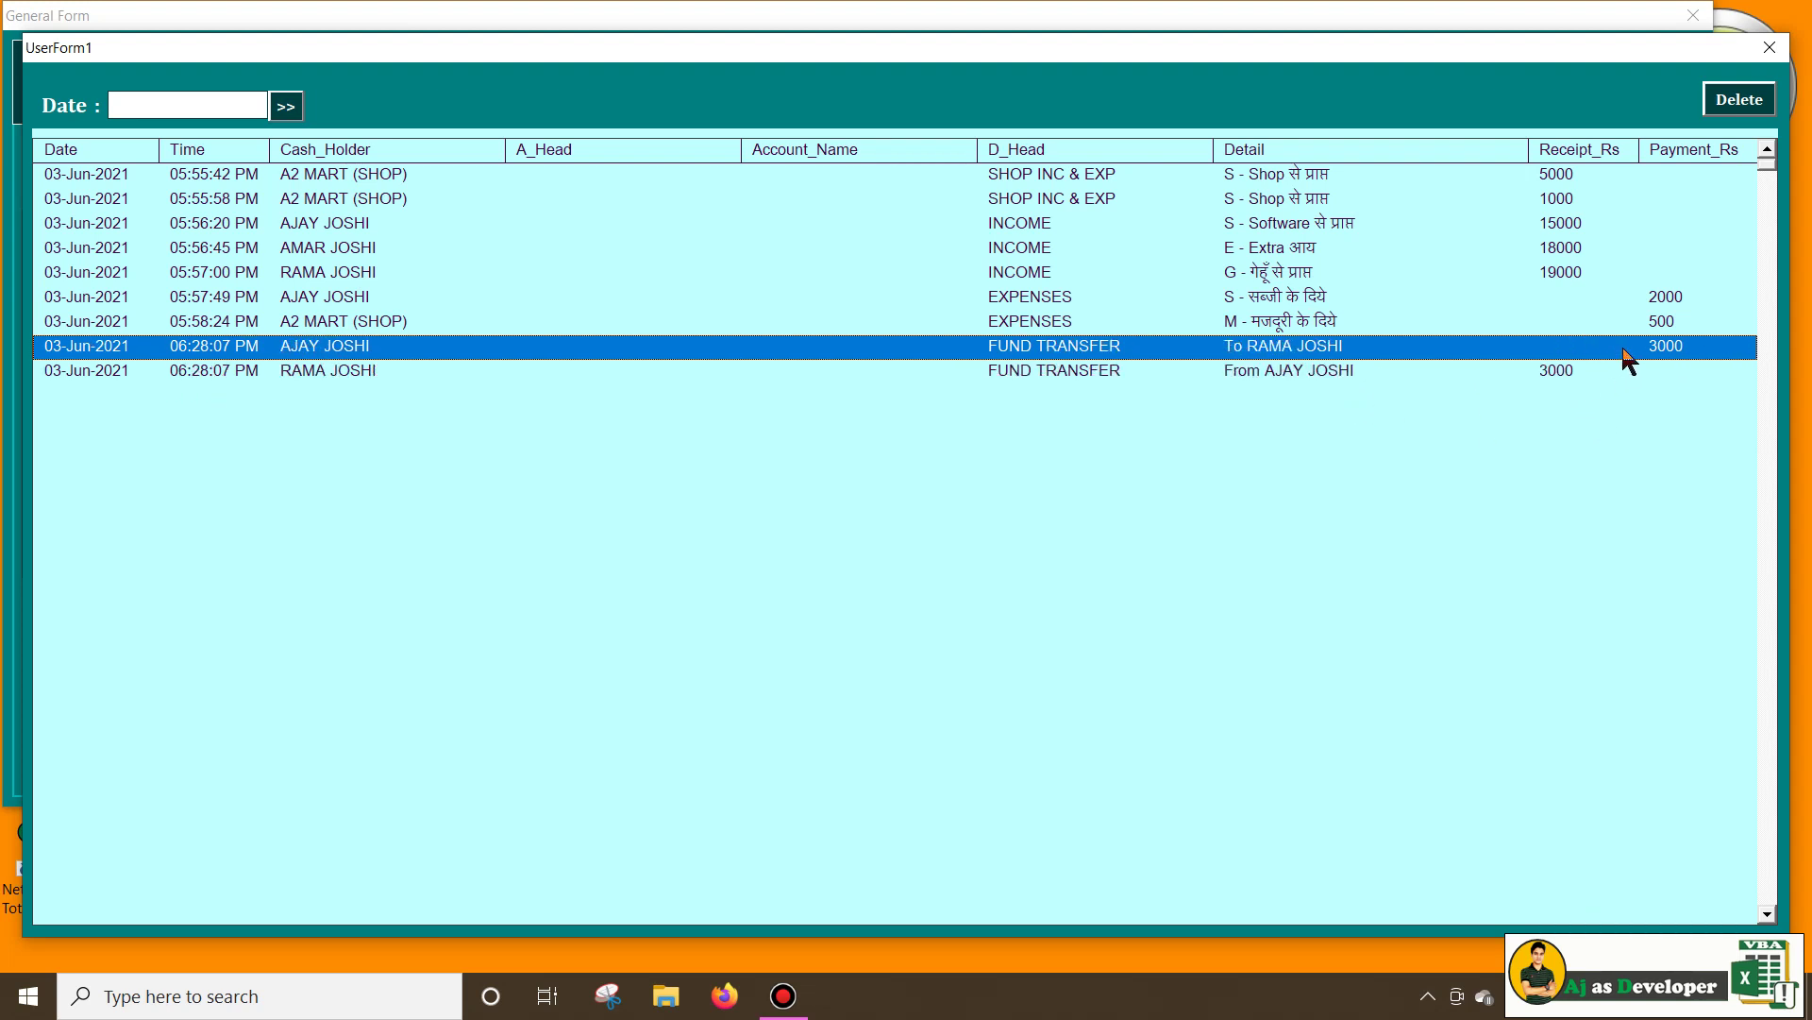
{"action": "left_click", "coordinate": [1473, 371]}
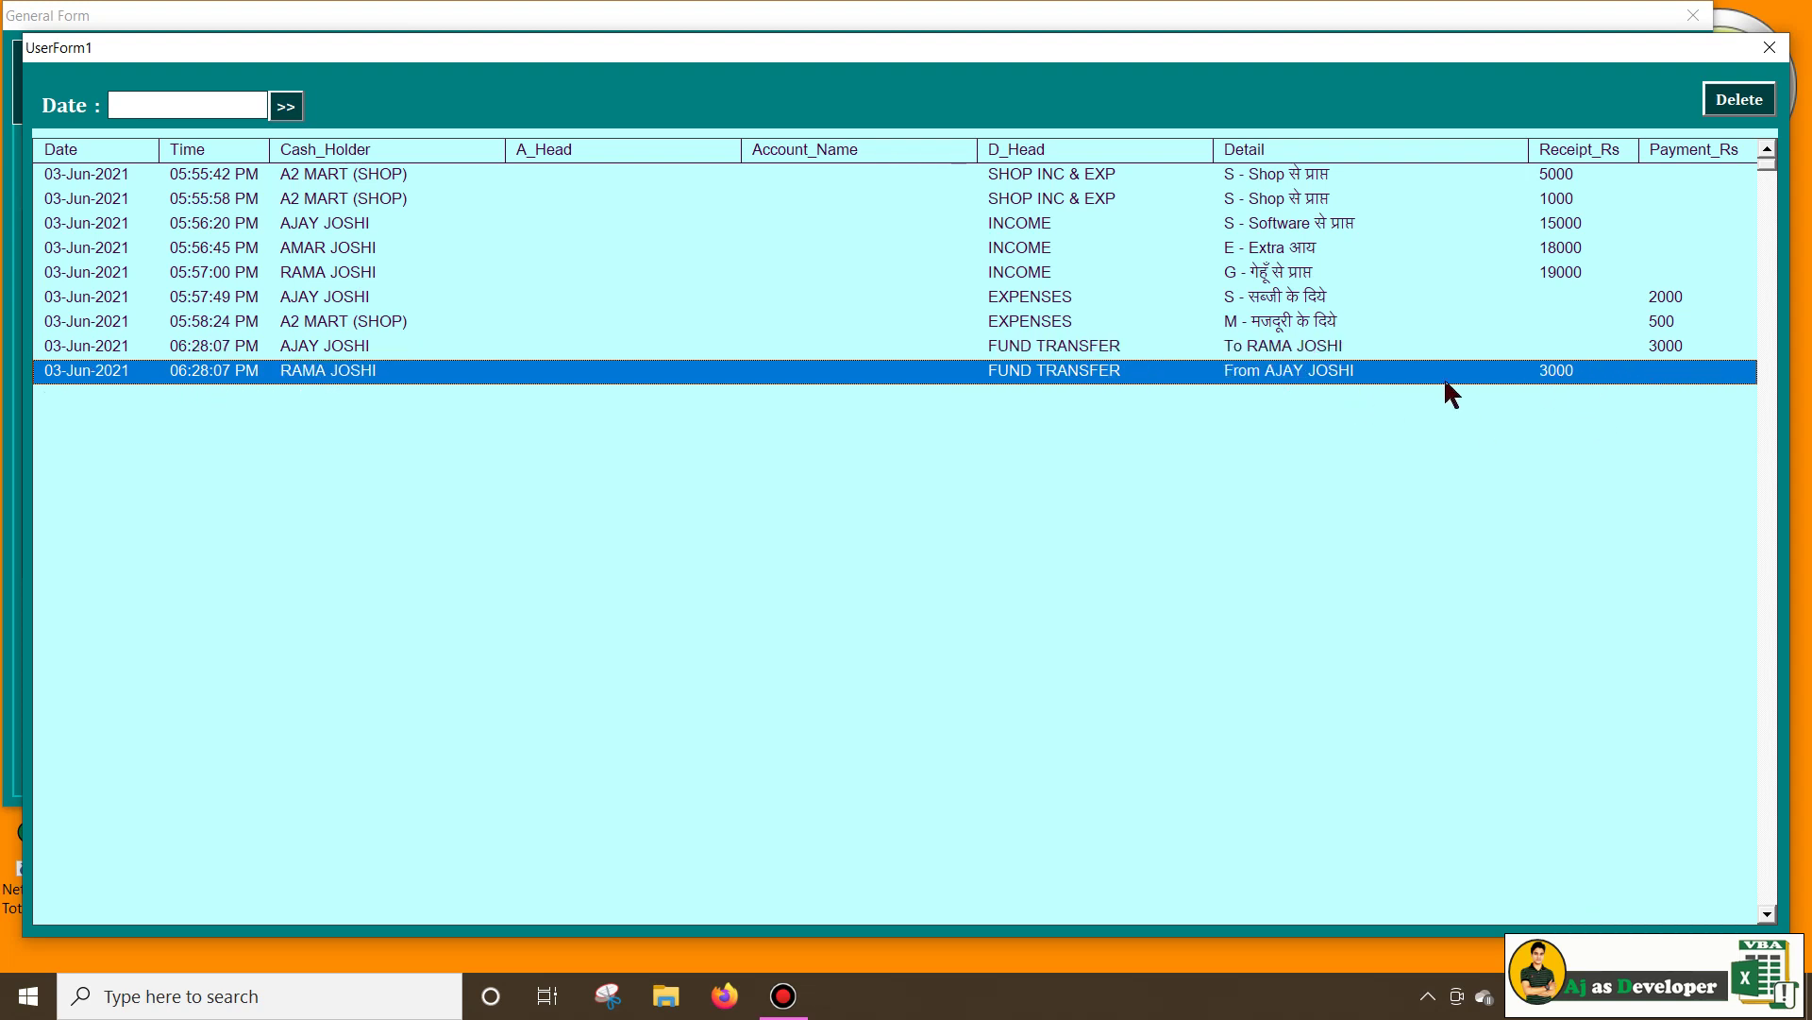
{"action": "left_click", "coordinate": [1770, 47]}
Point out the 55500 Grand Total and A2 MART (SHOP)'s 5500 balance
{"action": "left_click", "coordinate": [616, 166]}
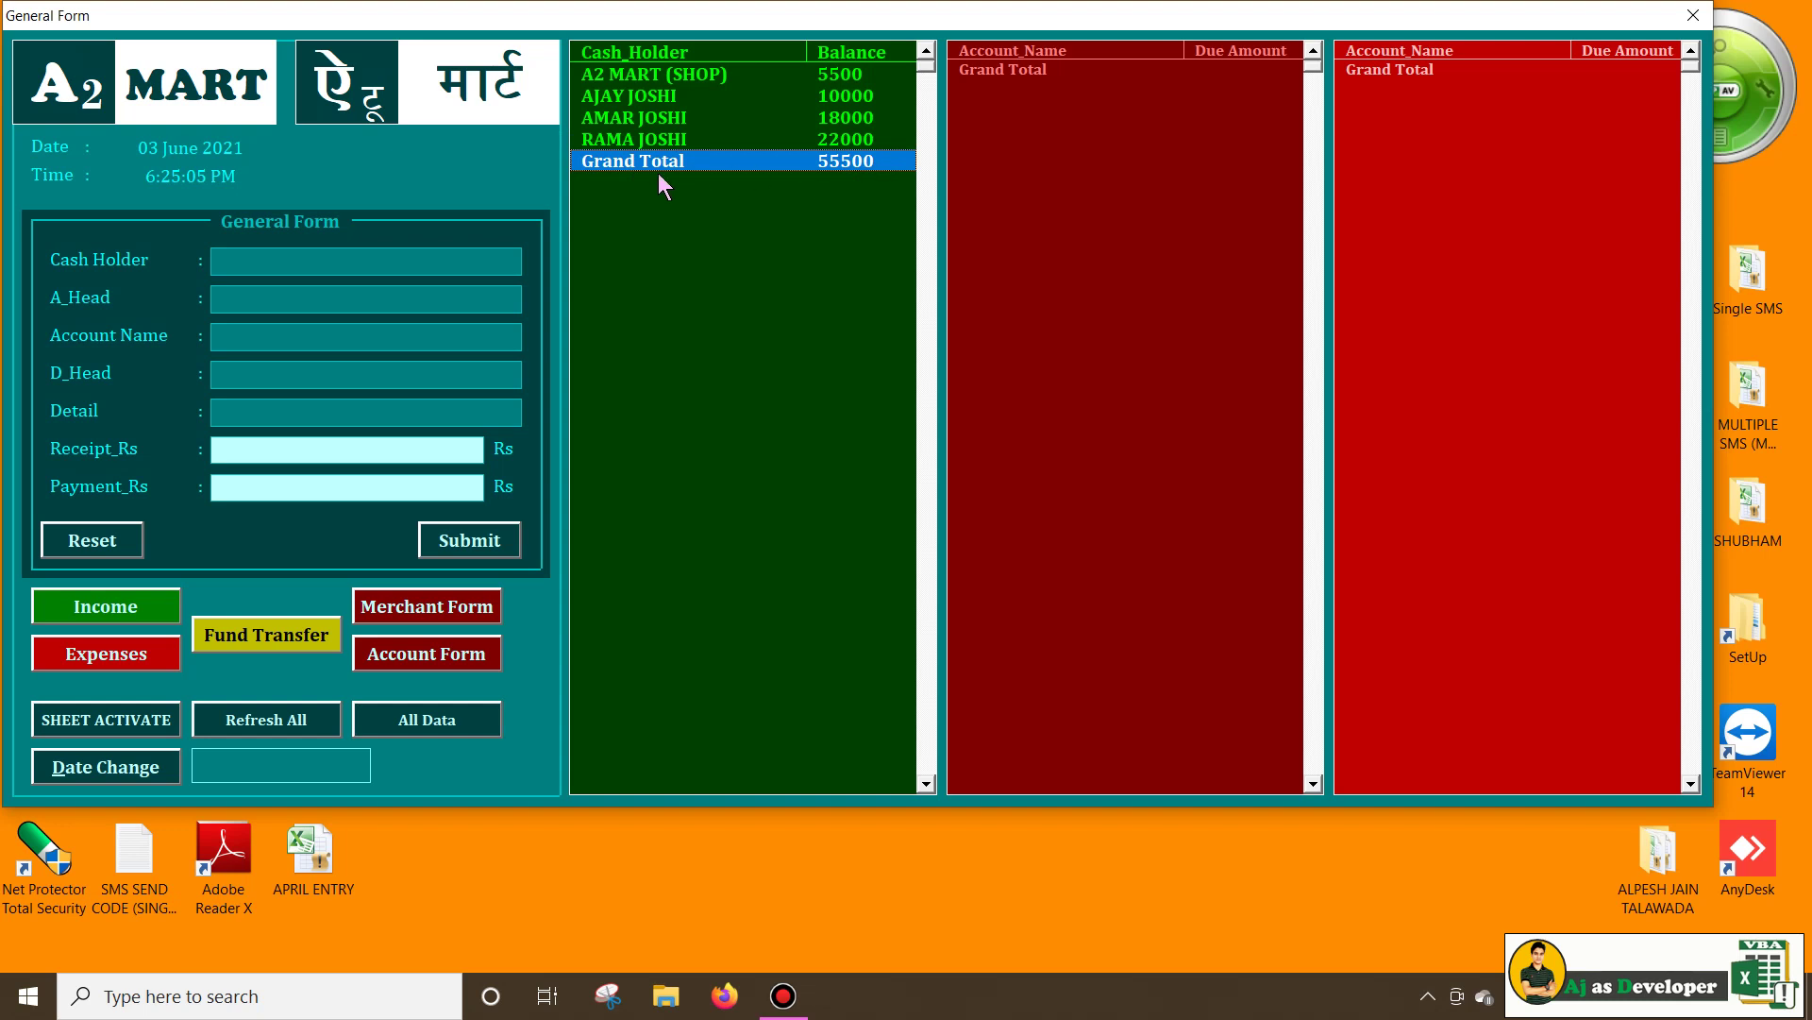
{"action": "left_click", "coordinate": [850, 184]}
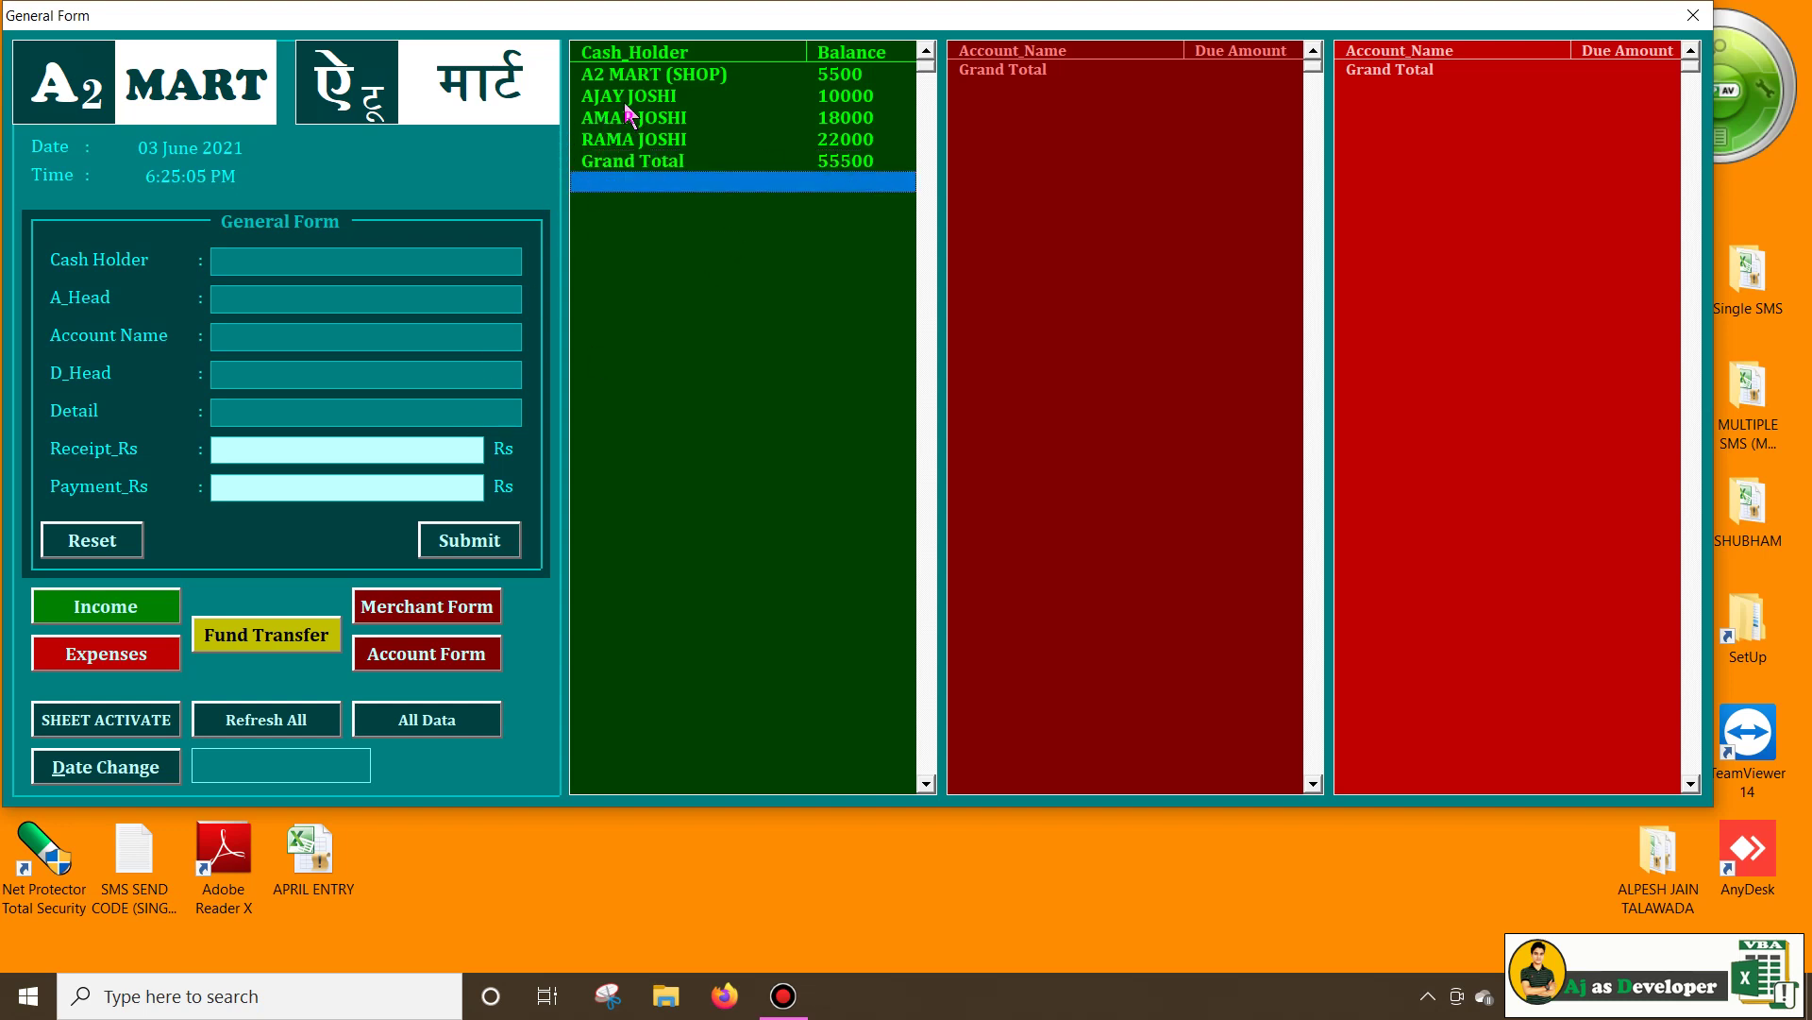
{"action": "left_click", "coordinate": [617, 76]}
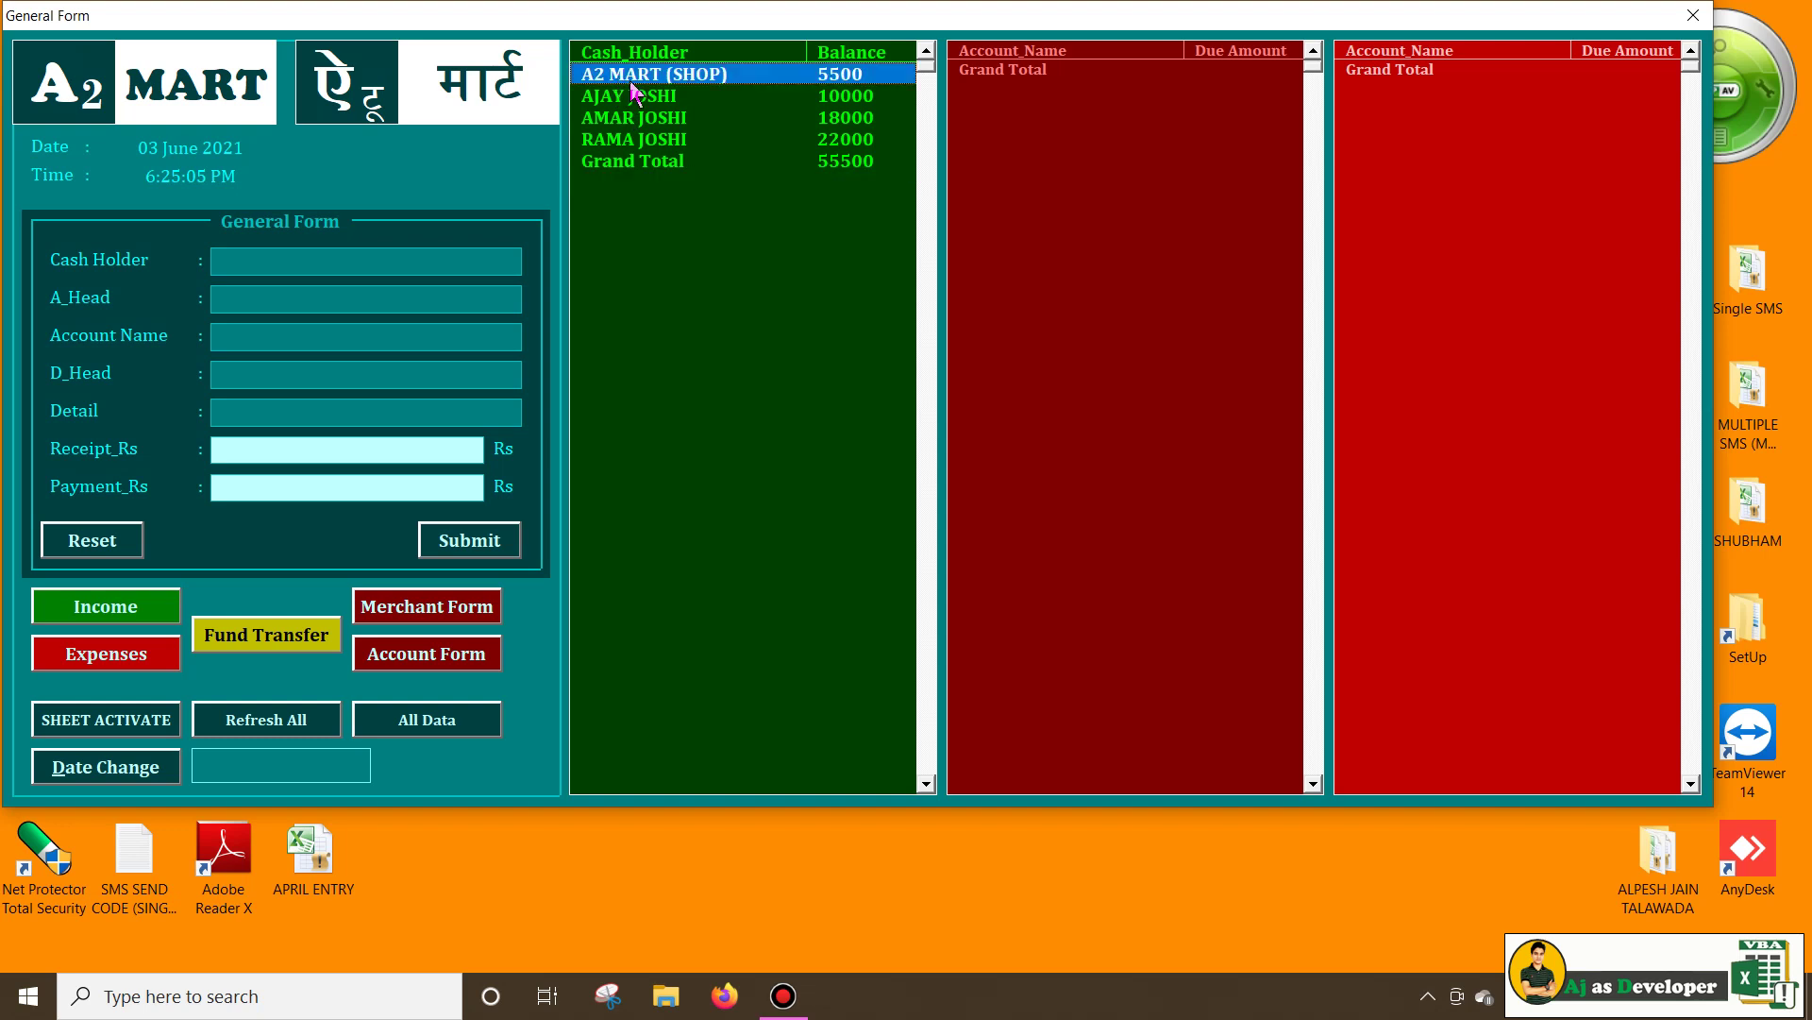
{"action": "left_click", "coordinate": [642, 142]}
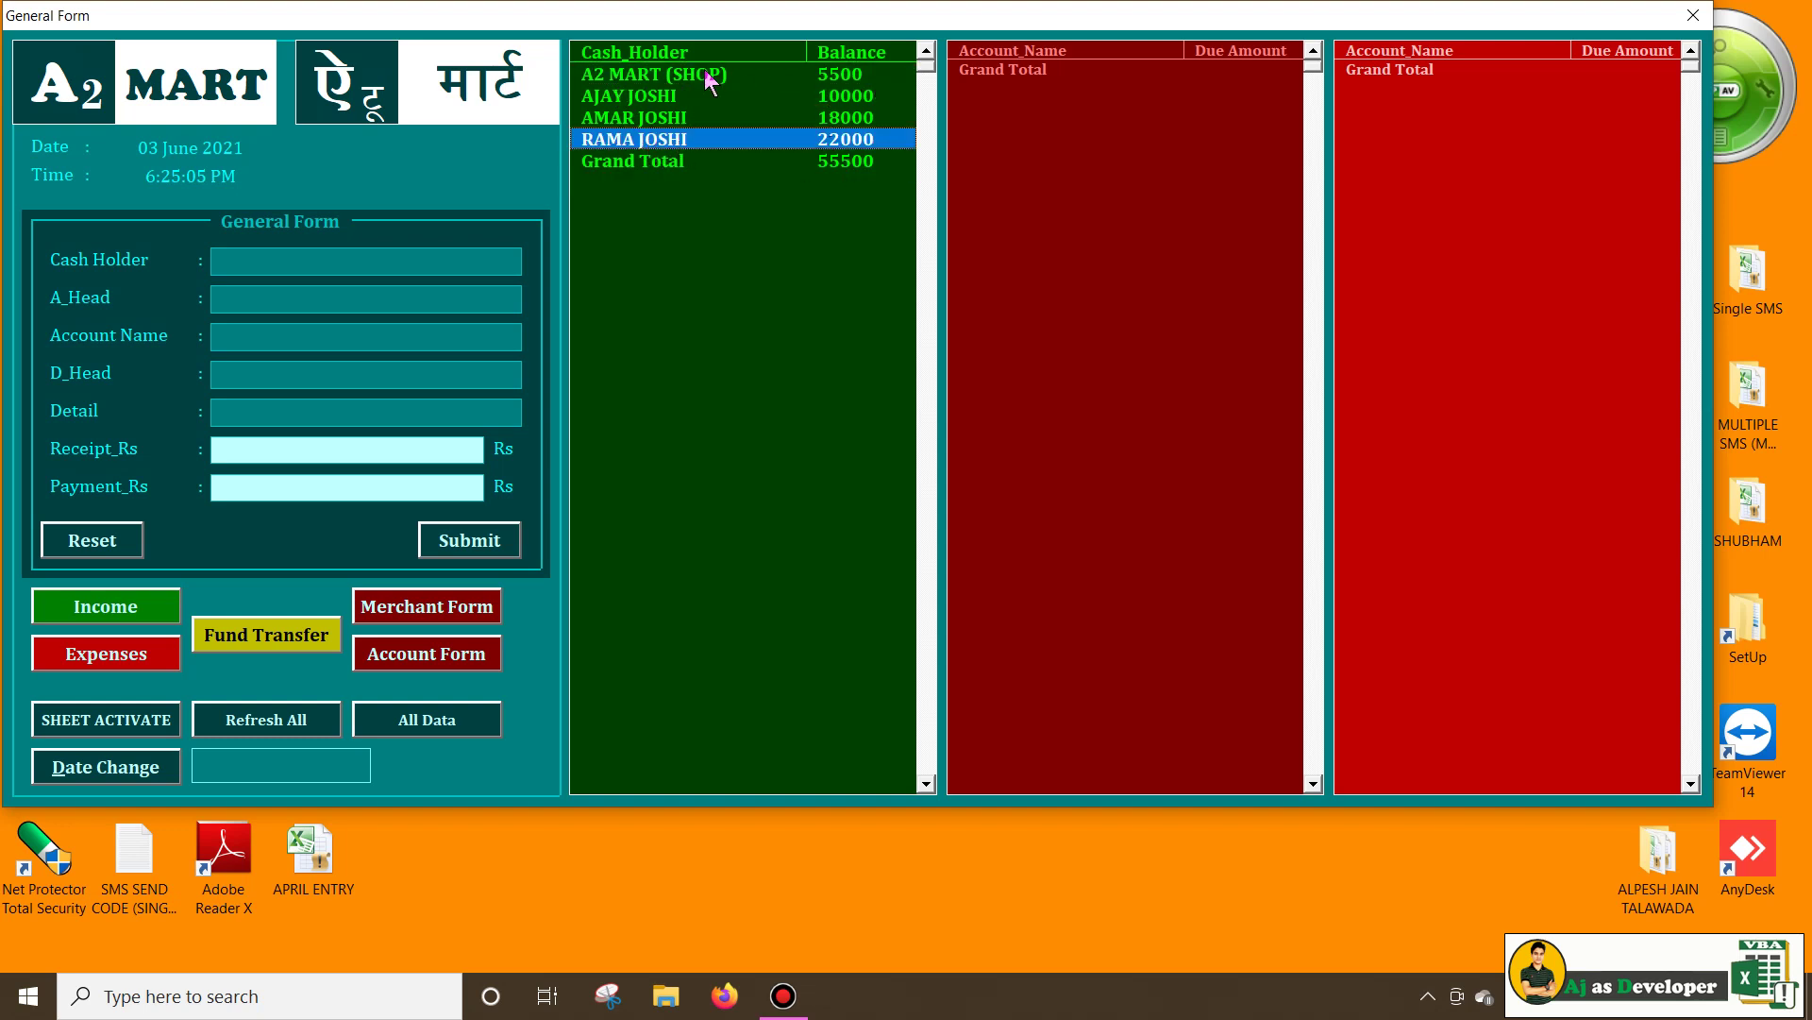
{"action": "left_click", "coordinate": [591, 76]}
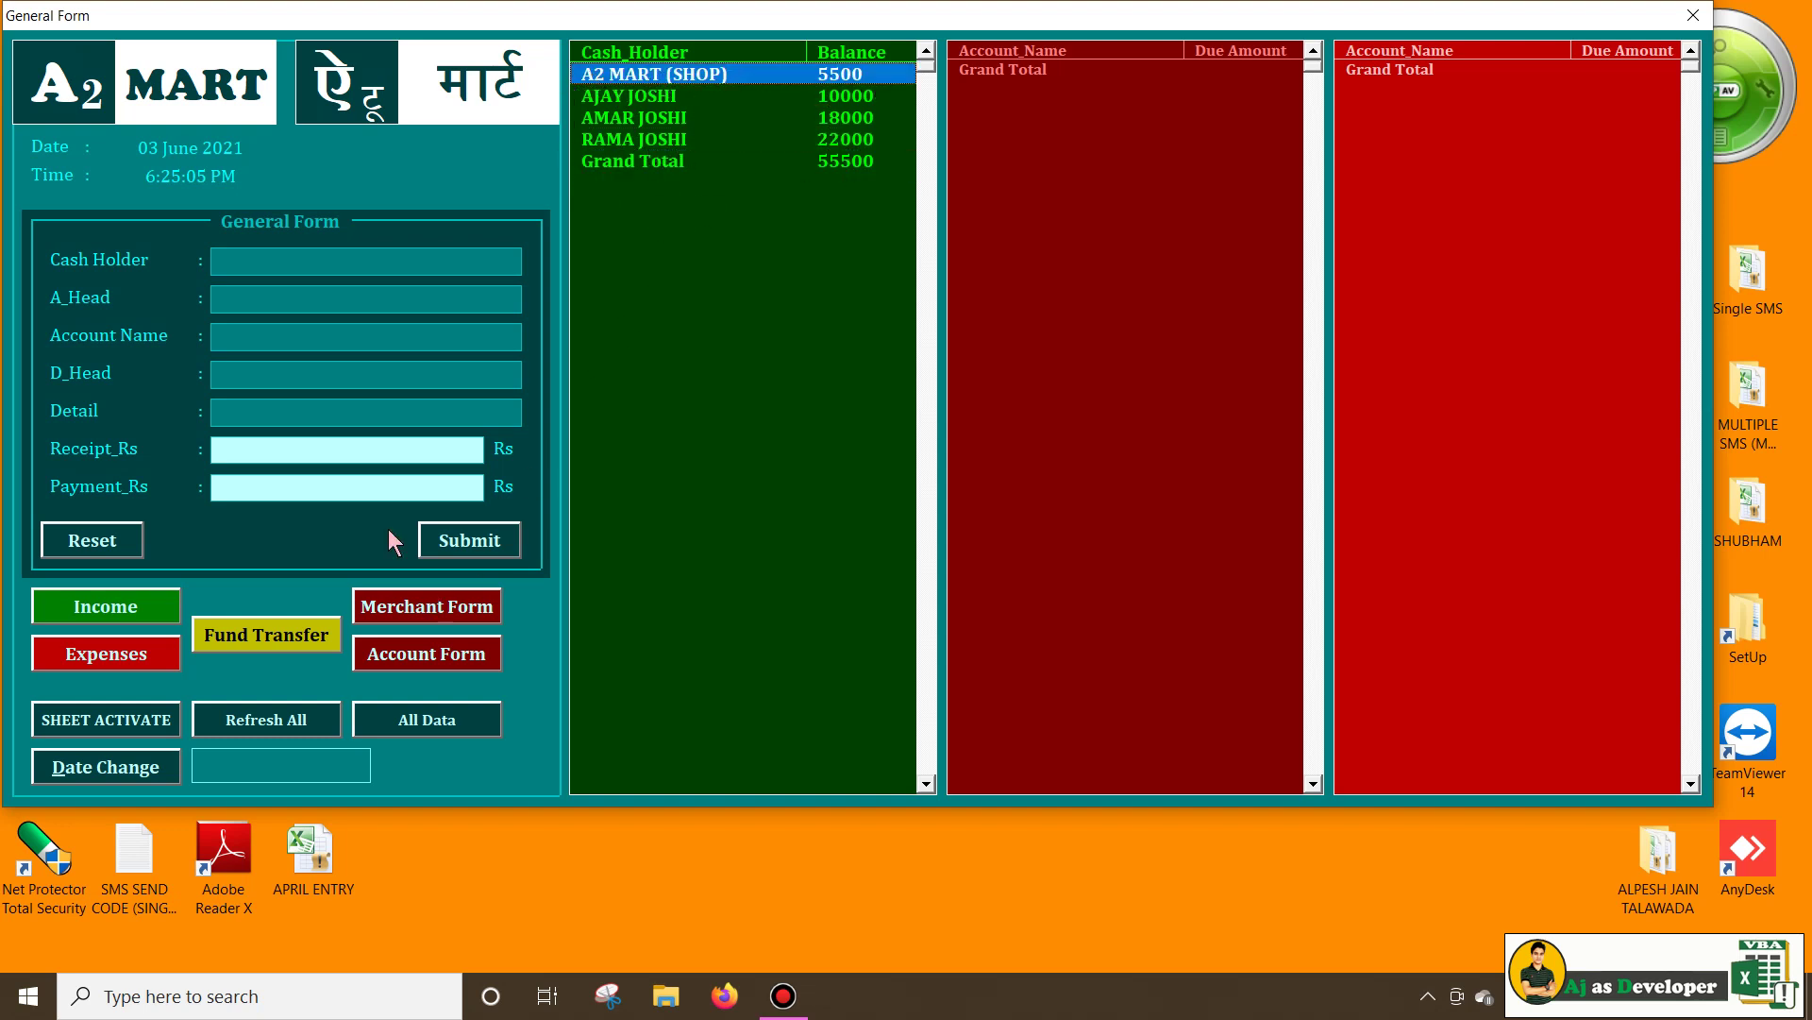
{"action": "left_click", "coordinate": [253, 641]}
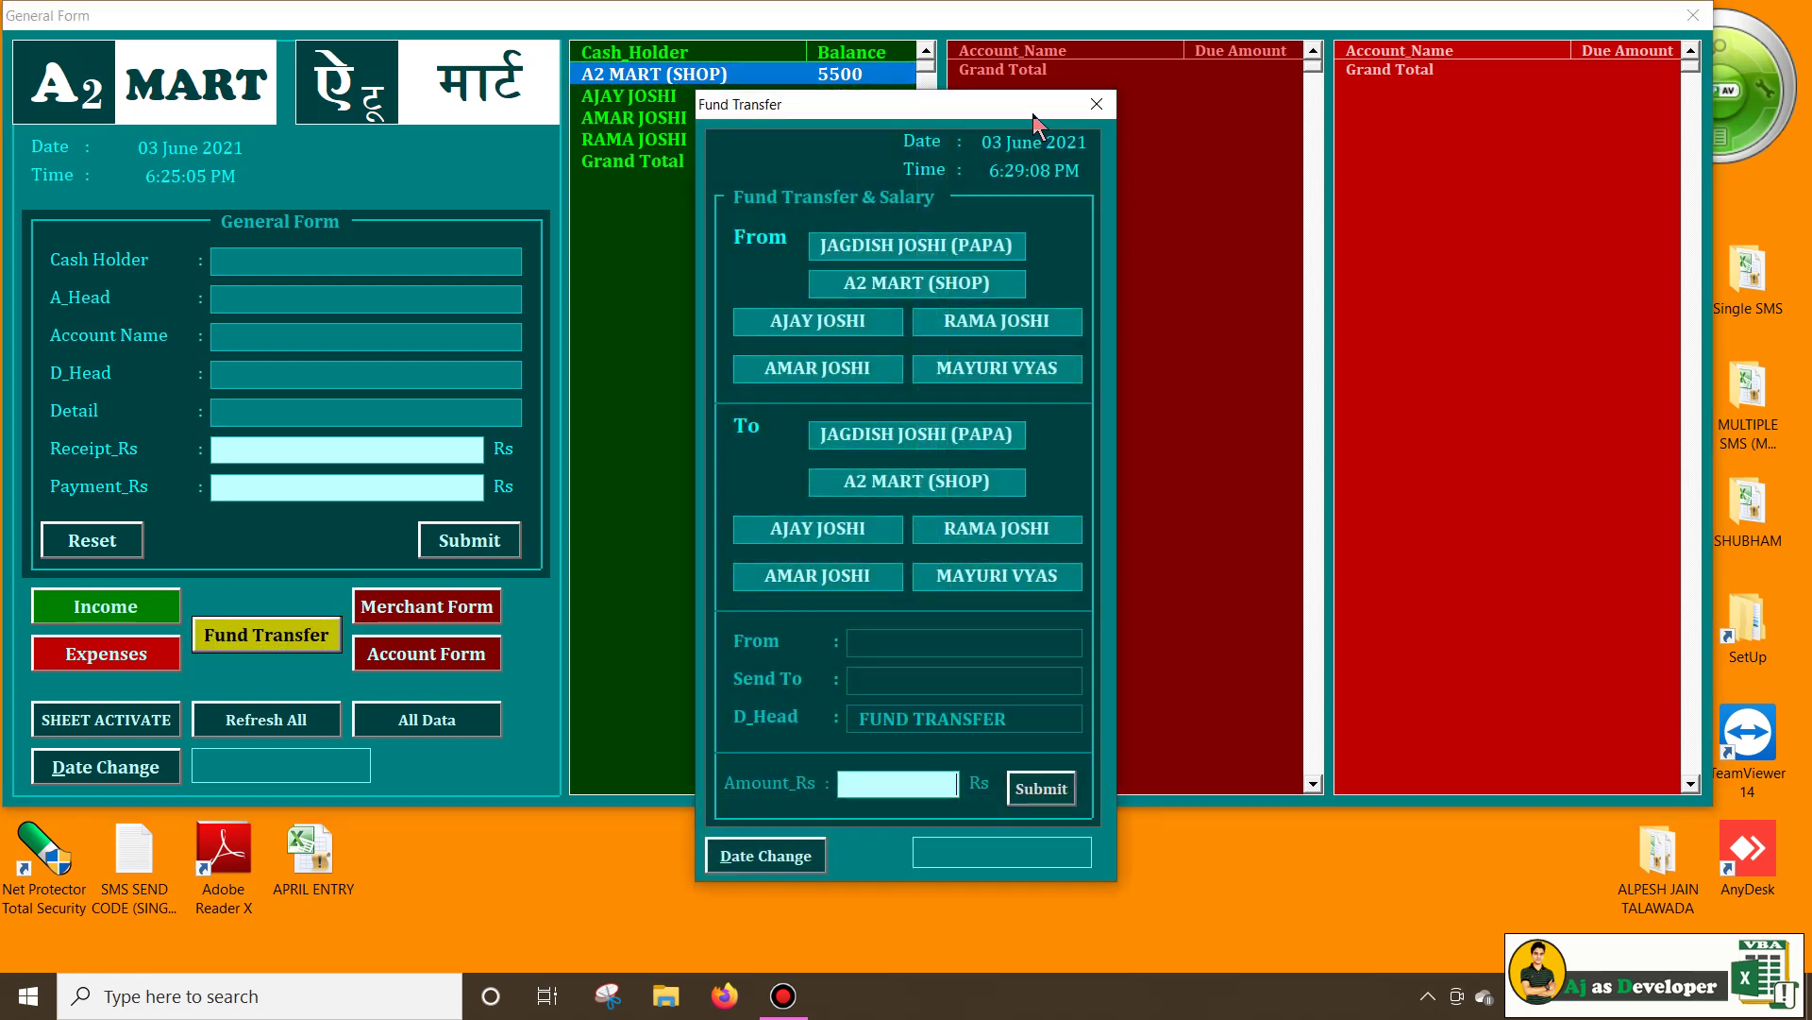
{"action": "left_click_drag", "start_coordinate": [1033, 113], "coordinate": [1286, 45]}
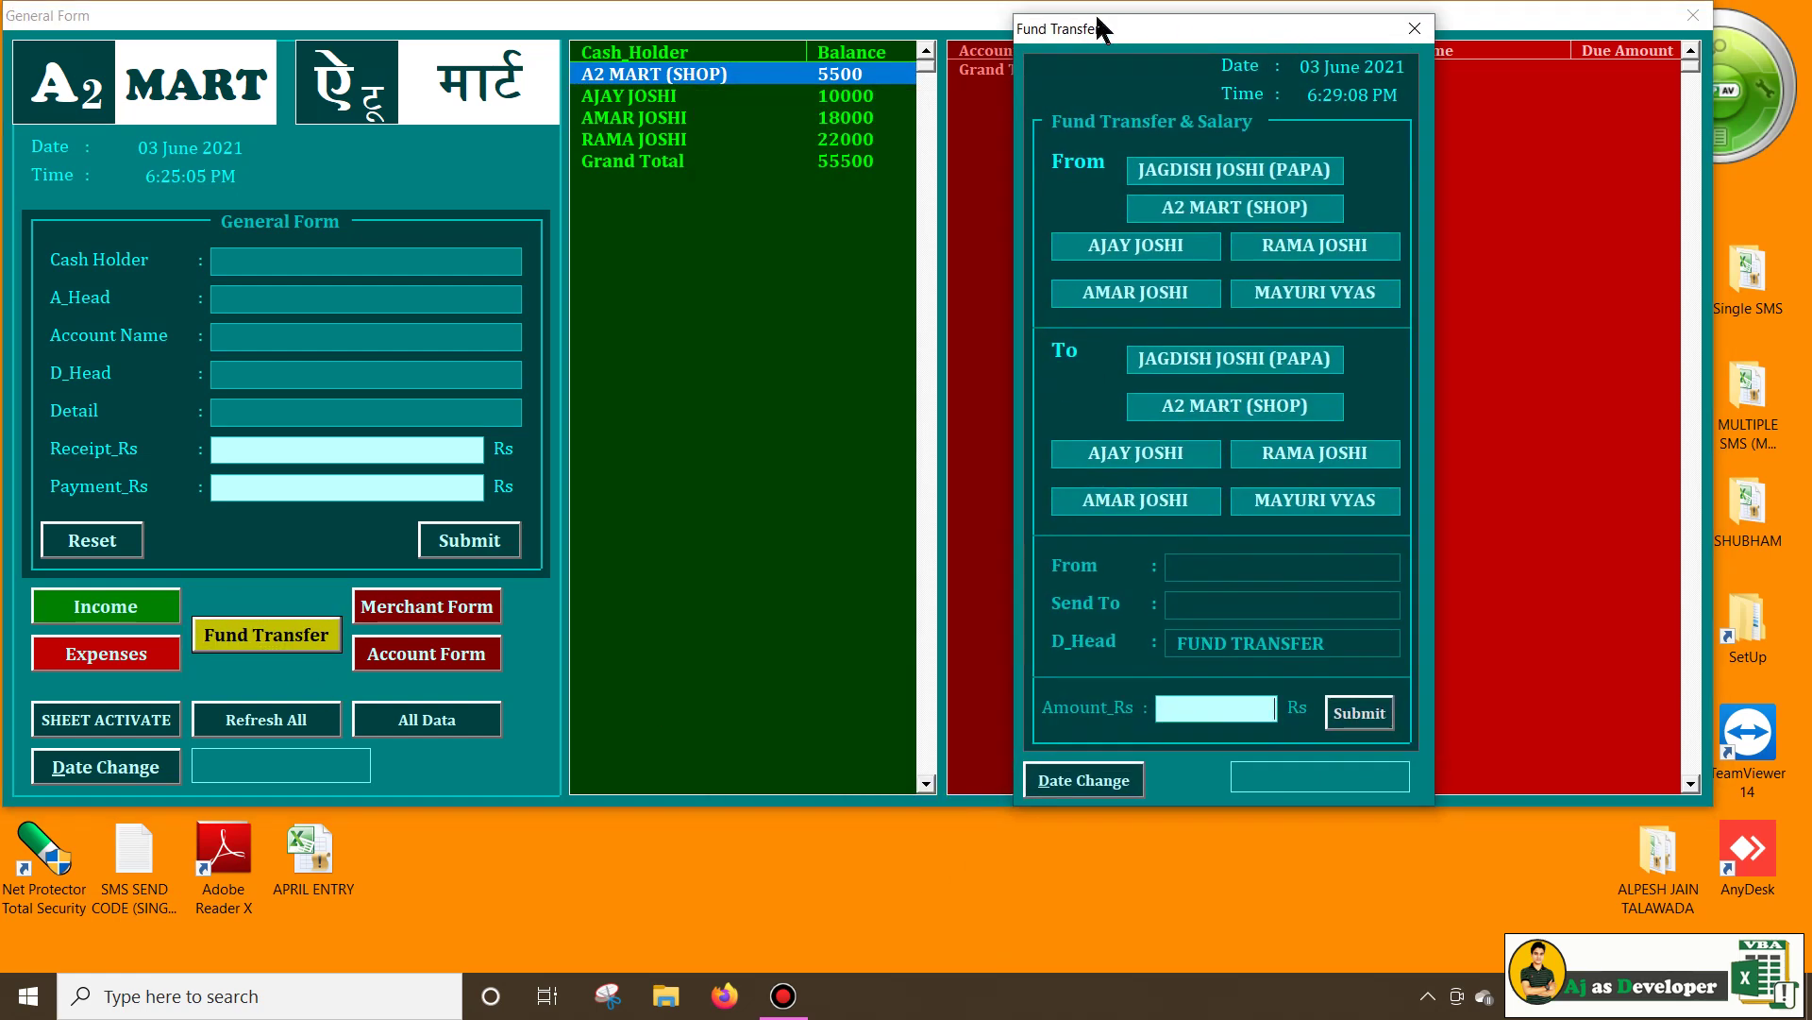
{"action": "left_click", "coordinate": [1305, 251]}
{"action": "left_click", "coordinate": [1218, 410]}
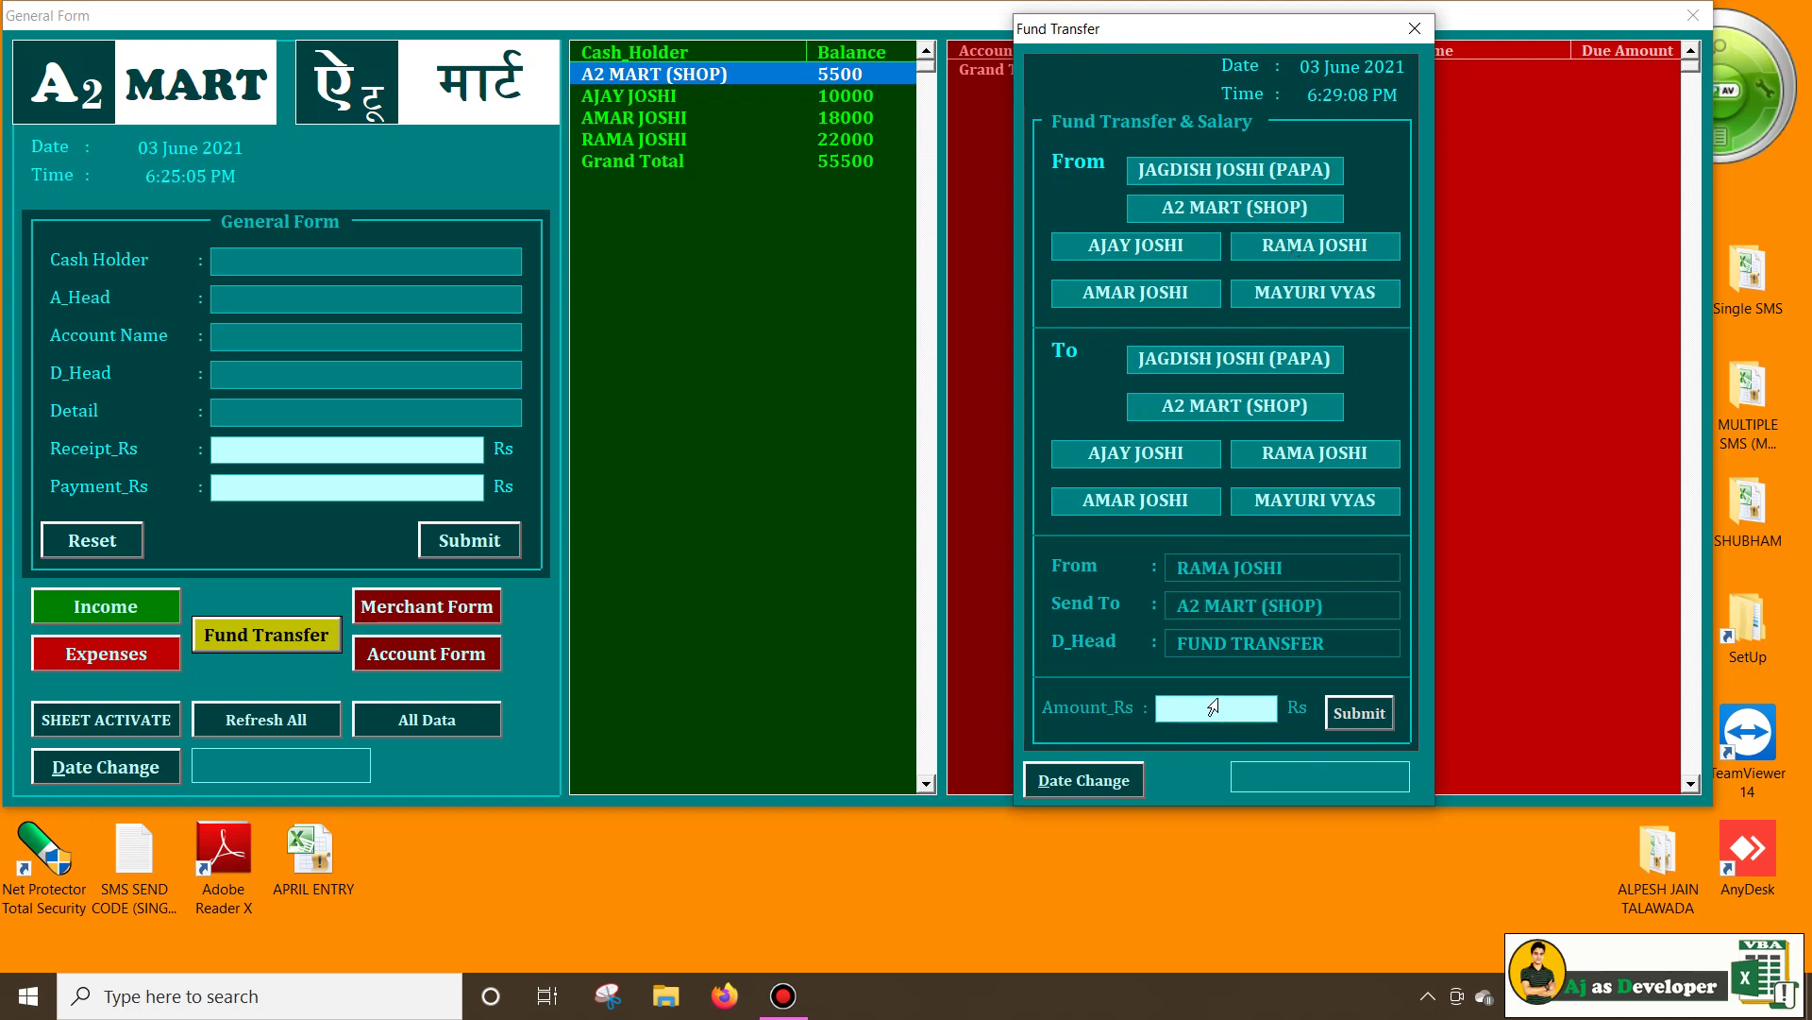
{"action": "type", "text": "3000"}
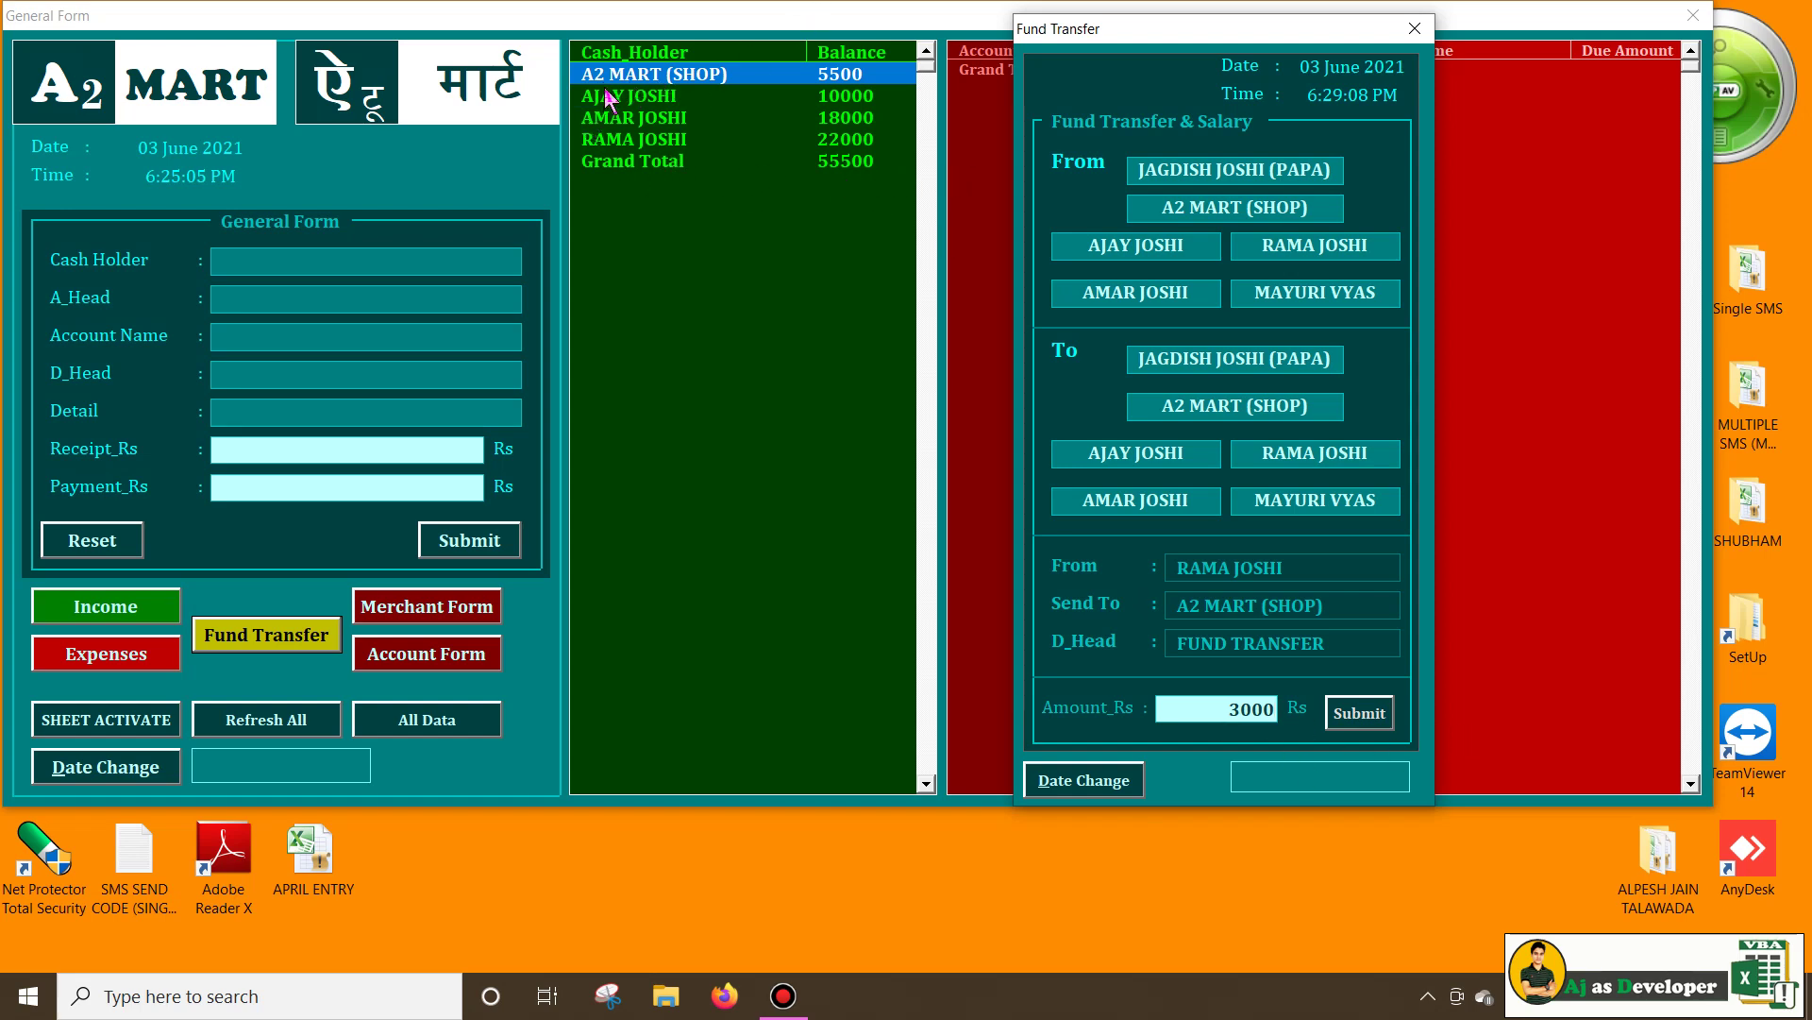
{"action": "left_click", "coordinate": [1360, 713]}
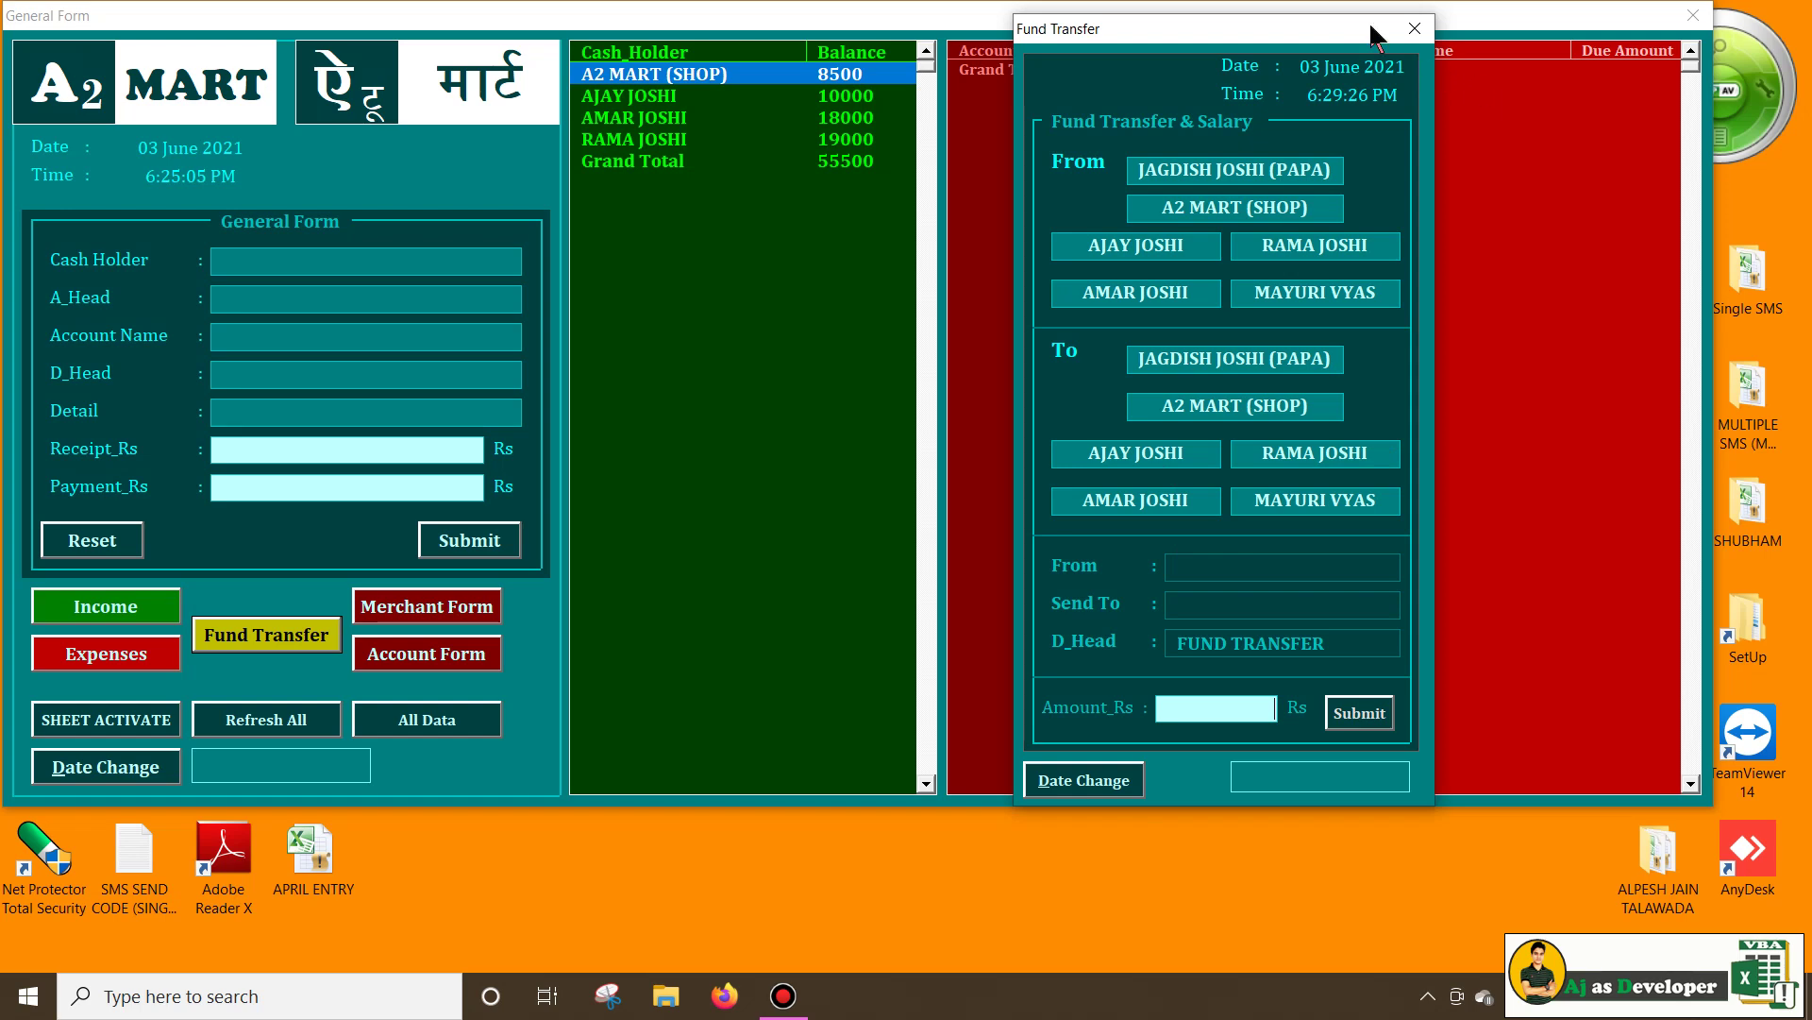
{"action": "left_click", "coordinate": [1417, 18]}
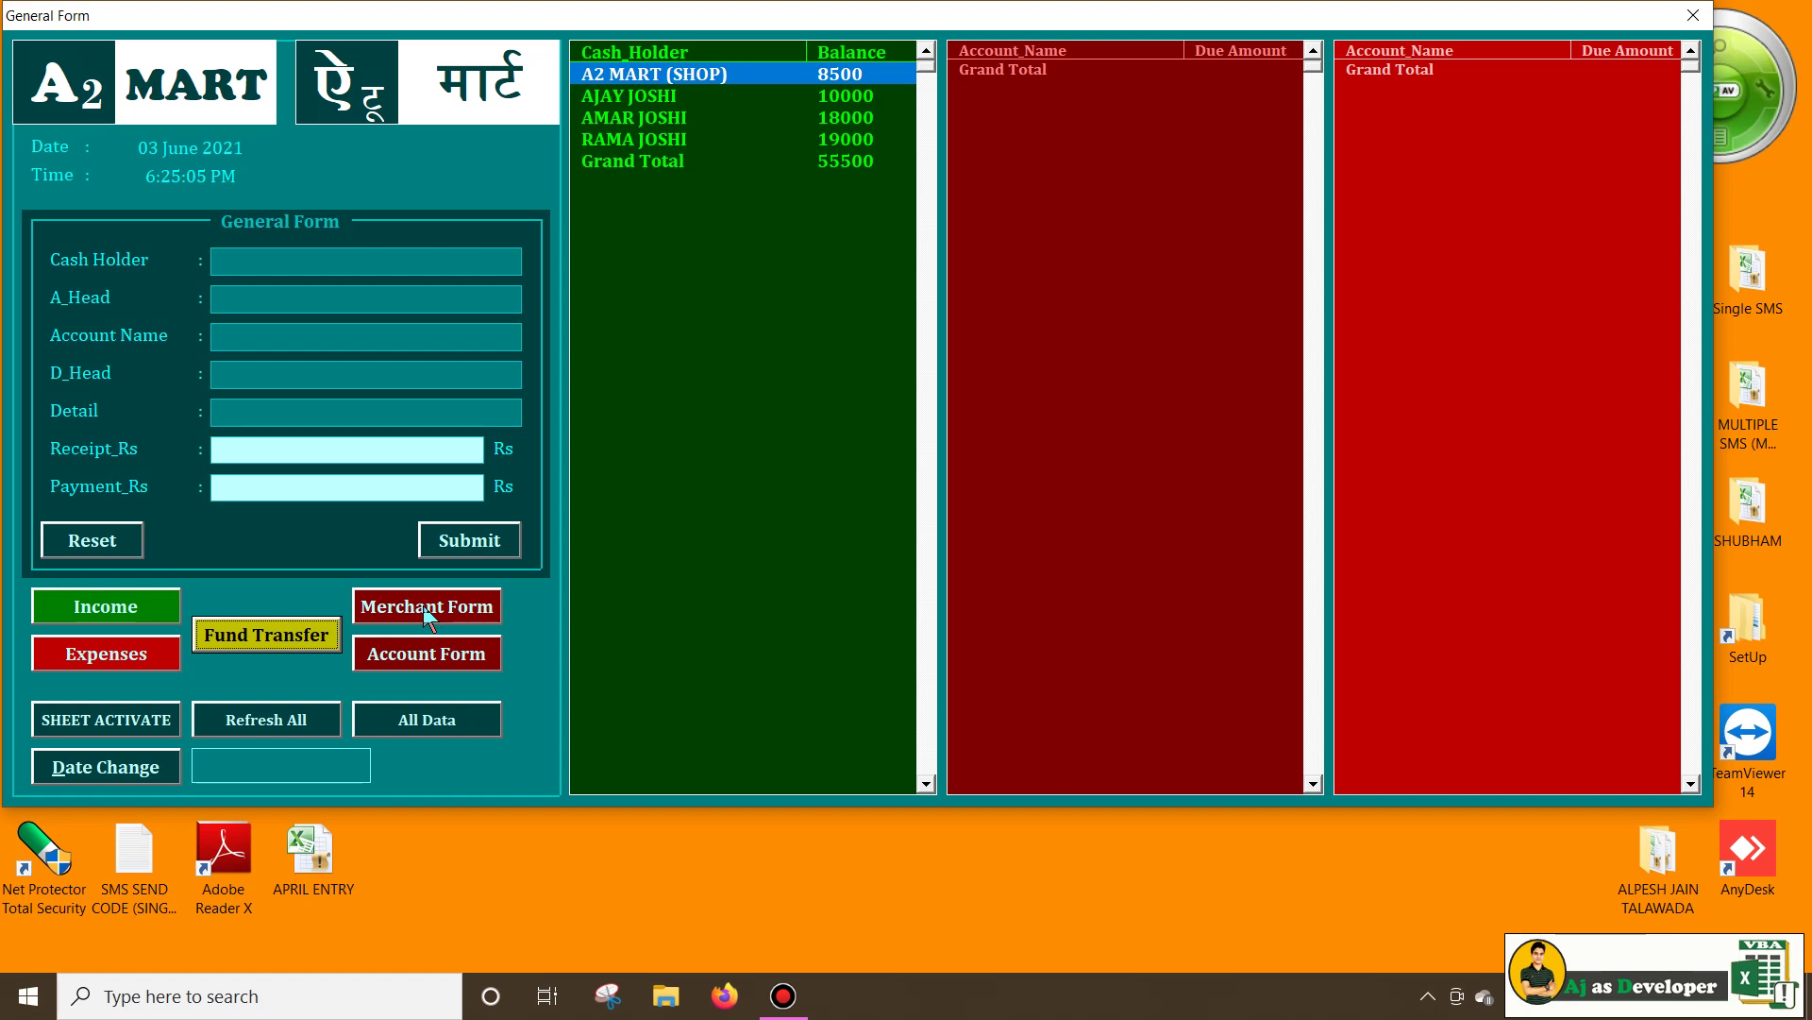
{"action": "left_click", "coordinate": [425, 613]}
{"action": "left_click_drag", "start_coordinate": [944, 130], "coordinate": [1249, 281]}
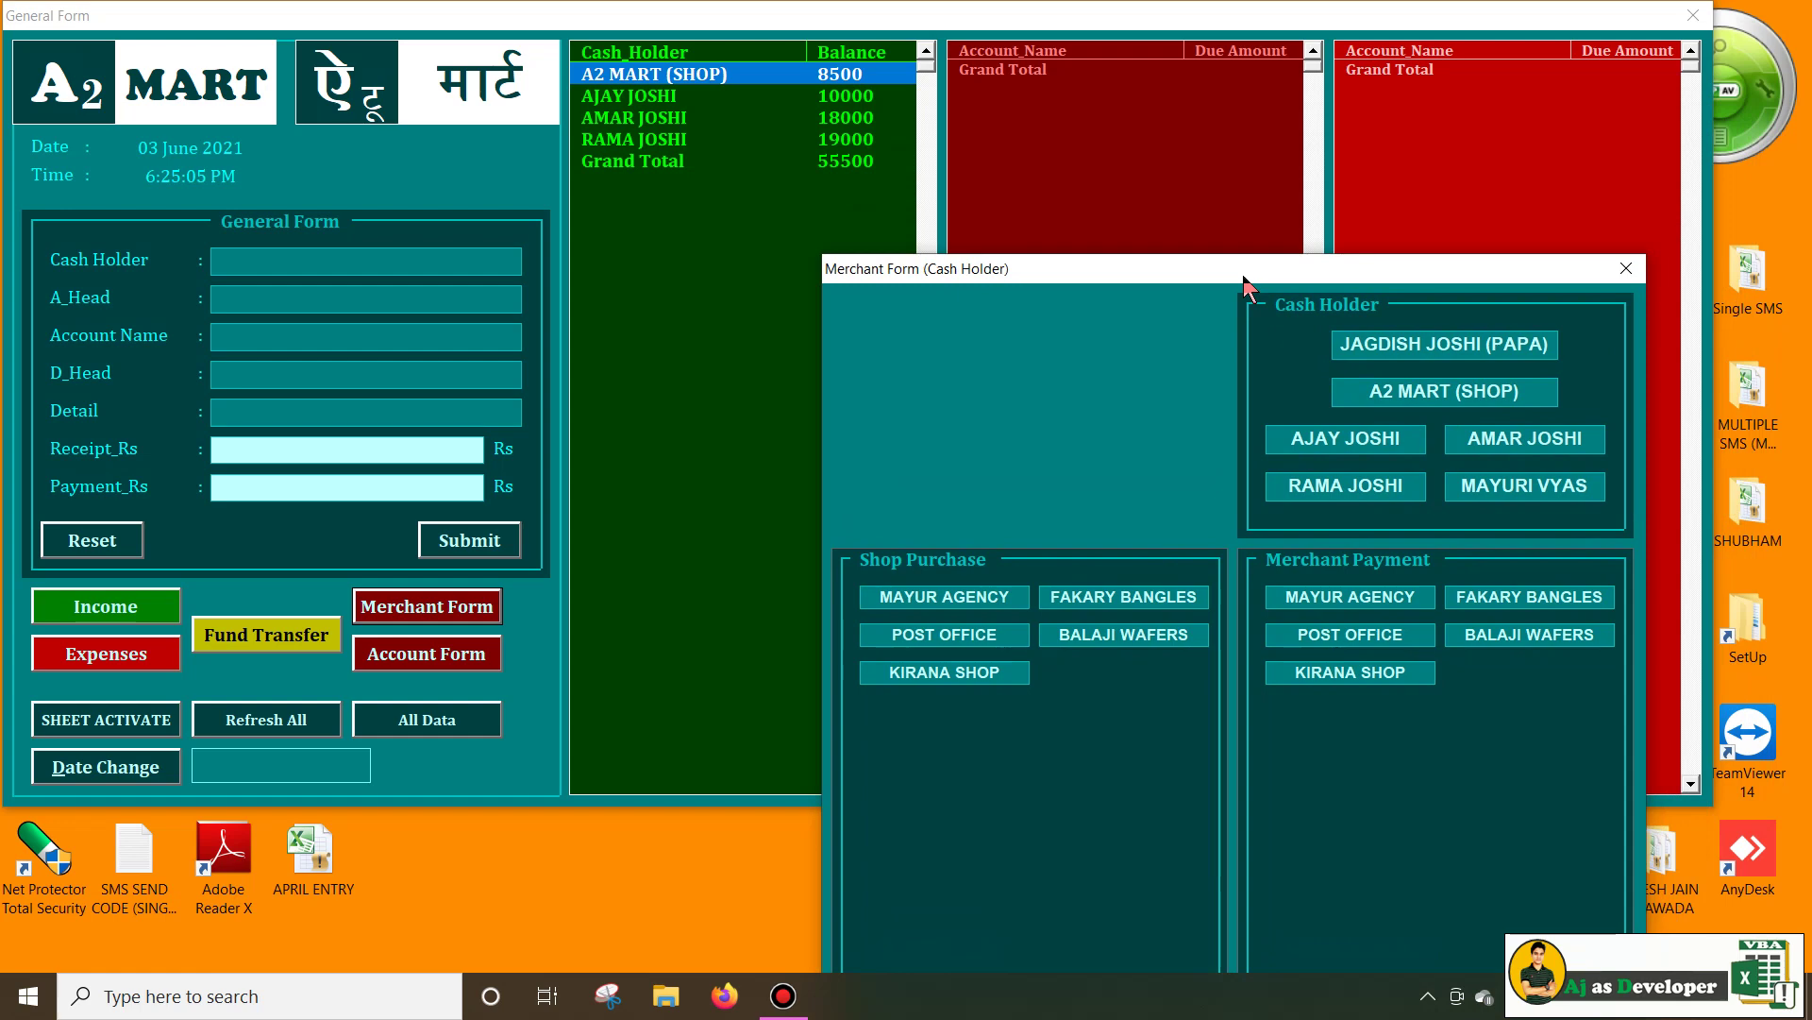
{"action": "left_click", "coordinate": [1626, 268]}
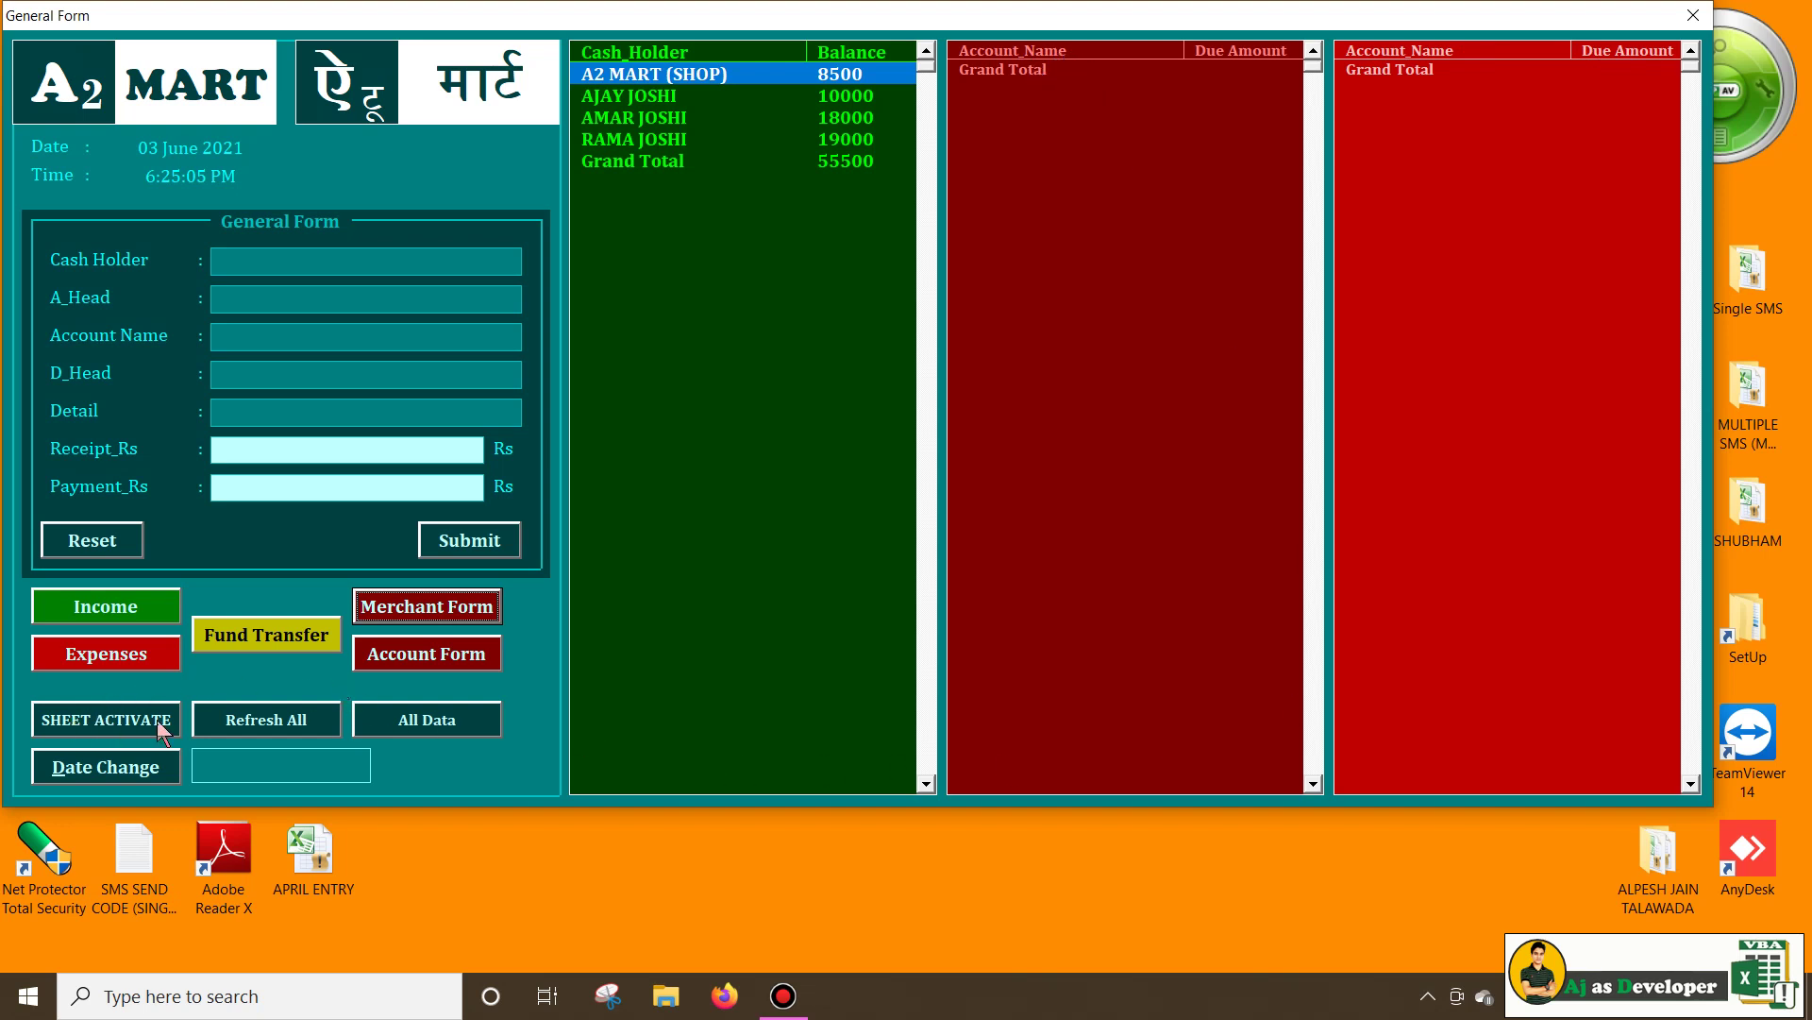
On DASH_BOARD, rename header Account_Name to Merchant_Name, then return to DATA_SHEET
{"action": "left_click", "coordinate": [65, 721]}
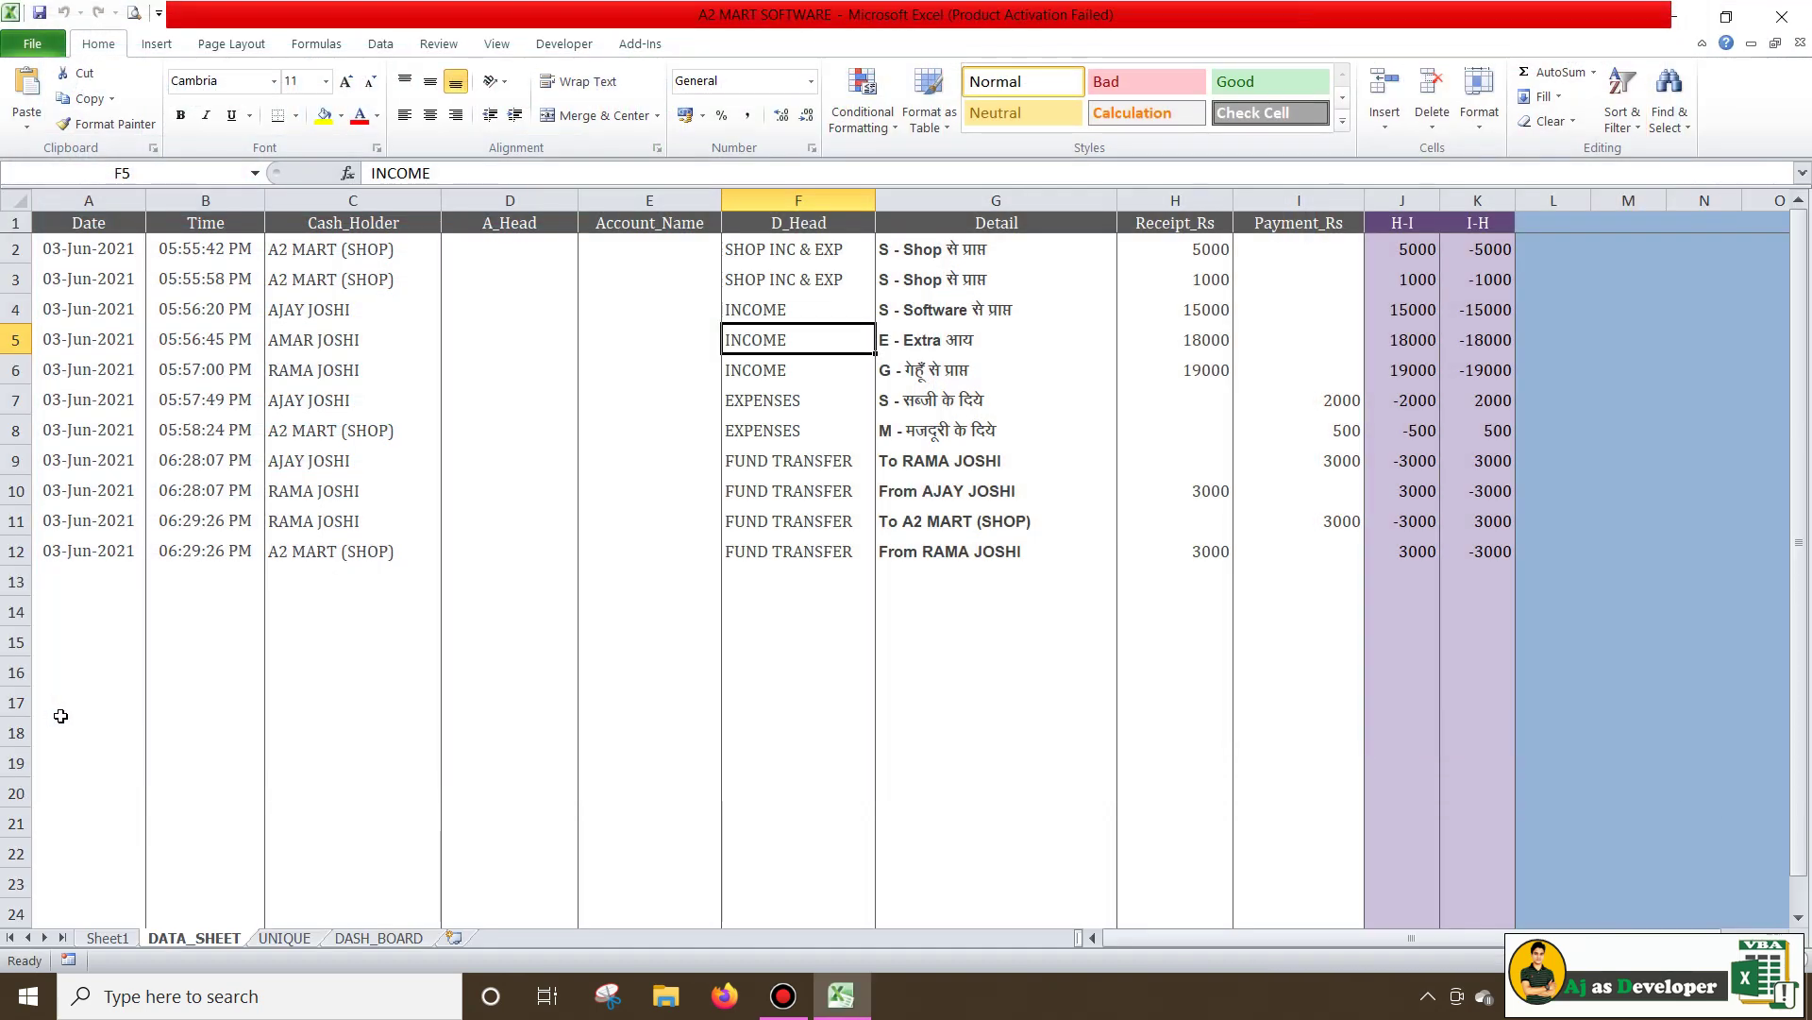
{"action": "left_click", "coordinate": [376, 936]}
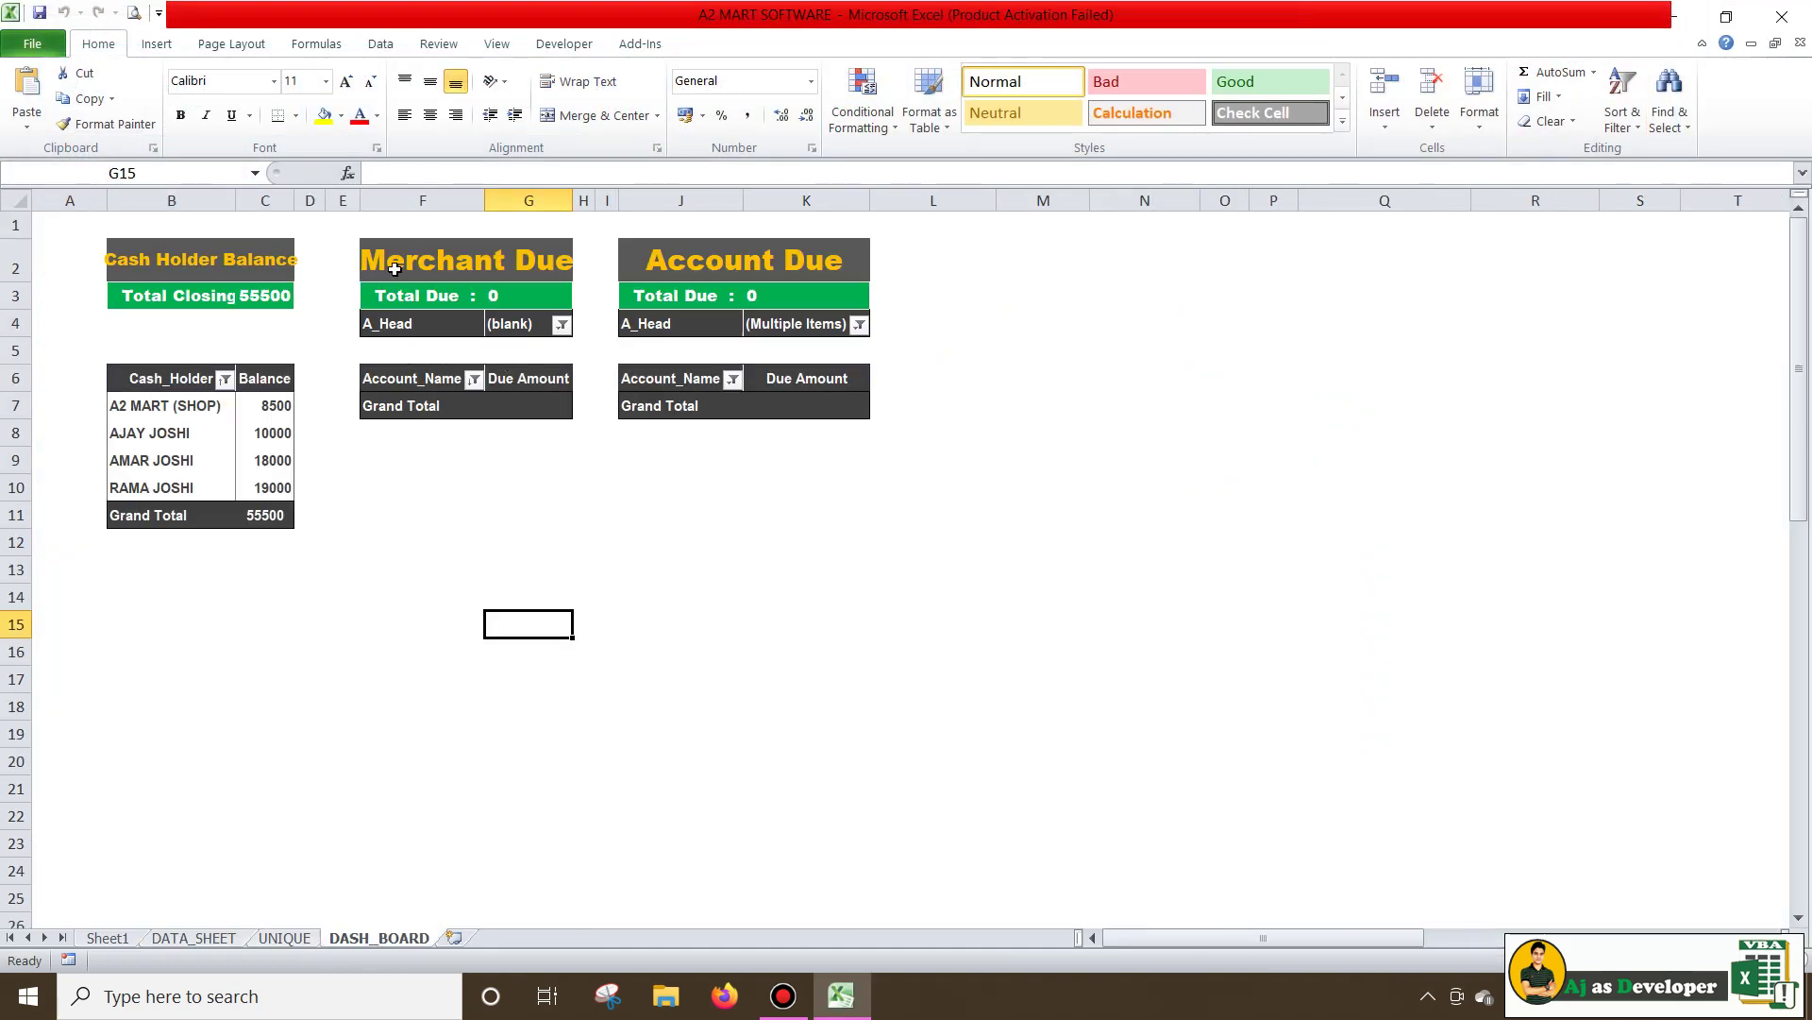
{"action": "left_click", "coordinate": [422, 384]}
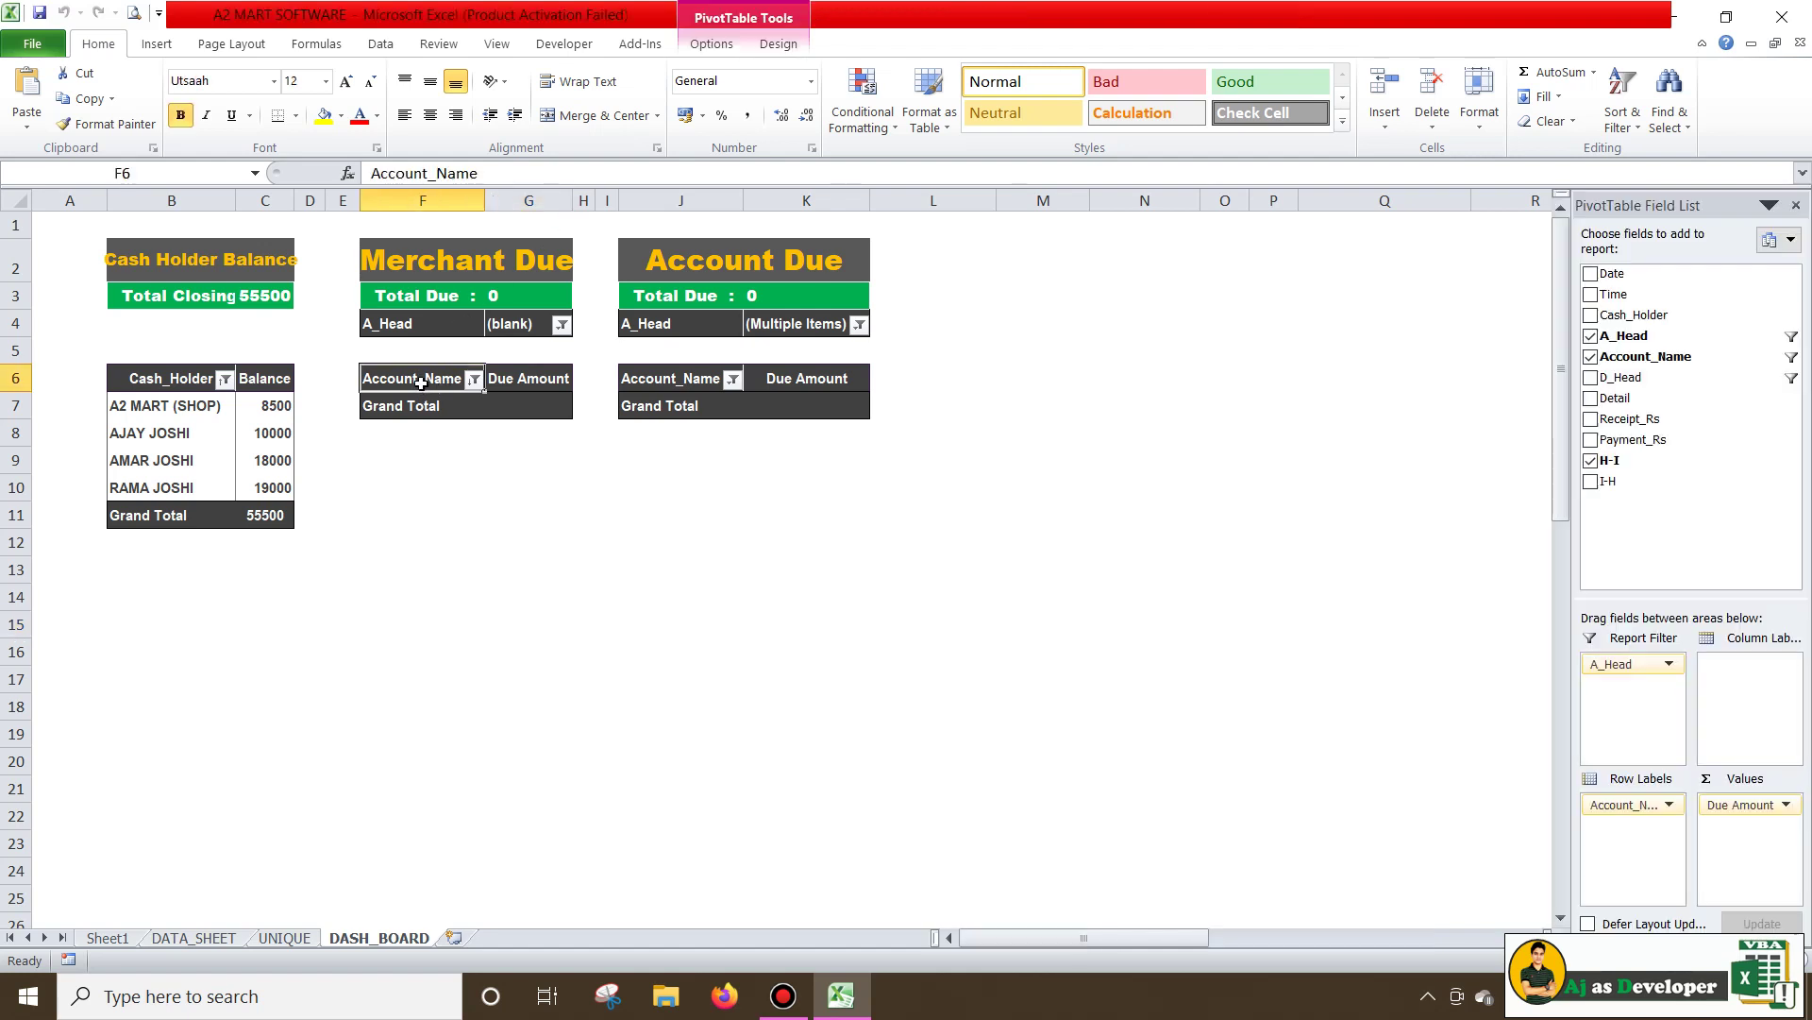
{"action": "left_click_drag", "start_coordinate": [421, 173], "coordinate": [345, 174]}
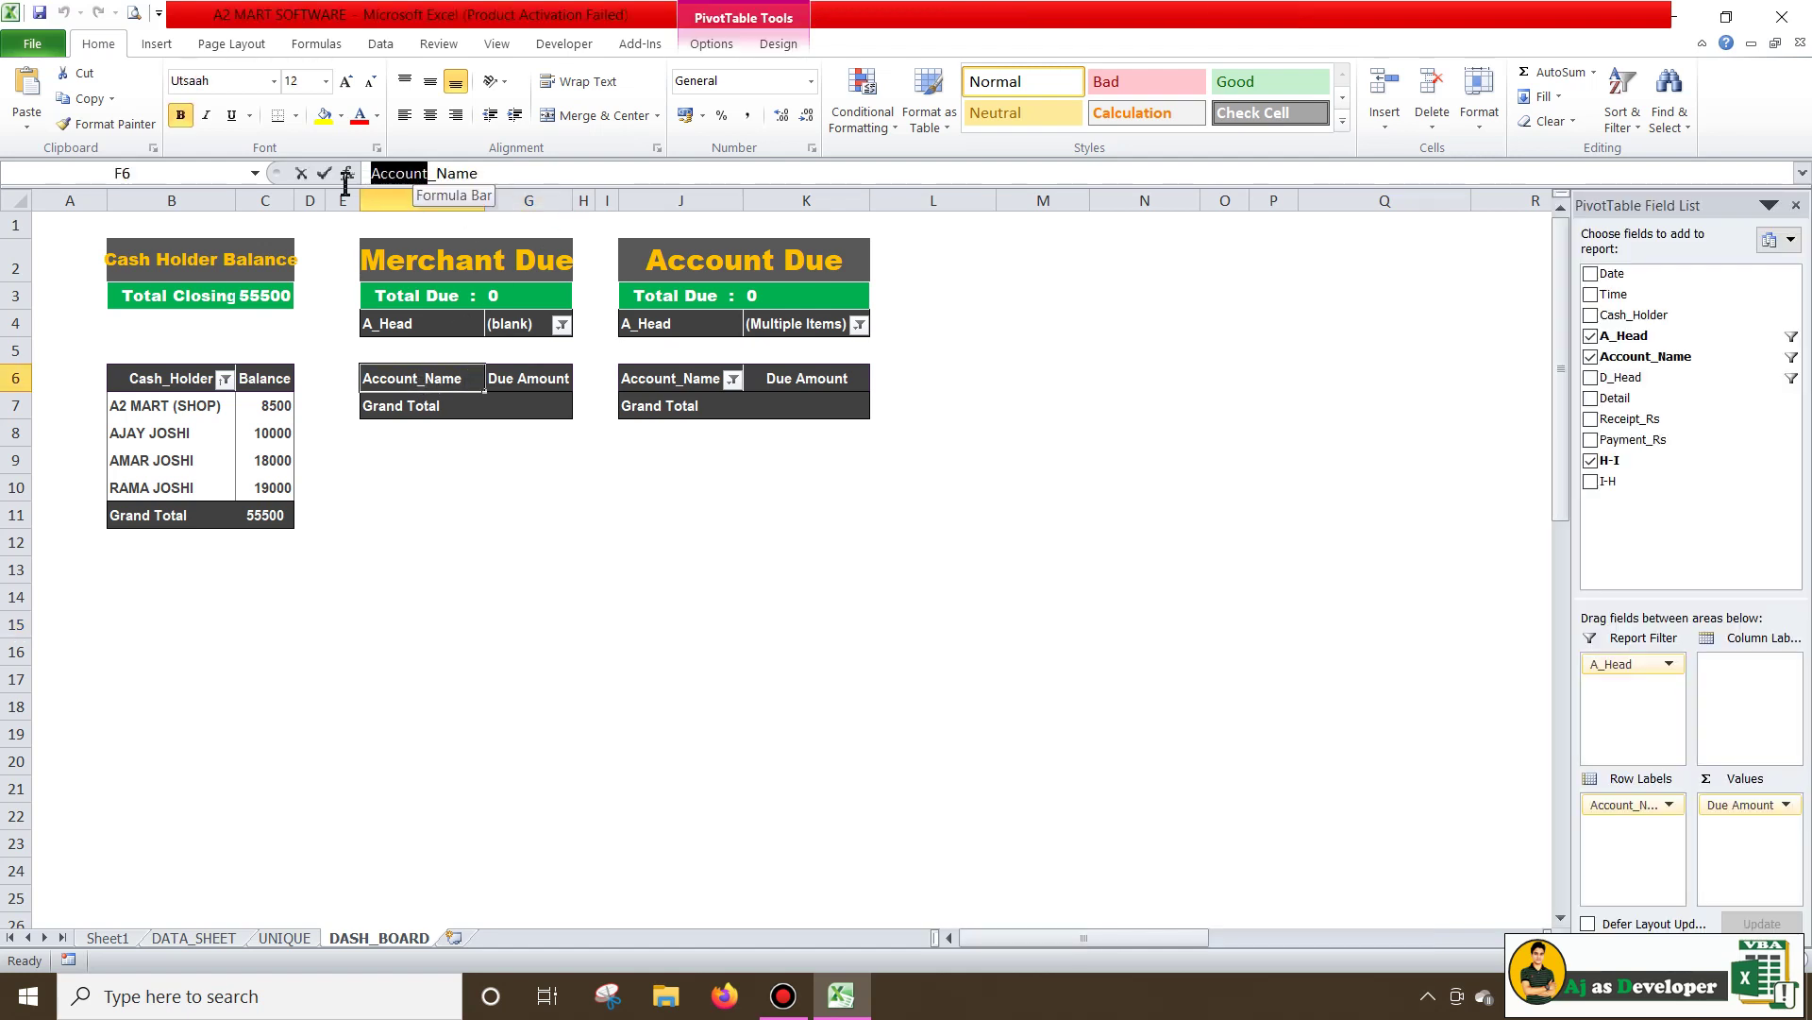
{"action": "type", "text": "Merchan"}
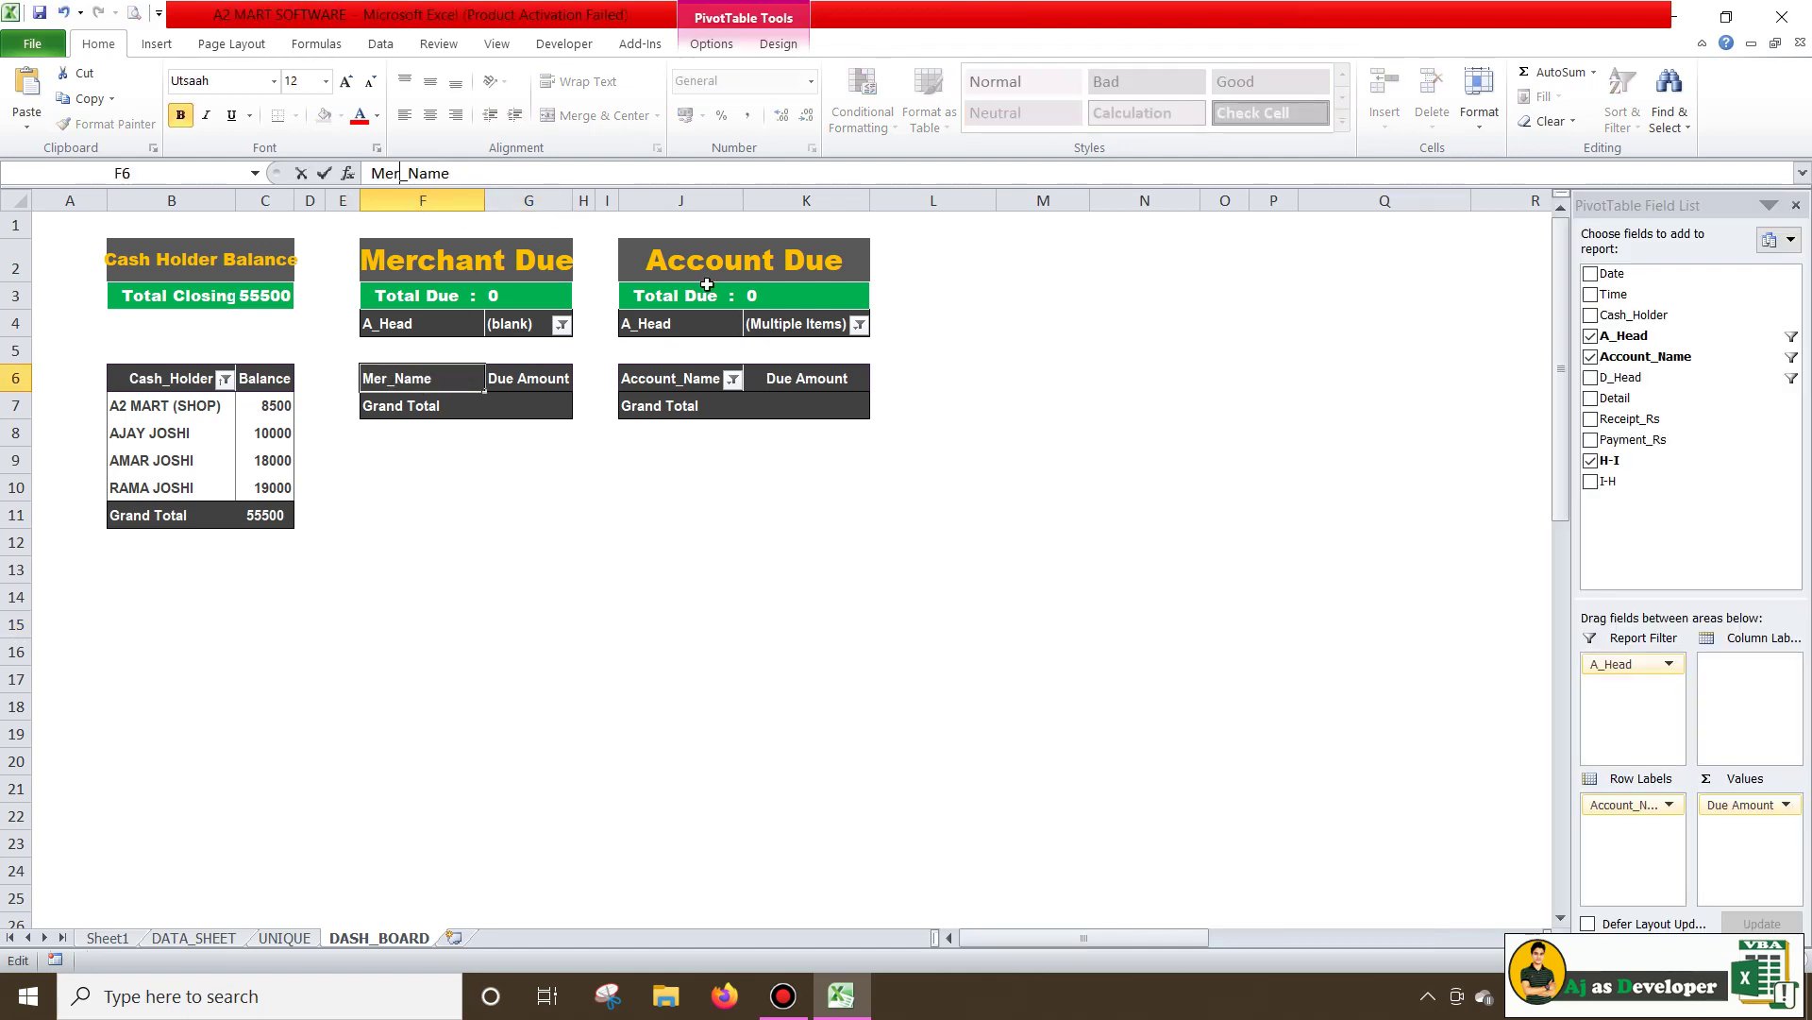
{"action": "type", "text": "t"}
{"action": "key", "text": "Return"}
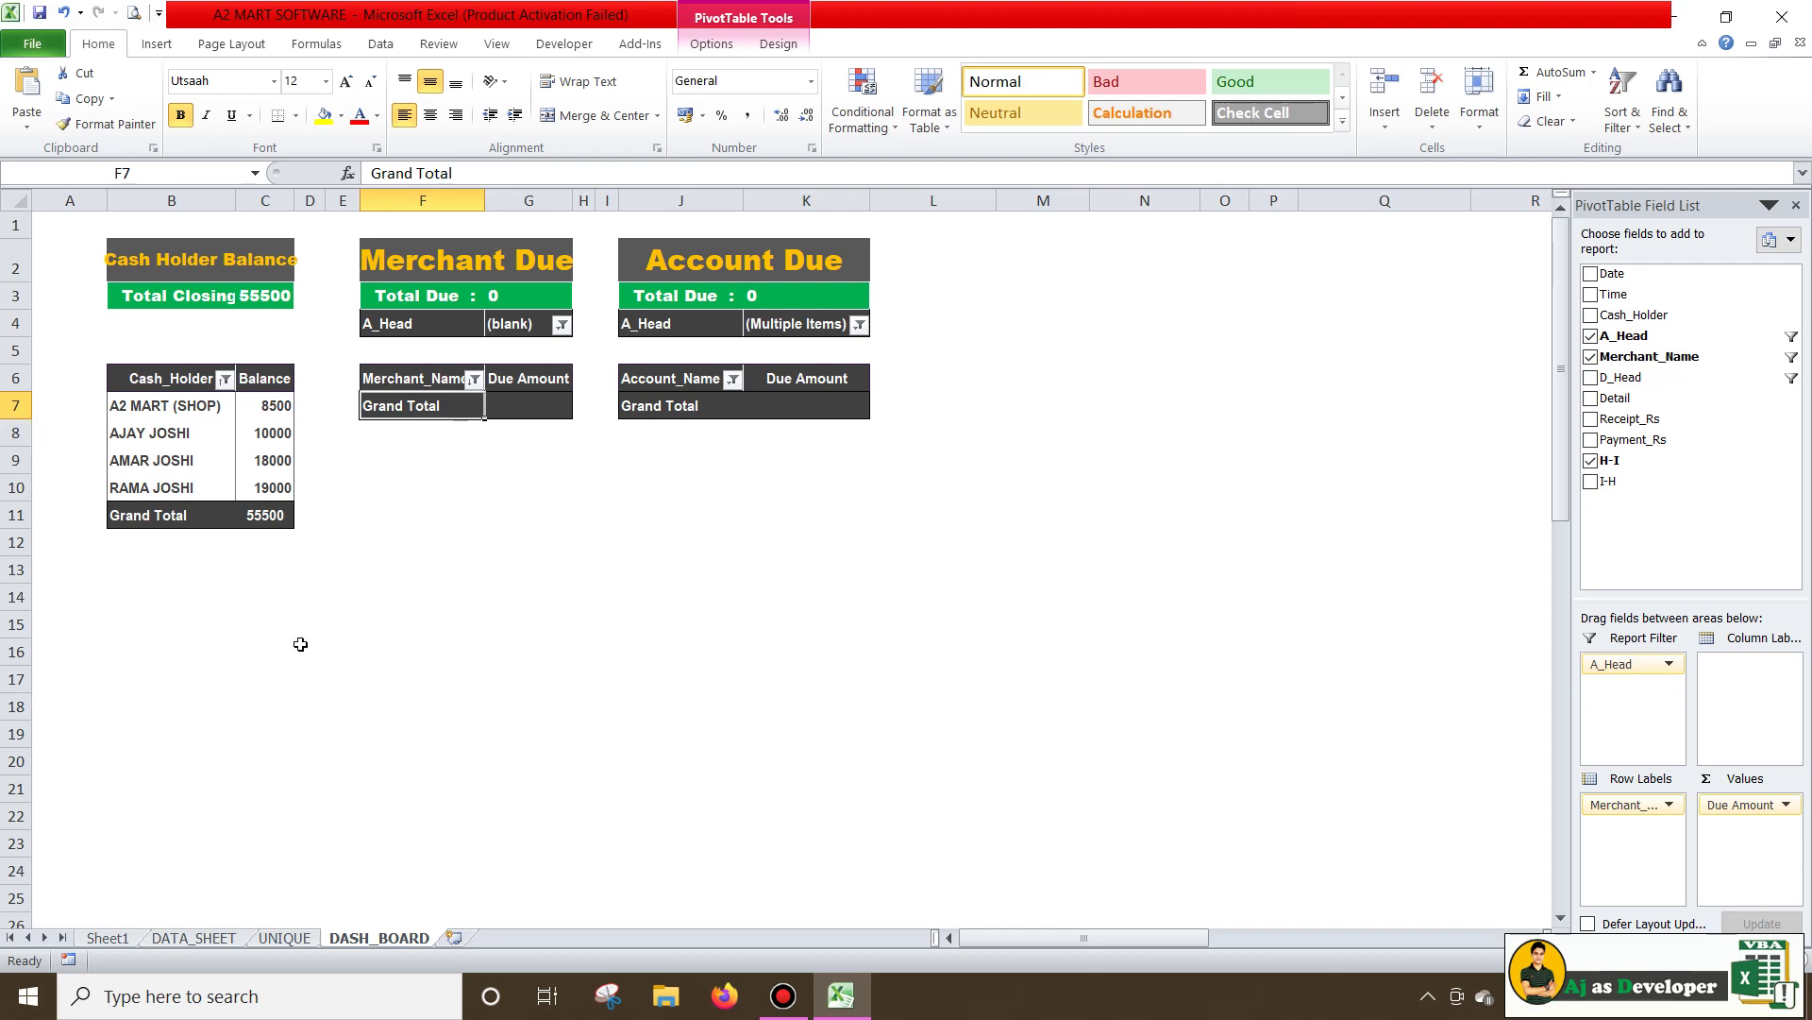
{"action": "left_click", "coordinate": [189, 939]}
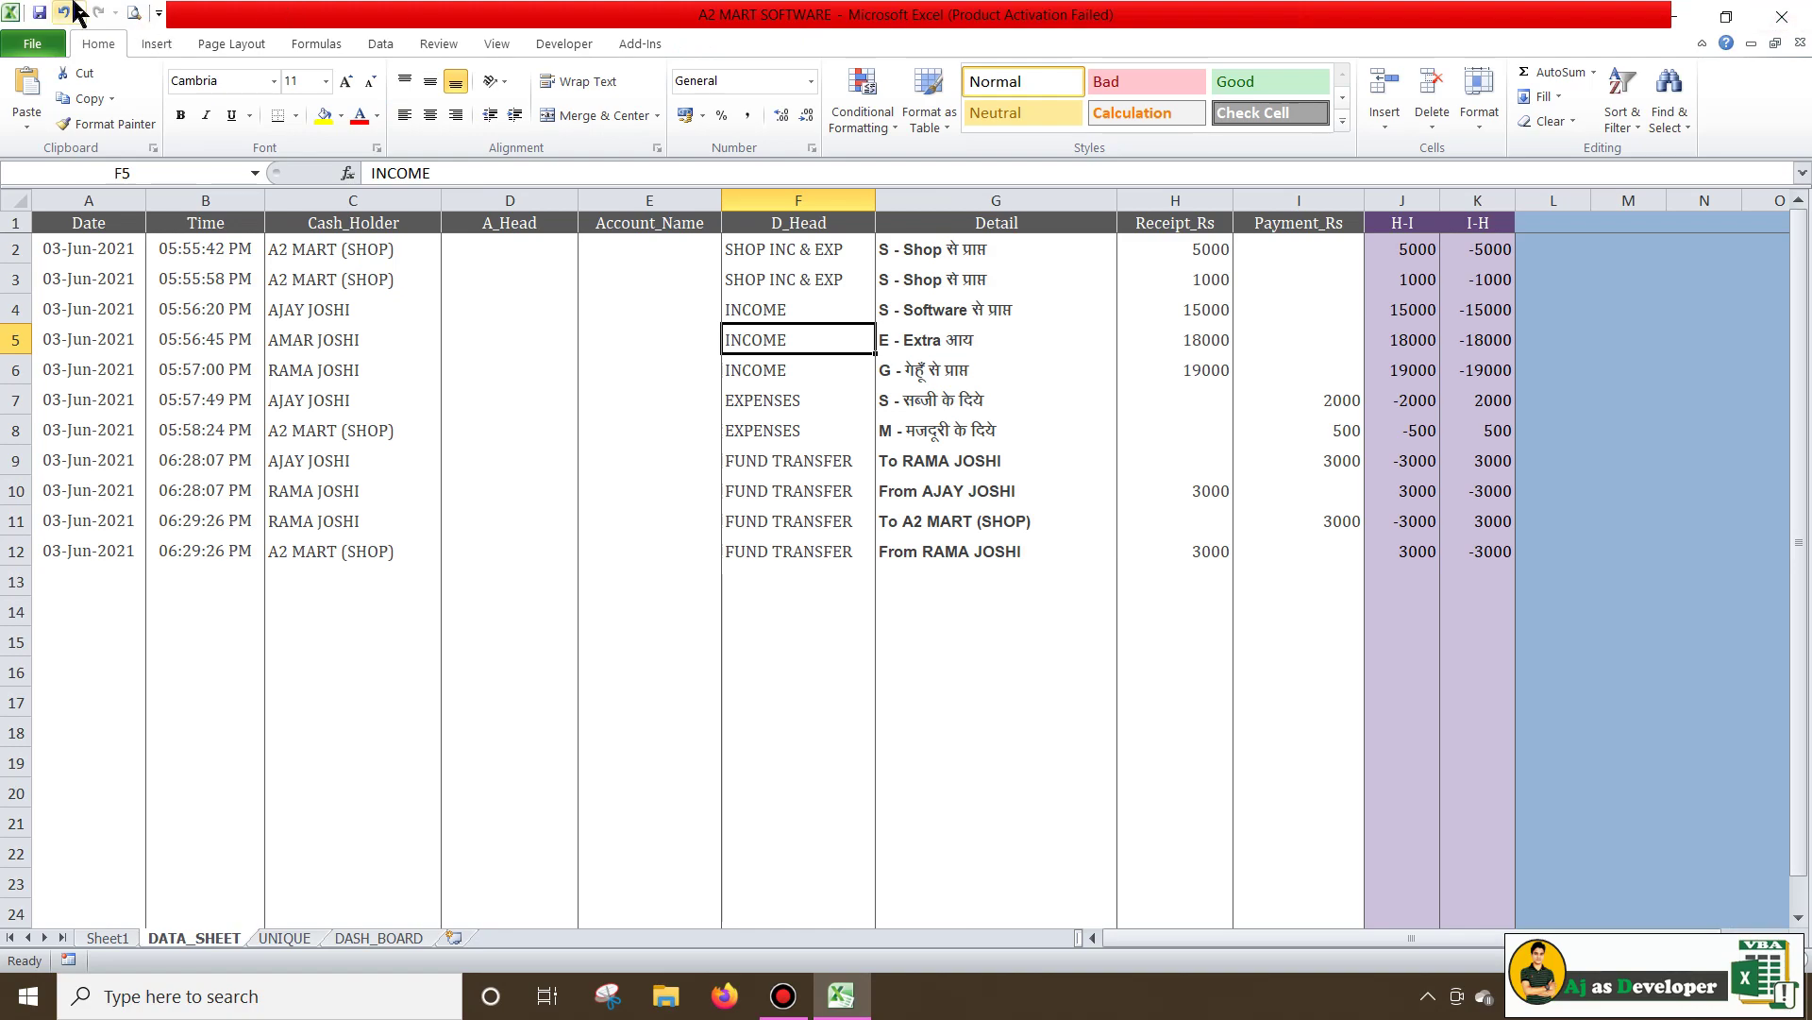
Restart the A2 MART SOFTWARE workbook, dismiss the activation notice and open the Merchant Form
{"action": "key", "text": "alt+F4"}
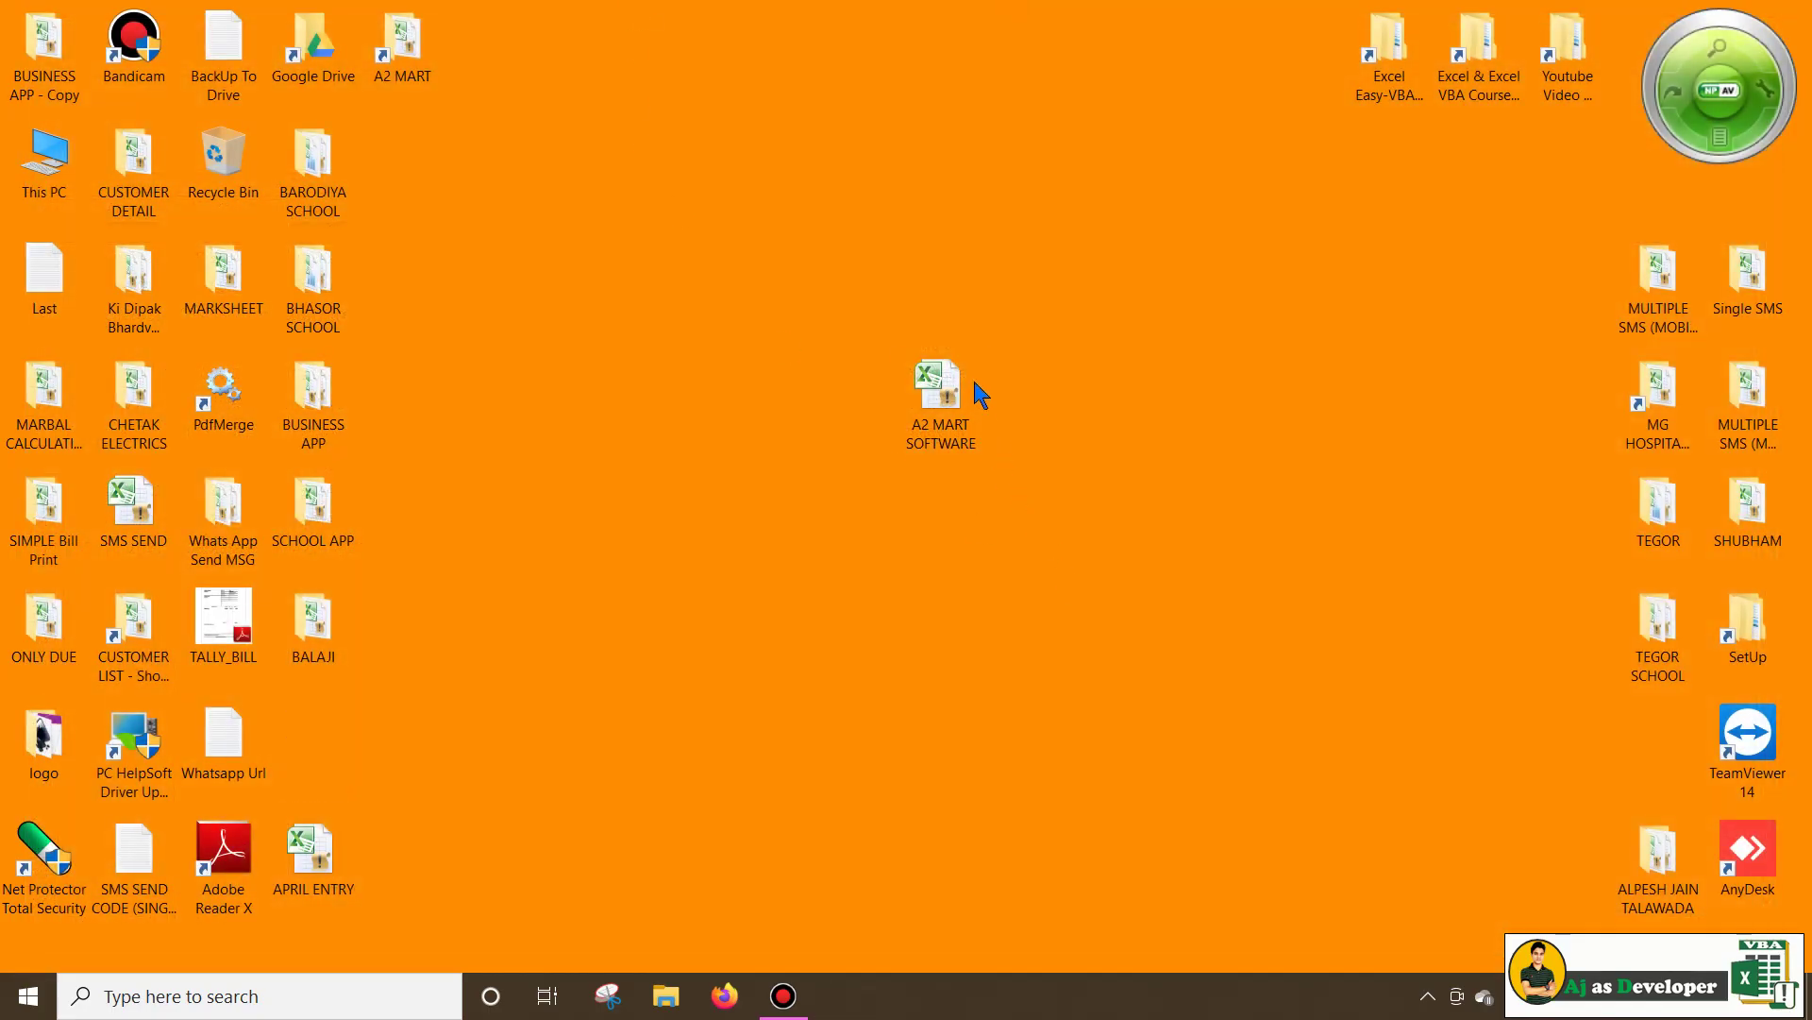
{"action": "double_click", "coordinate": [972, 380]}
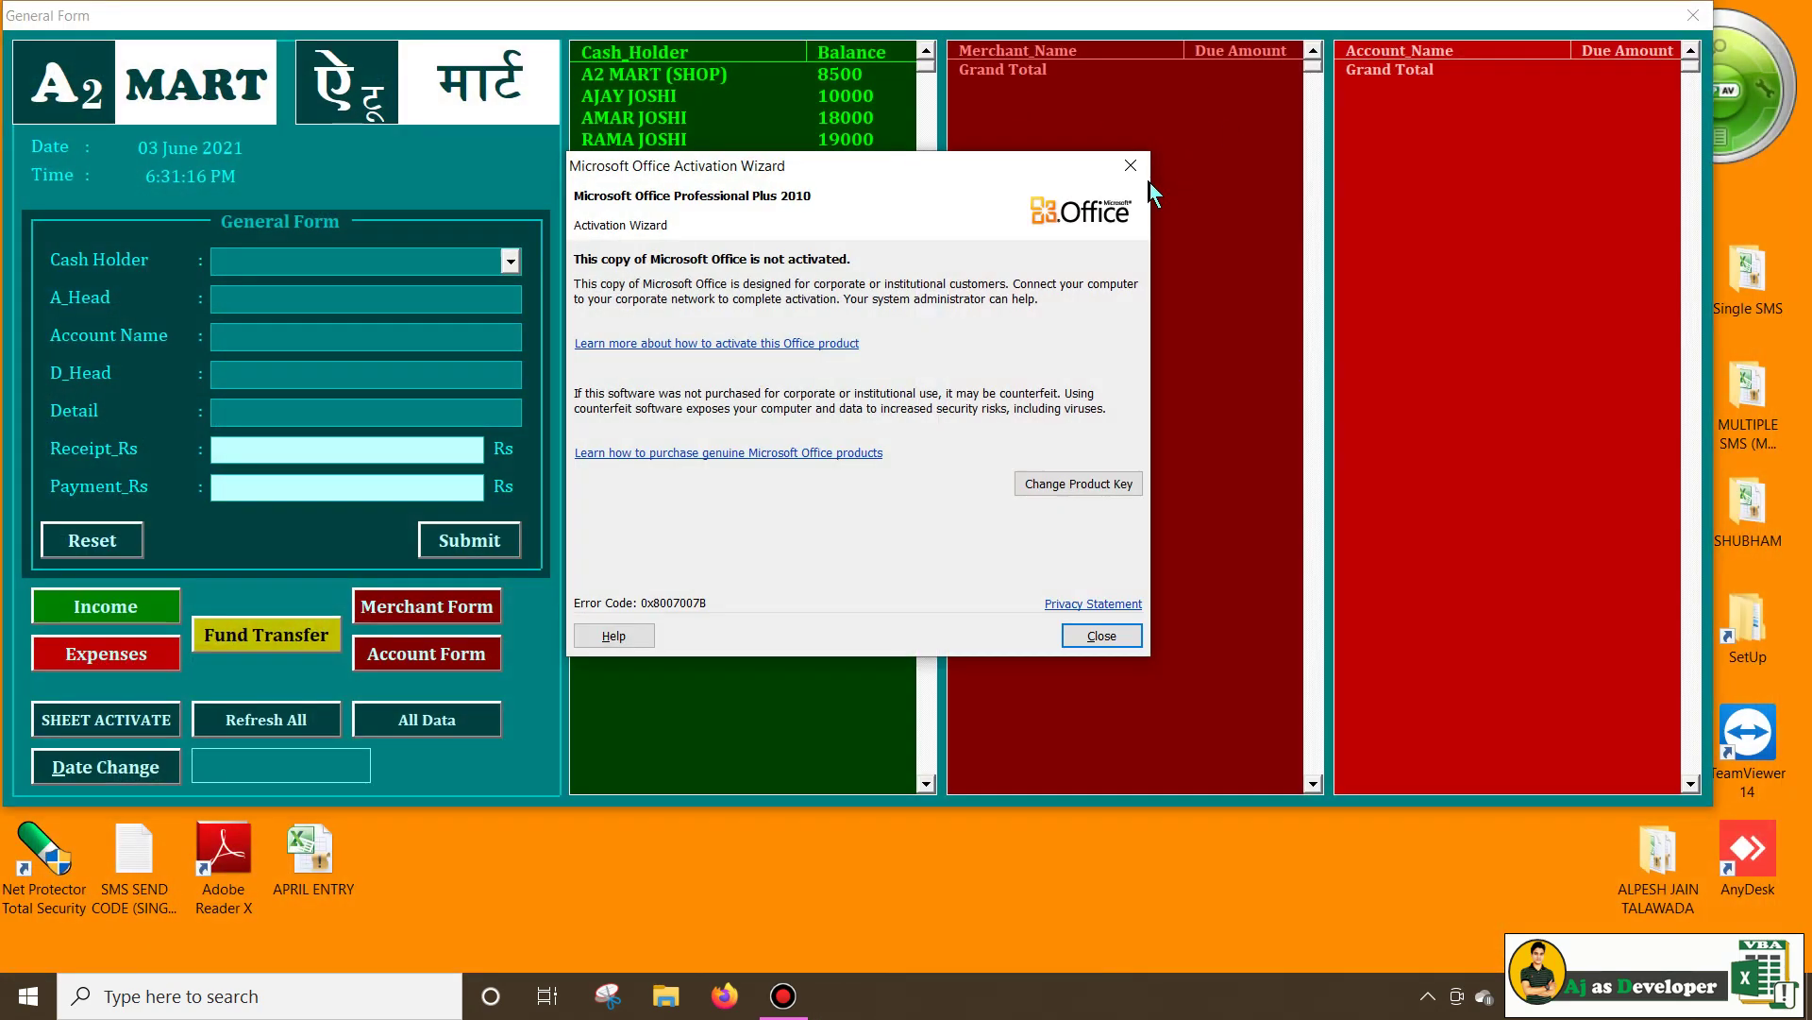
{"action": "left_click", "coordinate": [1110, 142]}
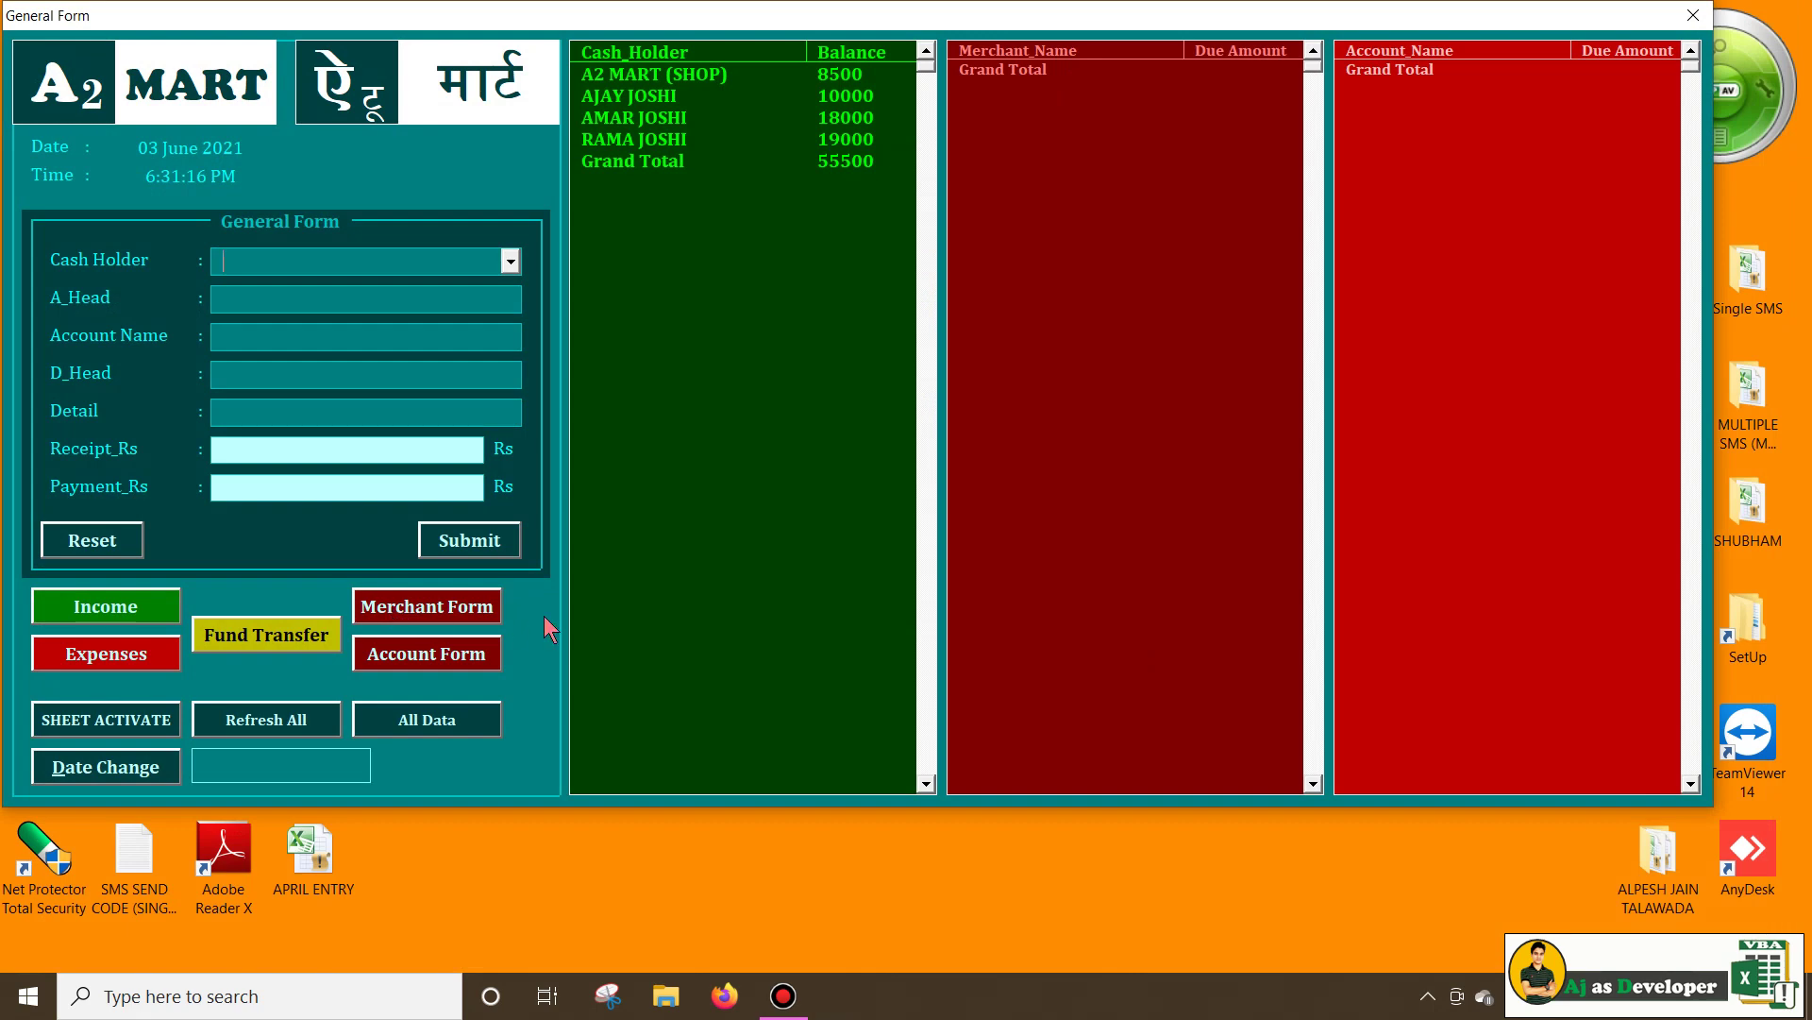
{"action": "left_click", "coordinate": [475, 613]}
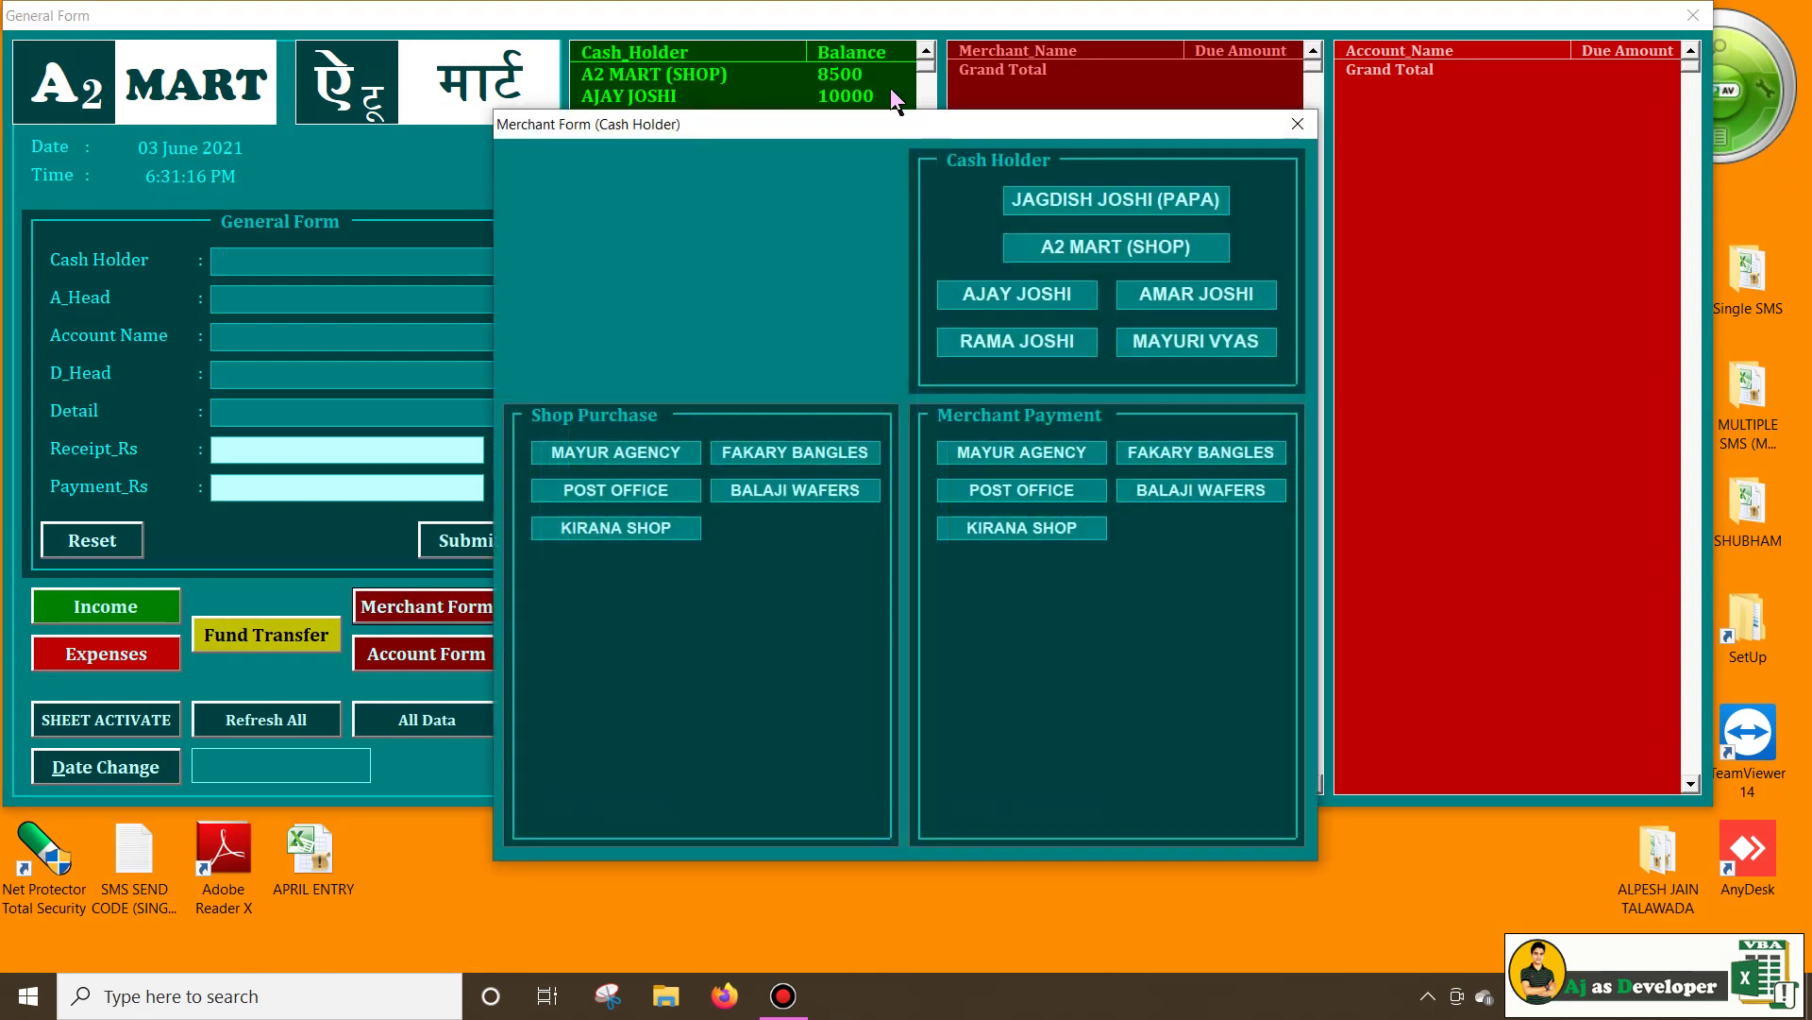
Choose FAKARY BANGLES as a shop purchase and check the filled A_Head and Account Name fields
{"action": "left_click_drag", "start_coordinate": [885, 139], "coordinate": [1345, 81]}
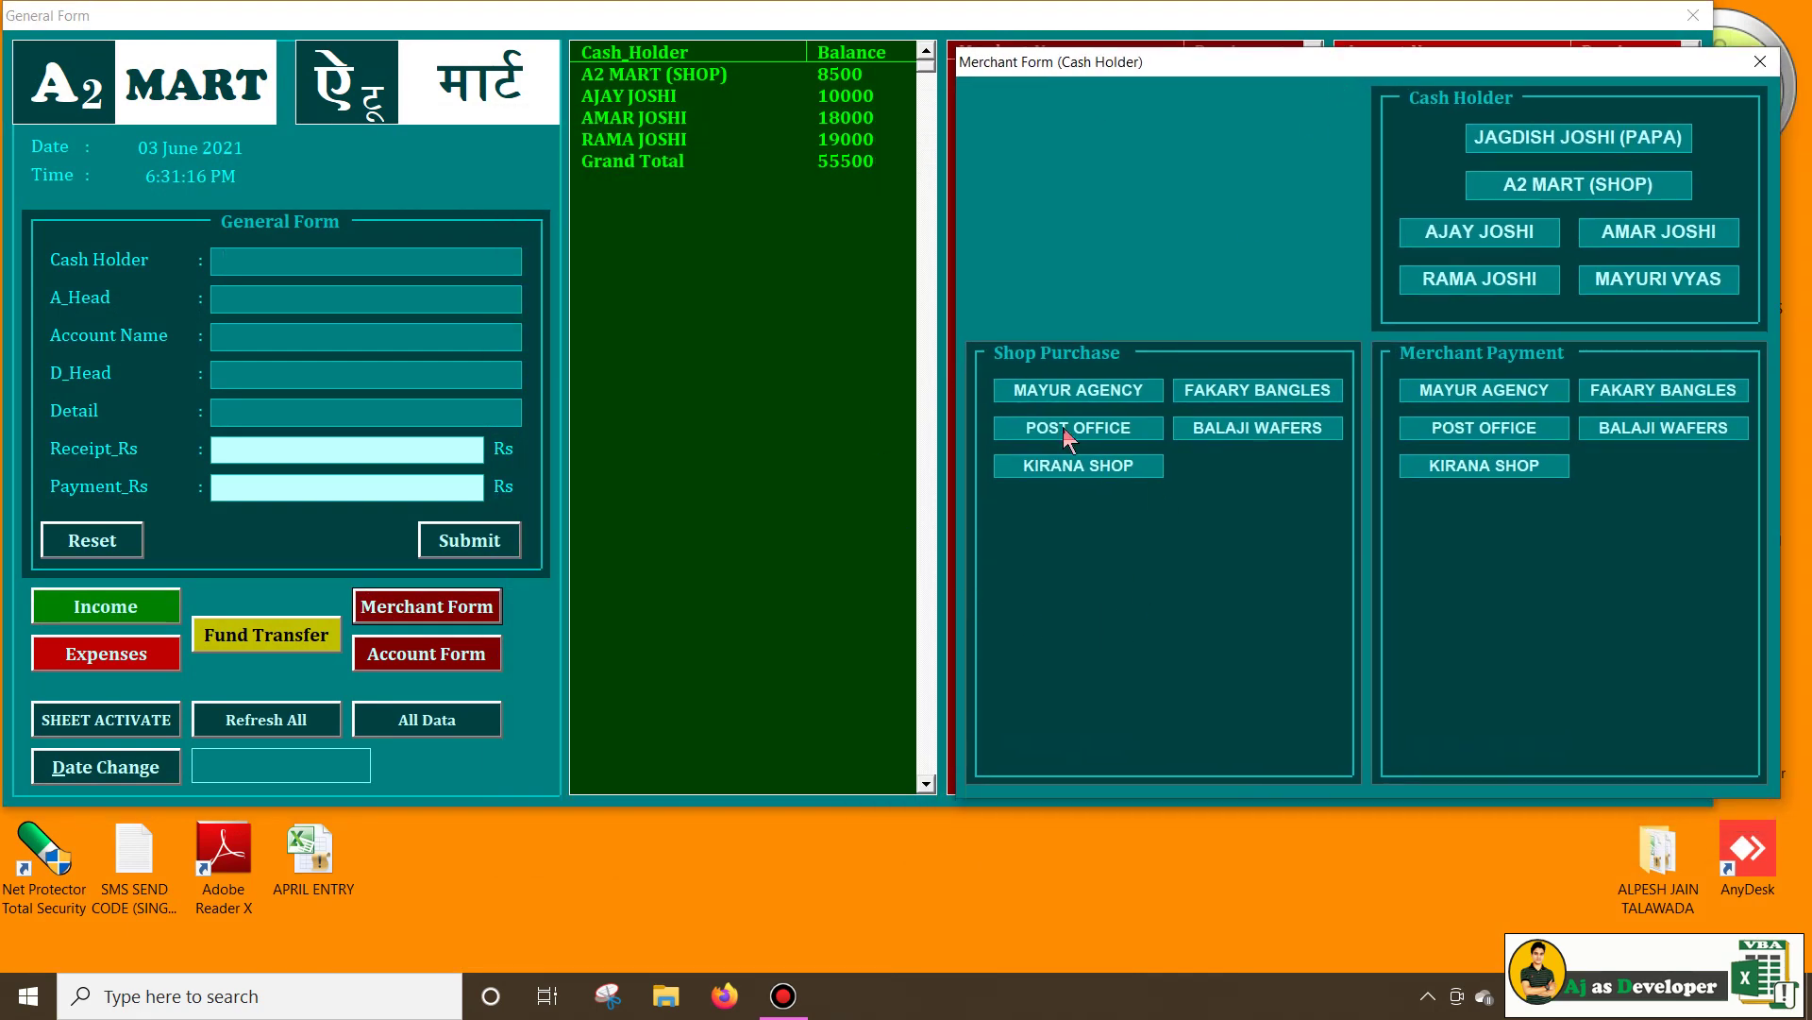
{"action": "left_click_drag", "start_coordinate": [1179, 70], "coordinate": [1014, 167]}
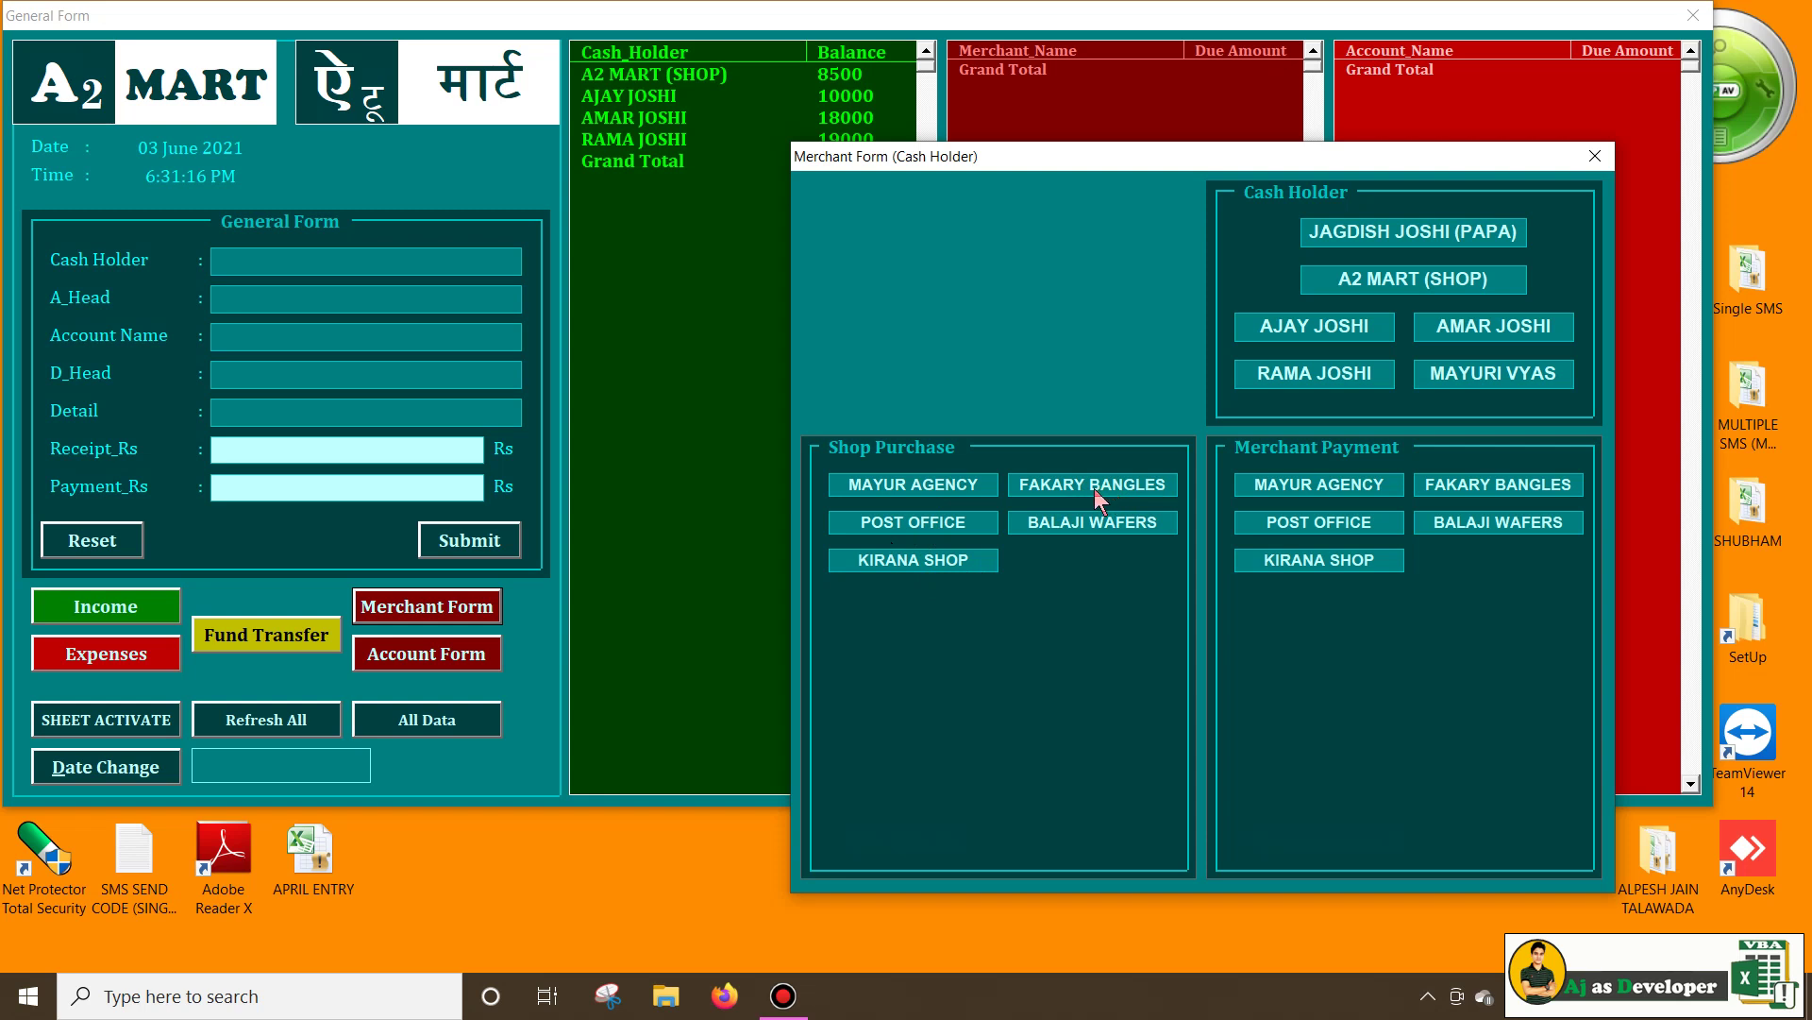
{"action": "left_click", "coordinate": [1098, 486]}
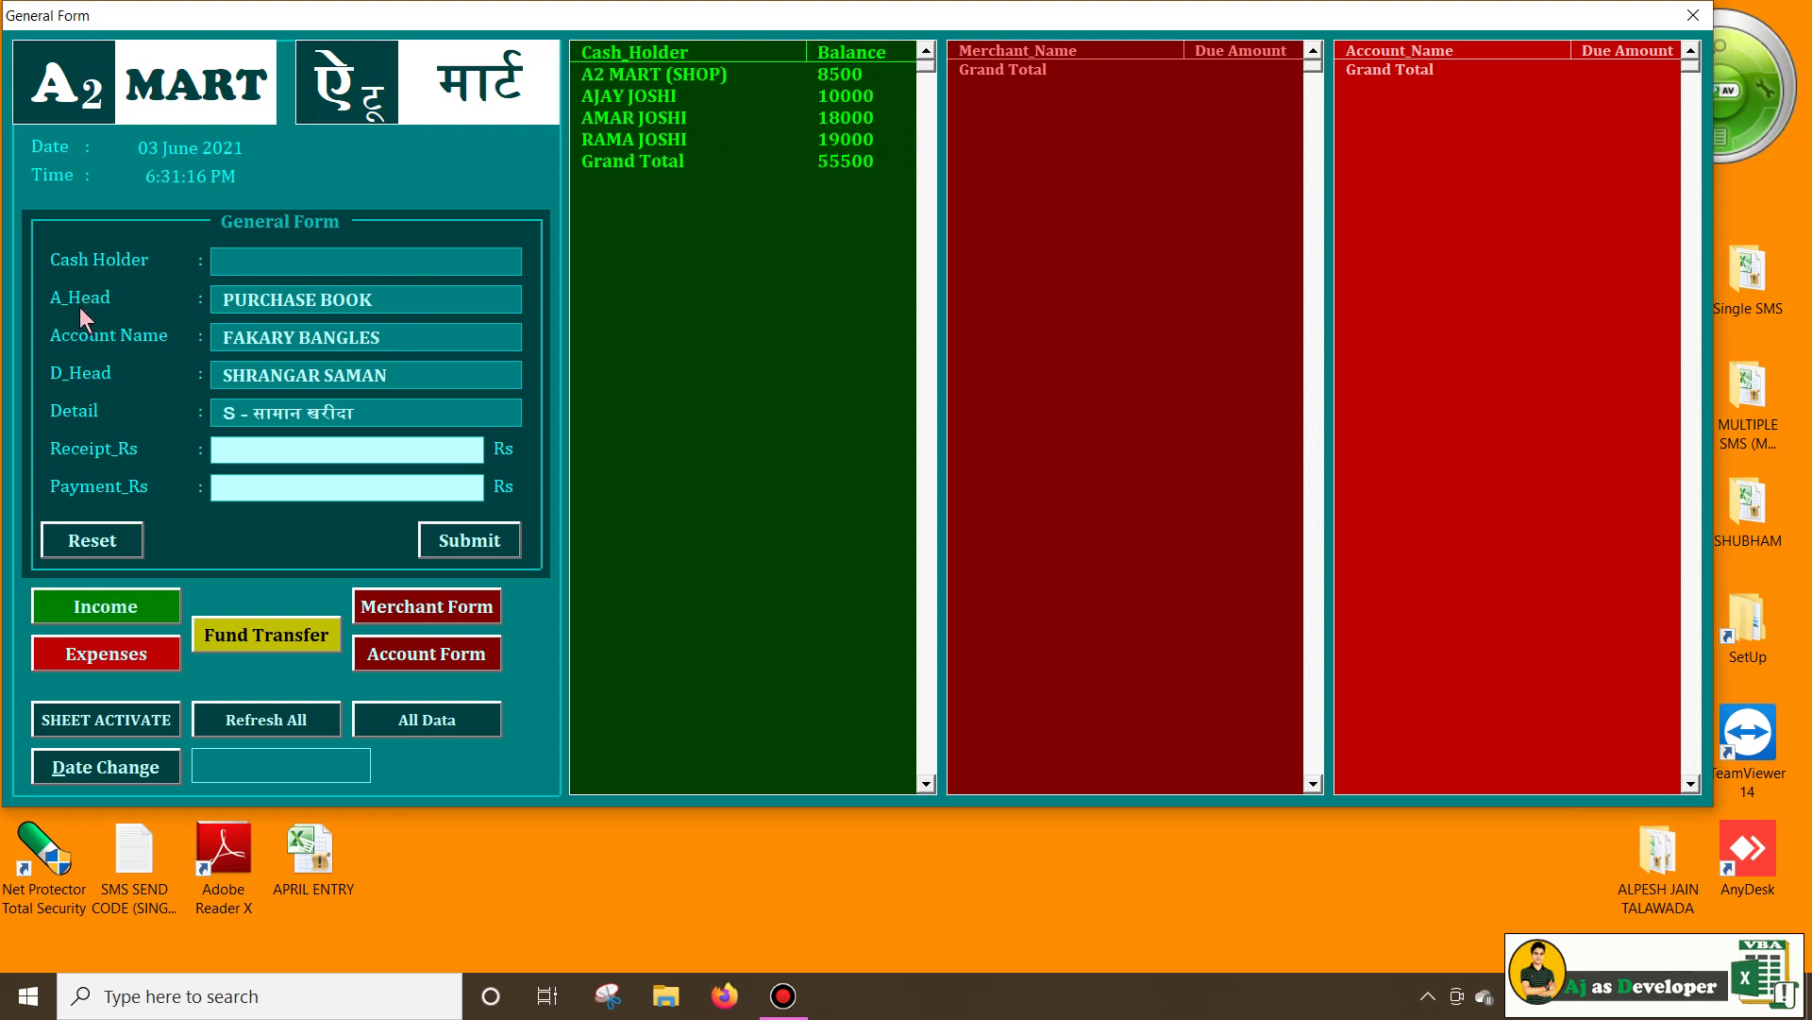
{"action": "left_click", "coordinate": [255, 298]}
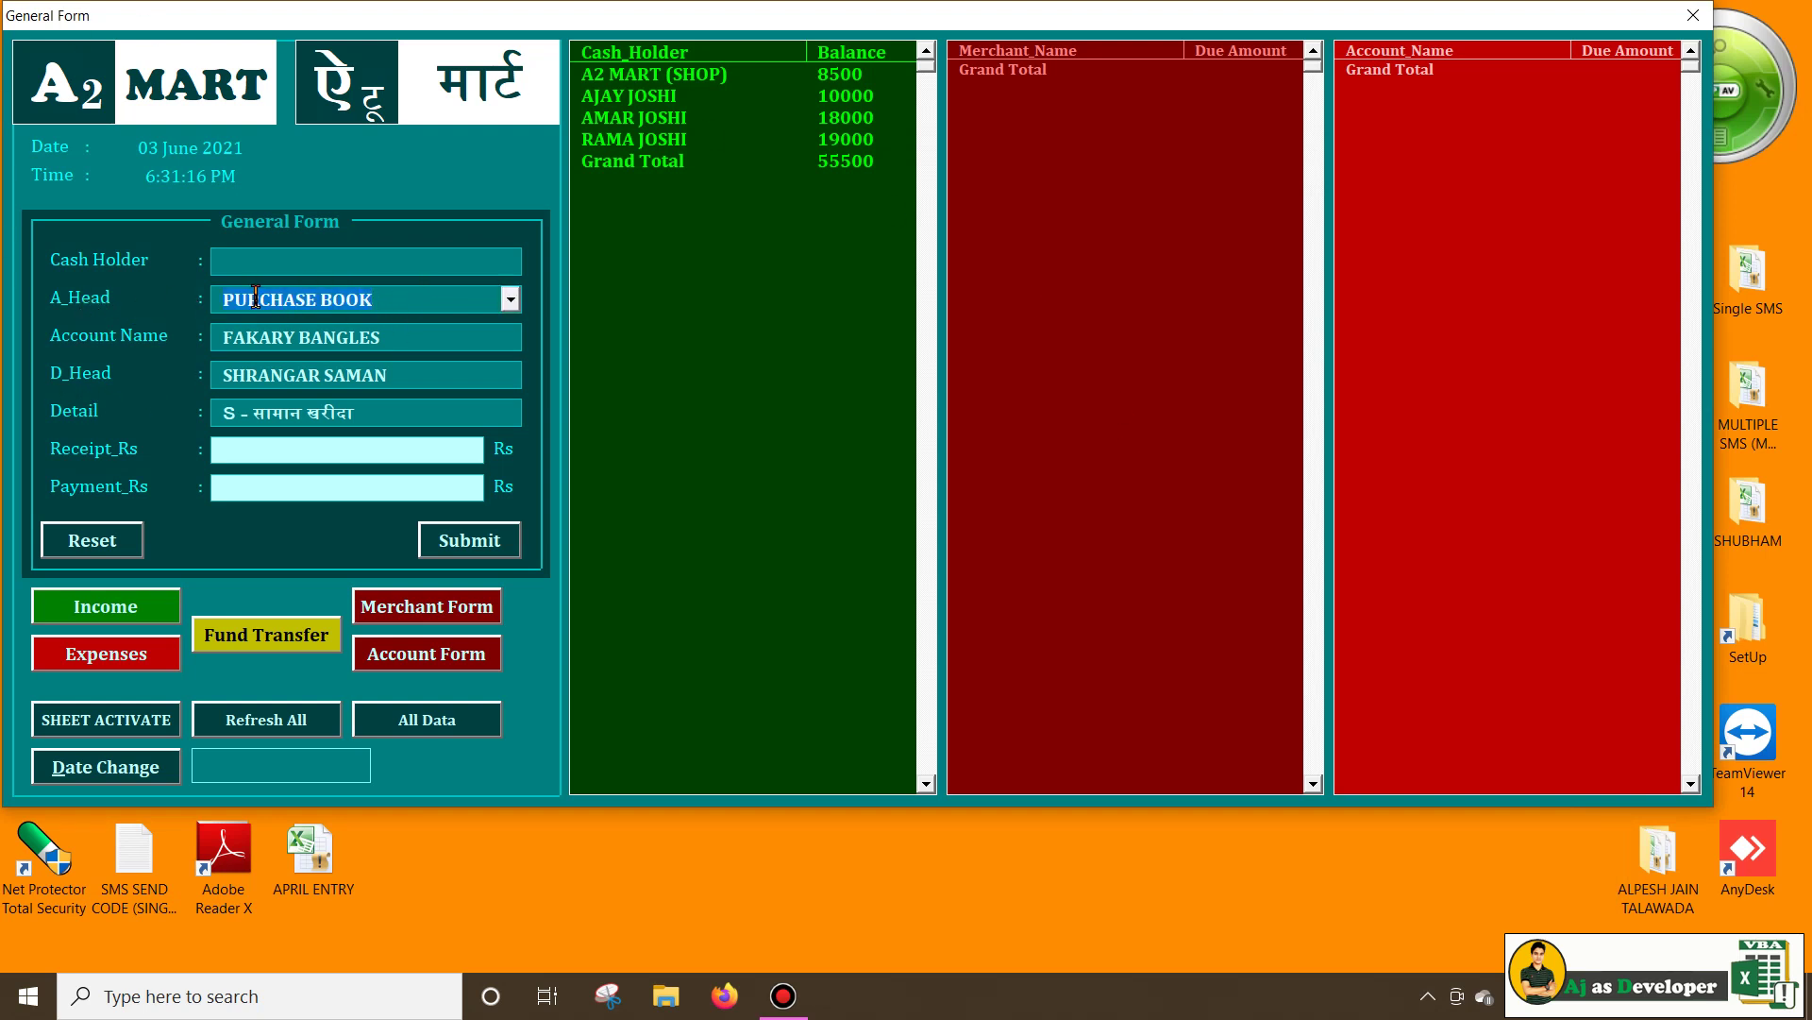
{"action": "left_click", "coordinate": [360, 337]}
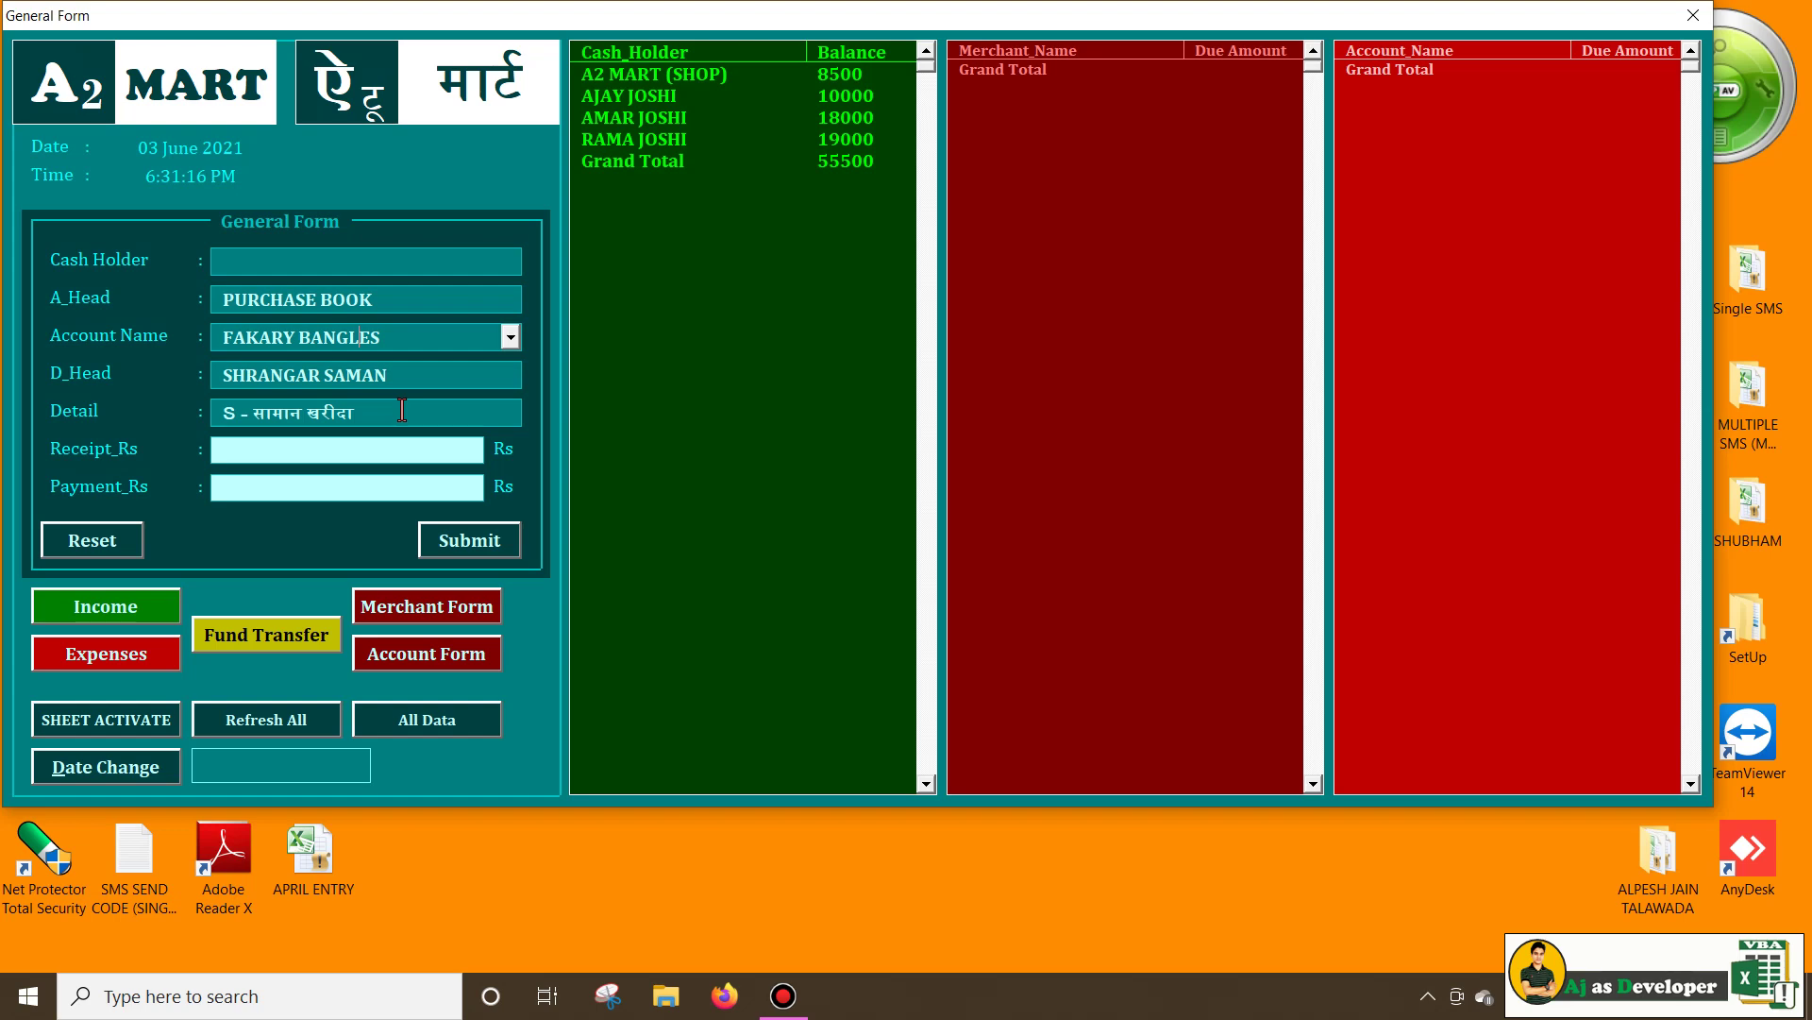
{"action": "left_click", "coordinate": [359, 413]}
Submit a 6000 Rs FAKARY BANGLES purchase and refresh the balances and due lists
{"action": "left_click", "coordinate": [456, 606]}
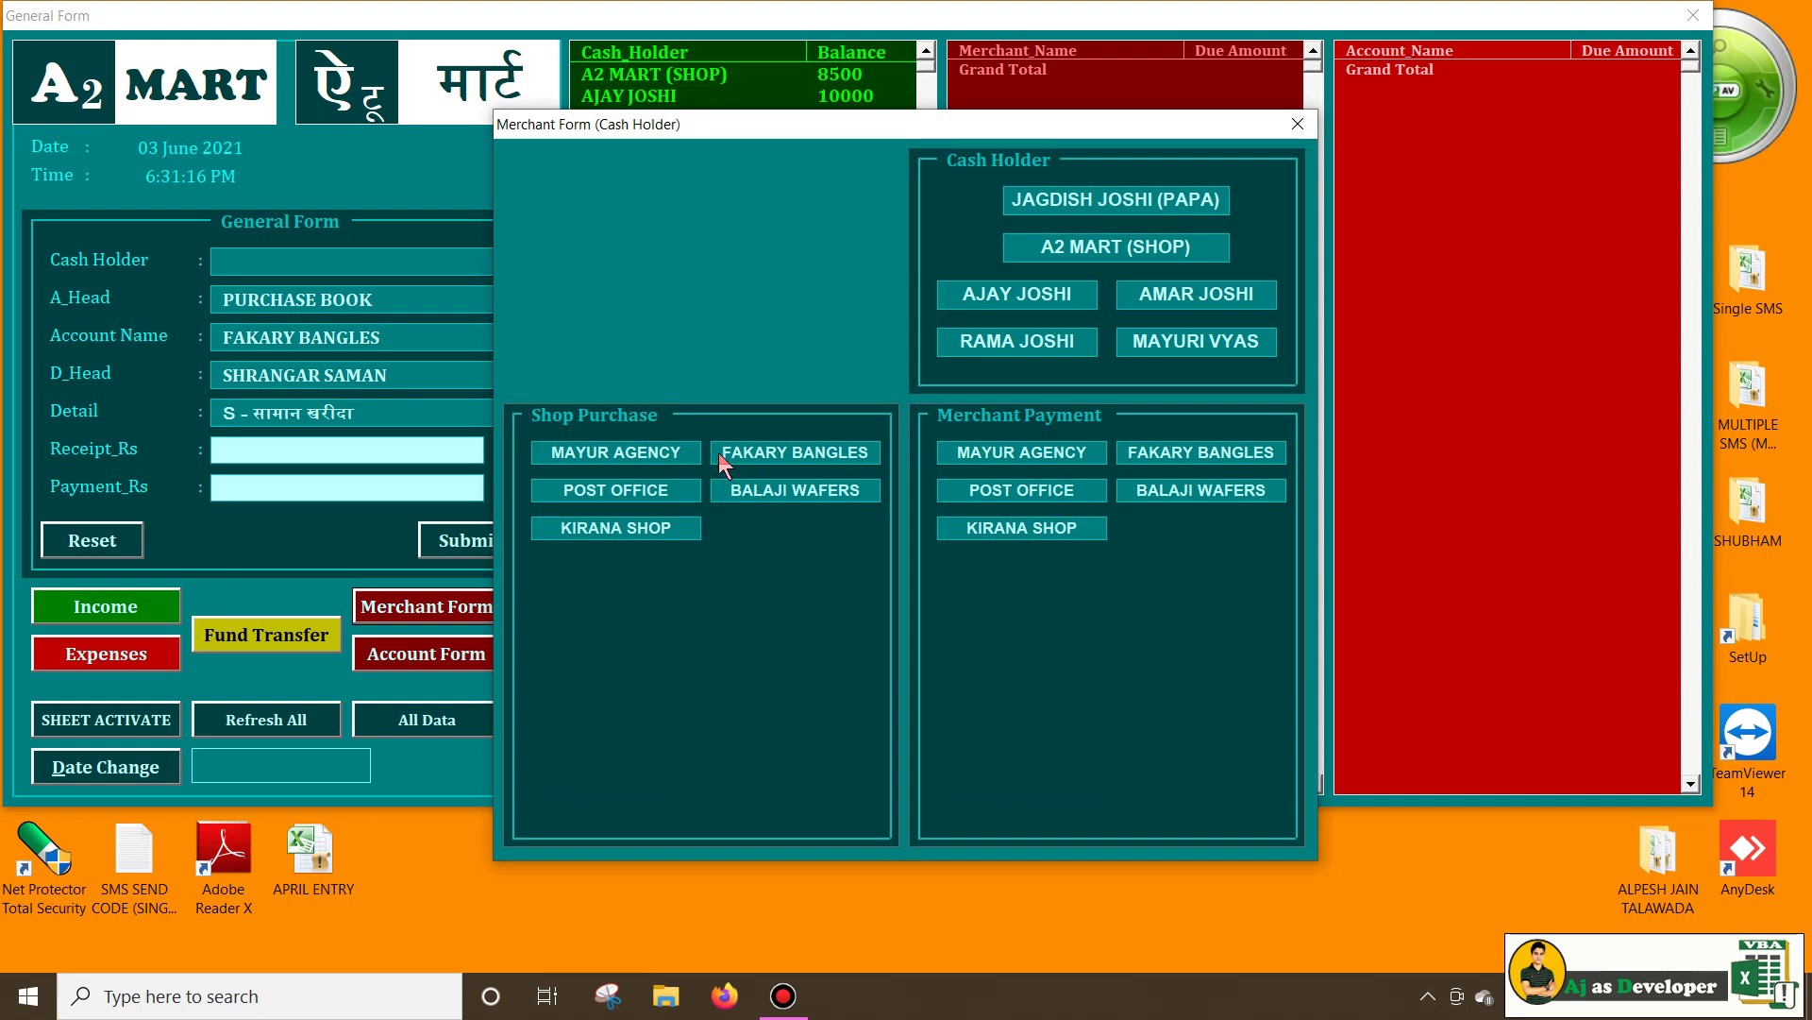
{"action": "left_click", "coordinate": [756, 452]}
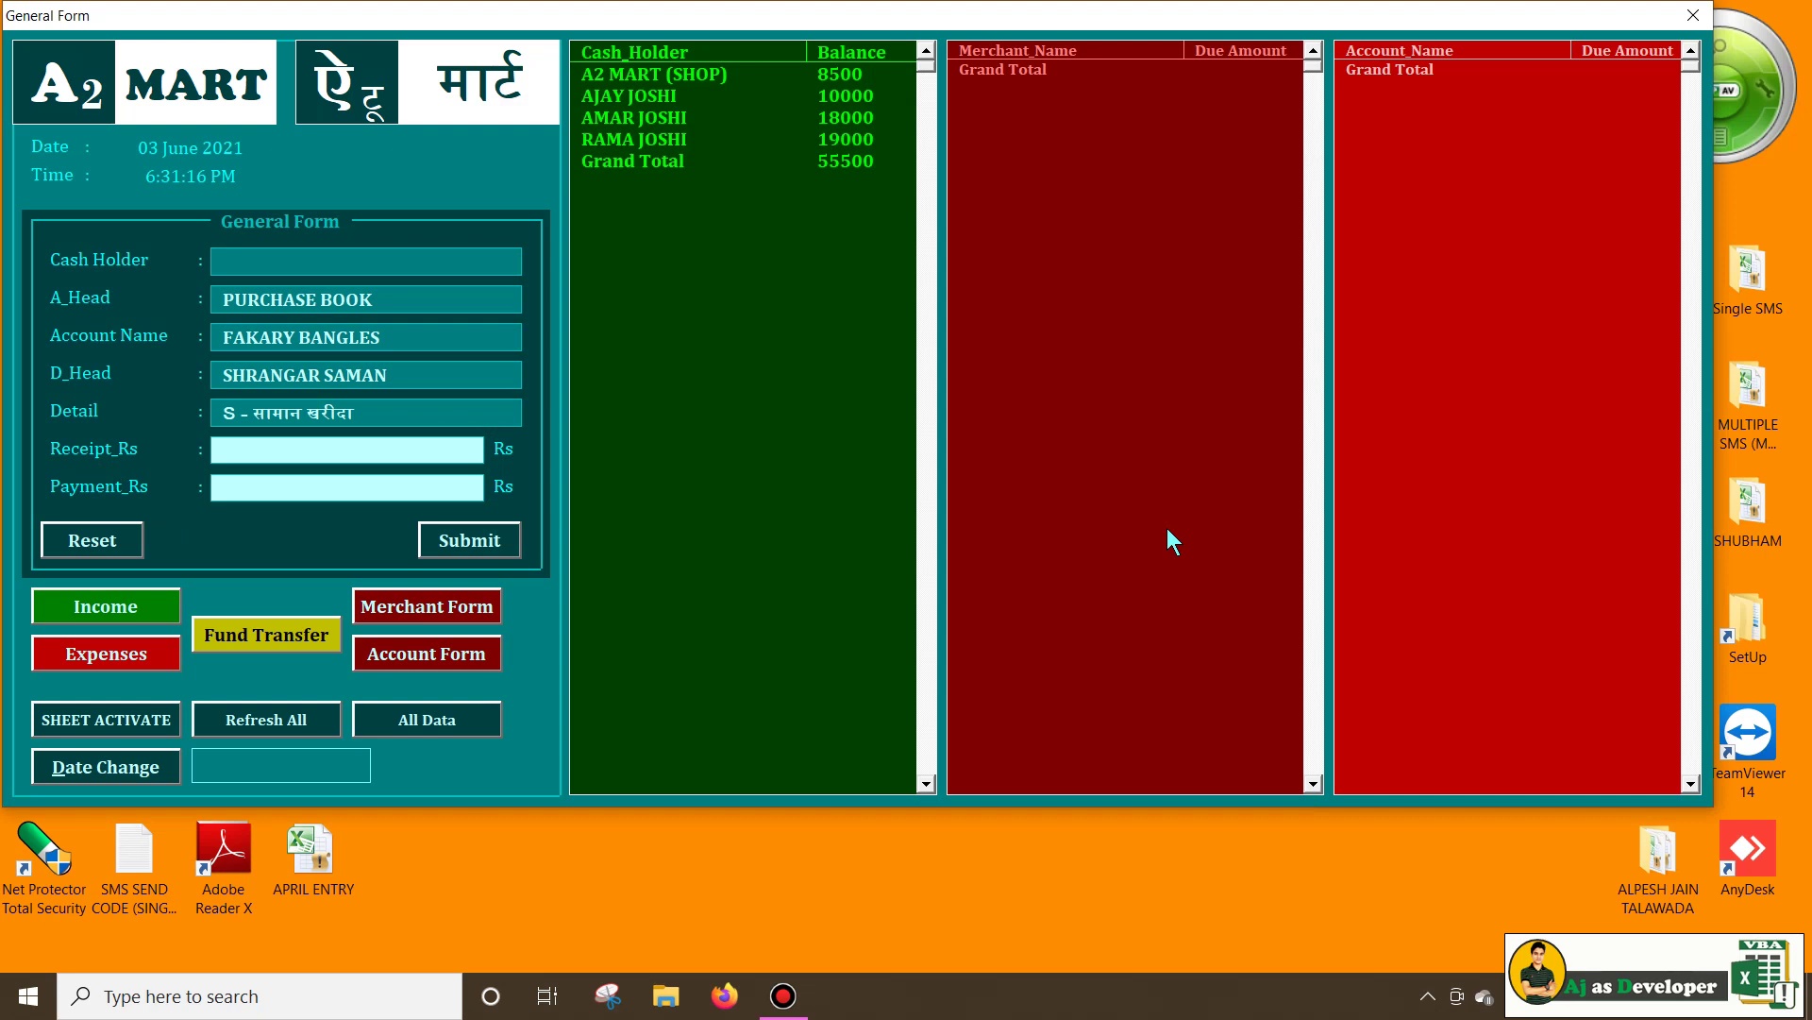
{"action": "type", "text": "6000"}
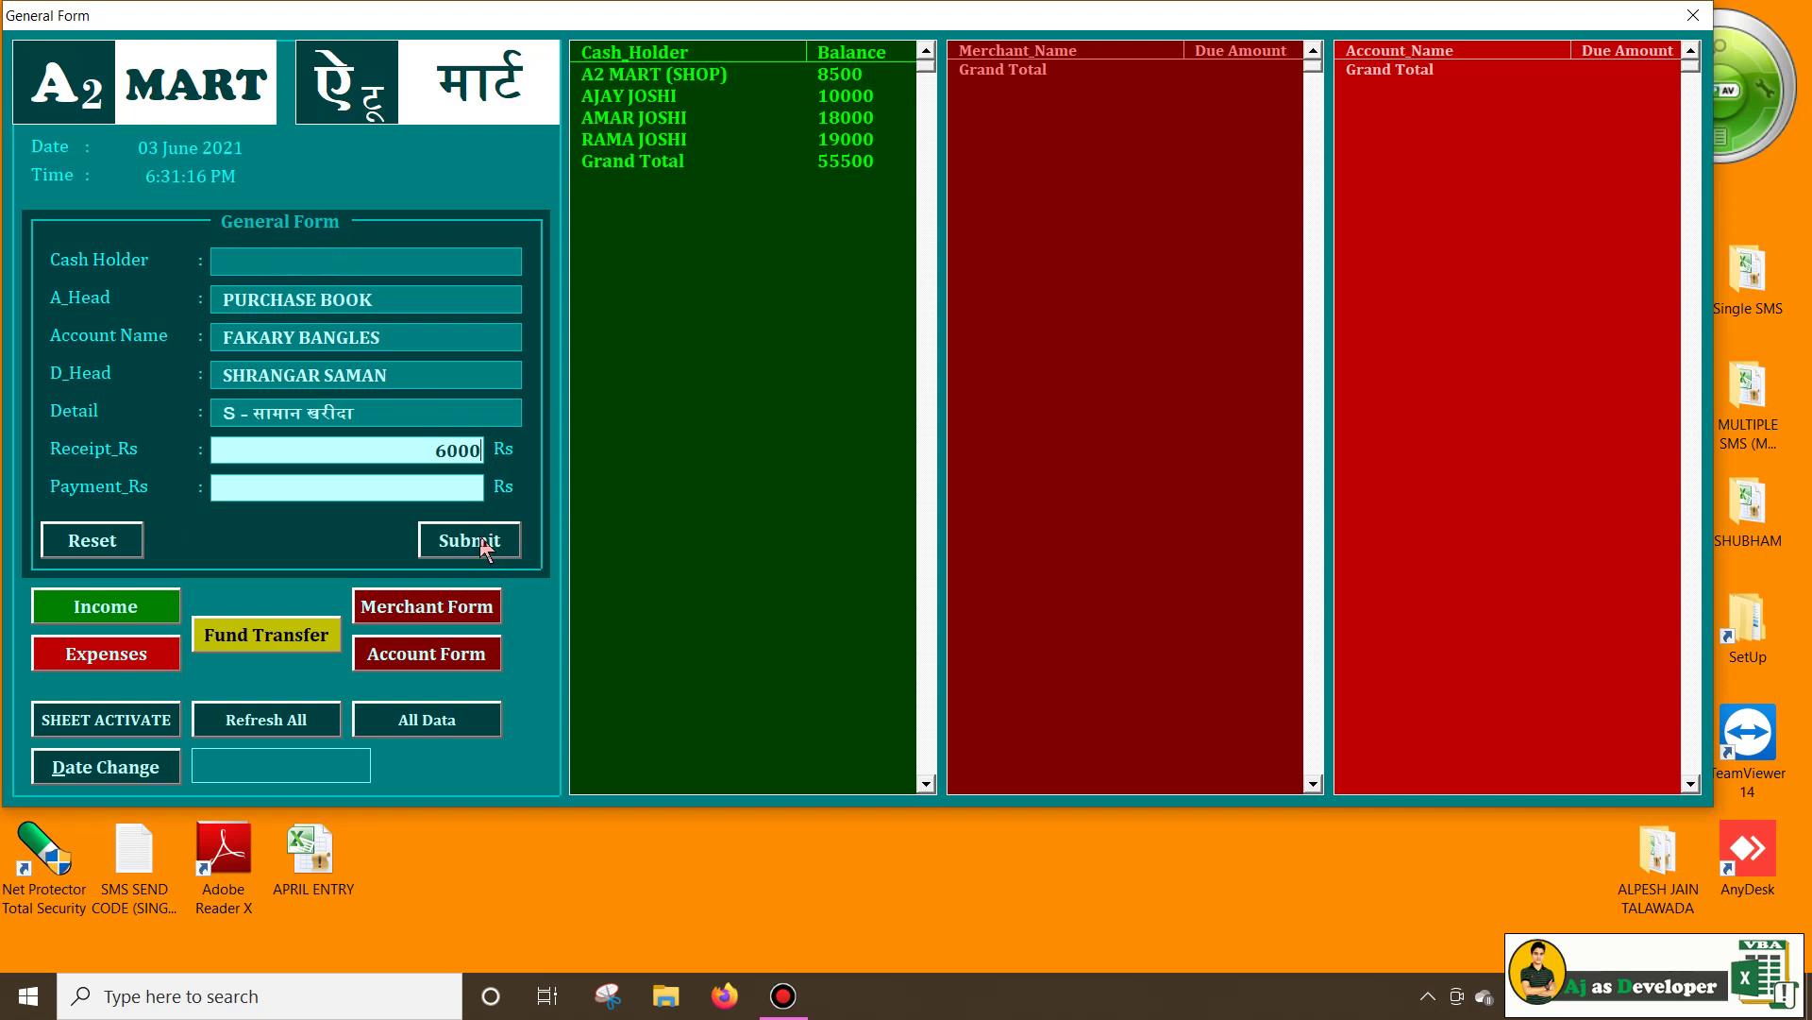
{"action": "left_click", "coordinate": [472, 542]}
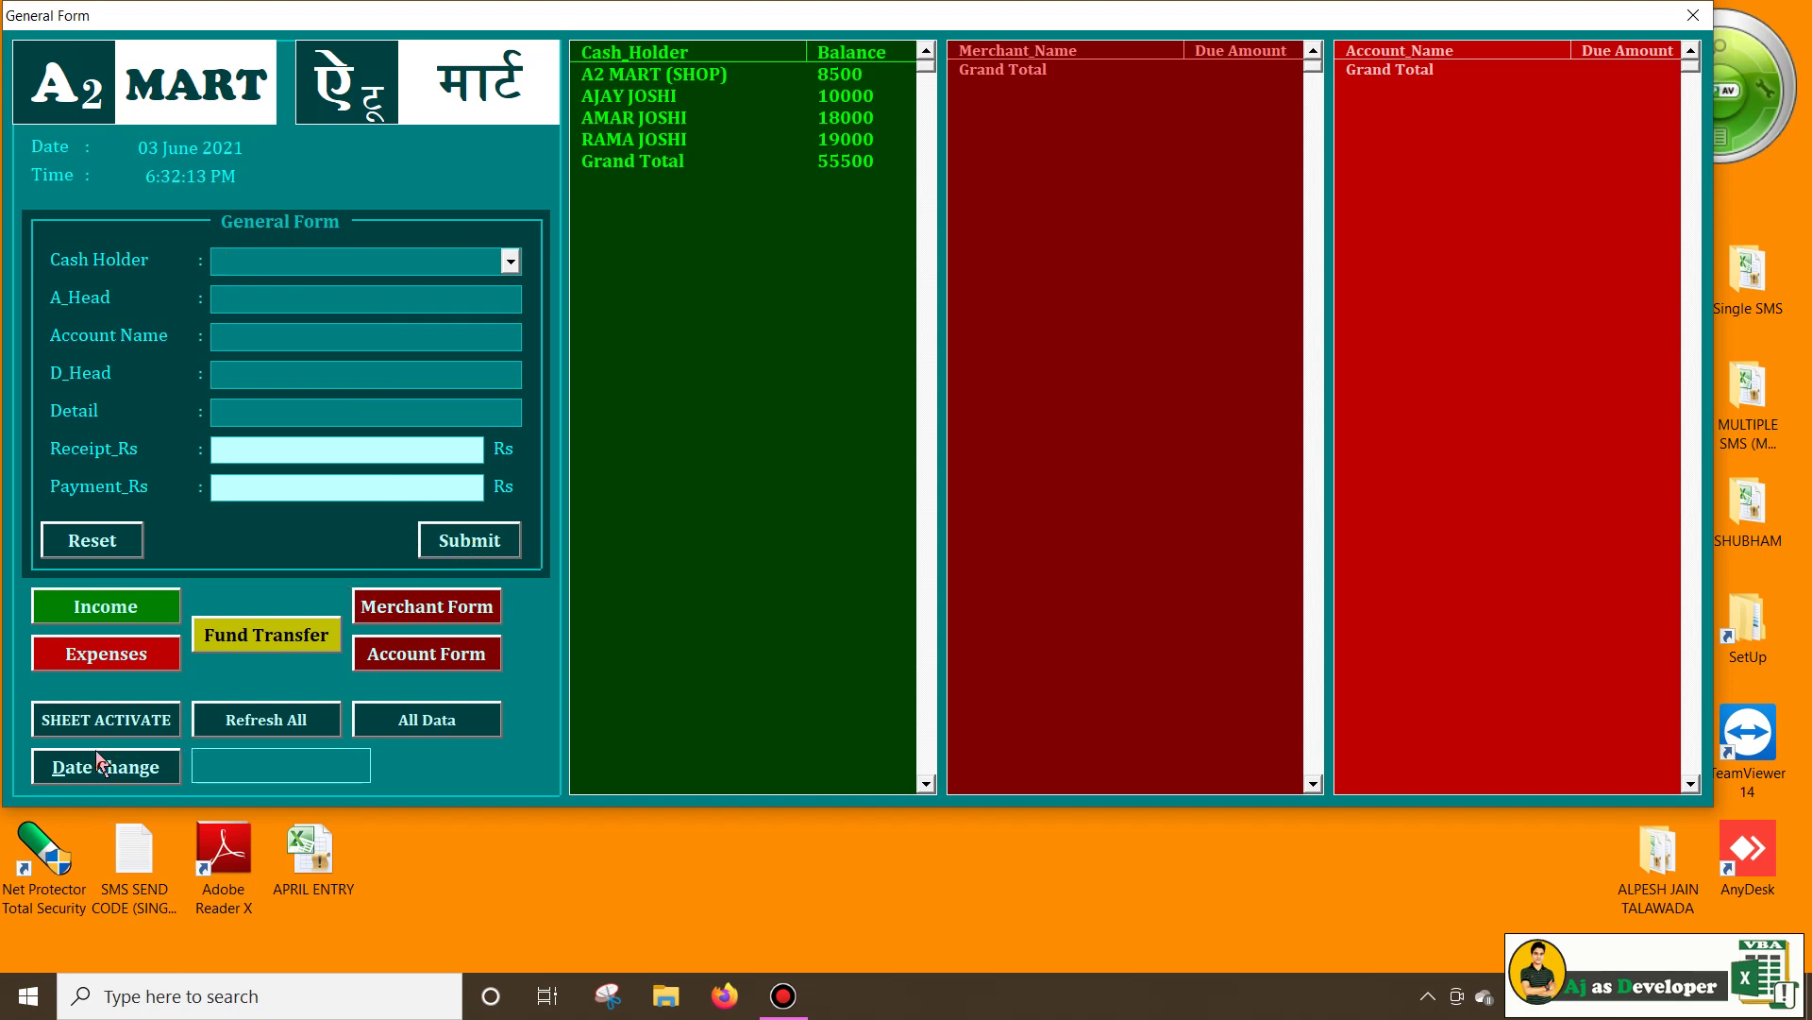
{"action": "left_click", "coordinate": [269, 713]}
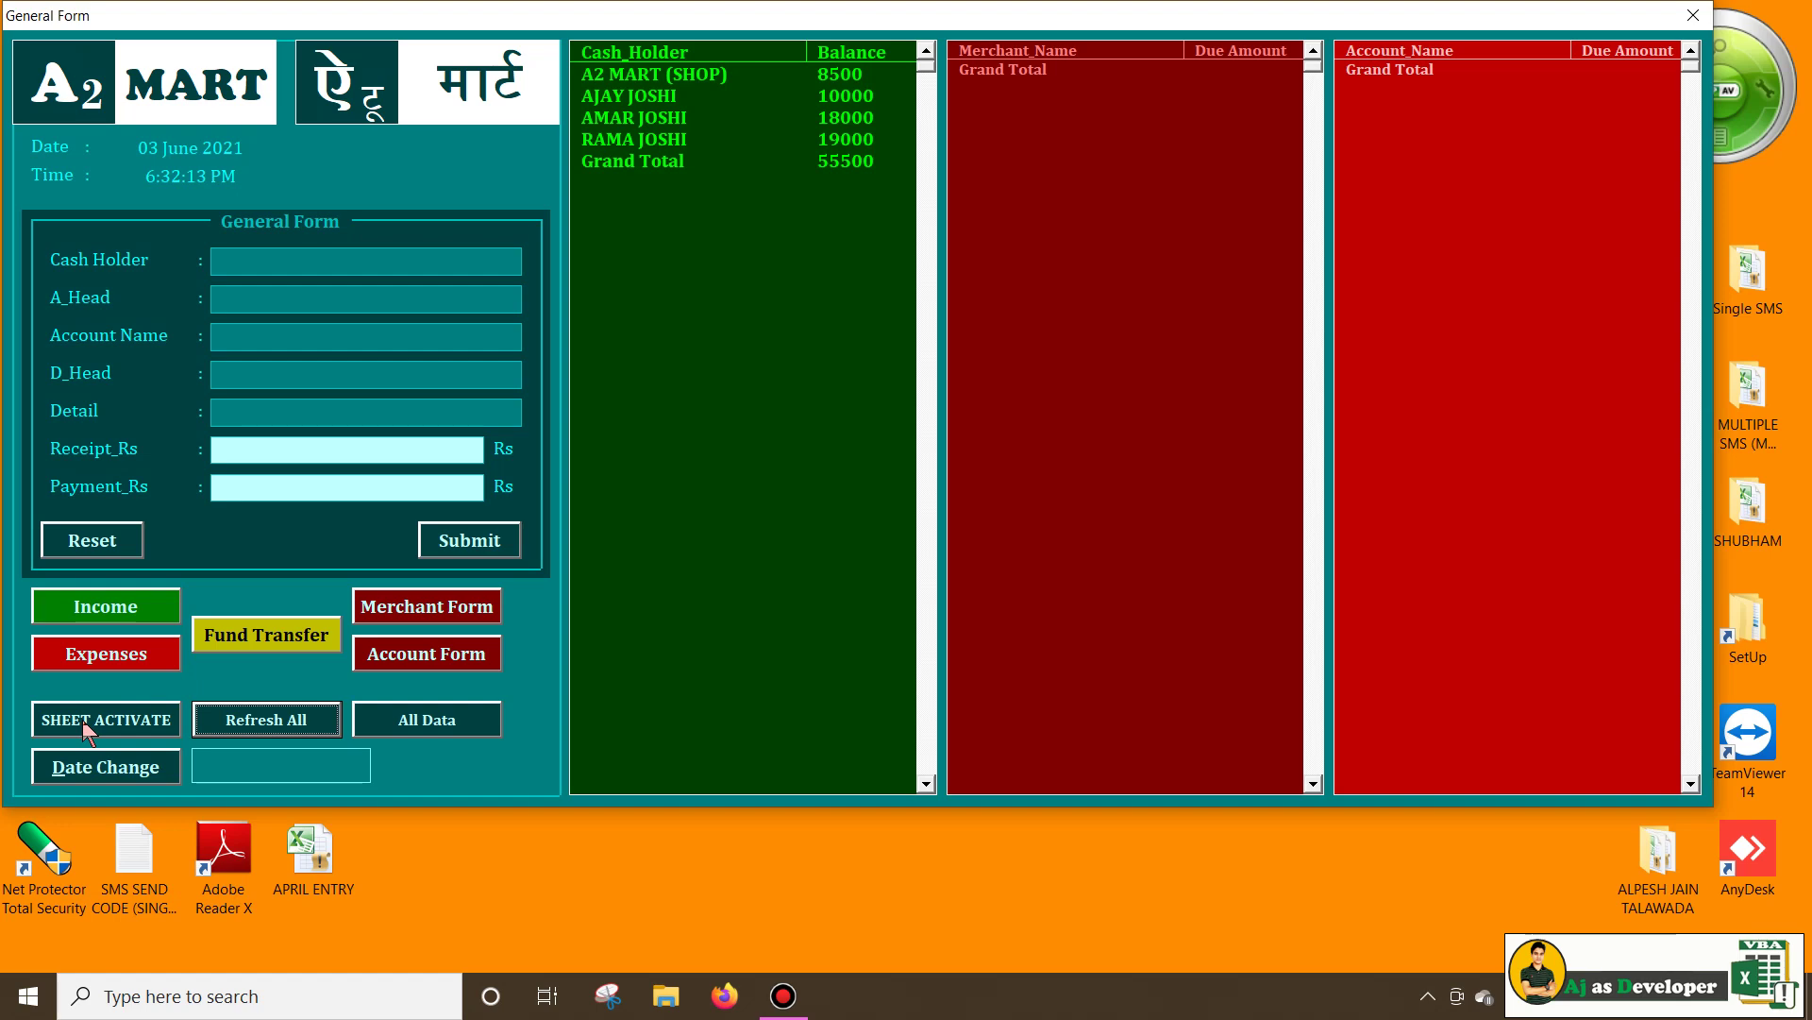
Filter the DASH_BOARD Merchant Due pivot's A_Head to PURCHASE BOOK, then close Excel
{"action": "left_click", "coordinate": [122, 714]}
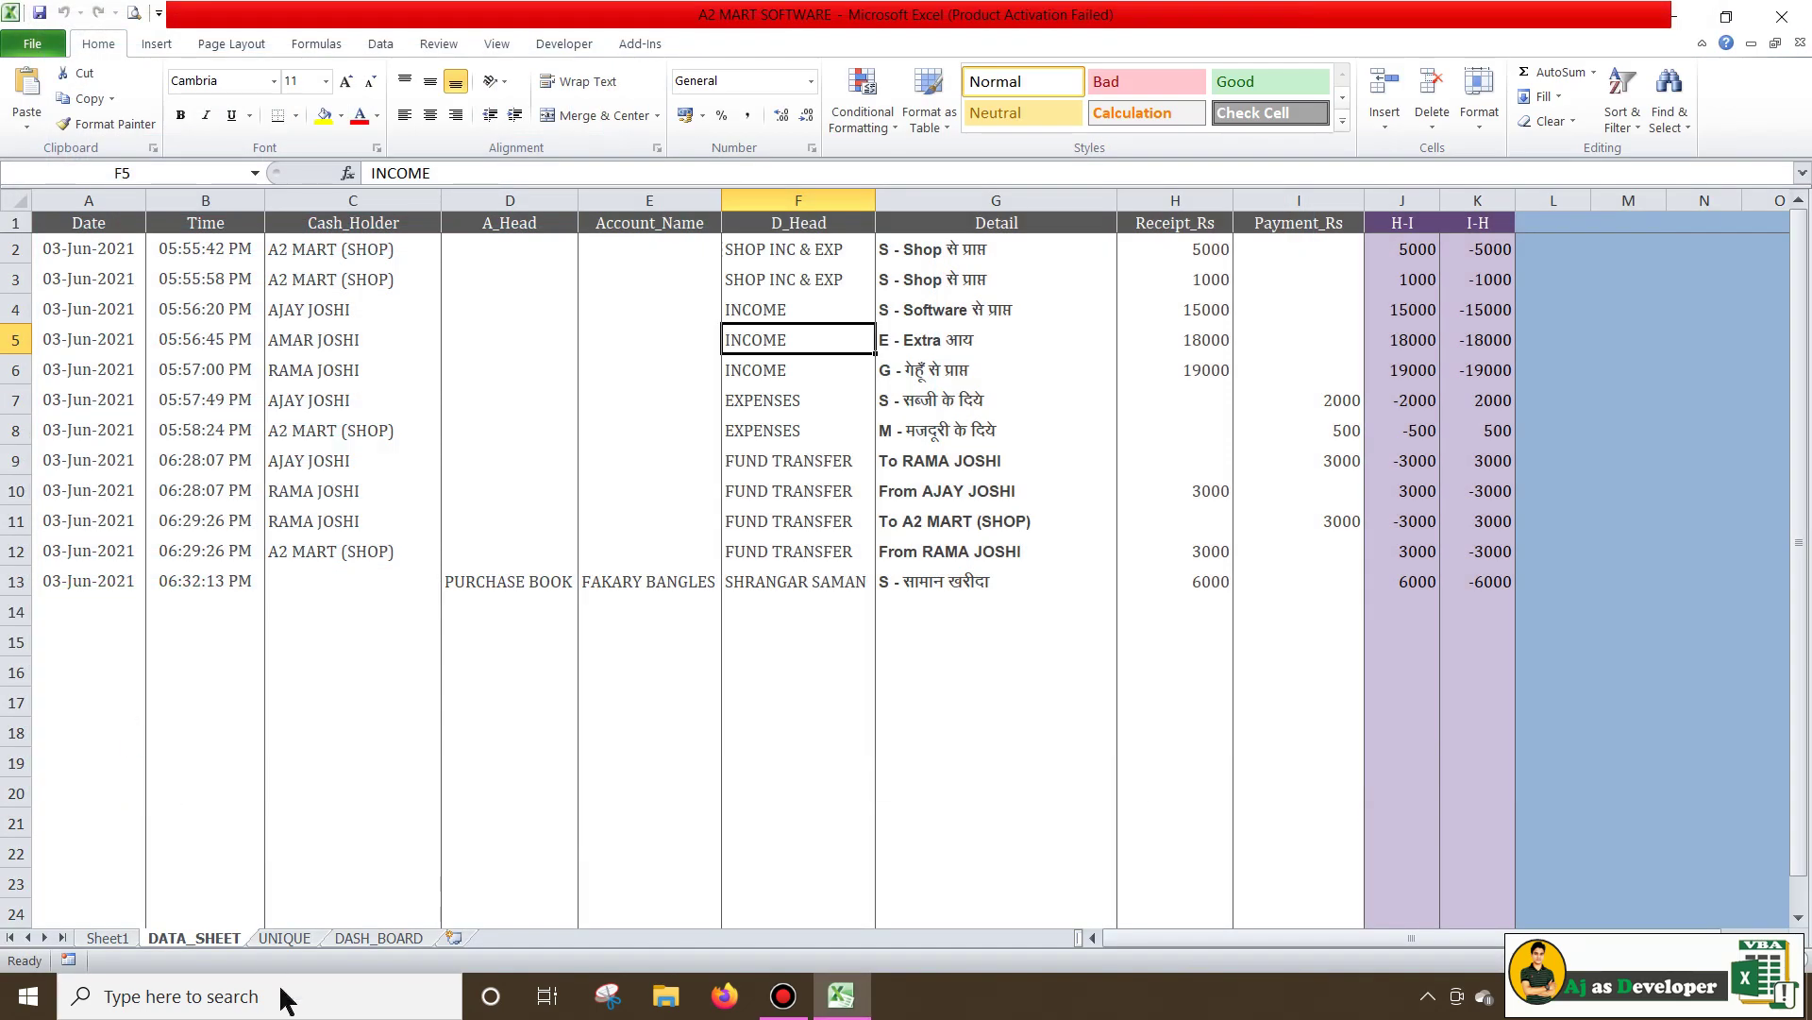
{"action": "left_click", "coordinate": [359, 937]}
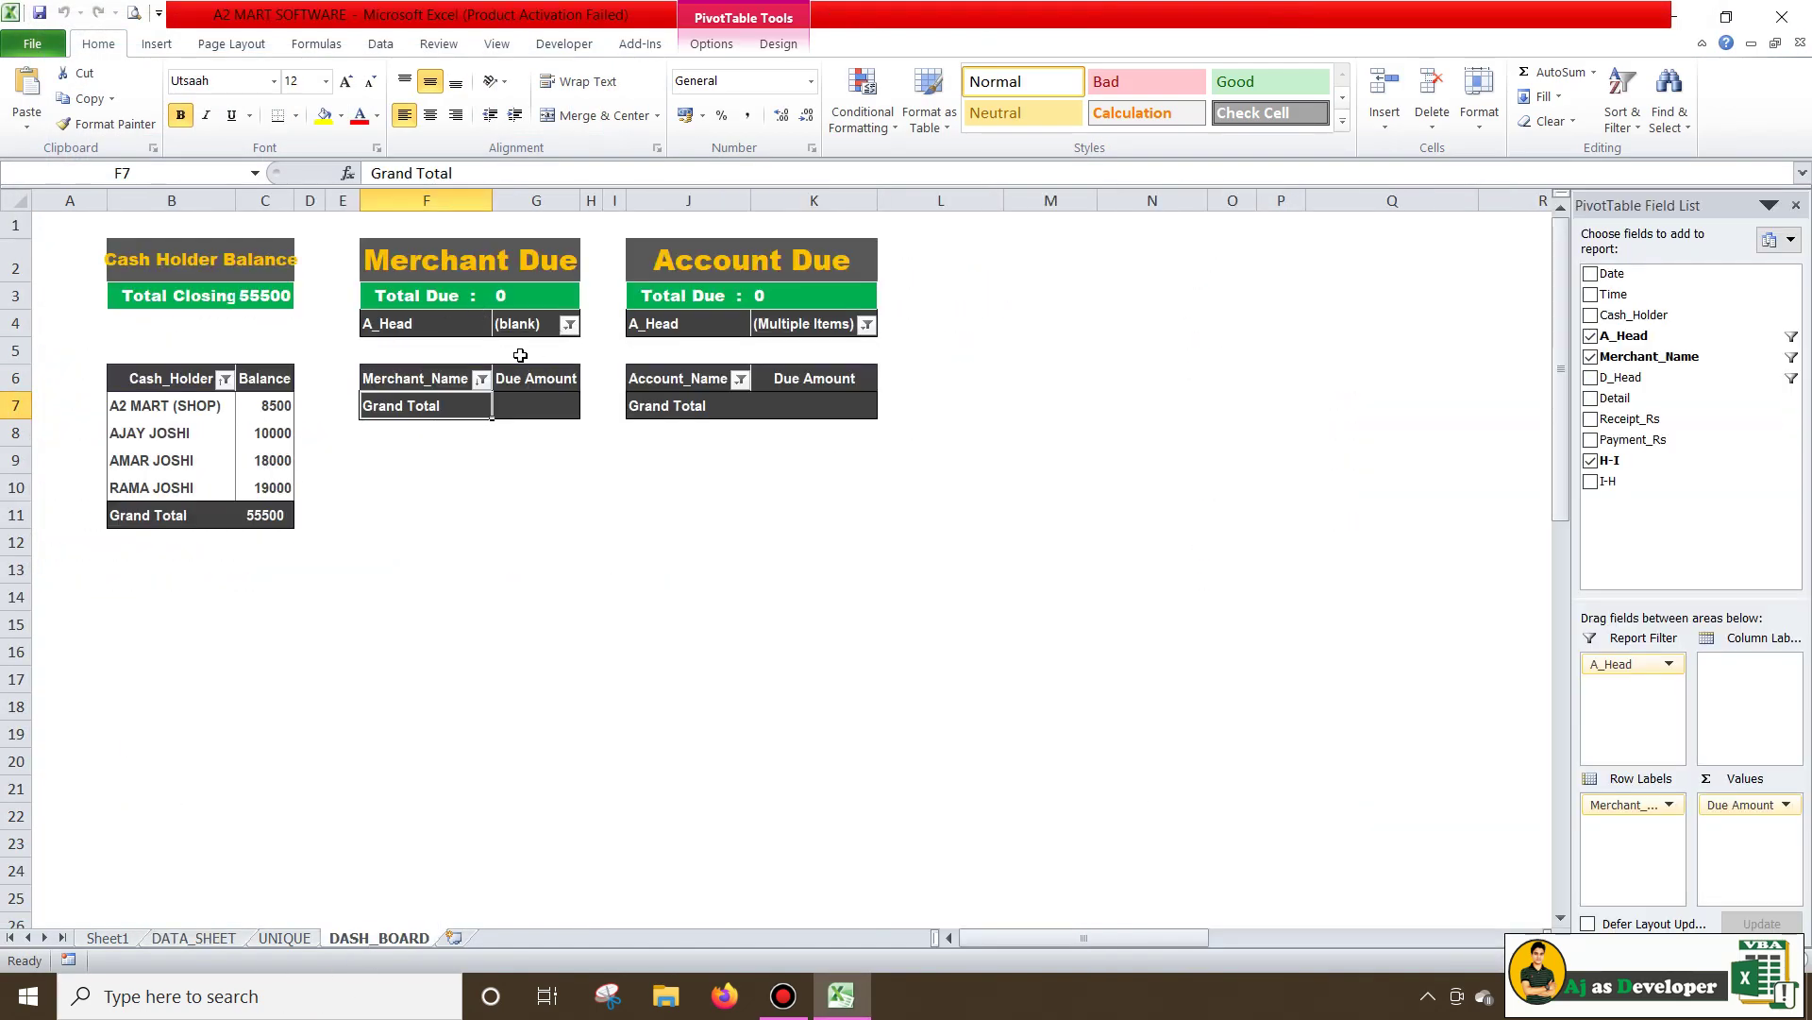
{"action": "left_click", "coordinate": [570, 325]}
{"action": "left_click", "coordinate": [373, 397]}
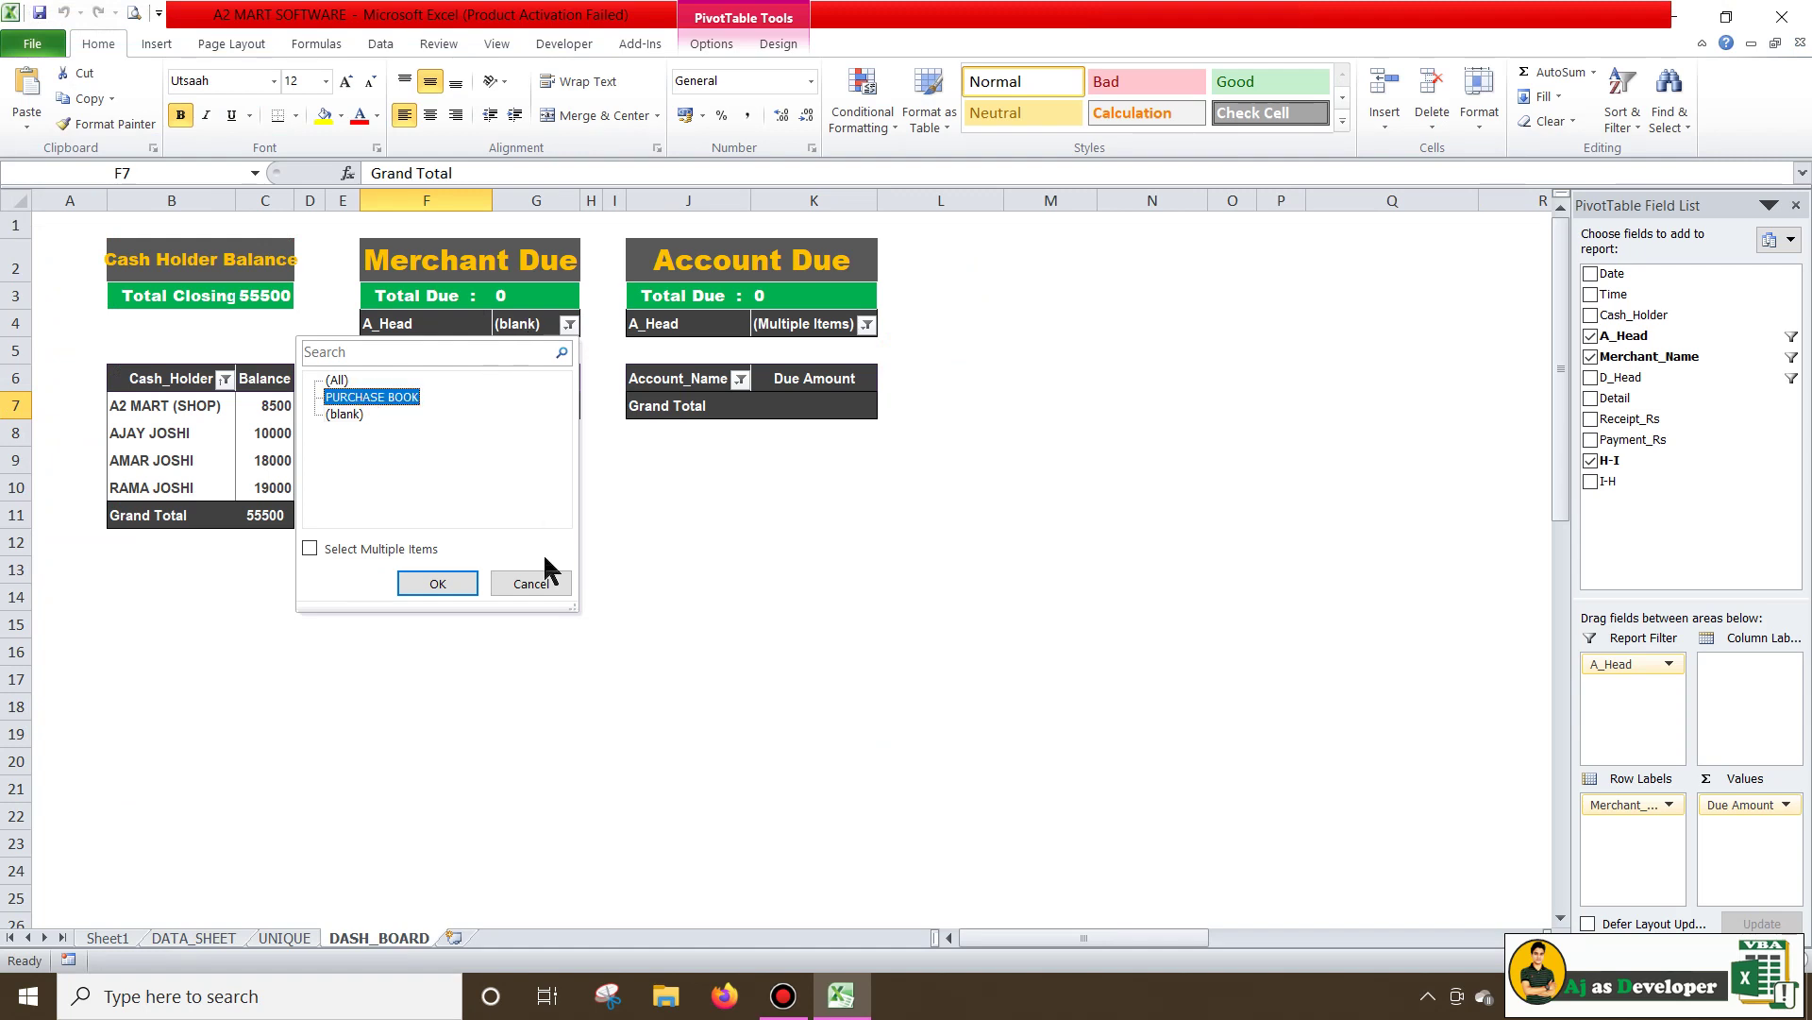
{"action": "left_click", "coordinate": [438, 584]}
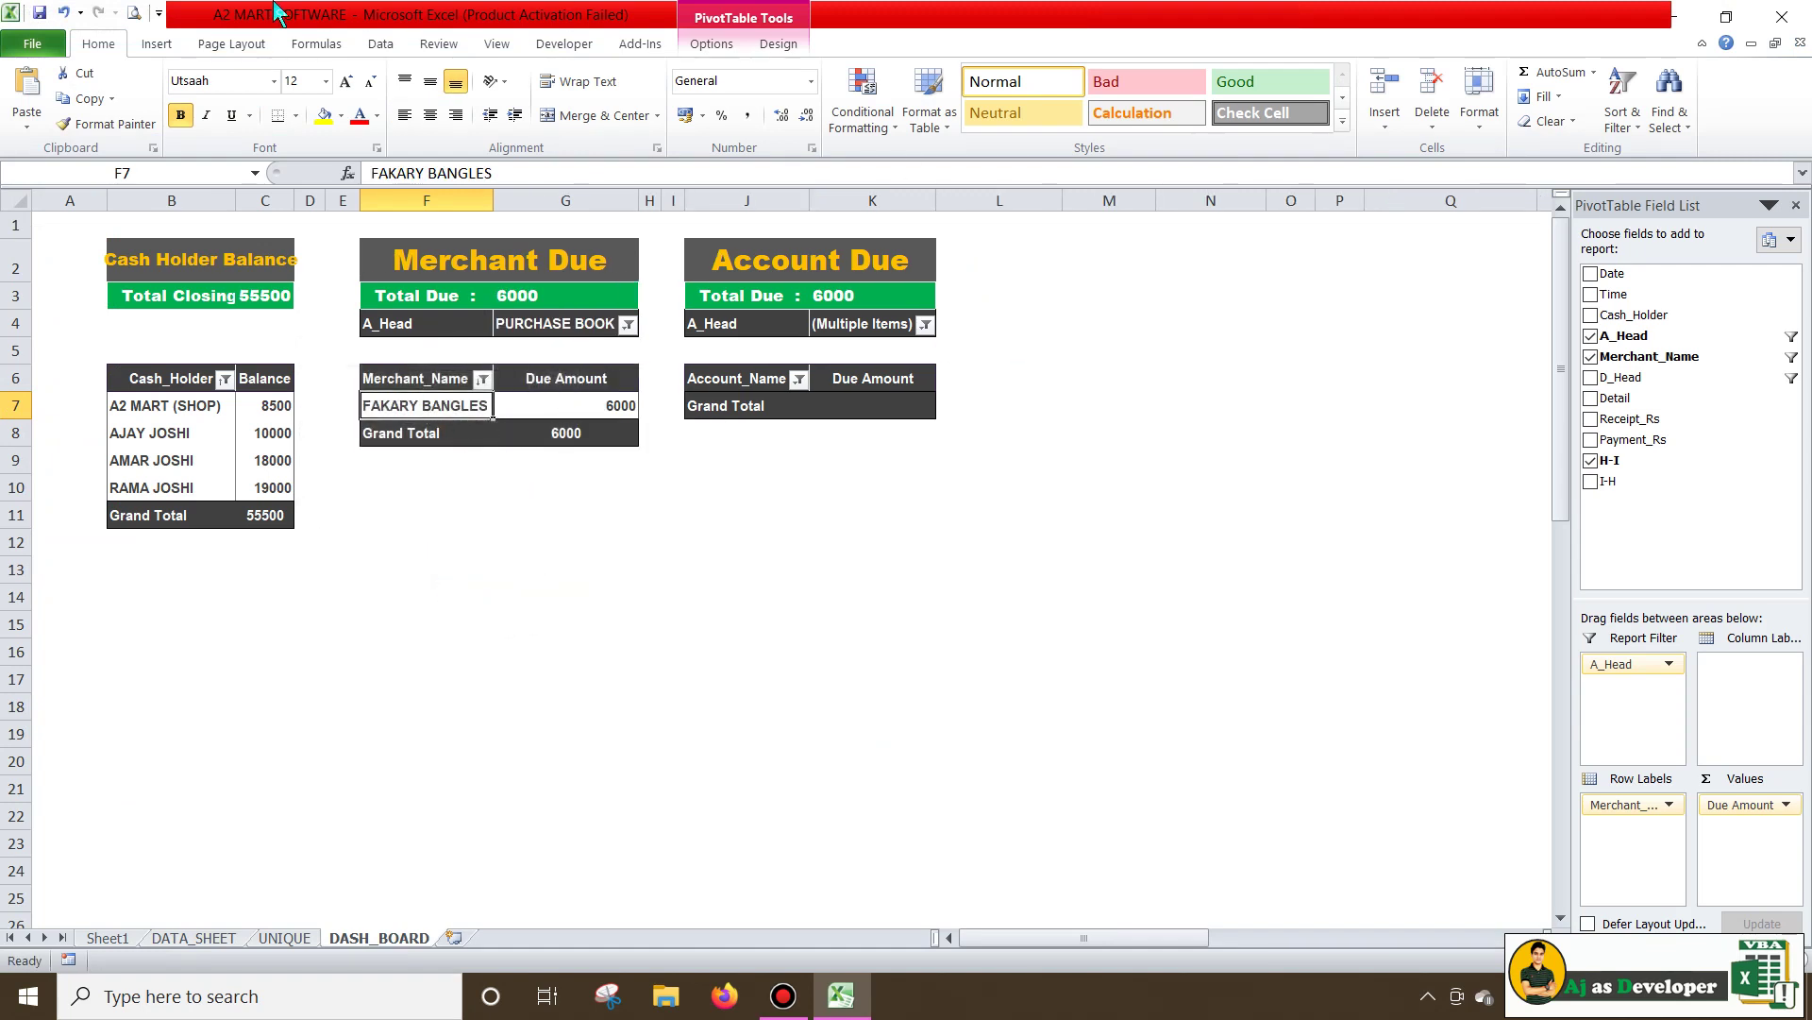
{"action": "left_click", "coordinate": [1782, 16]}
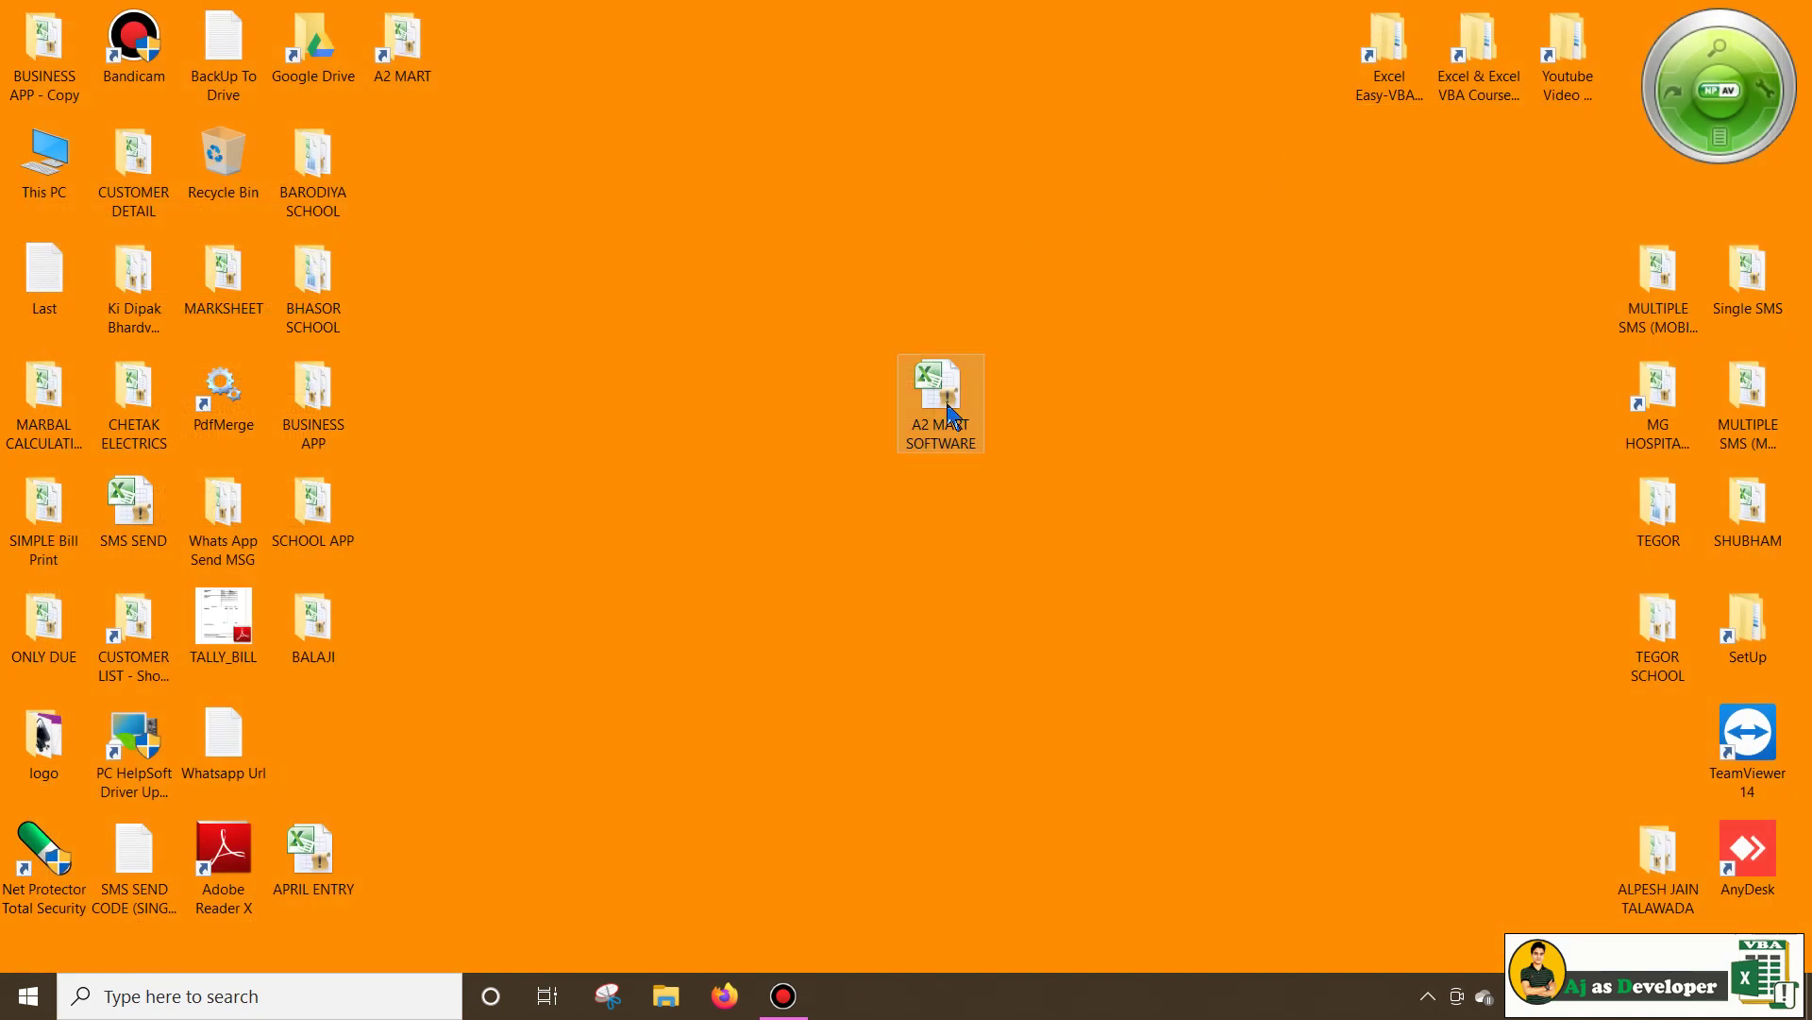
Reopen the A2 MART SOFTWARE workbook past the Office activation notice
{"action": "double_click", "coordinate": [939, 396]}
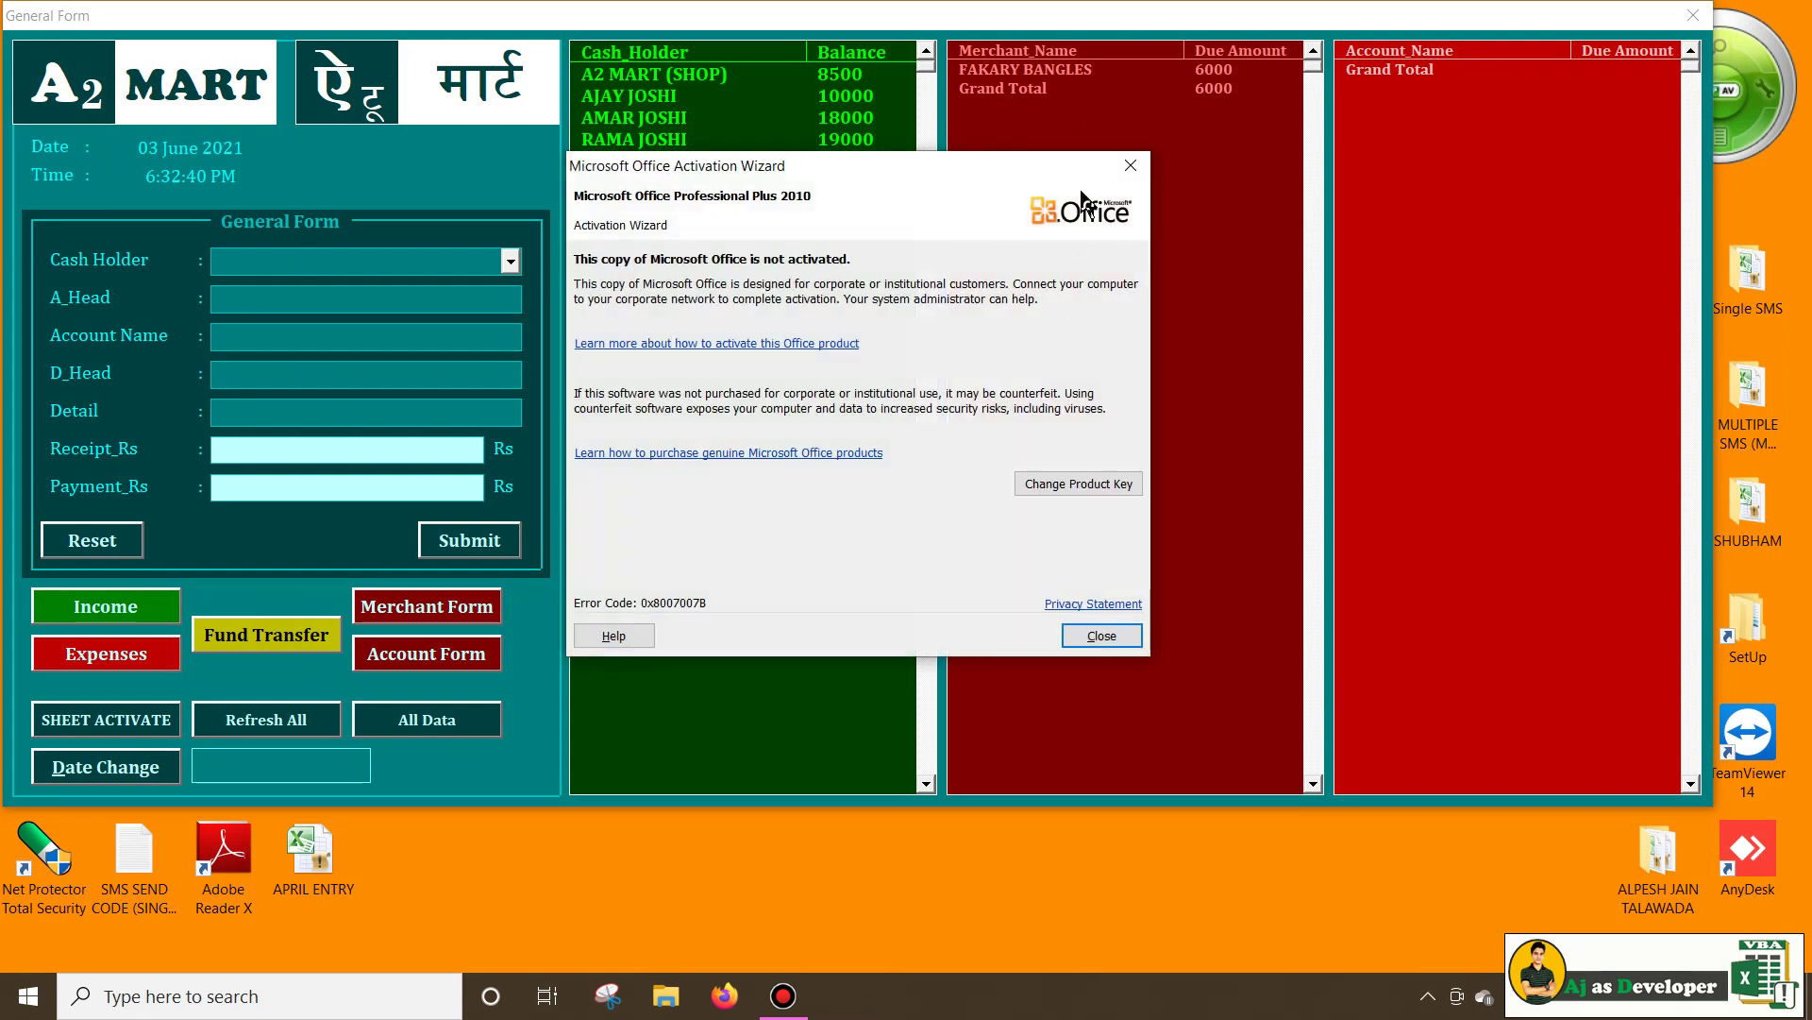
{"action": "left_click", "coordinate": [1133, 158]}
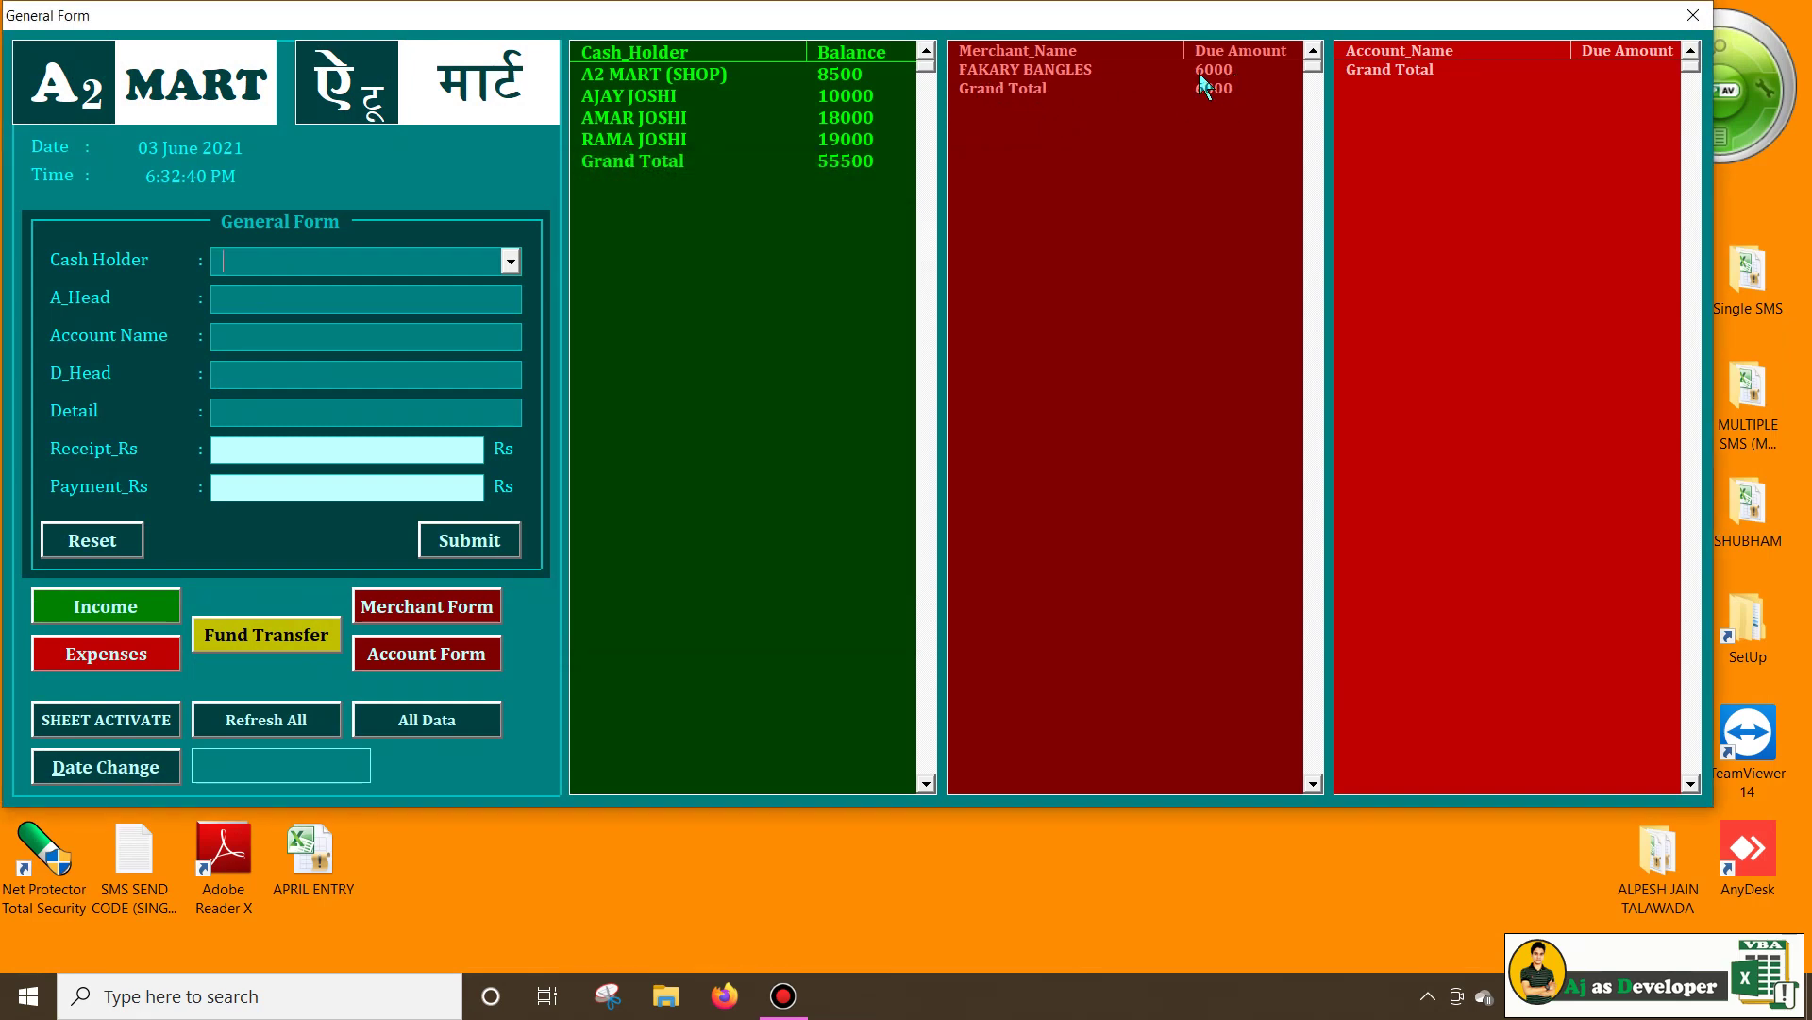
{"action": "left_click", "coordinate": [411, 610]}
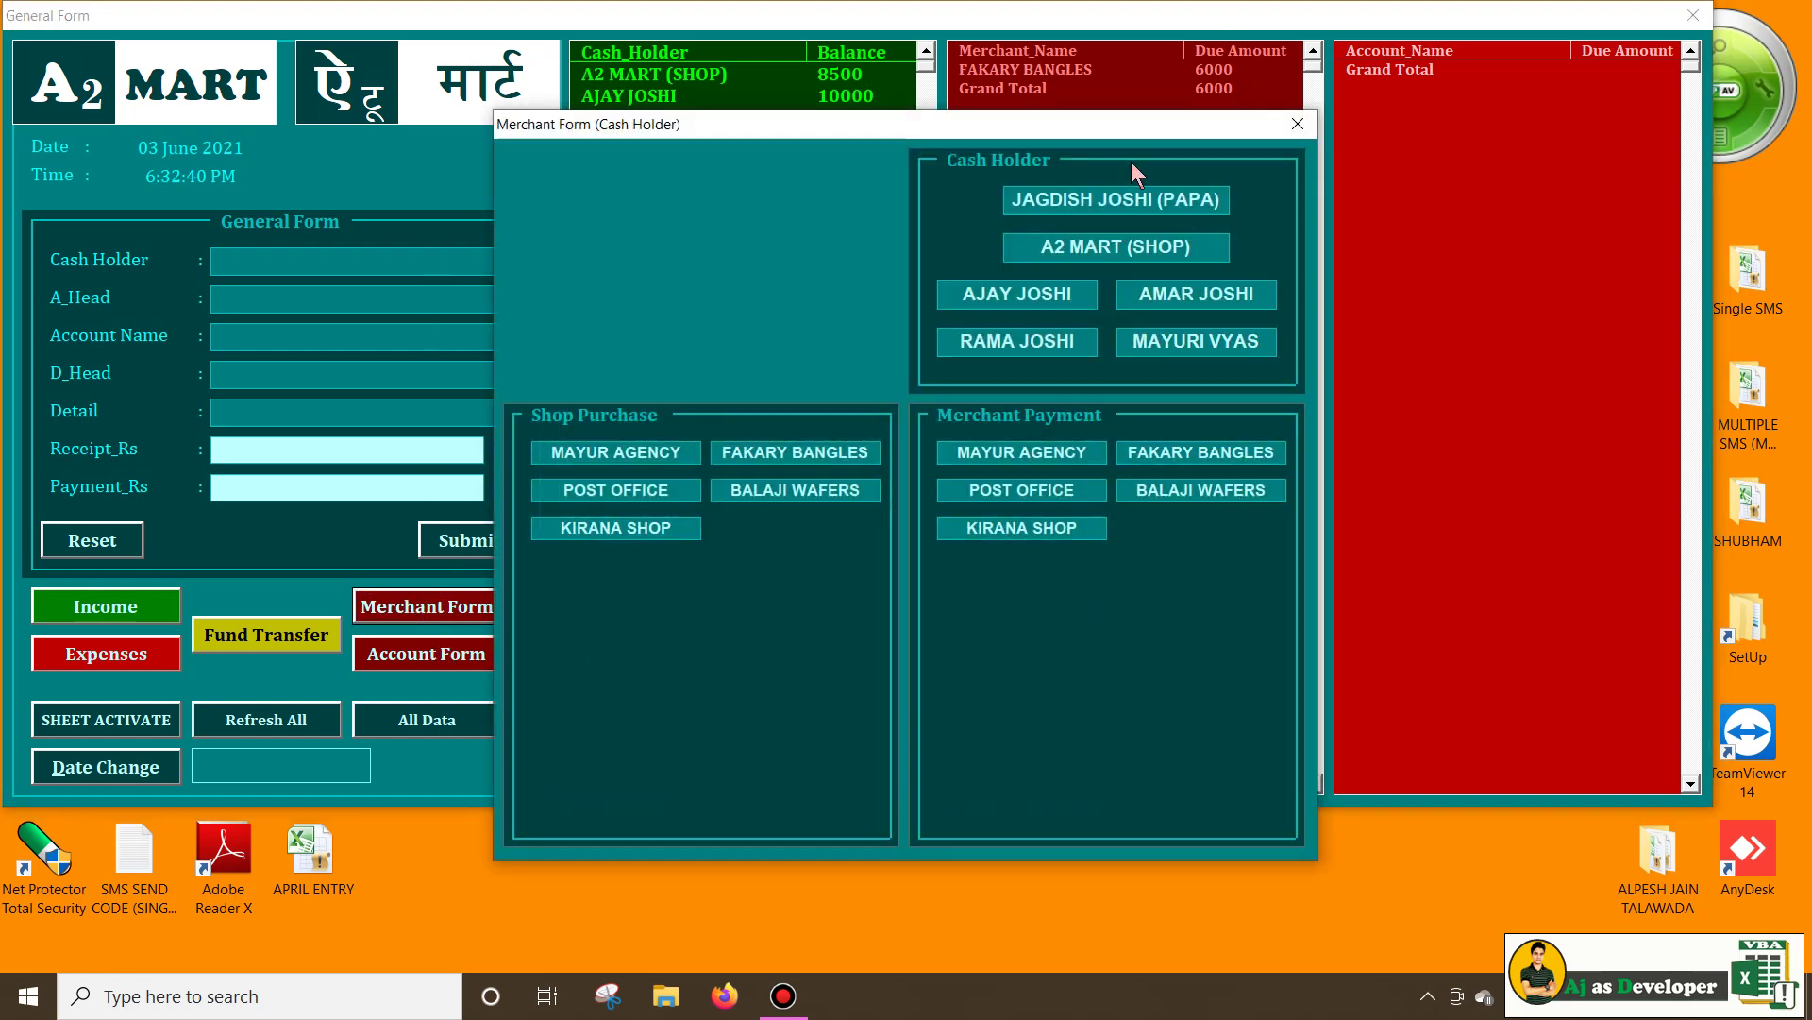
{"action": "left_click_drag", "start_coordinate": [974, 134], "coordinate": [1424, 204]}
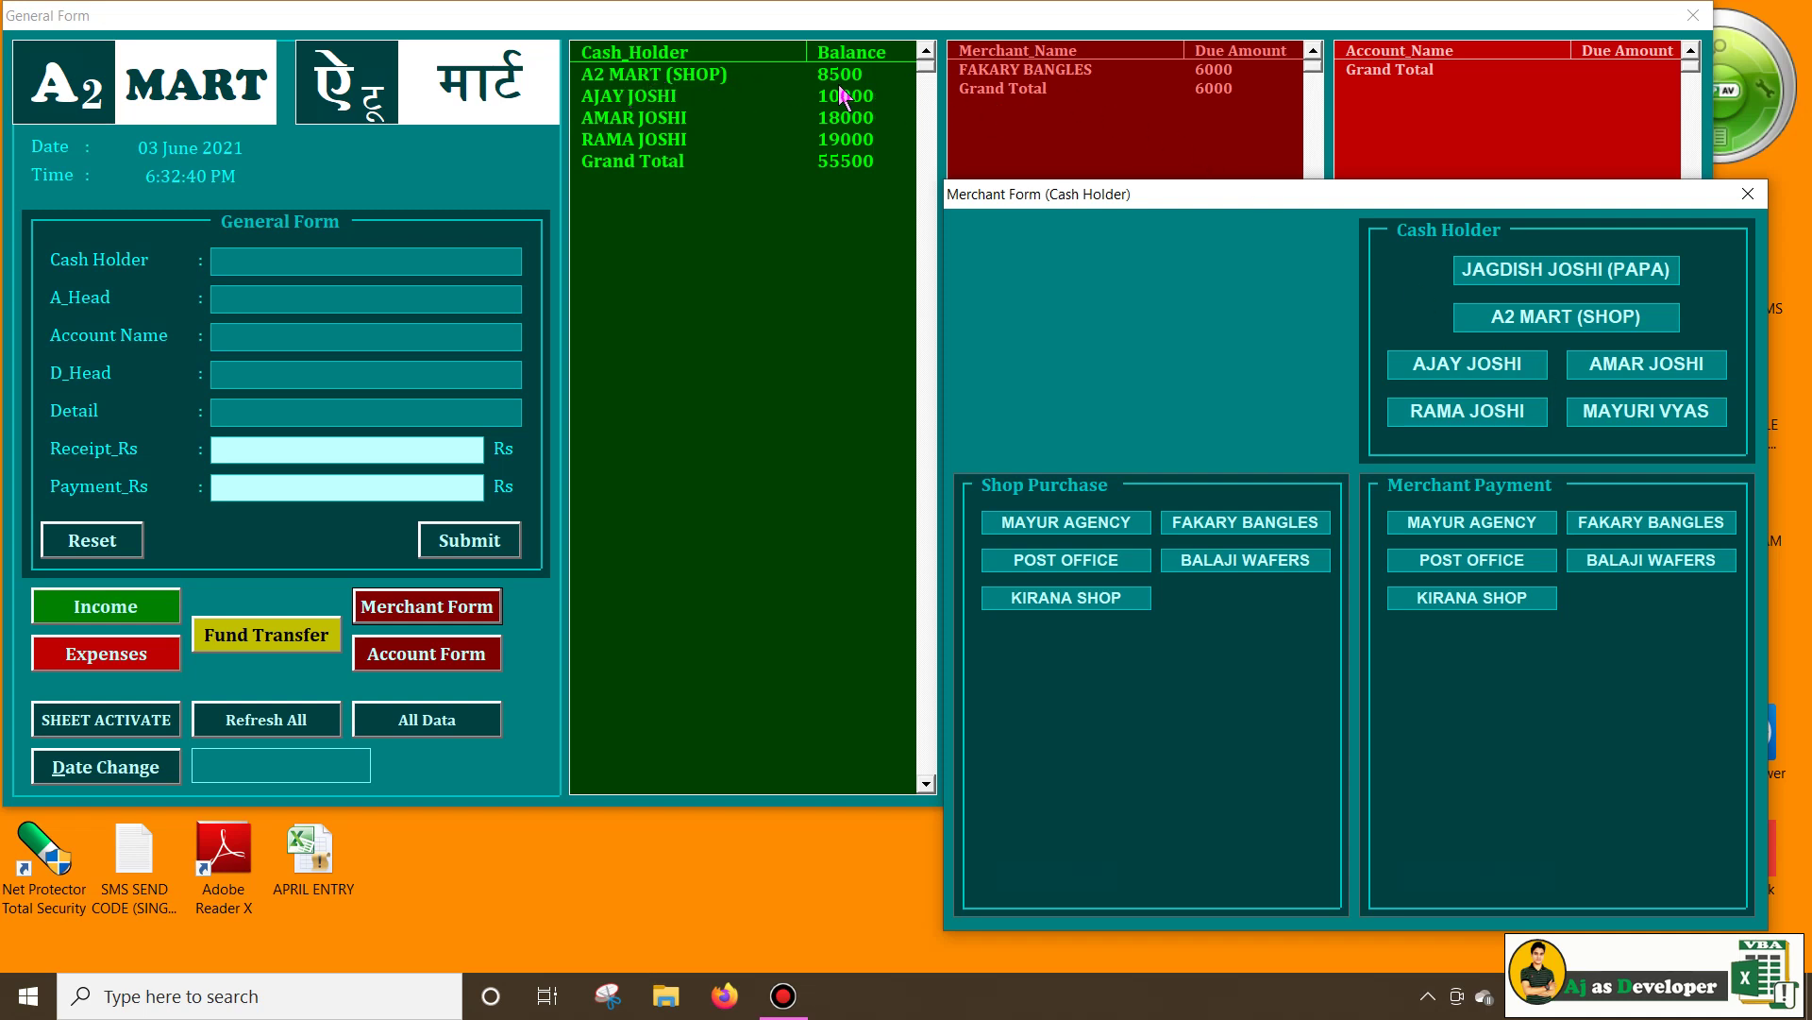
Pay FAKARY BANGLES 1000 from A2 MART (SHOP), cutting its due to 5000
{"action": "left_click", "coordinate": [1575, 317]}
{"action": "left_click", "coordinate": [1634, 532]}
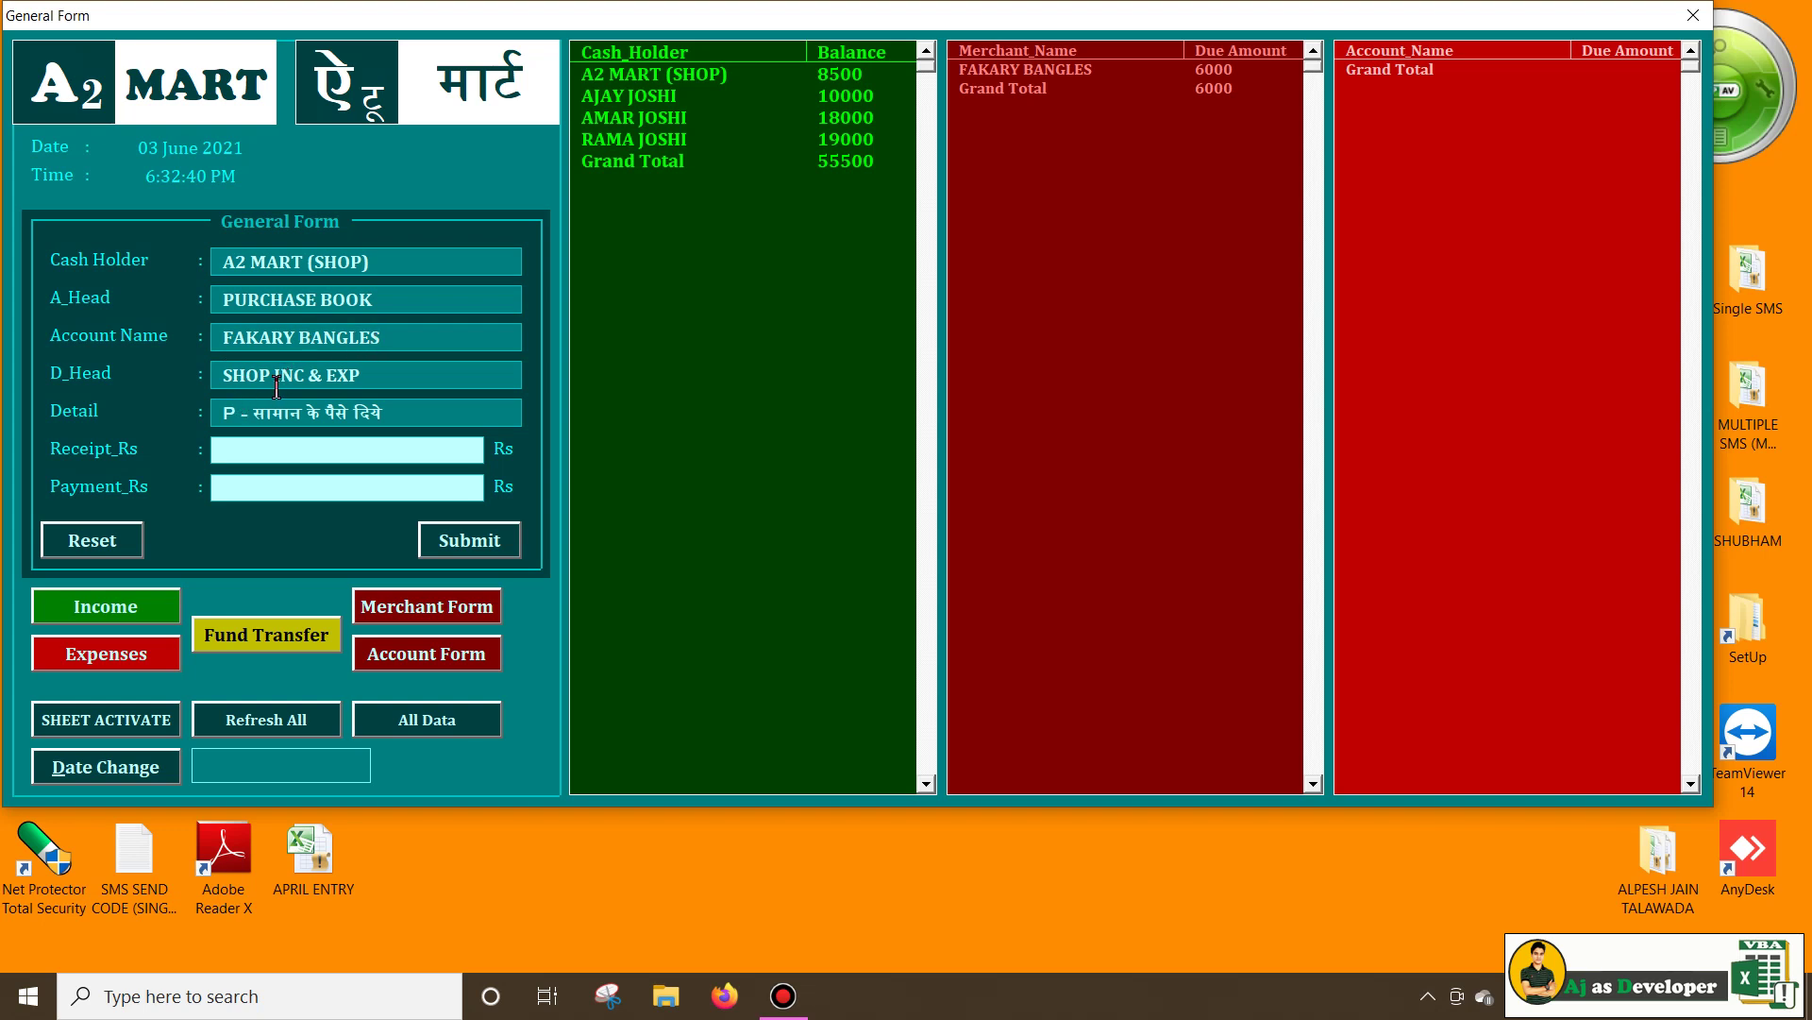
{"action": "left_click", "coordinate": [393, 378]}
{"action": "left_click", "coordinate": [417, 609]}
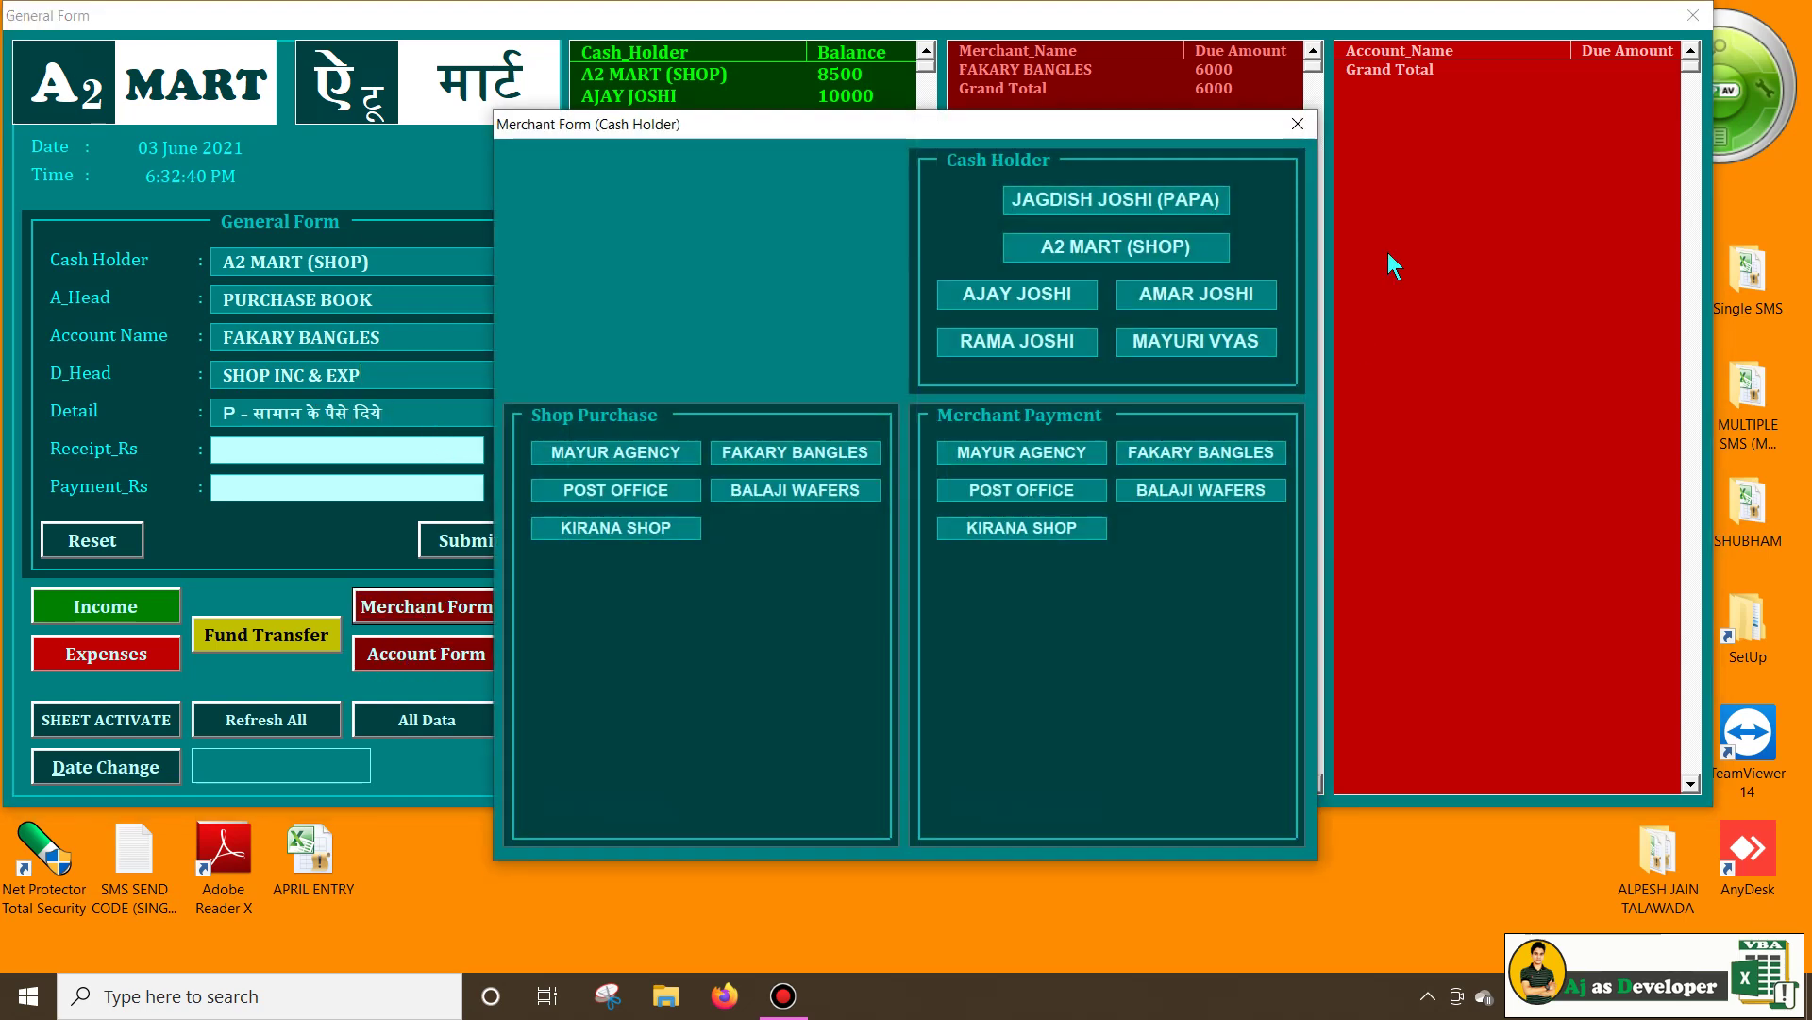
{"action": "left_click", "coordinate": [1206, 459]}
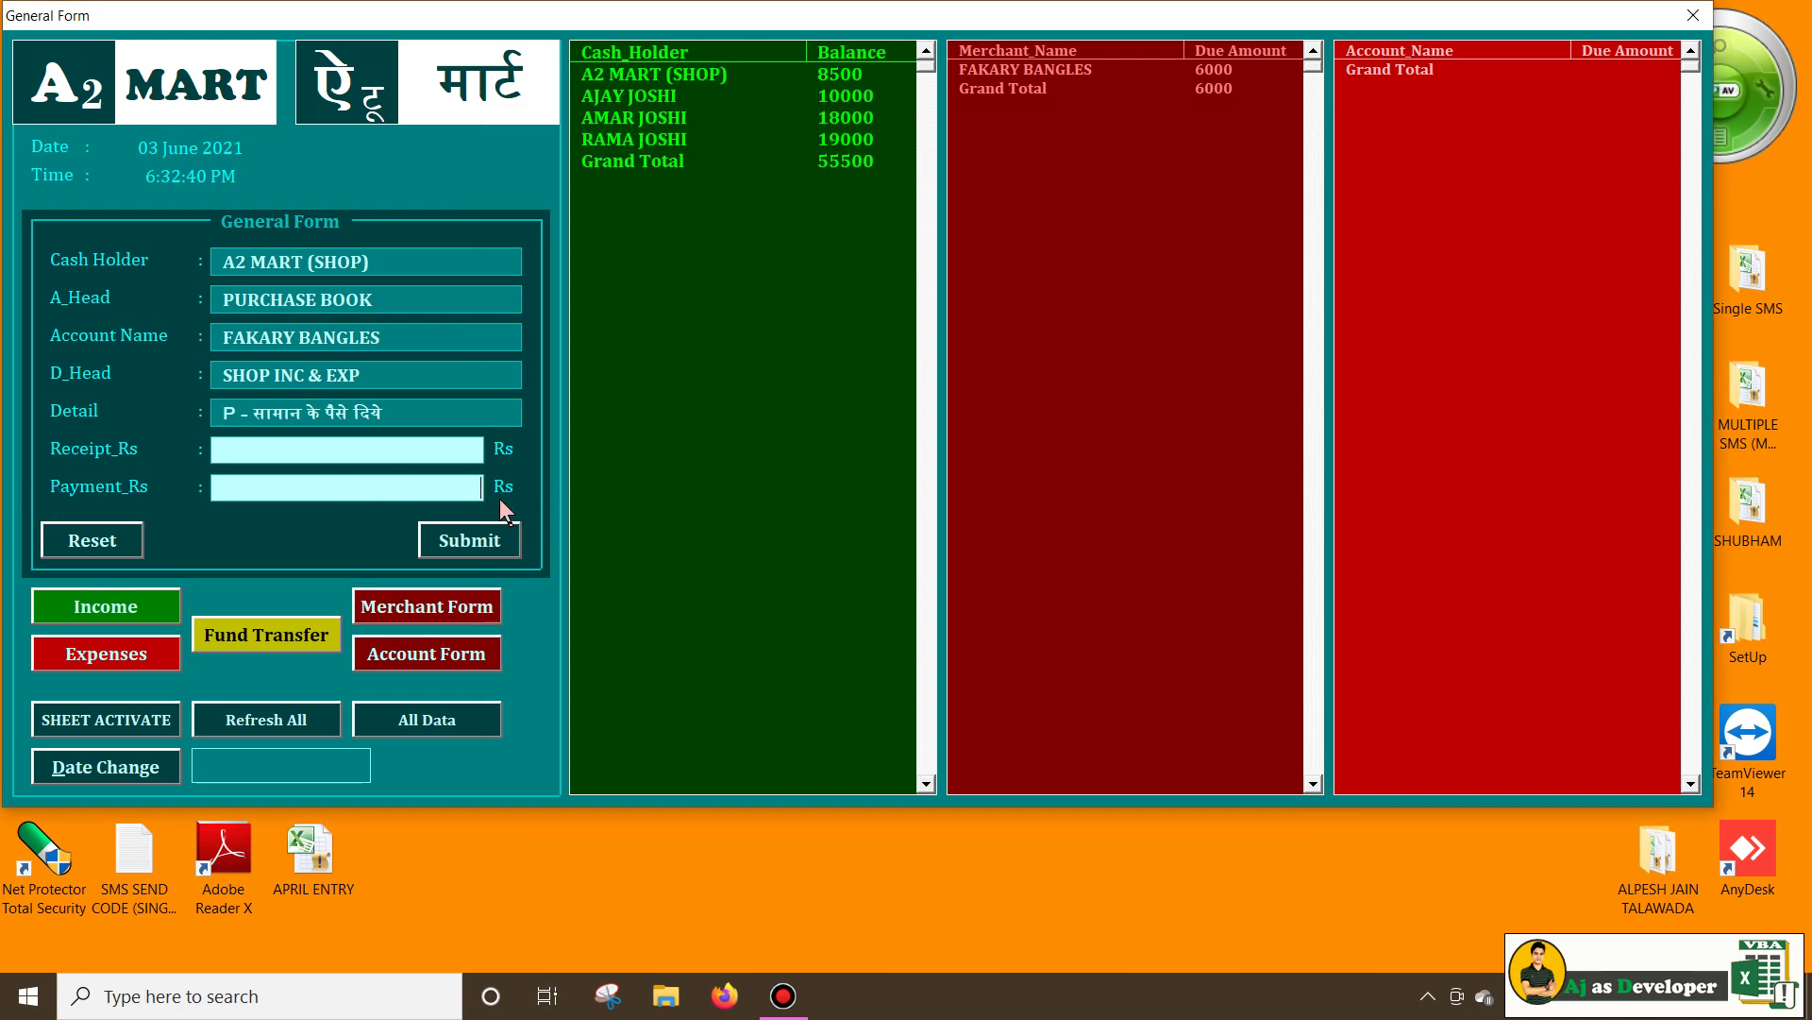
{"action": "type", "text": "1000"}
{"action": "left_click", "coordinate": [466, 552]}
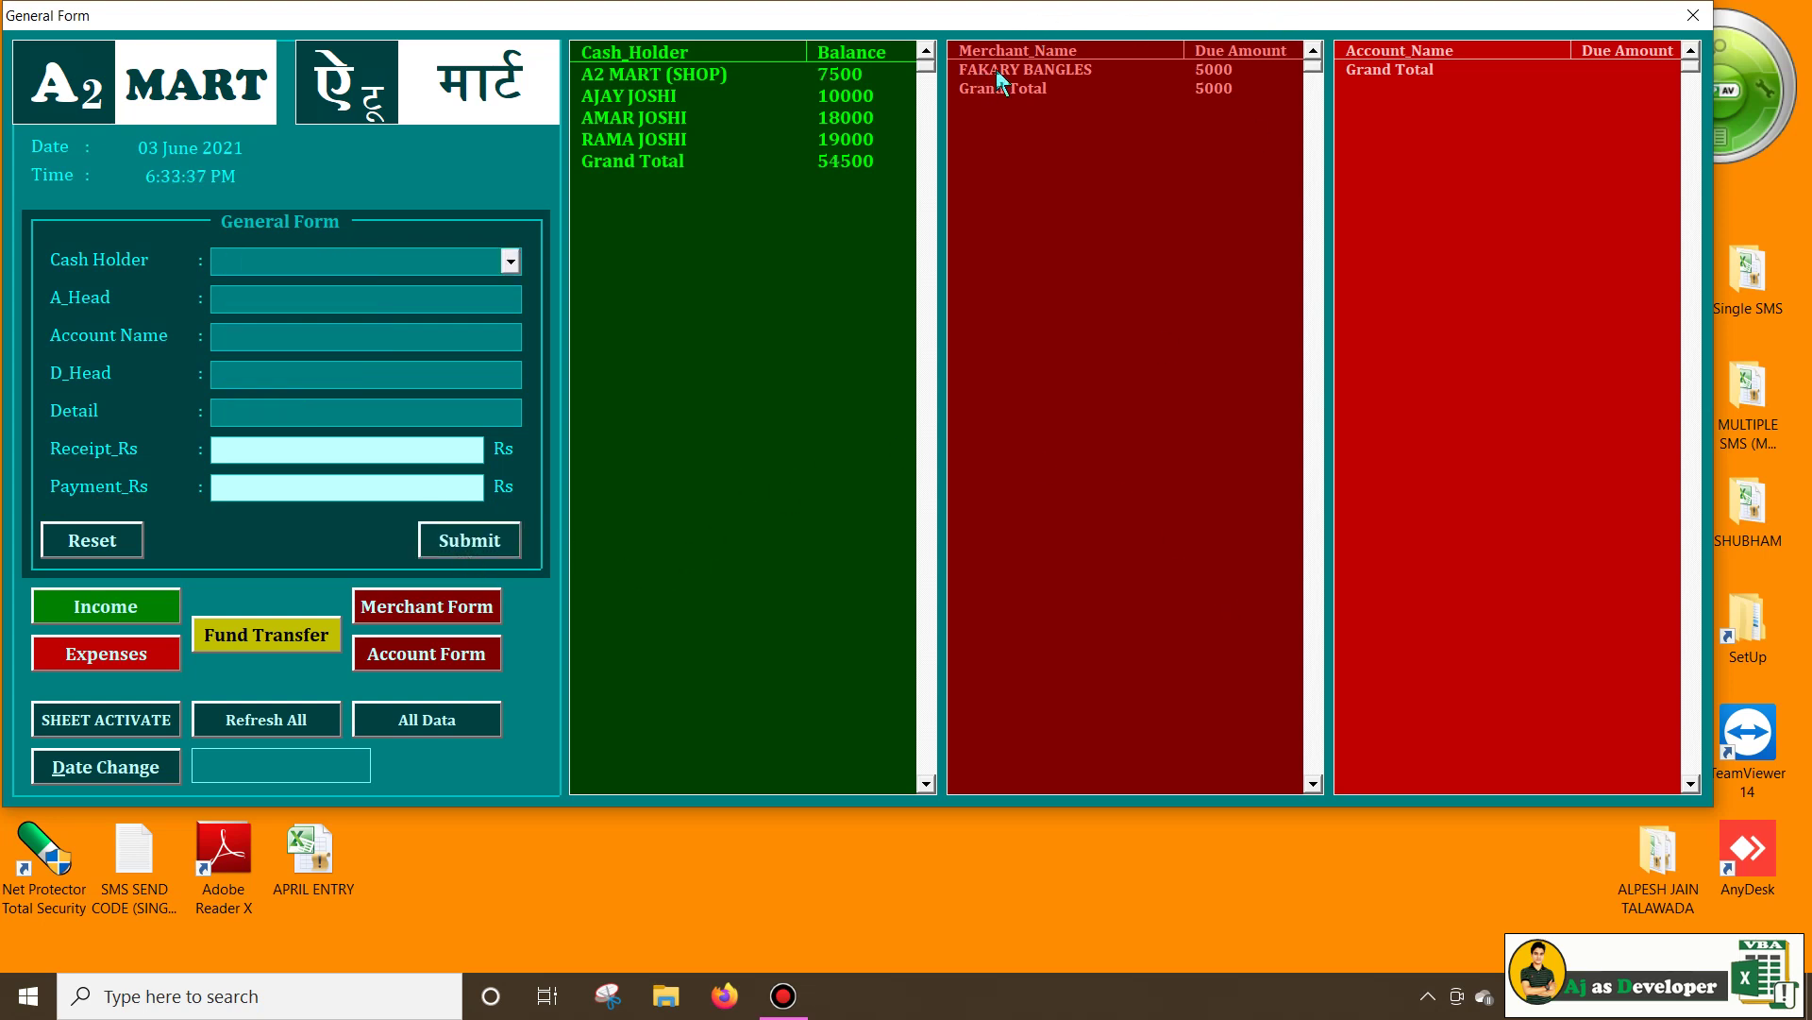
{"action": "left_click", "coordinate": [1039, 74]}
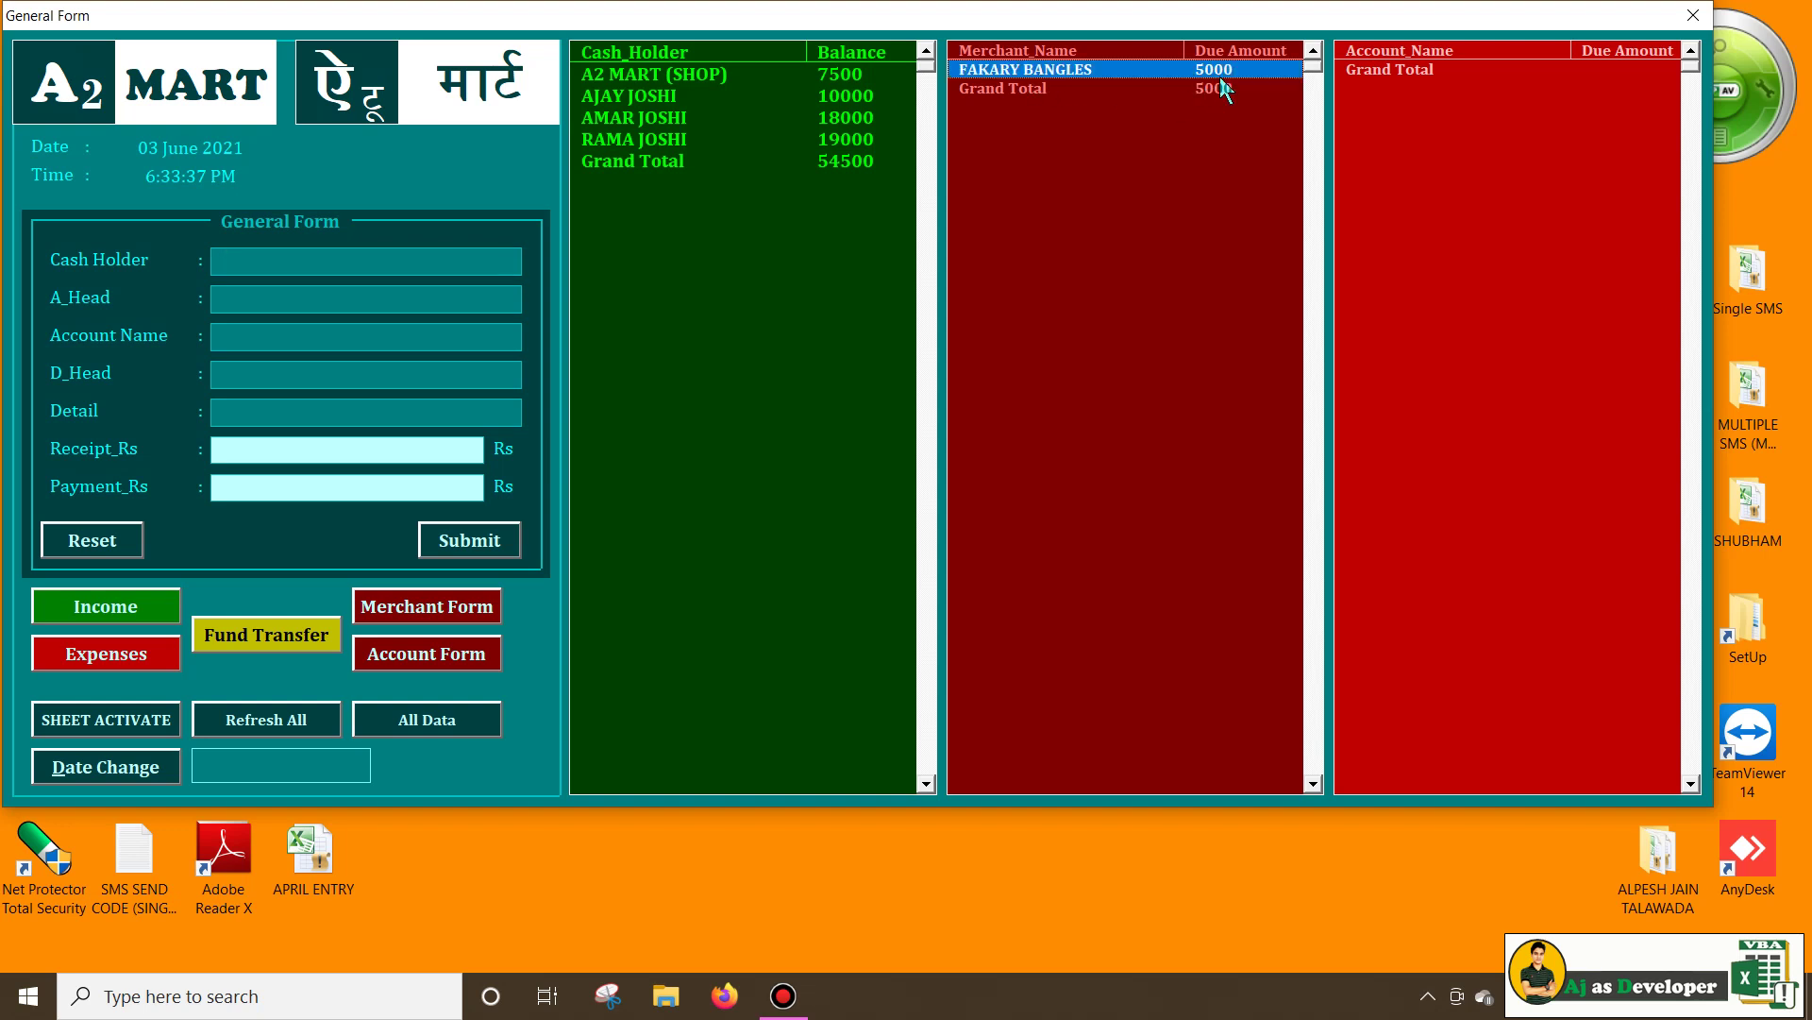
{"action": "left_click", "coordinate": [652, 80]}
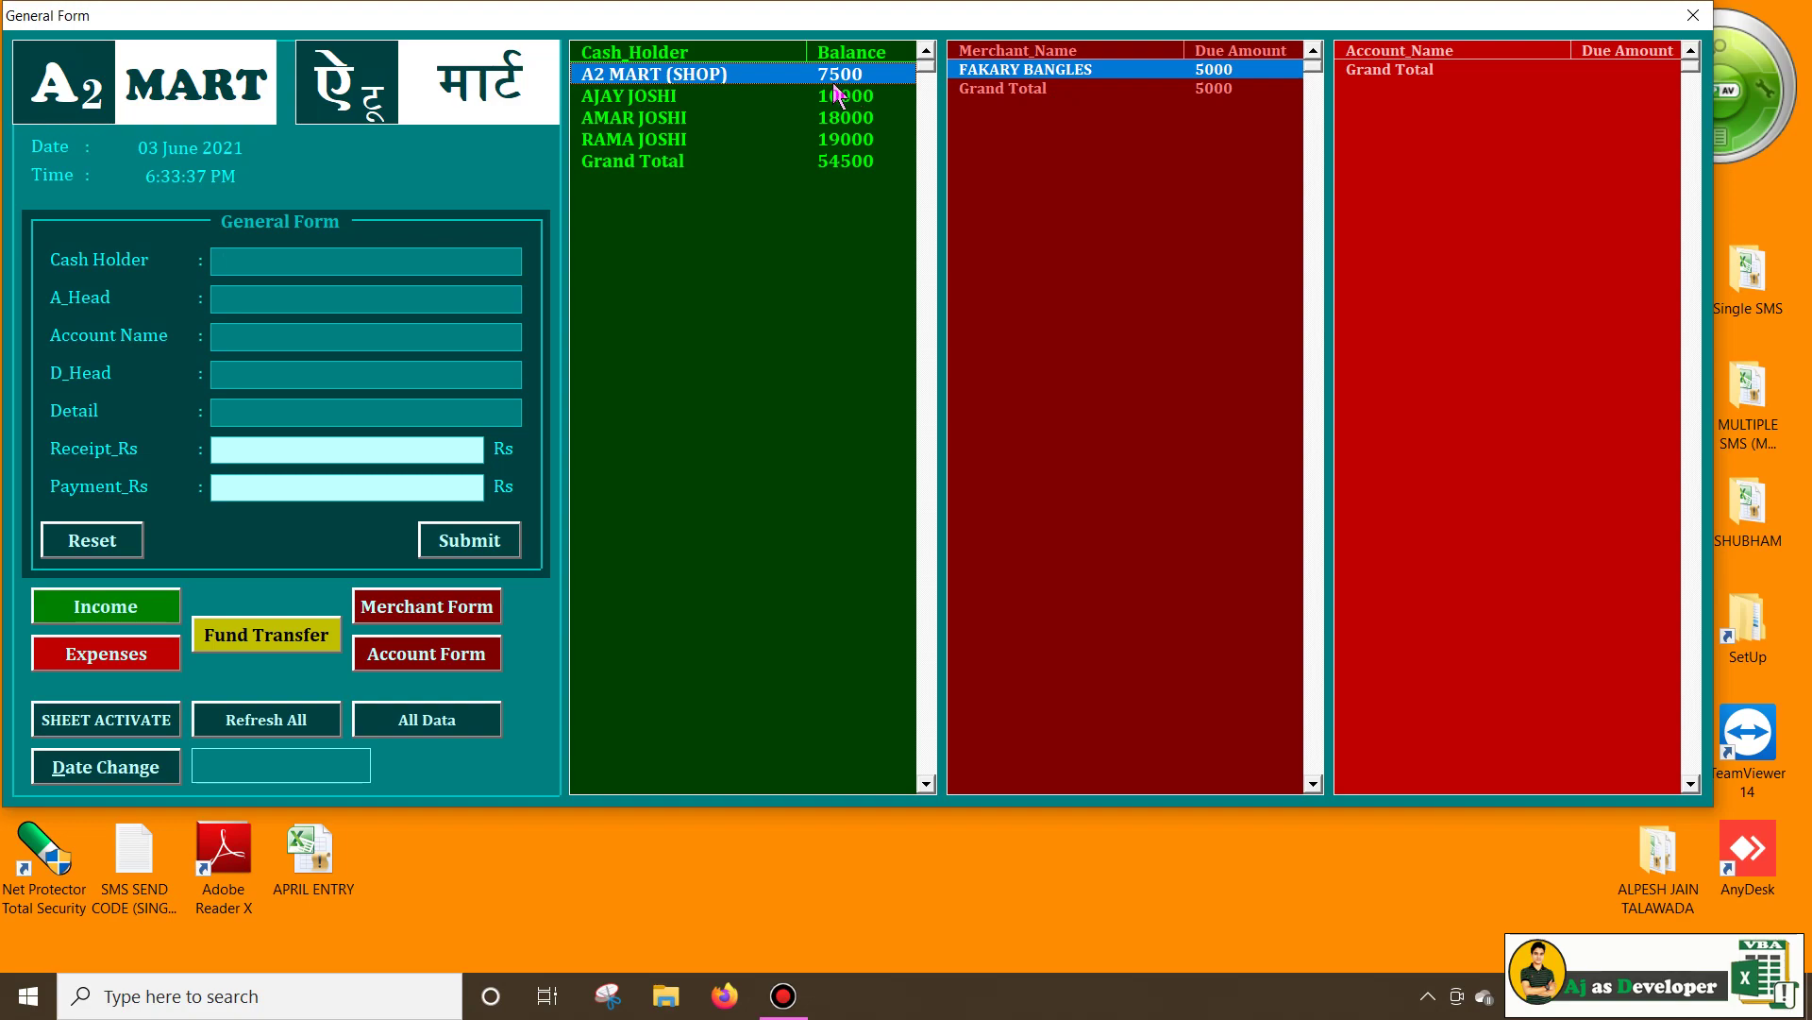
{"action": "left_click", "coordinate": [444, 718]}
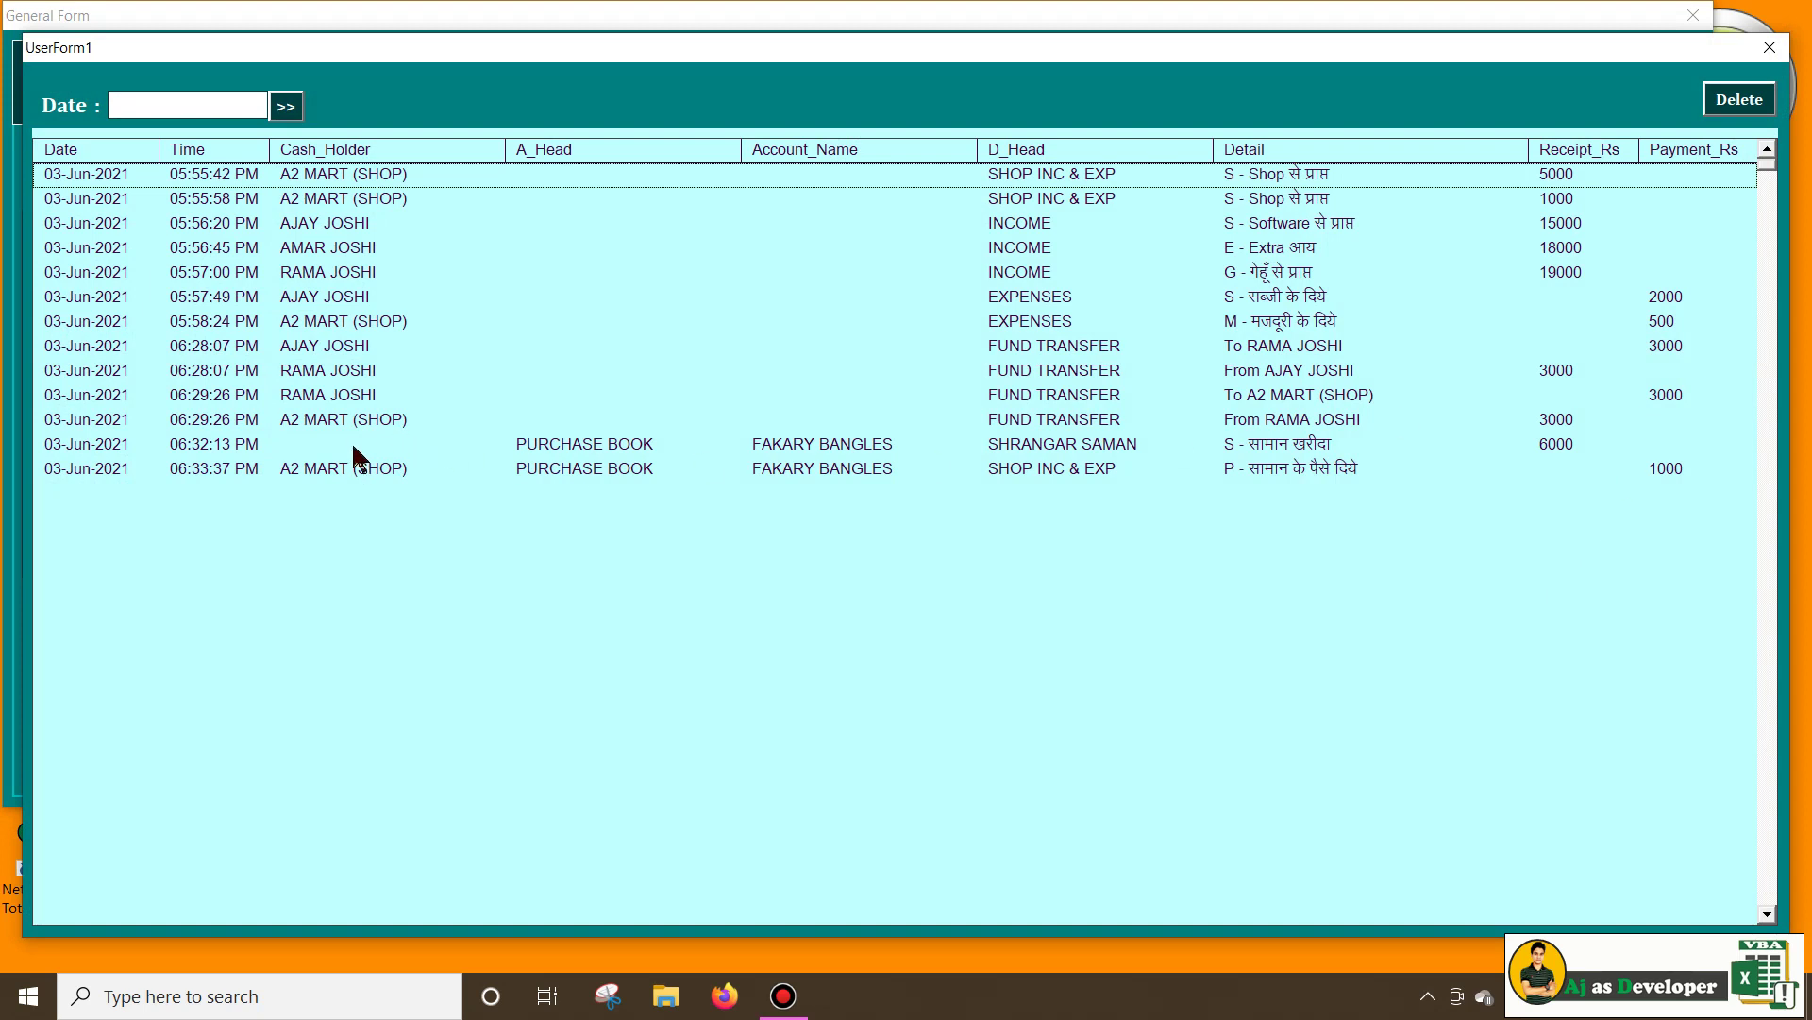
{"action": "left_click", "coordinate": [355, 447]}
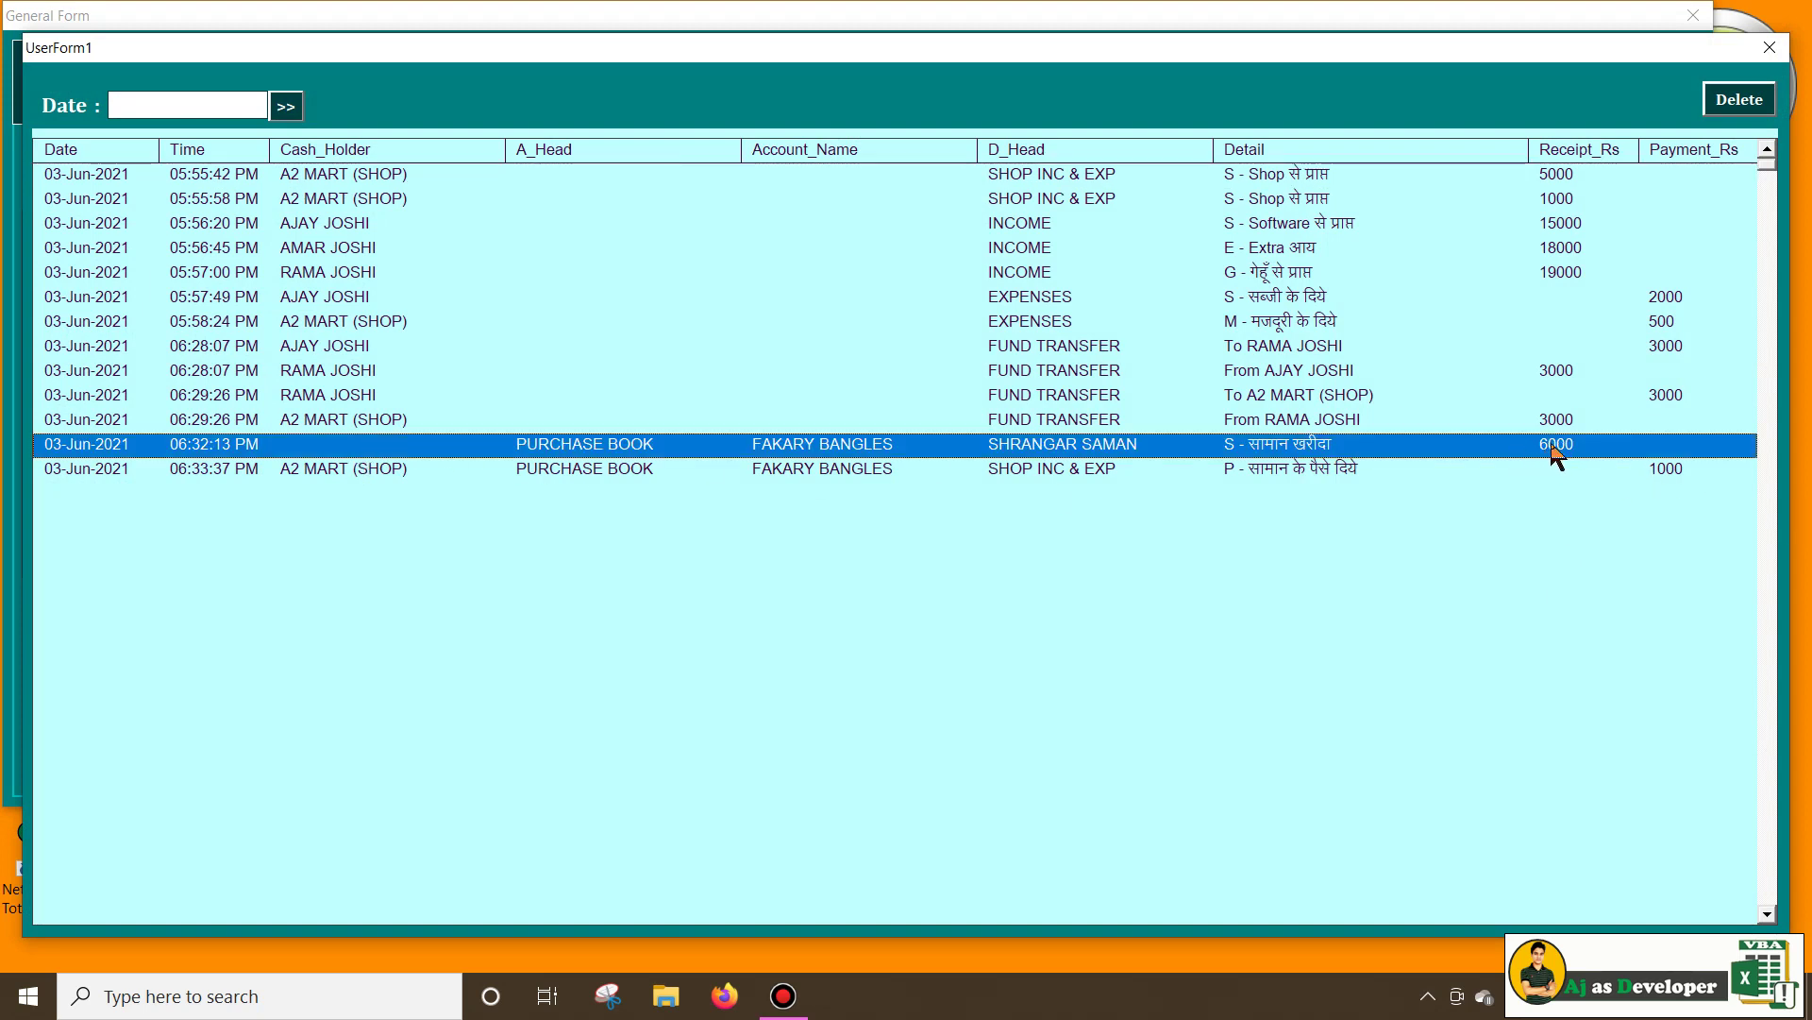
{"action": "left_click", "coordinate": [1268, 464]}
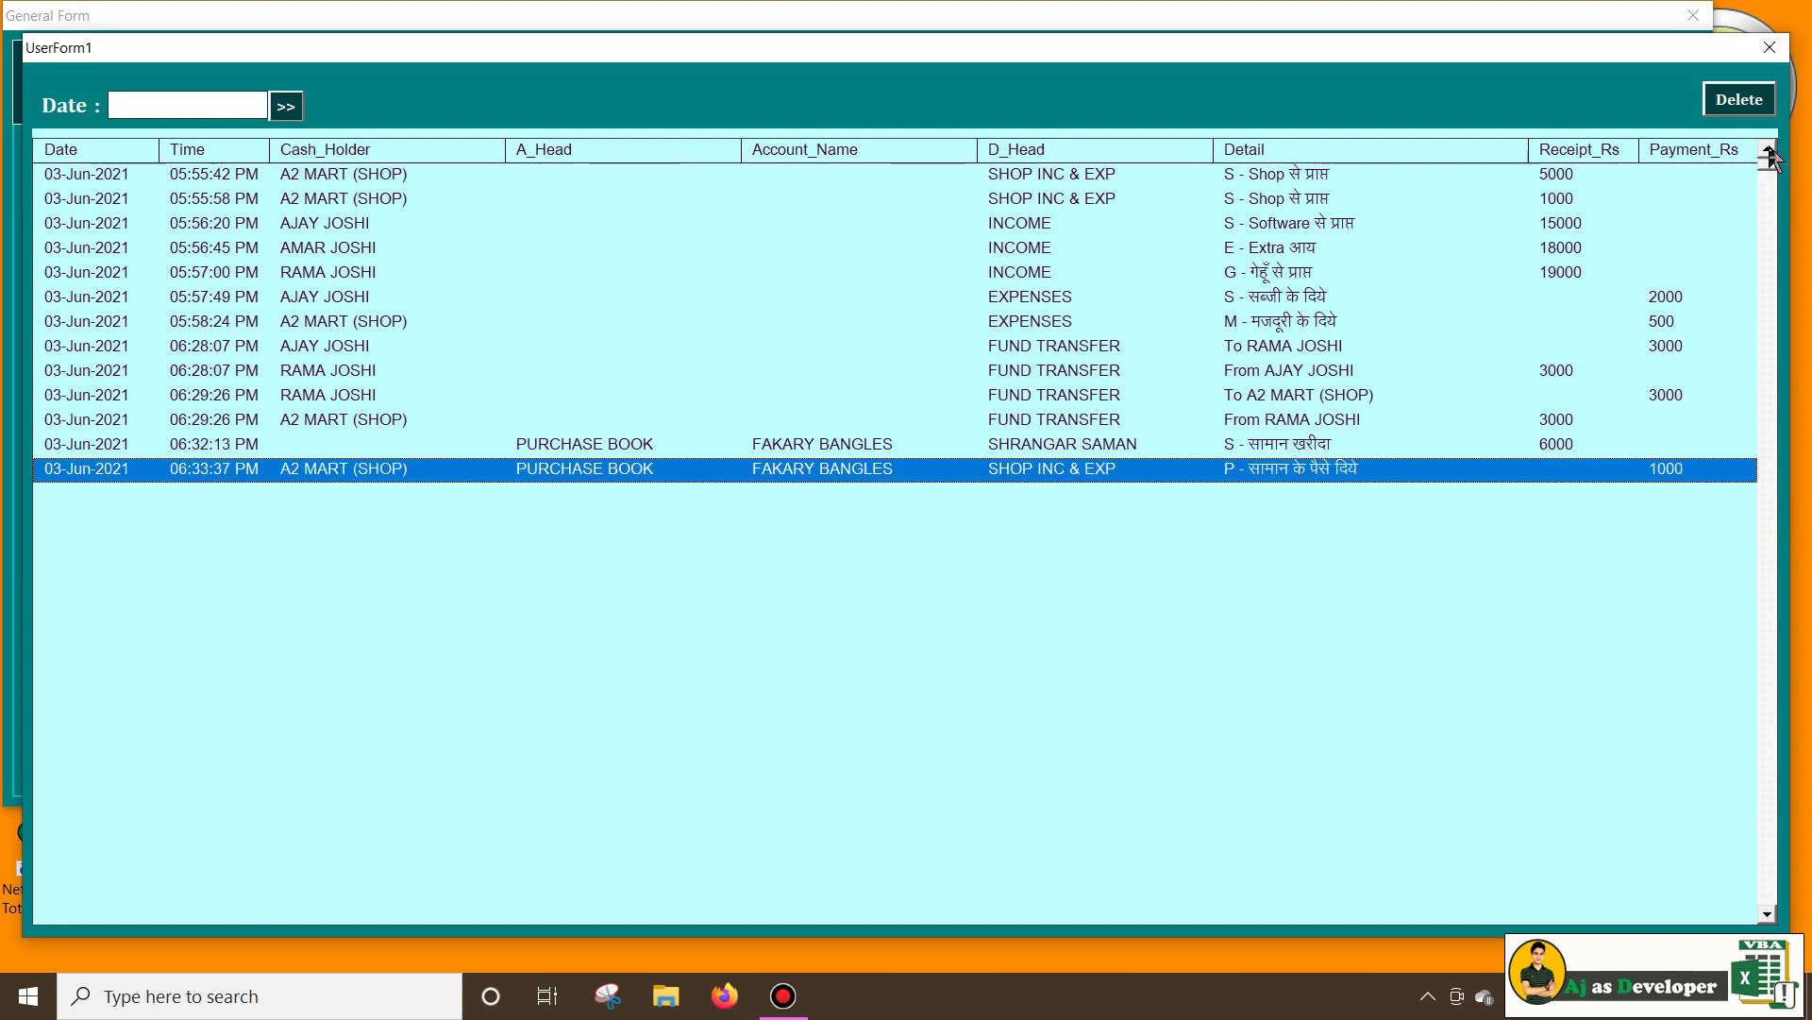
{"action": "left_click", "coordinate": [1770, 47]}
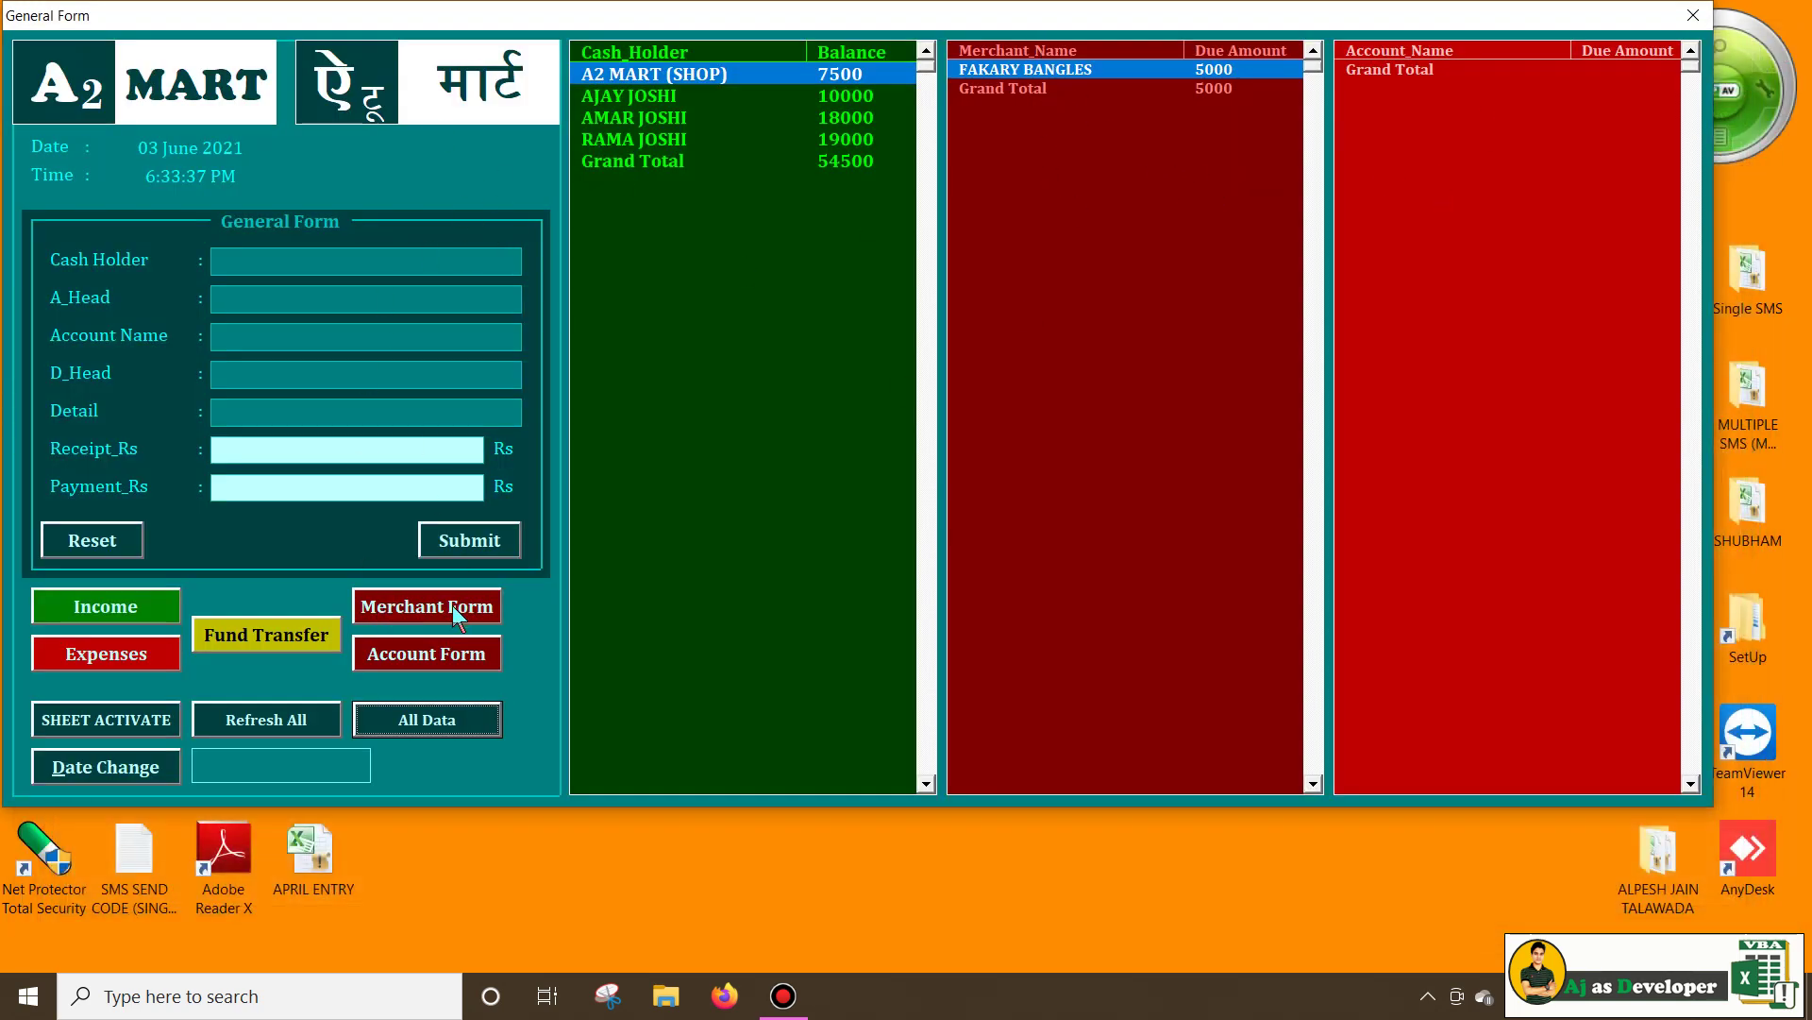
Record shop purchases: MAYUR AGENCY 12000, KIRANA SHOP 5000 and BALAJI WAFERS 16000
{"action": "left_click", "coordinate": [393, 614]}
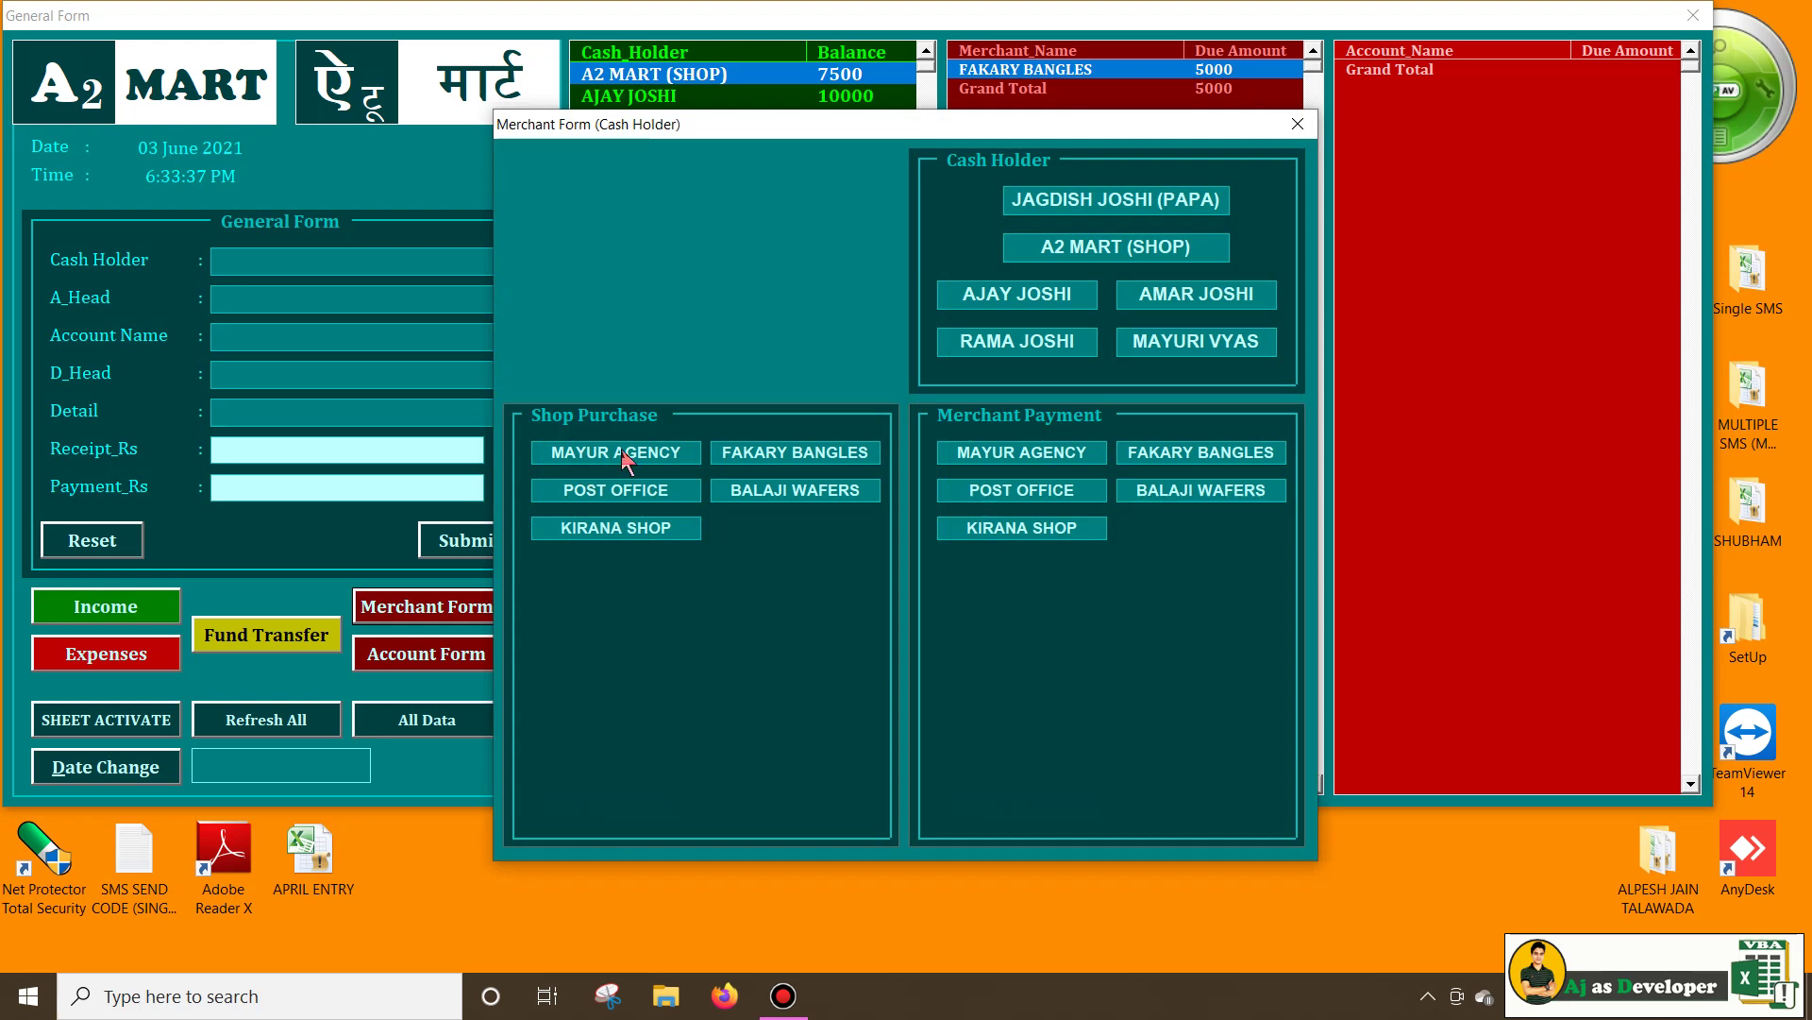
{"action": "left_click", "coordinate": [621, 451]}
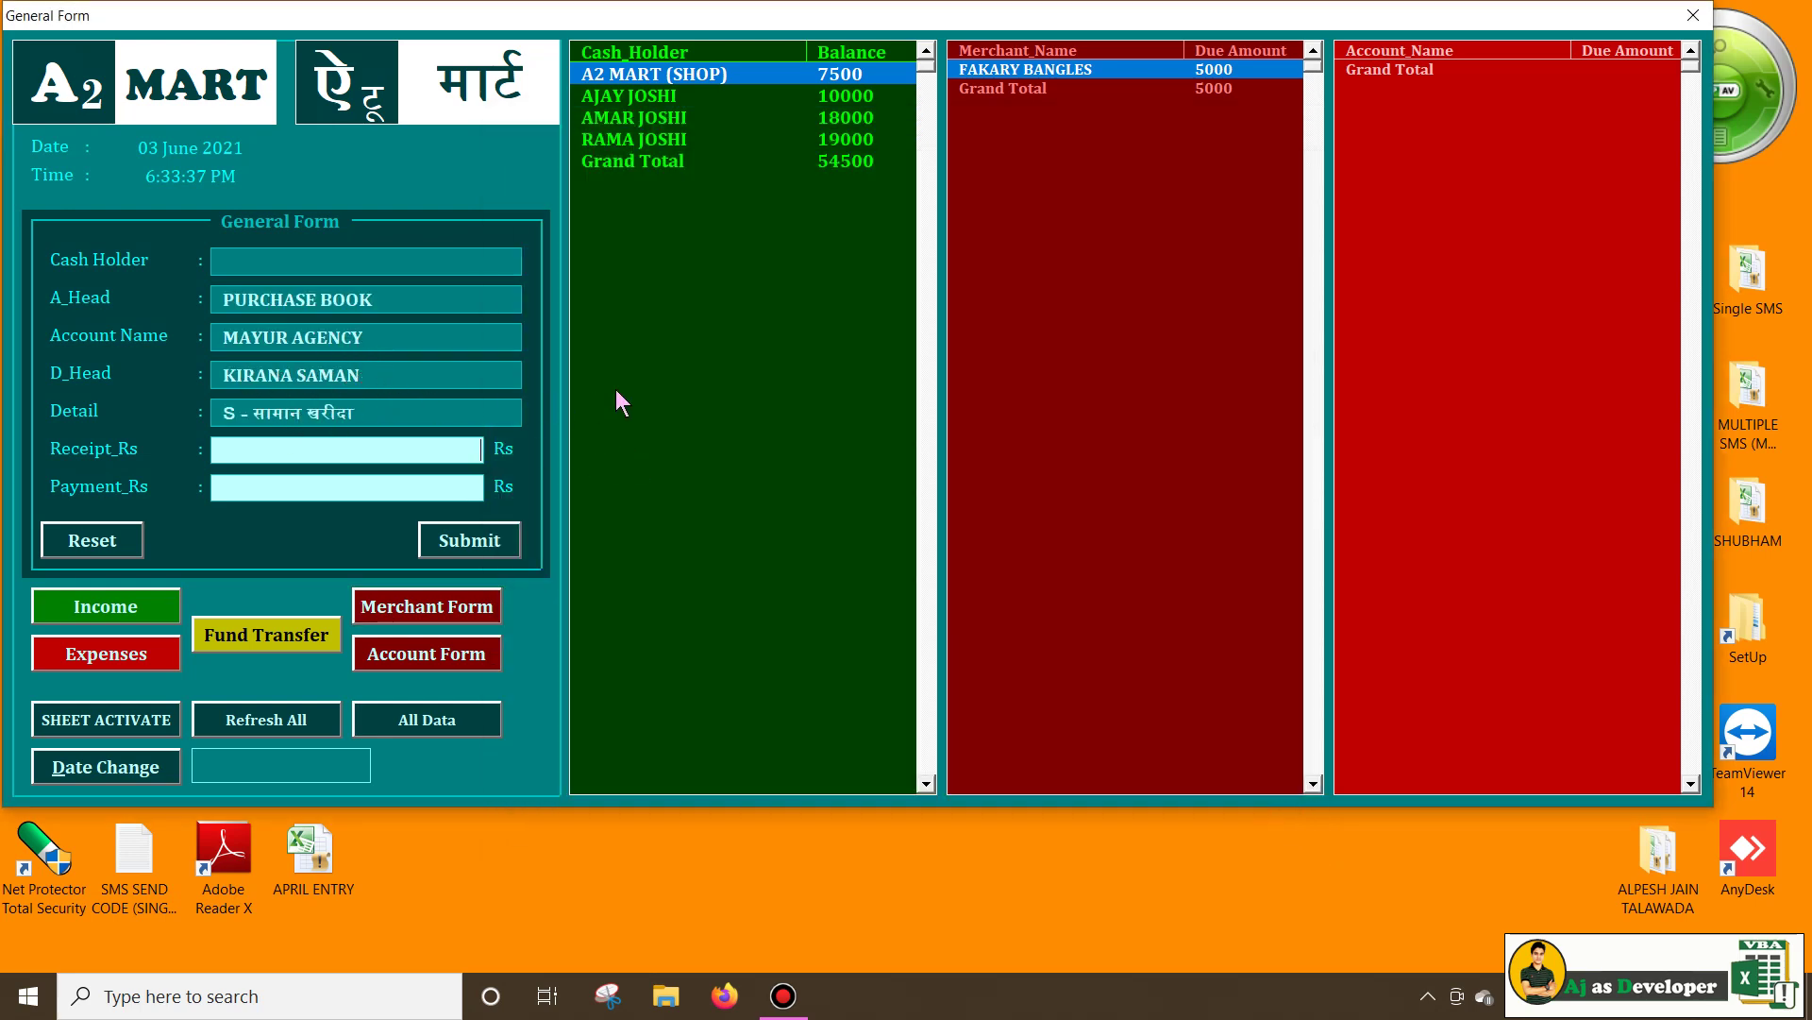
{"action": "type", "text": "12000"}
{"action": "left_click", "coordinate": [466, 538]}
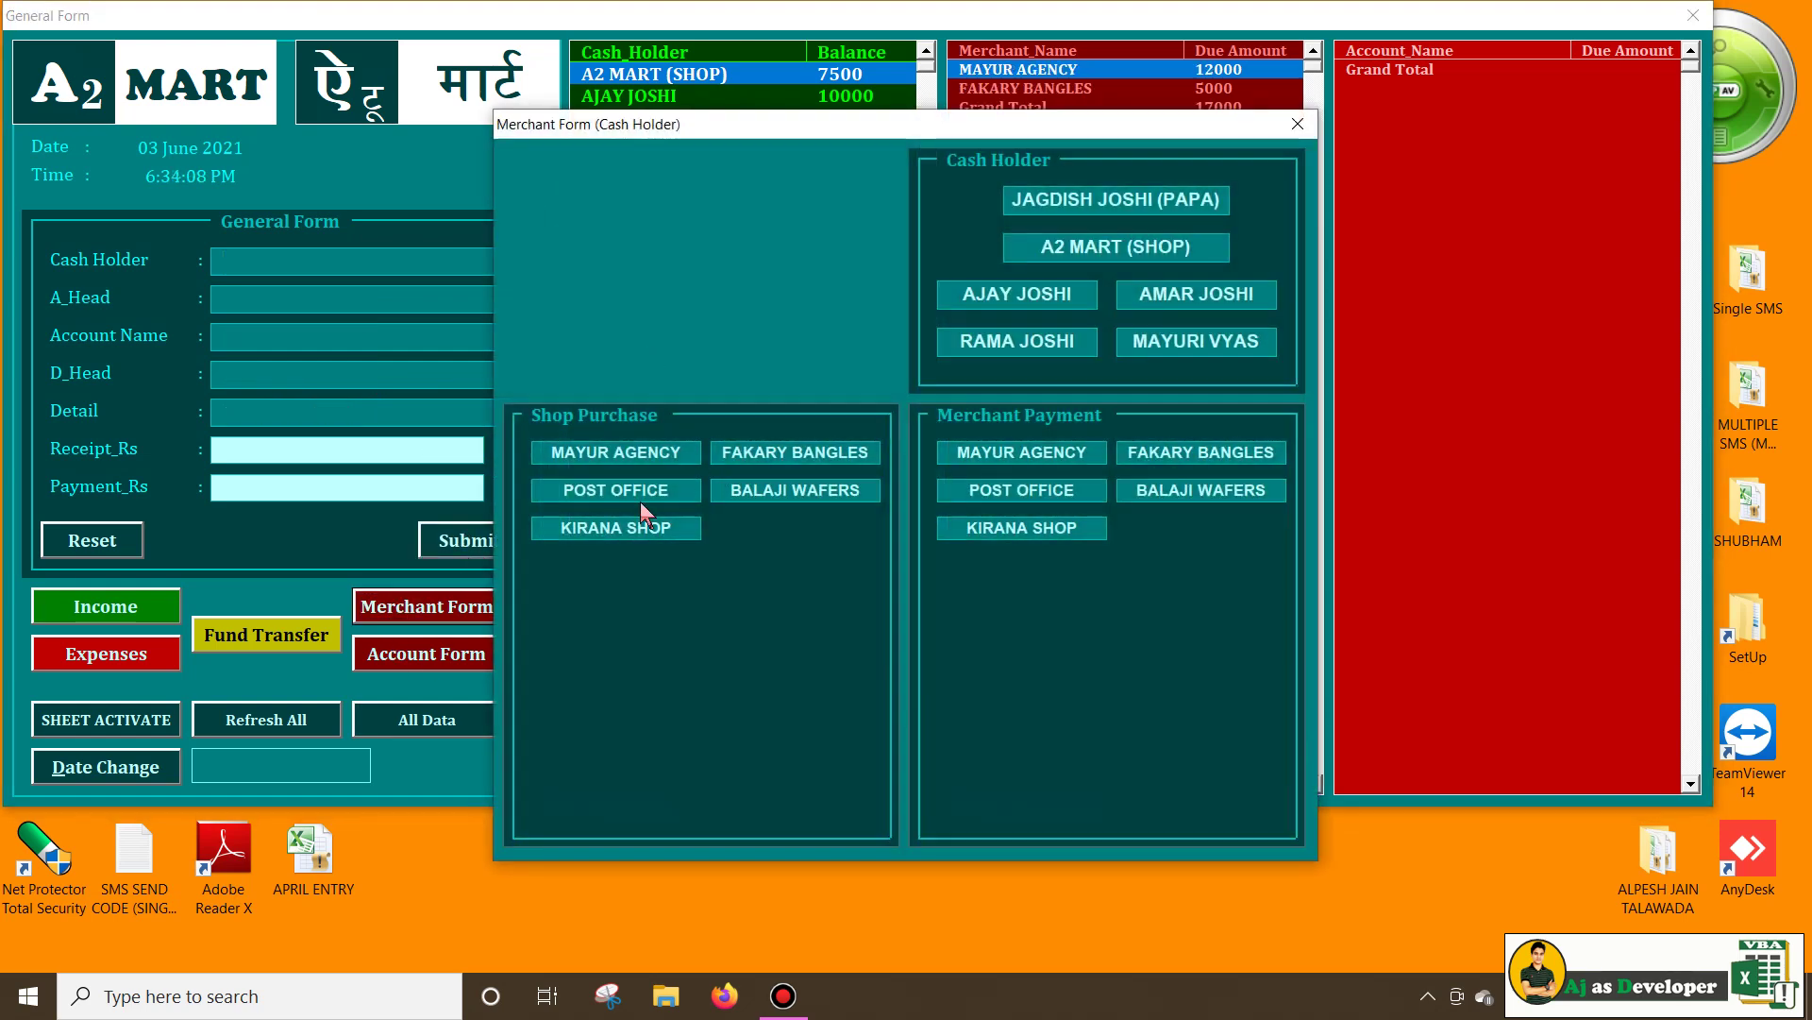
{"action": "left_click", "coordinate": [648, 529]}
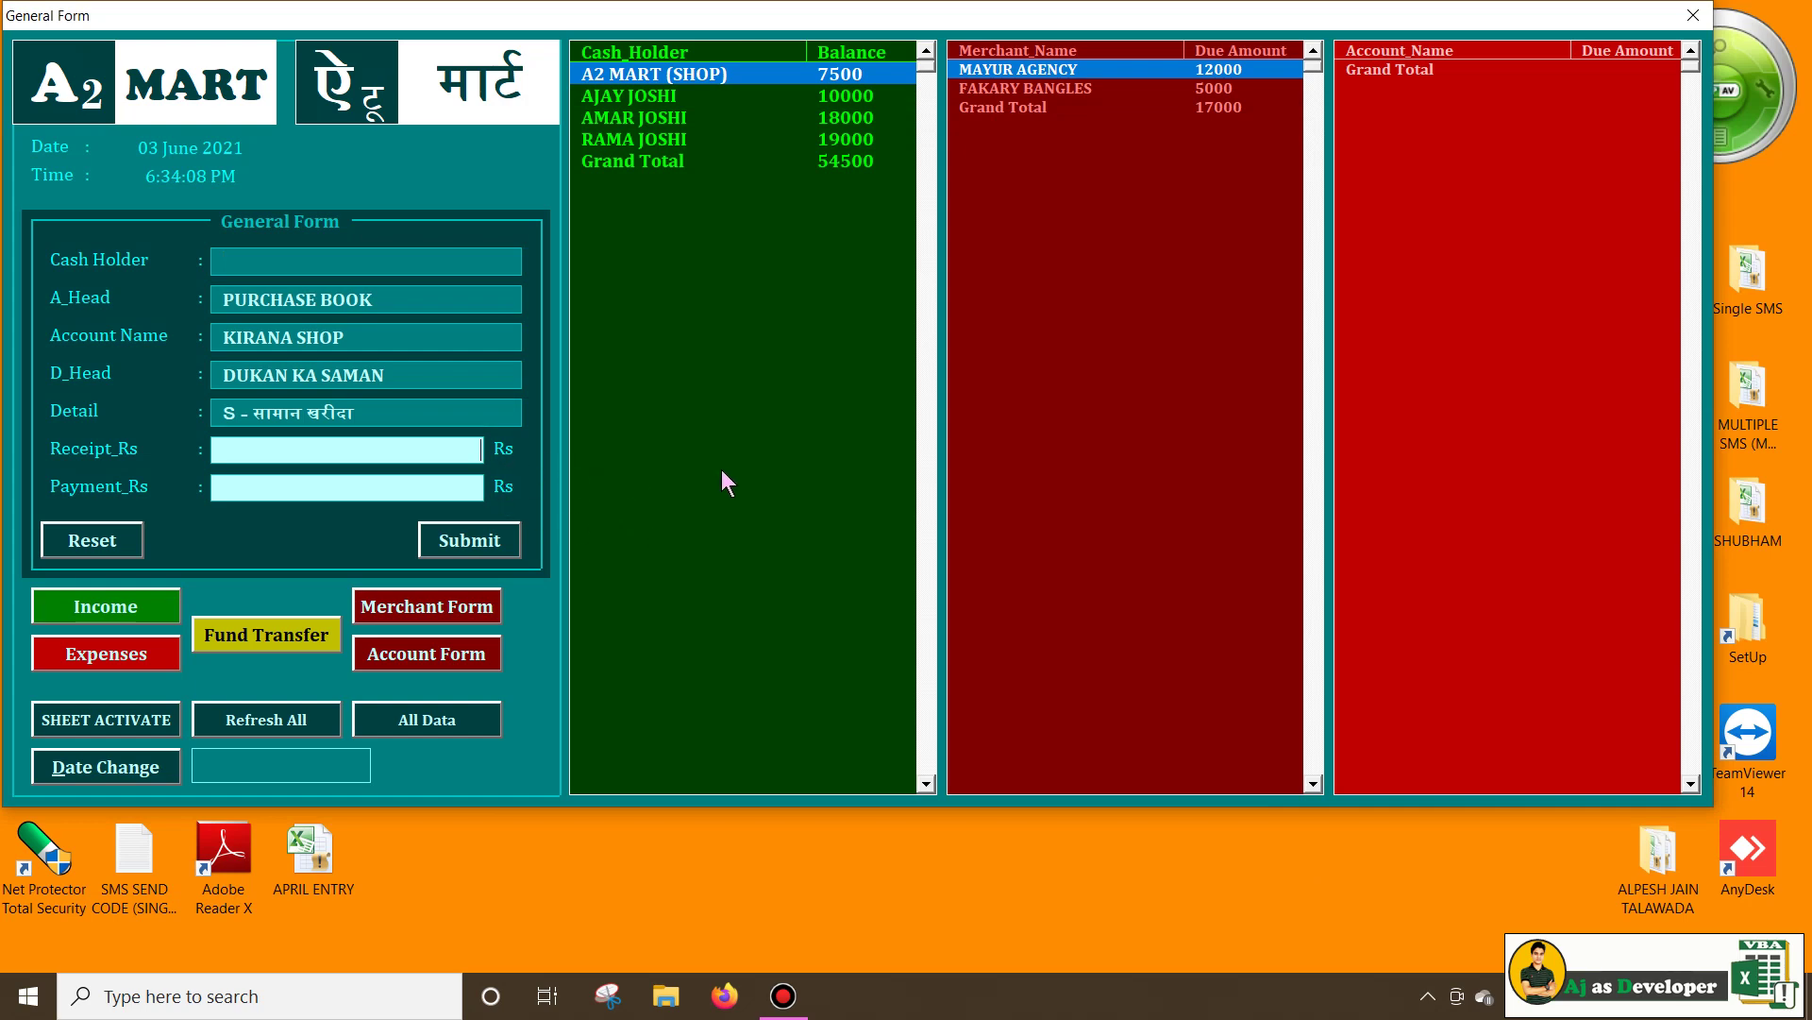
{"action": "type", "text": "5000"}
{"action": "left_click", "coordinate": [448, 536]}
{"action": "left_click", "coordinate": [444, 605]}
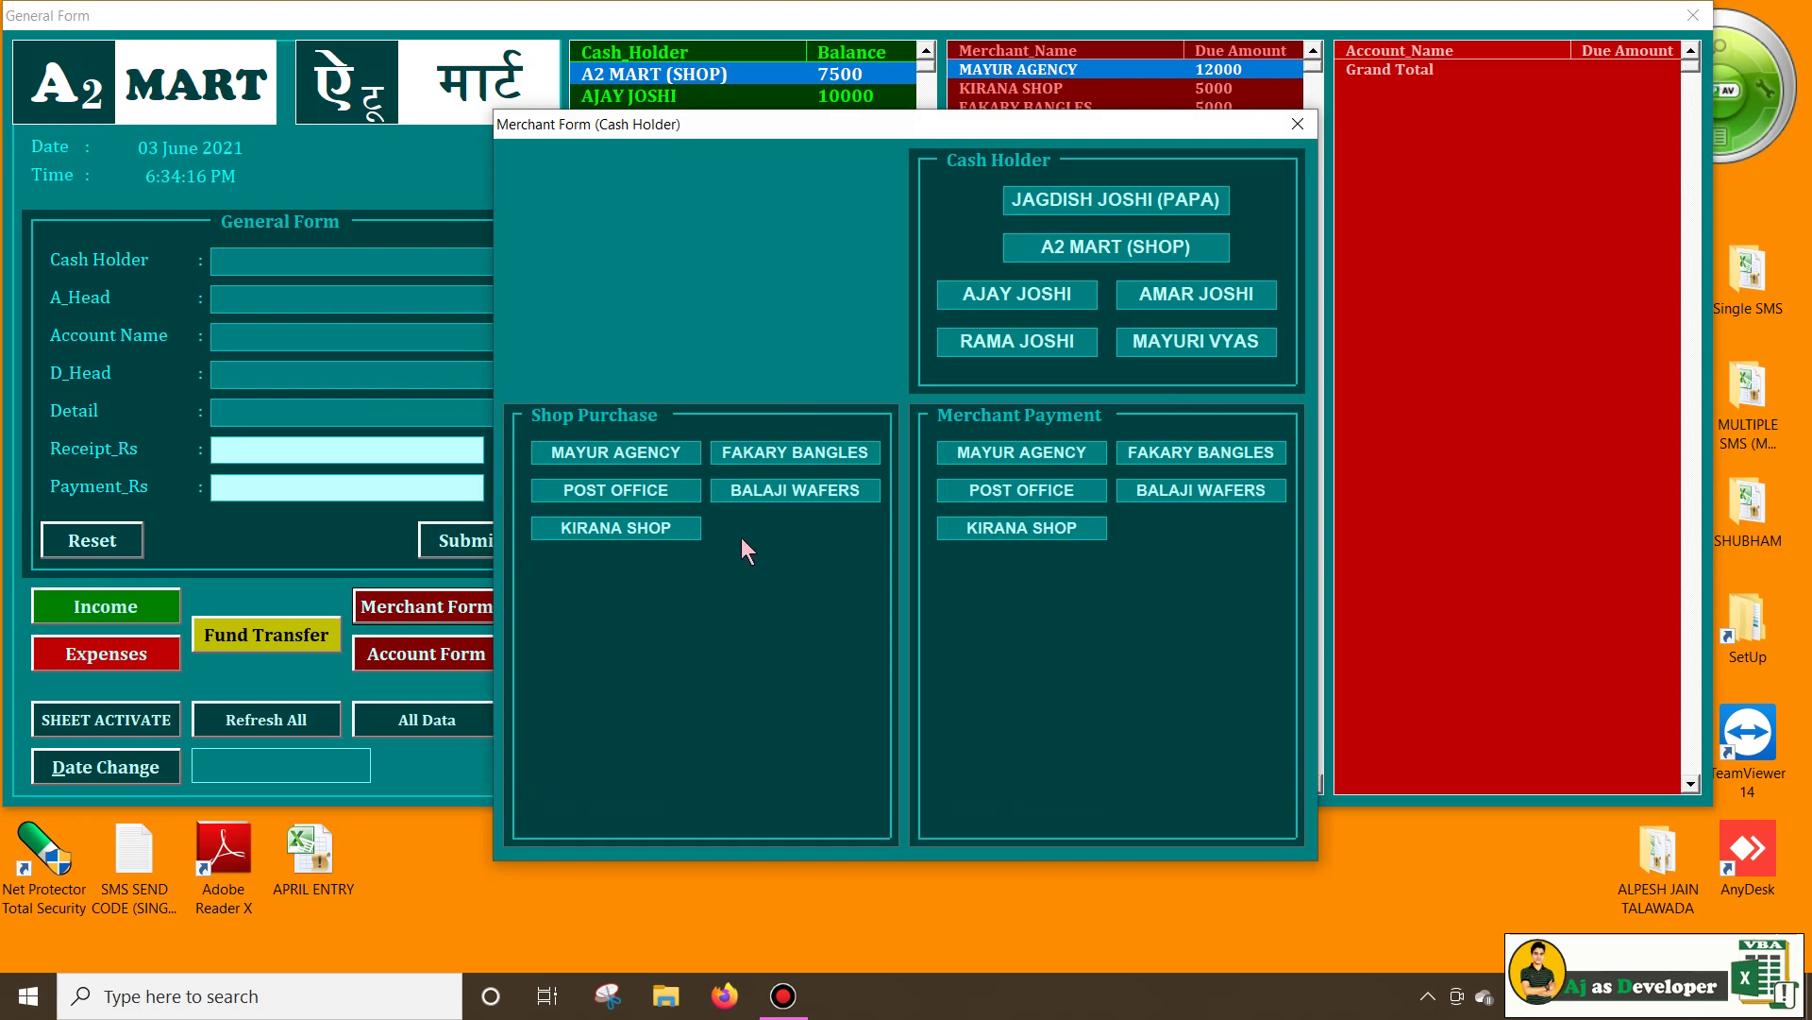
{"action": "left_click", "coordinate": [786, 487]}
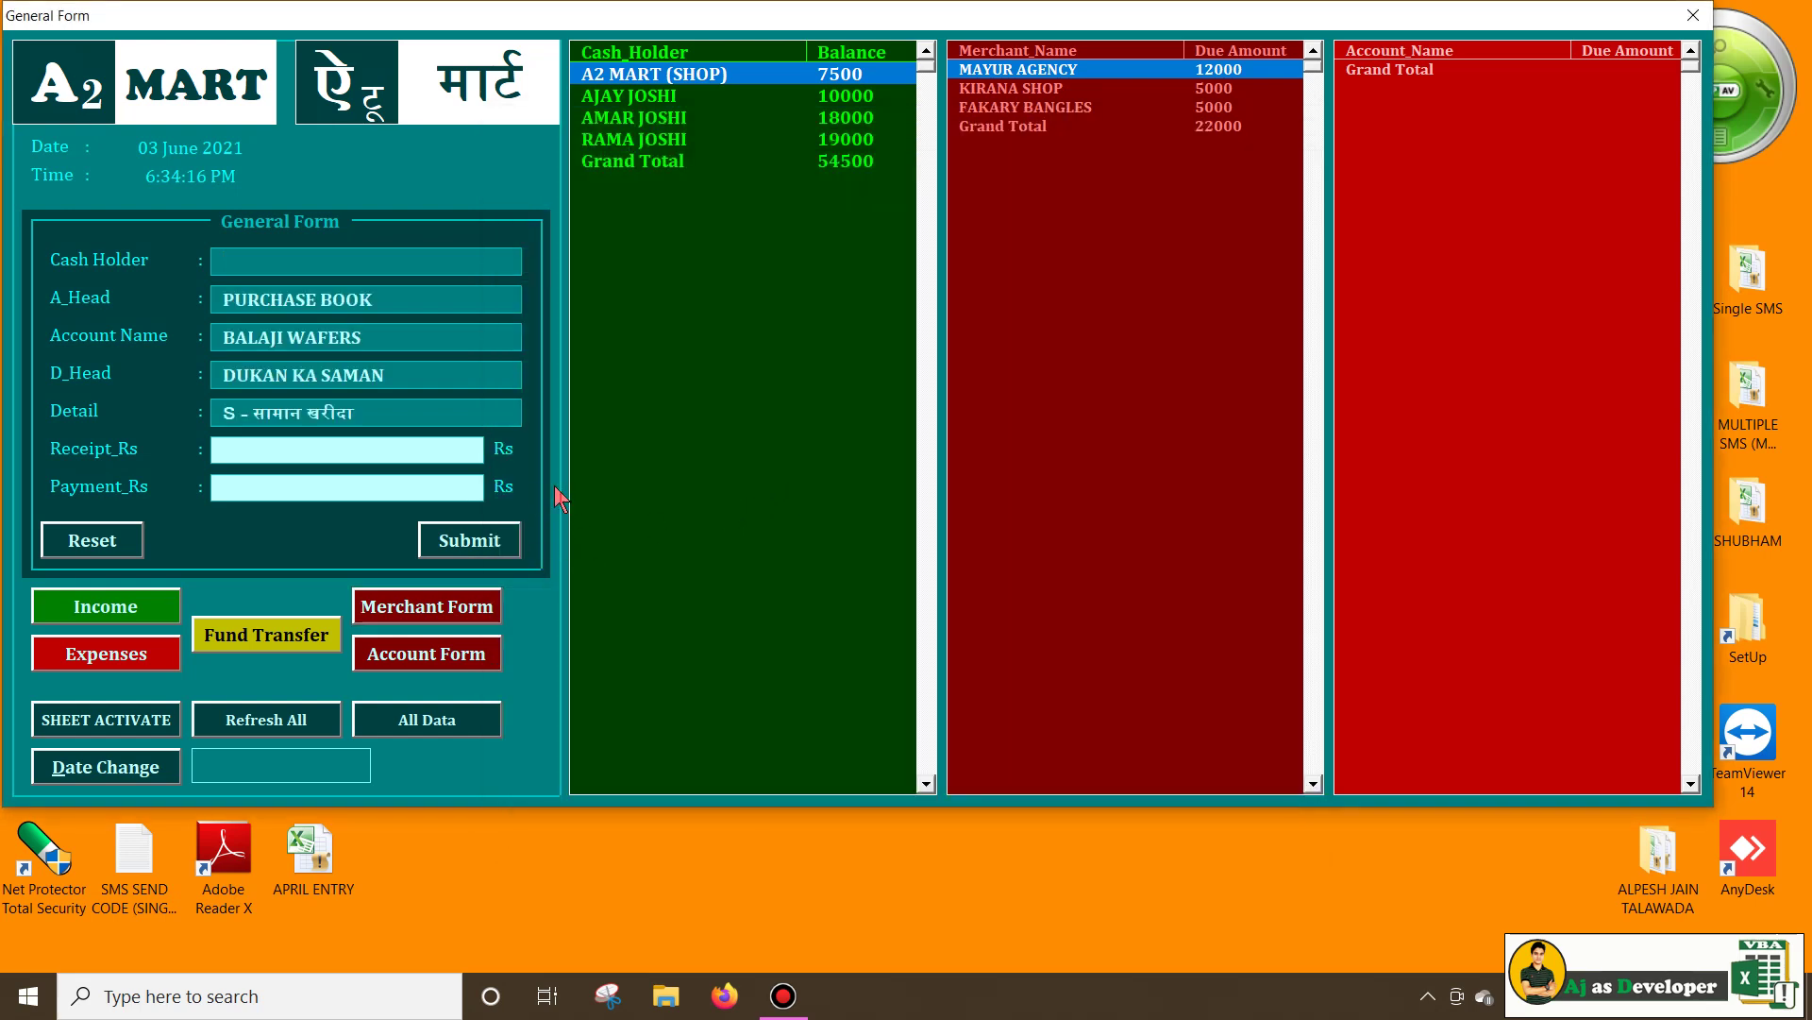
{"action": "type", "text": "16000"}
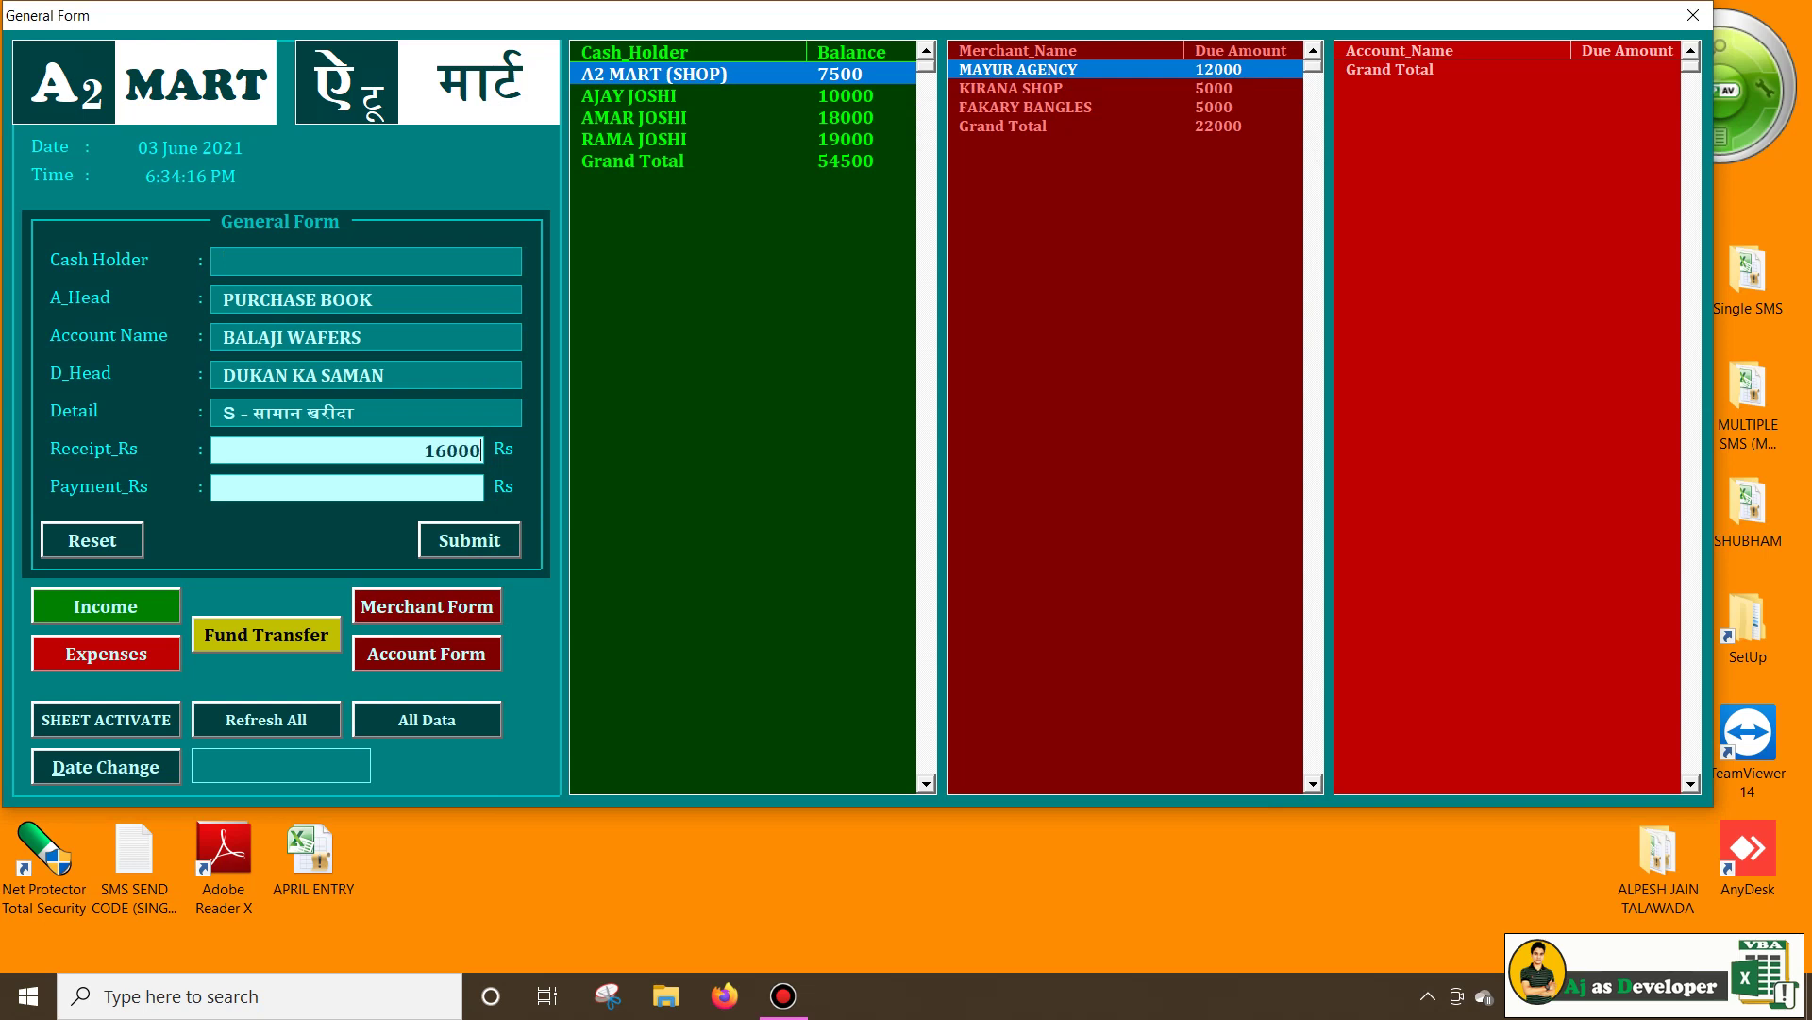
{"action": "left_click", "coordinate": [459, 544]}
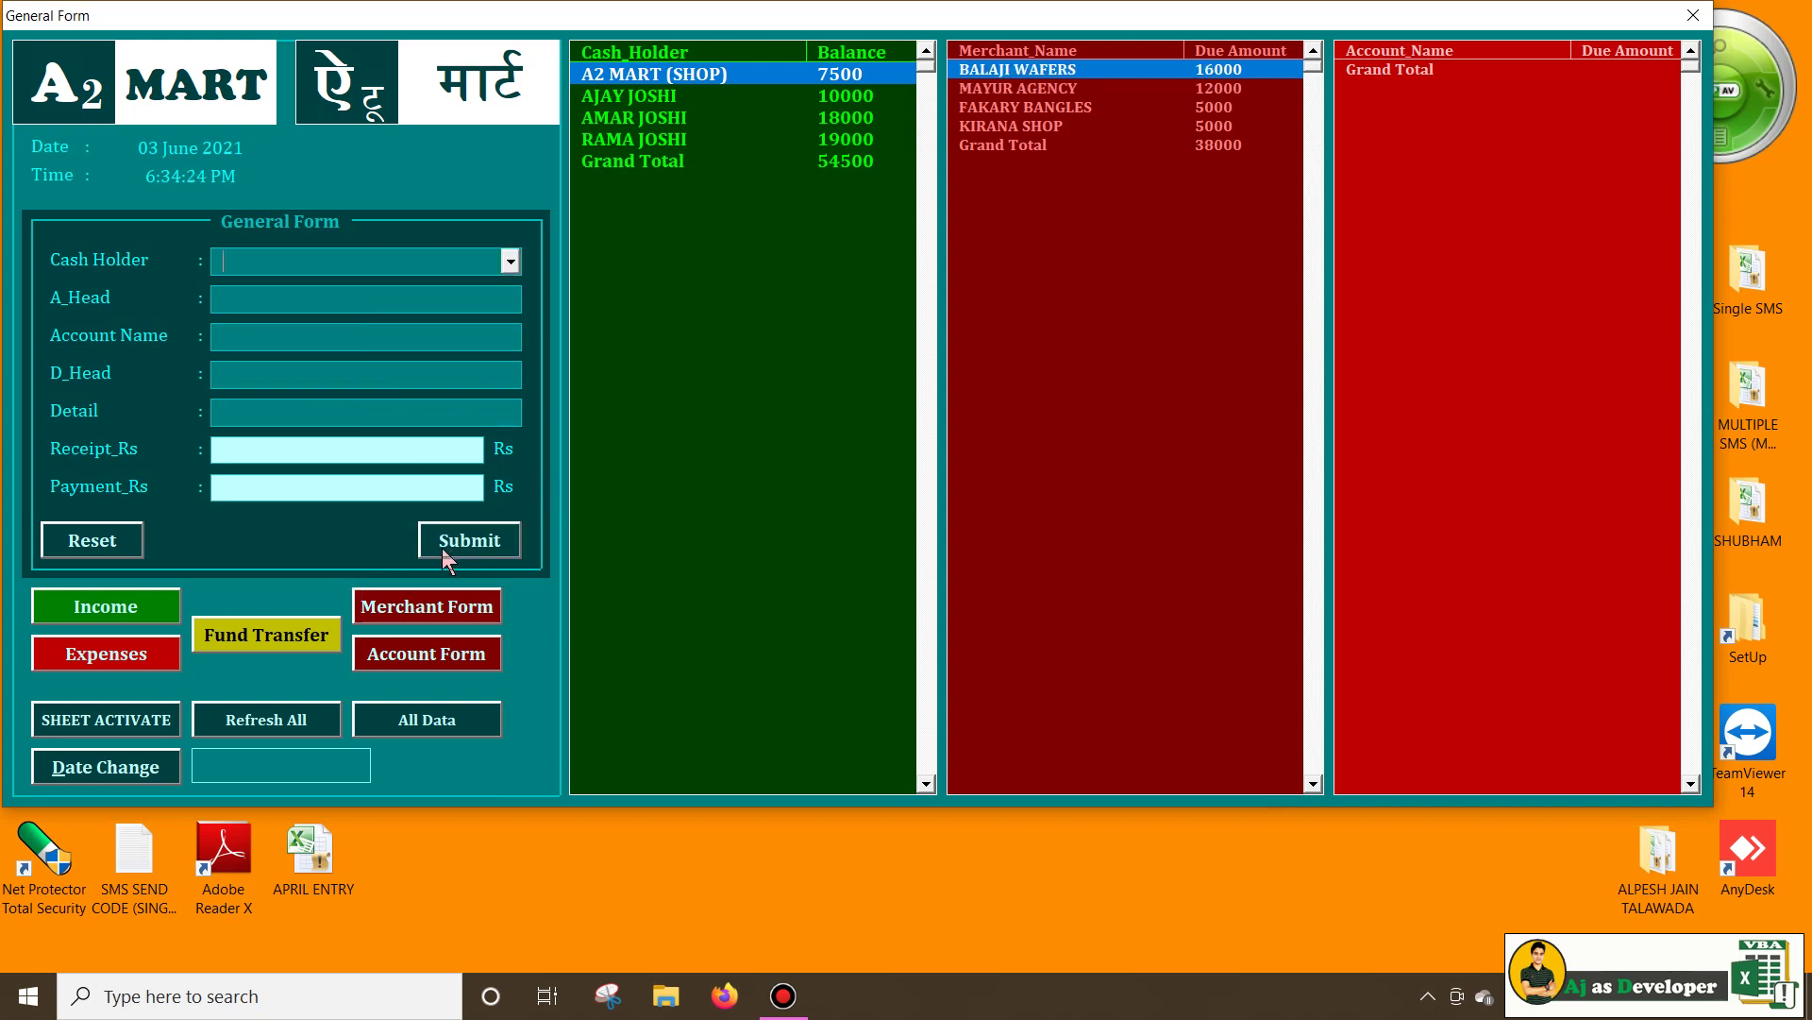
{"action": "left_click", "coordinate": [1147, 196]}
{"action": "left_click", "coordinate": [1022, 68]}
Browse the rows of the merchant due list
{"action": "left_click", "coordinate": [1112, 85]}
{"action": "left_click", "coordinate": [1072, 105]}
{"action": "left_click", "coordinate": [1015, 126]}
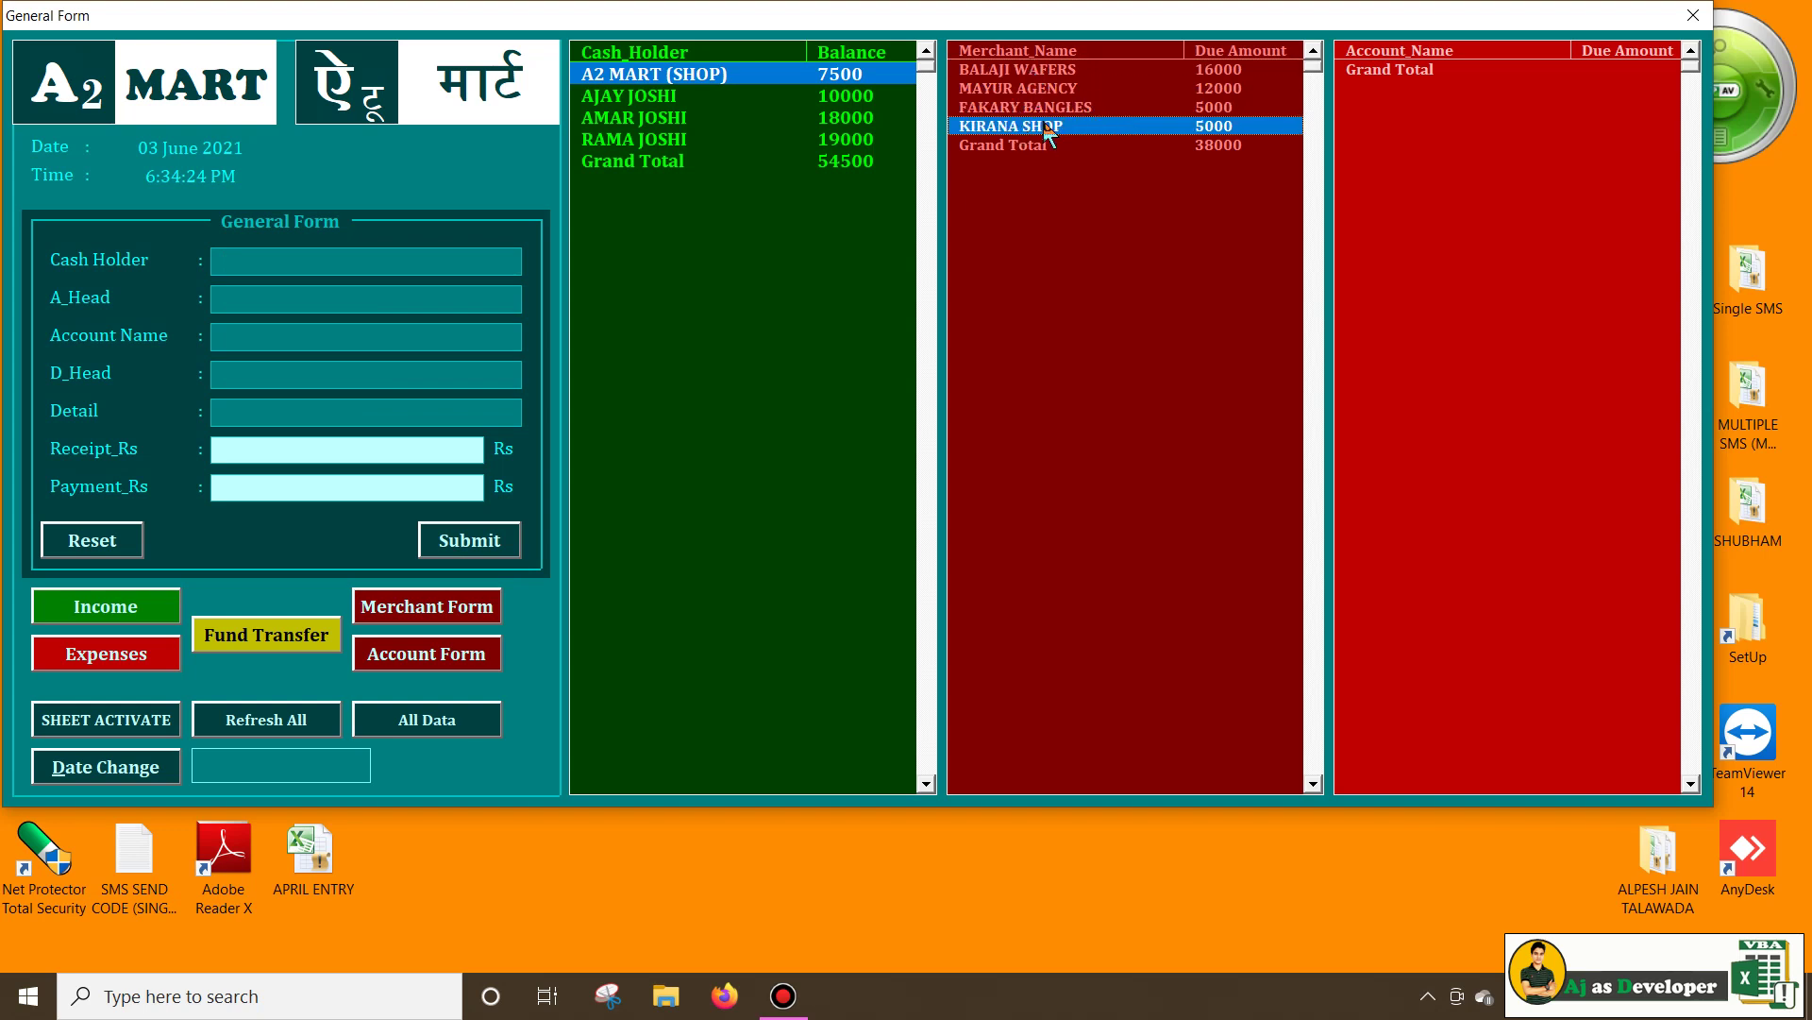
{"action": "left_click", "coordinate": [1095, 300]}
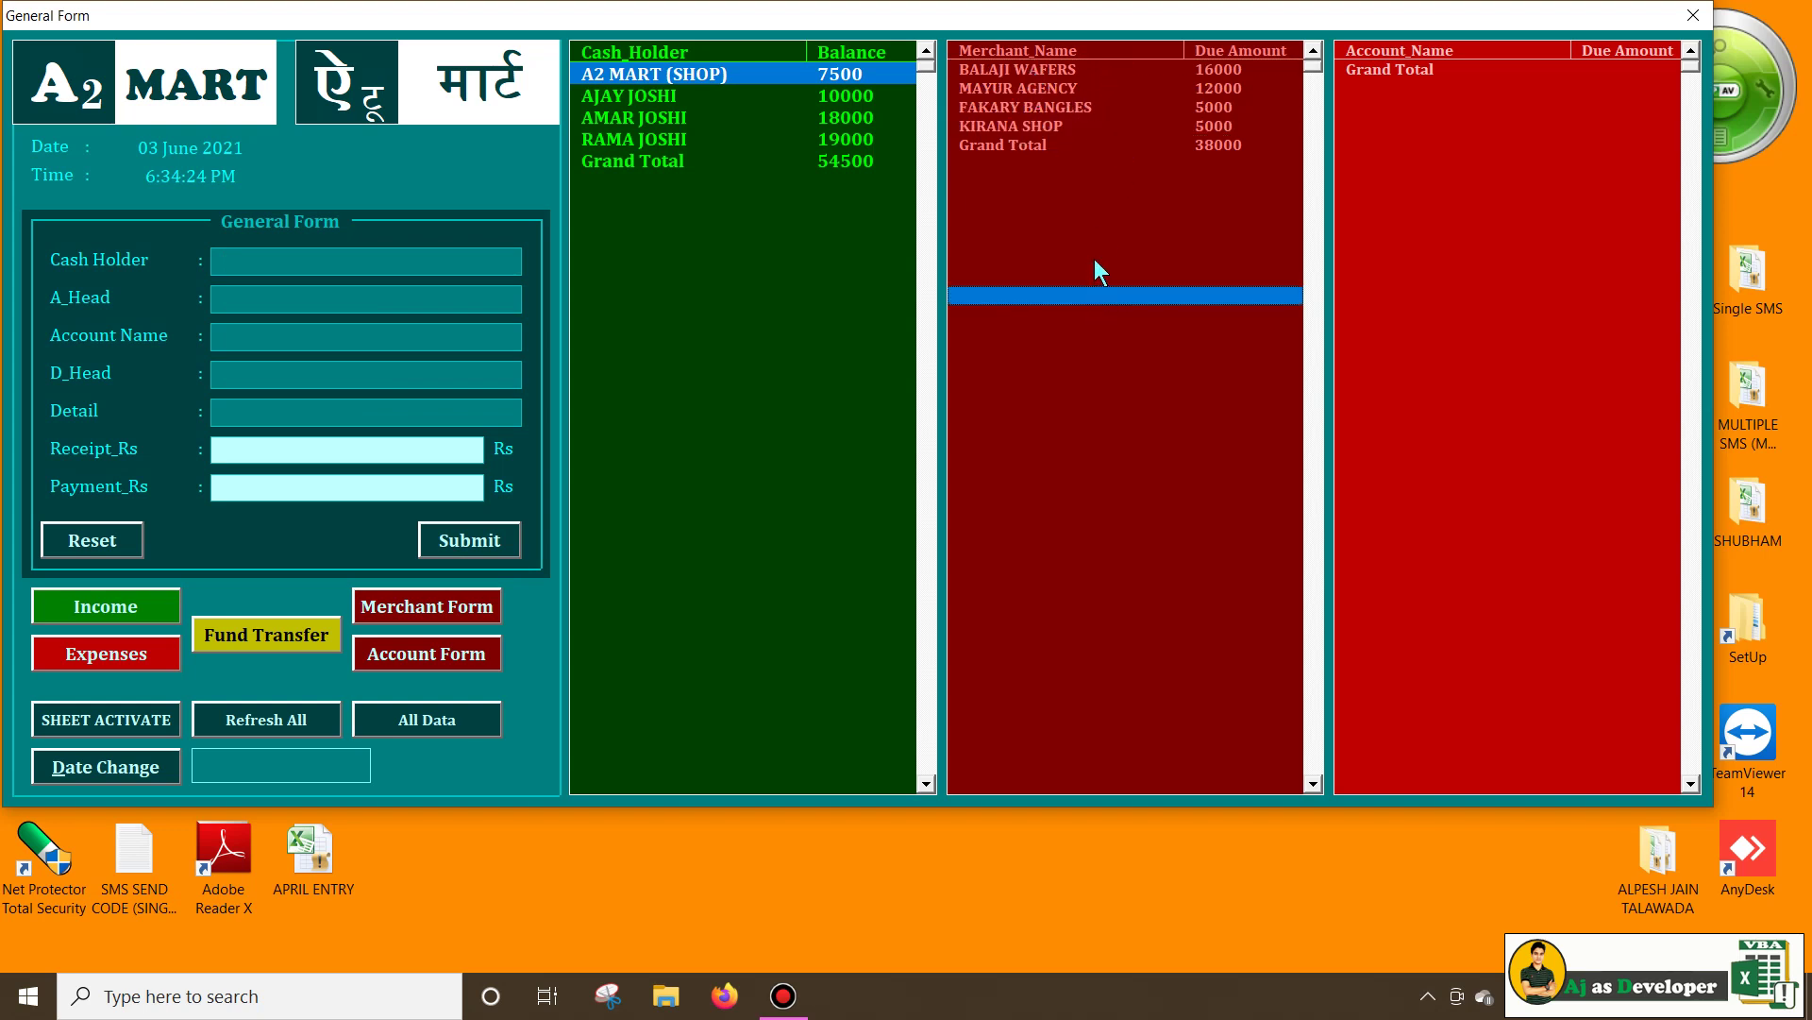
{"action": "left_click", "coordinate": [970, 70]}
{"action": "left_click", "coordinate": [1127, 168]}
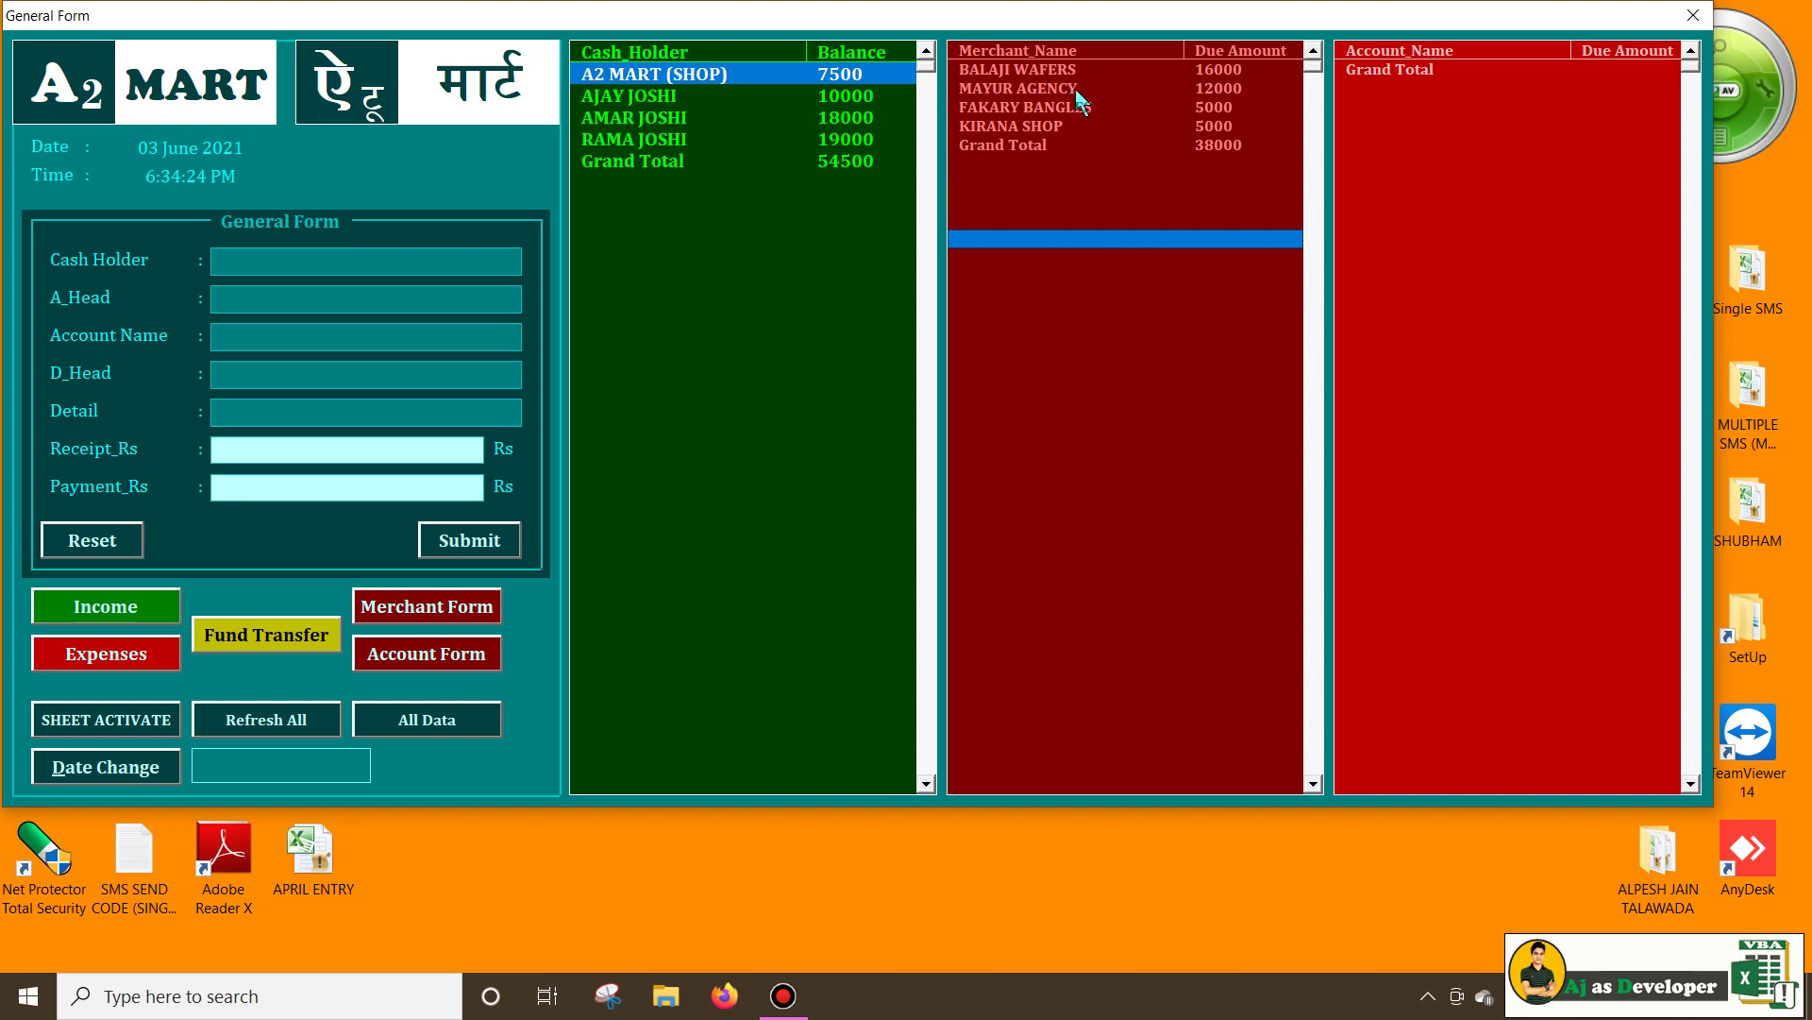
{"action": "left_click", "coordinate": [416, 607]}
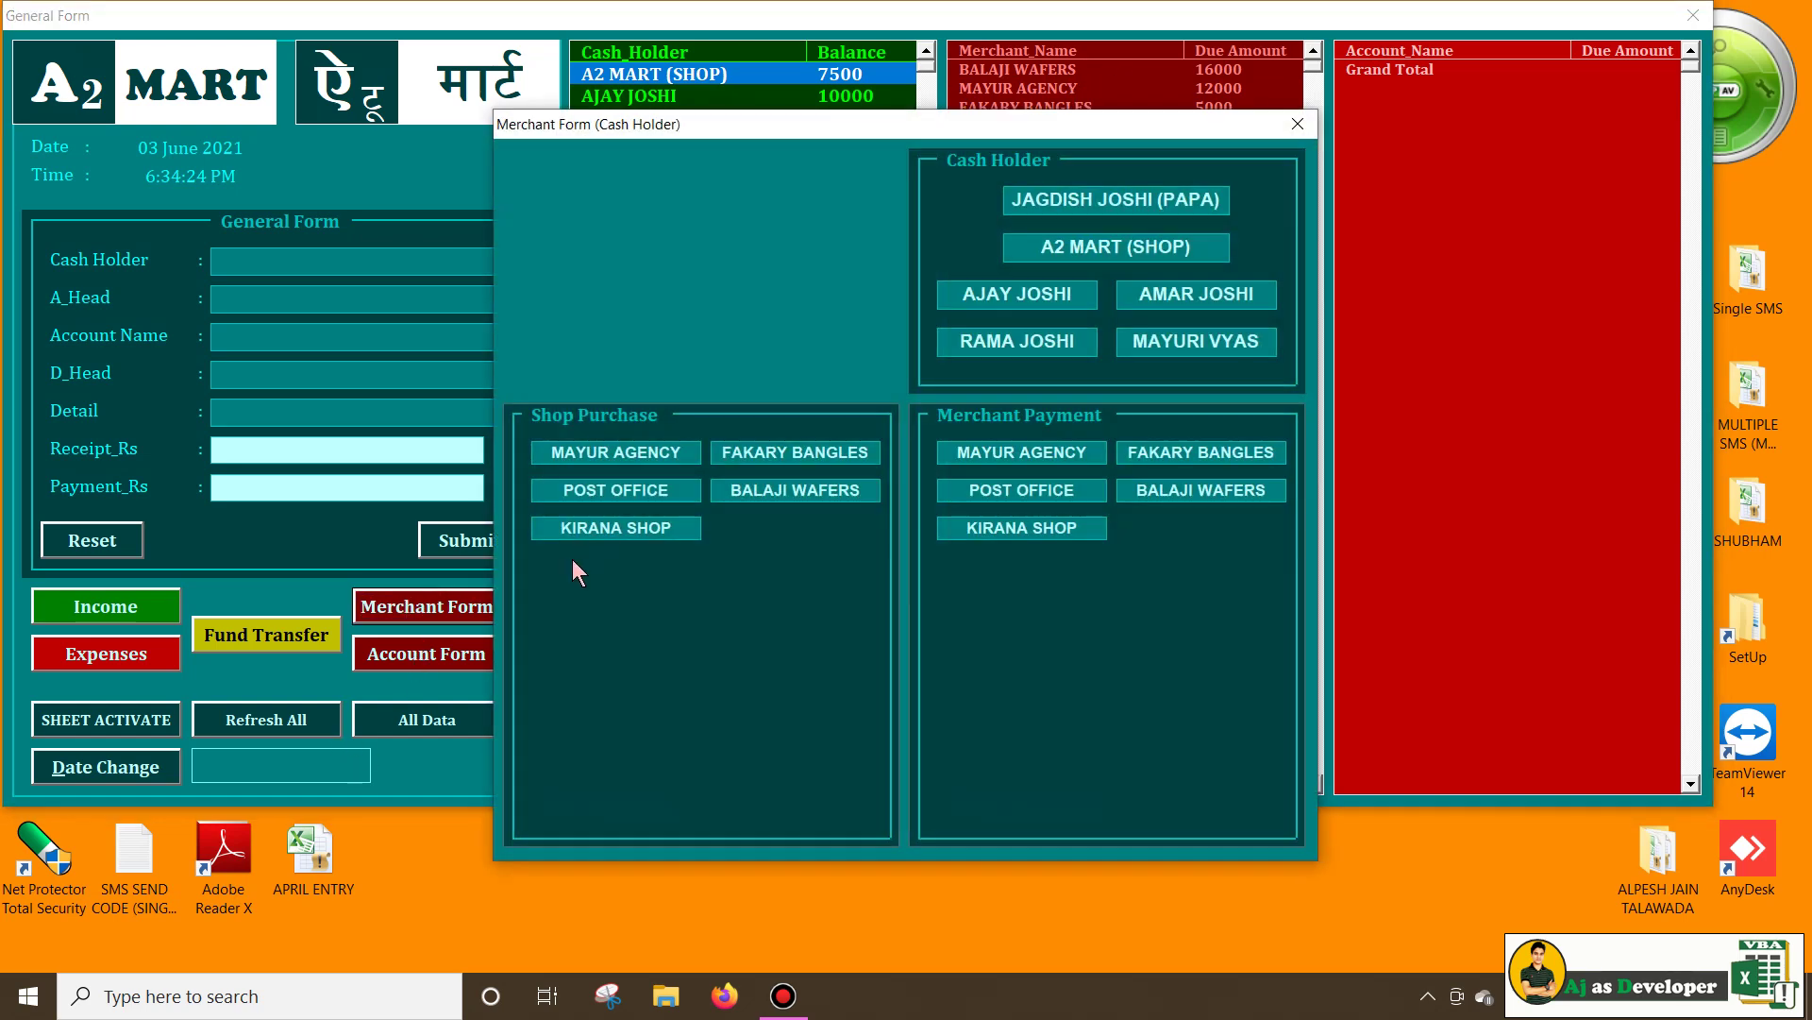
{"action": "left_click_drag", "start_coordinate": [1065, 131], "coordinate": [712, 226]}
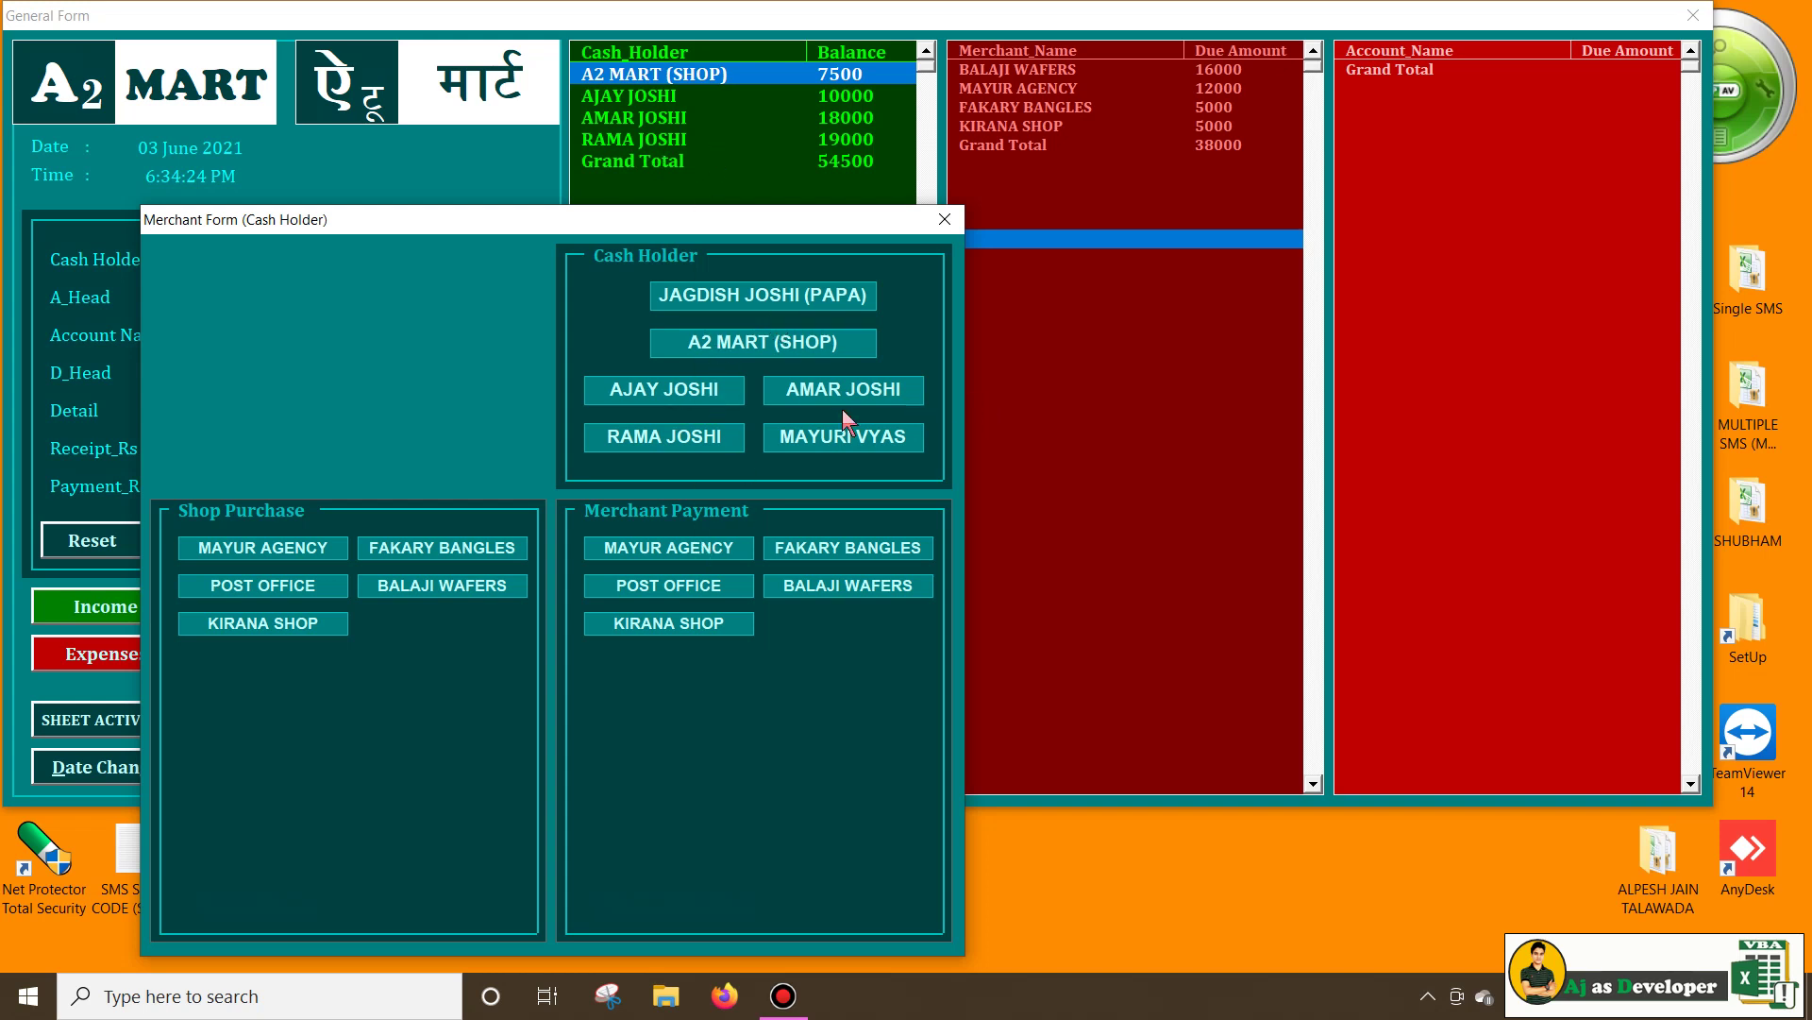
{"action": "left_click_drag", "start_coordinate": [553, 220], "coordinate": [1057, 143]}
{"action": "left_click", "coordinate": [1225, 320]}
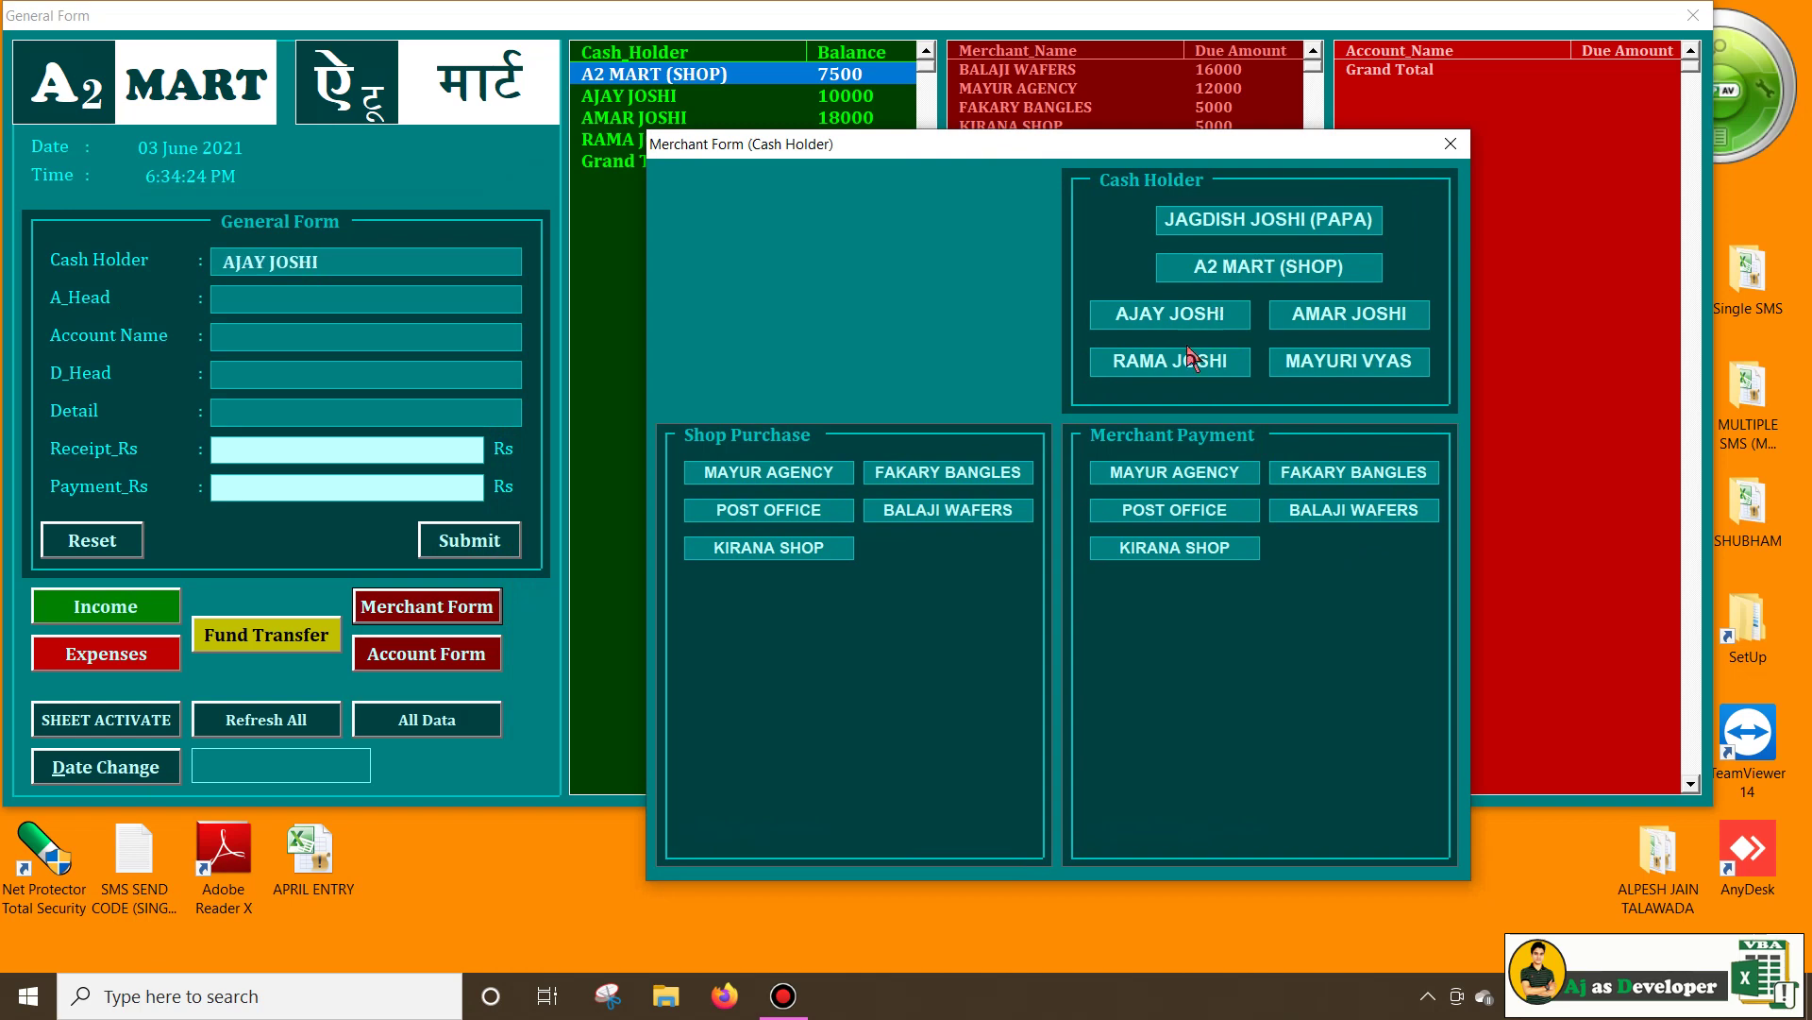
{"action": "left_click", "coordinate": [1181, 363]}
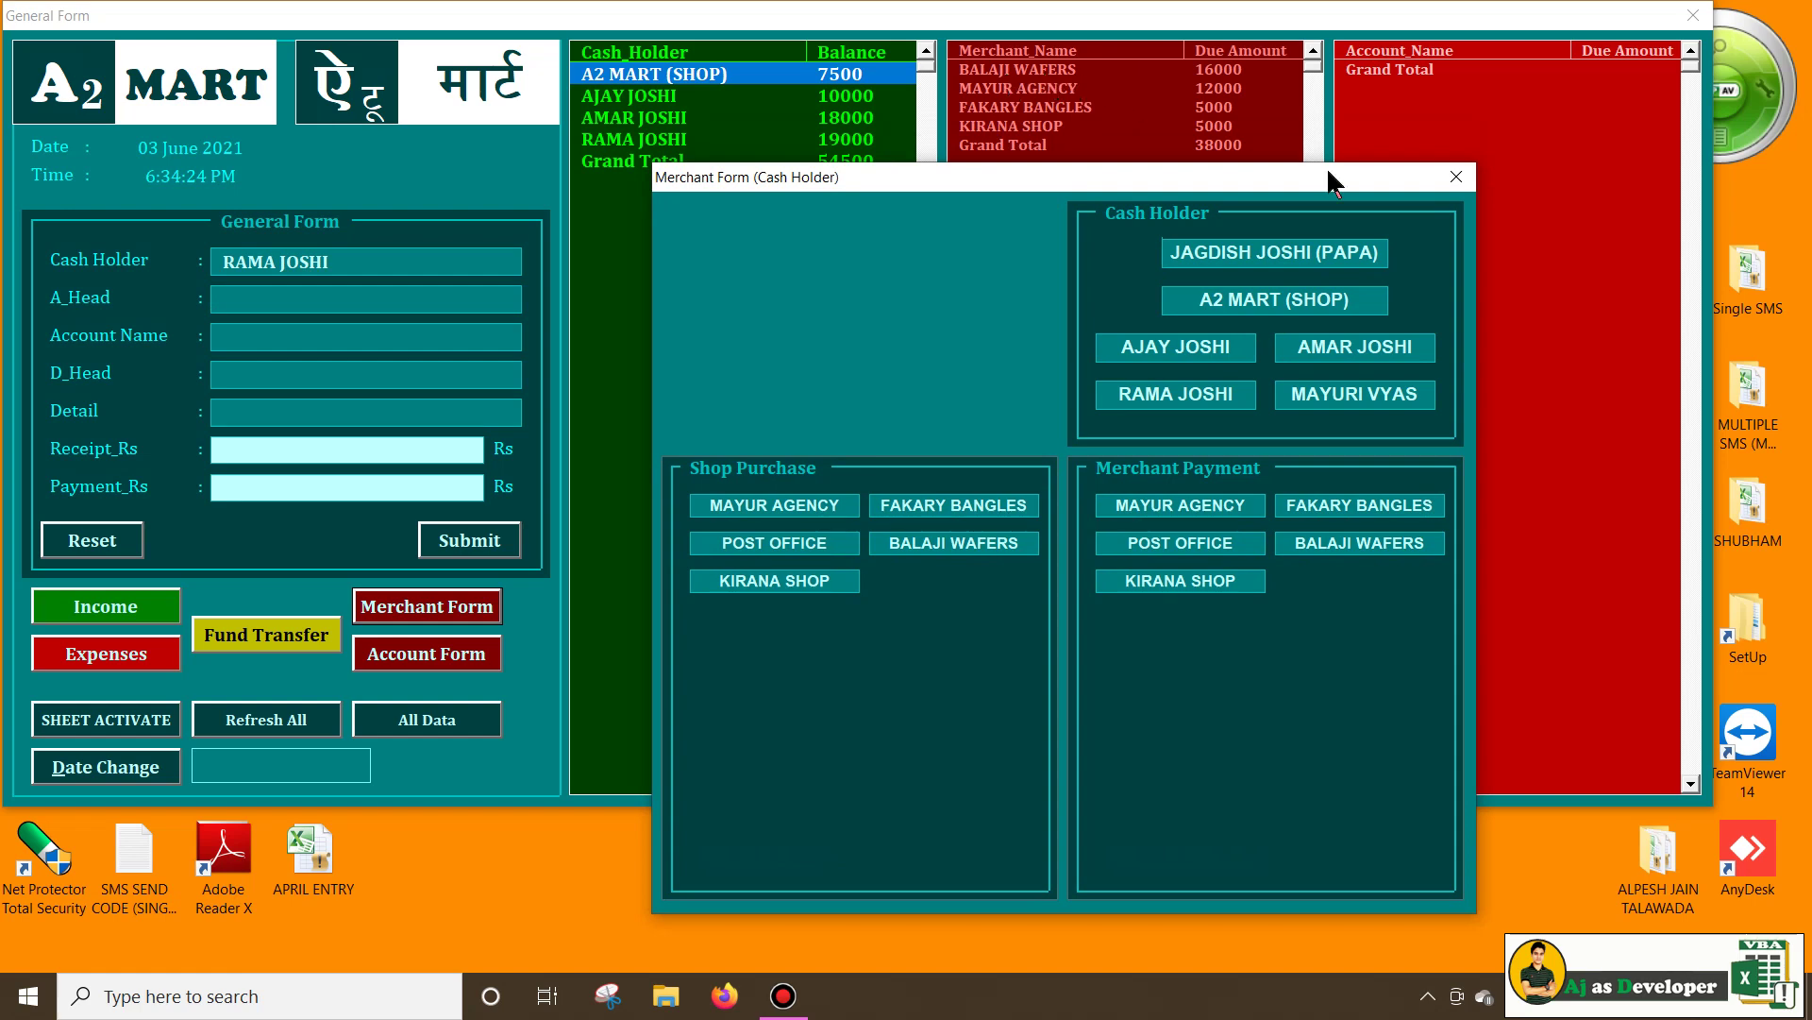
{"action": "left_click", "coordinate": [1359, 541]}
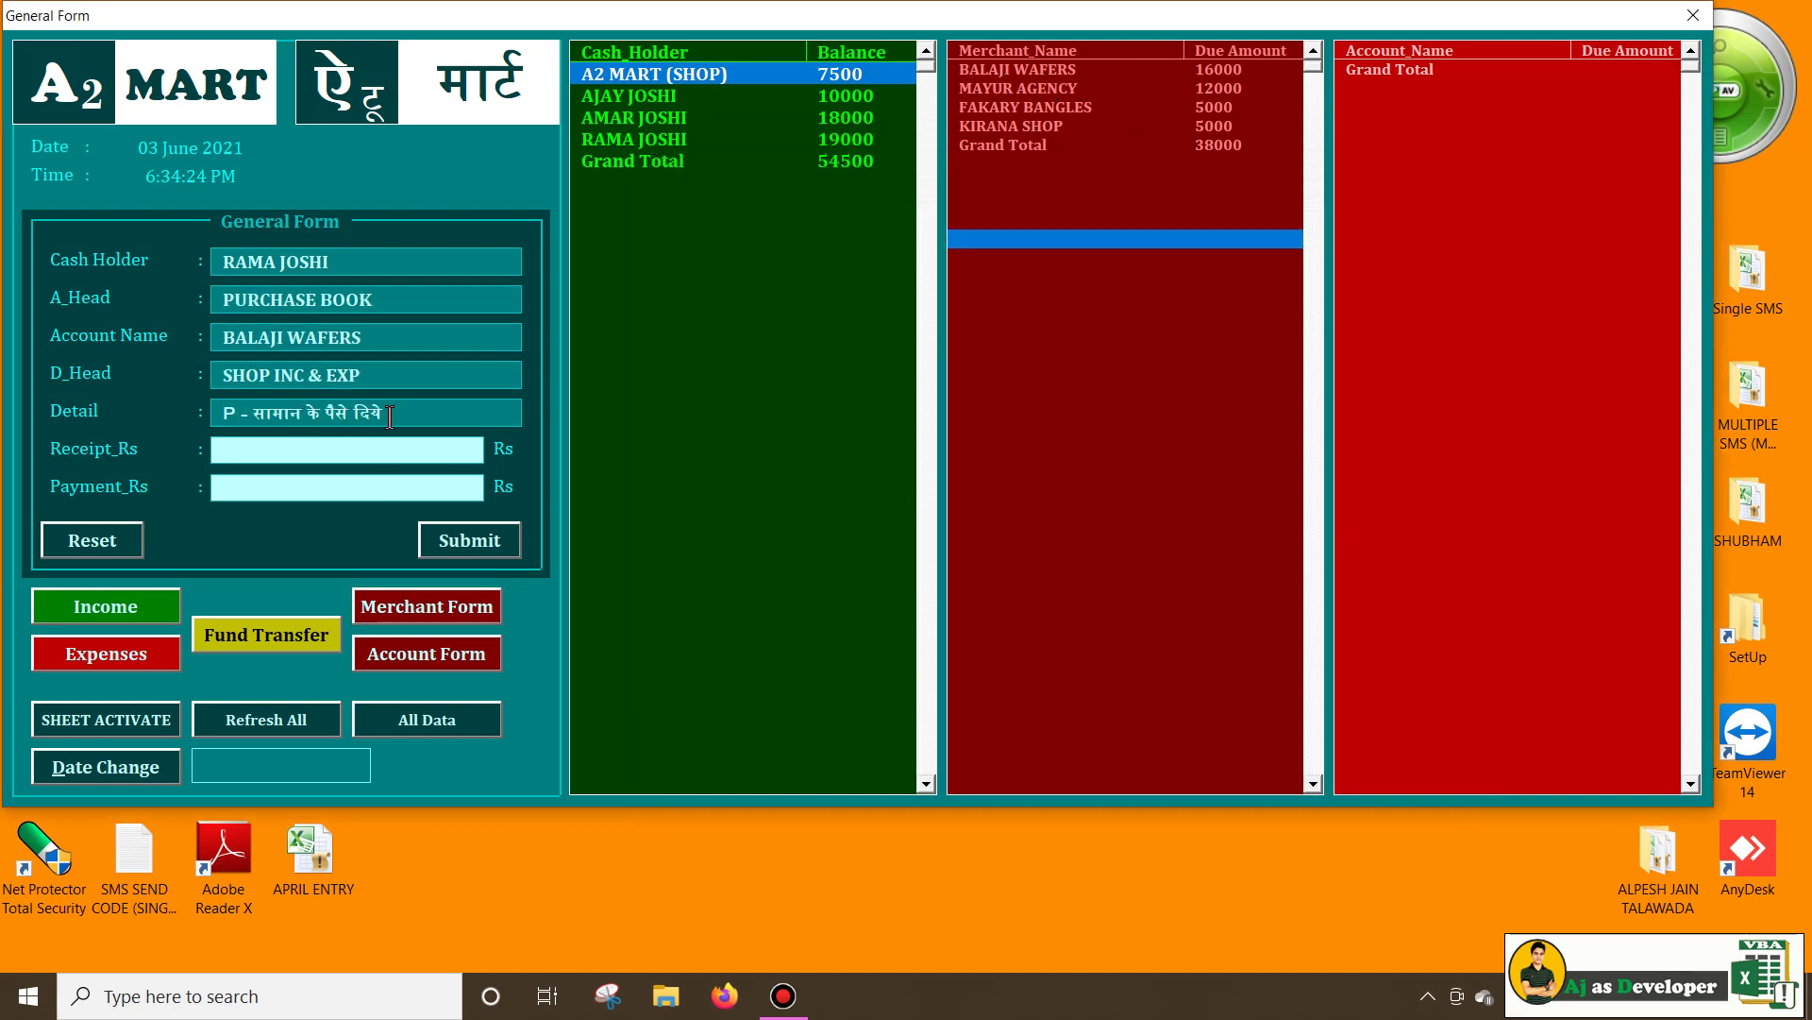
{"action": "type", "text": "16000"}
{"action": "left_click", "coordinate": [477, 544]}
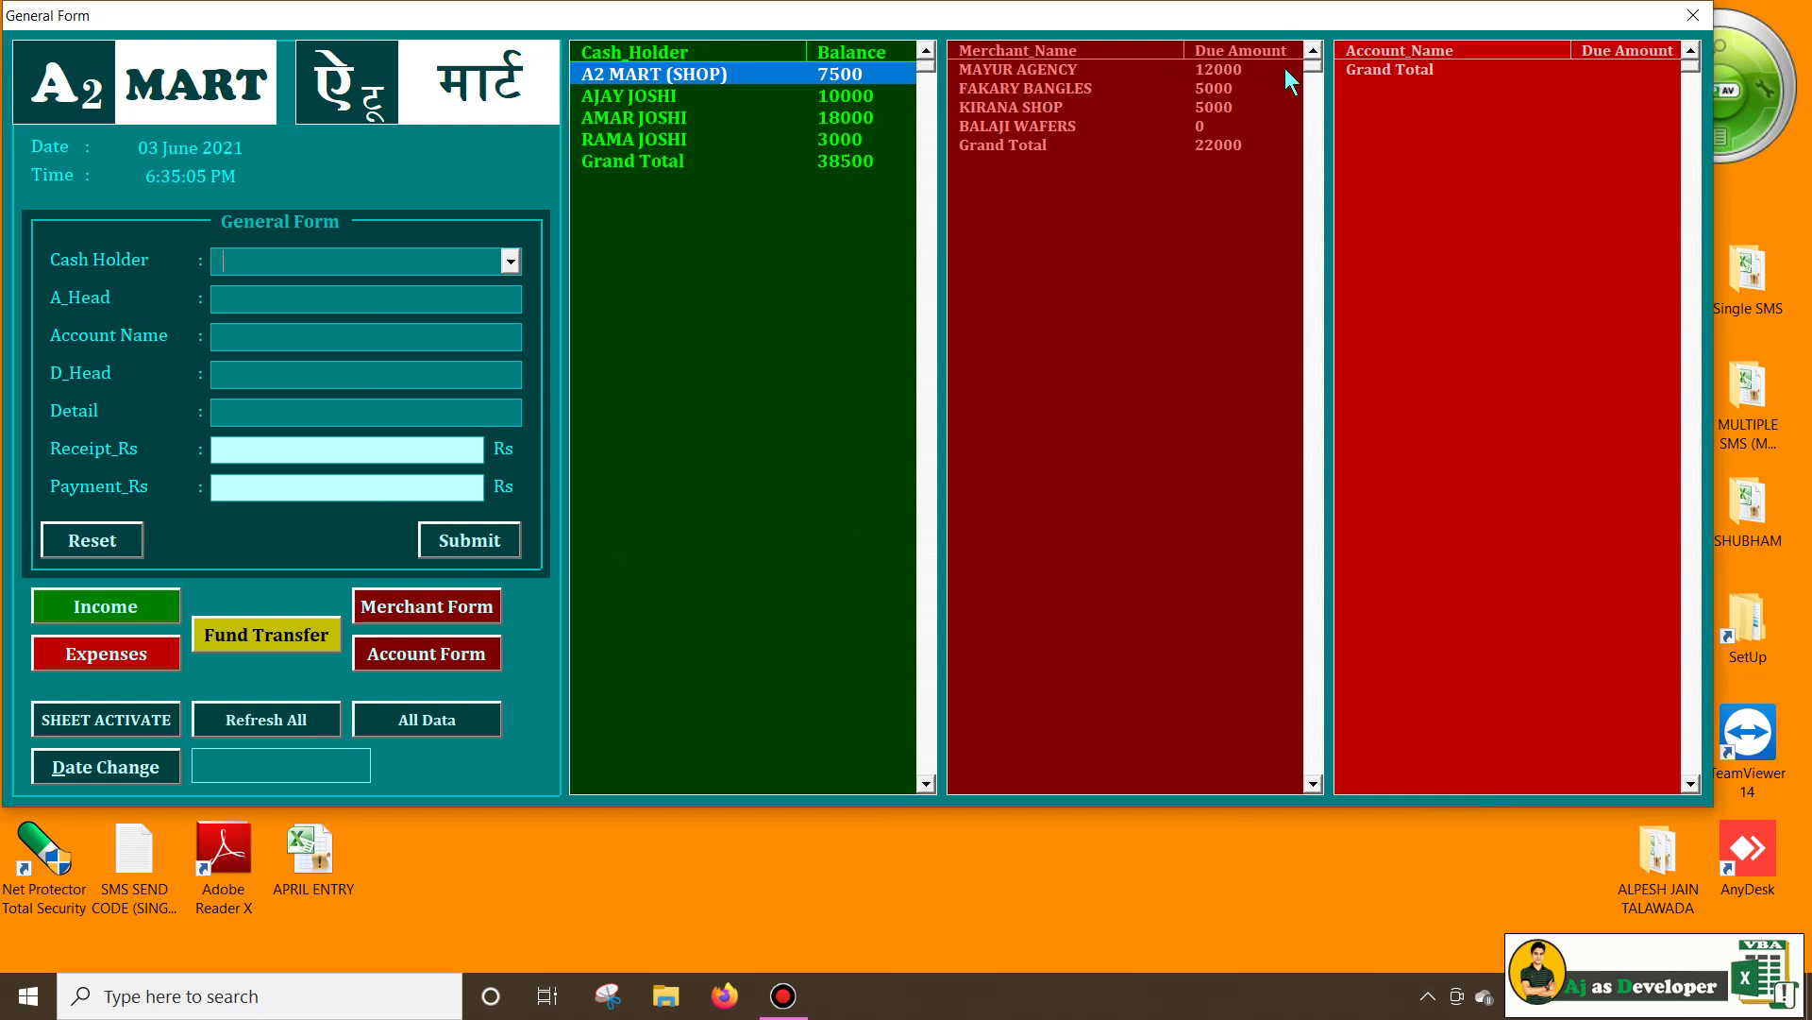
{"action": "left_click", "coordinate": [1075, 128]}
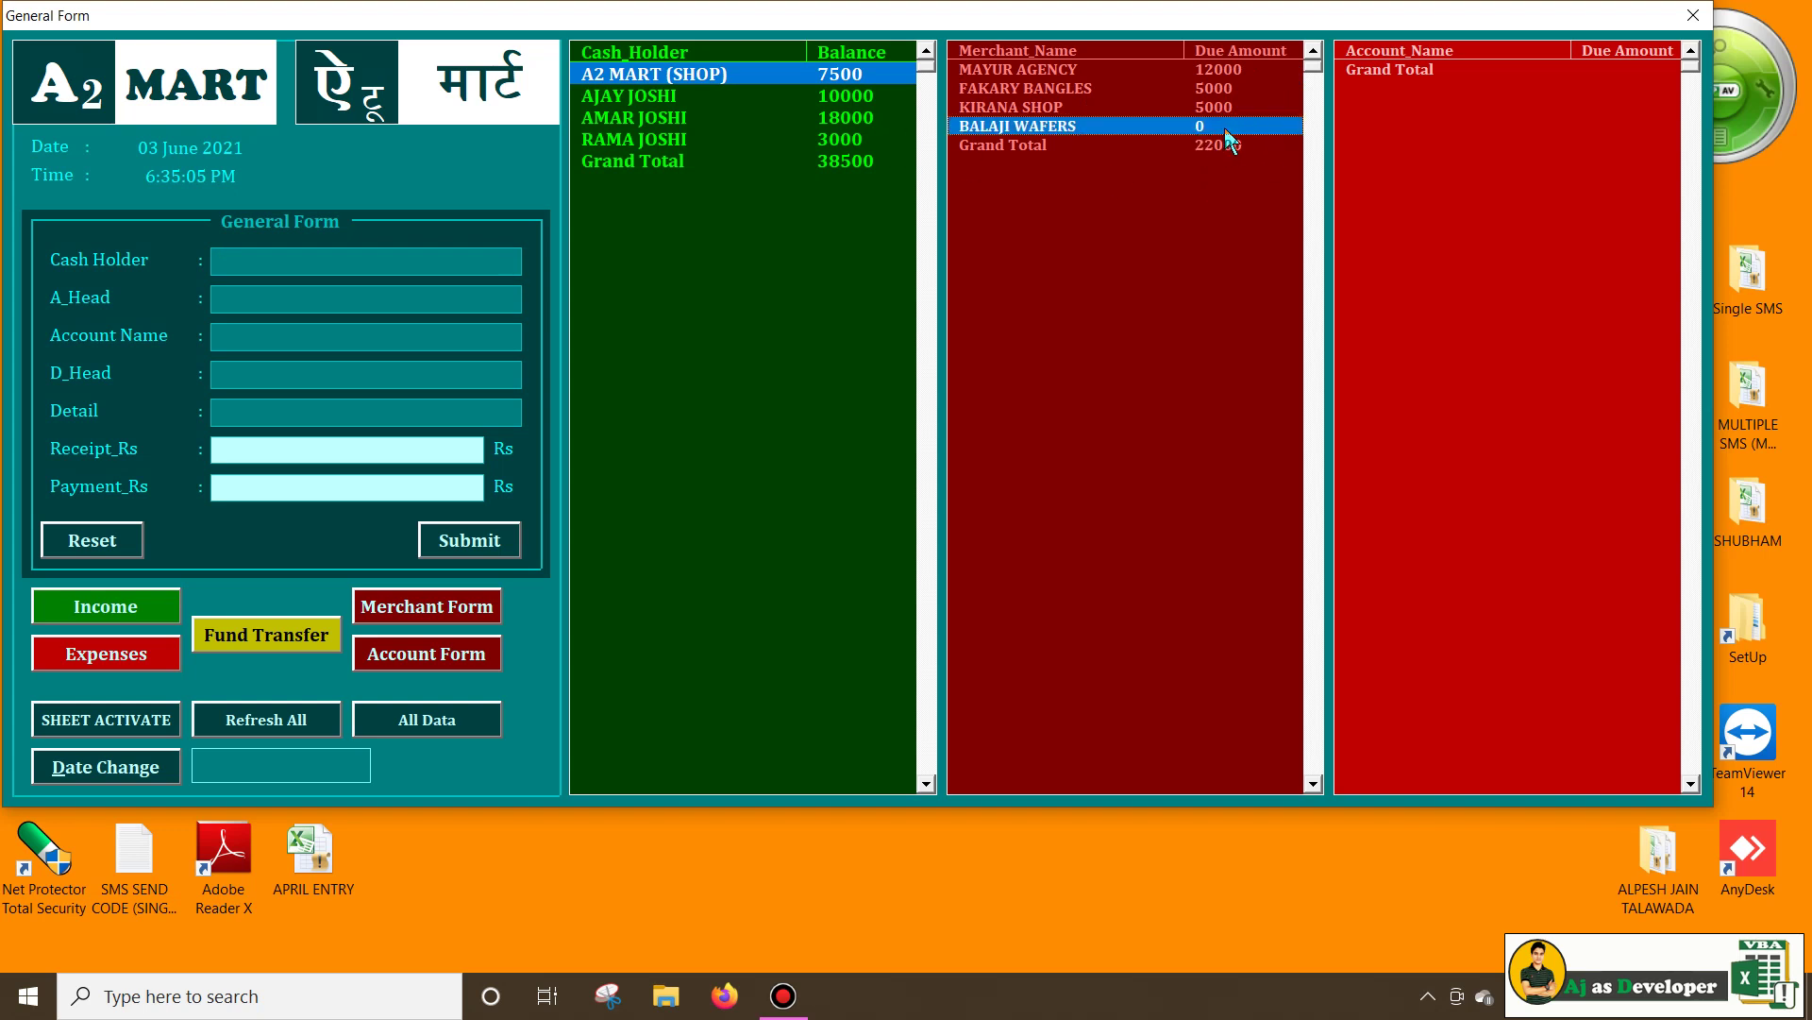
Filter Merchant_Name to due Does Not Equal 0, then close and reopen A2 MART SOFTWARE
{"action": "left_click", "coordinate": [134, 718]}
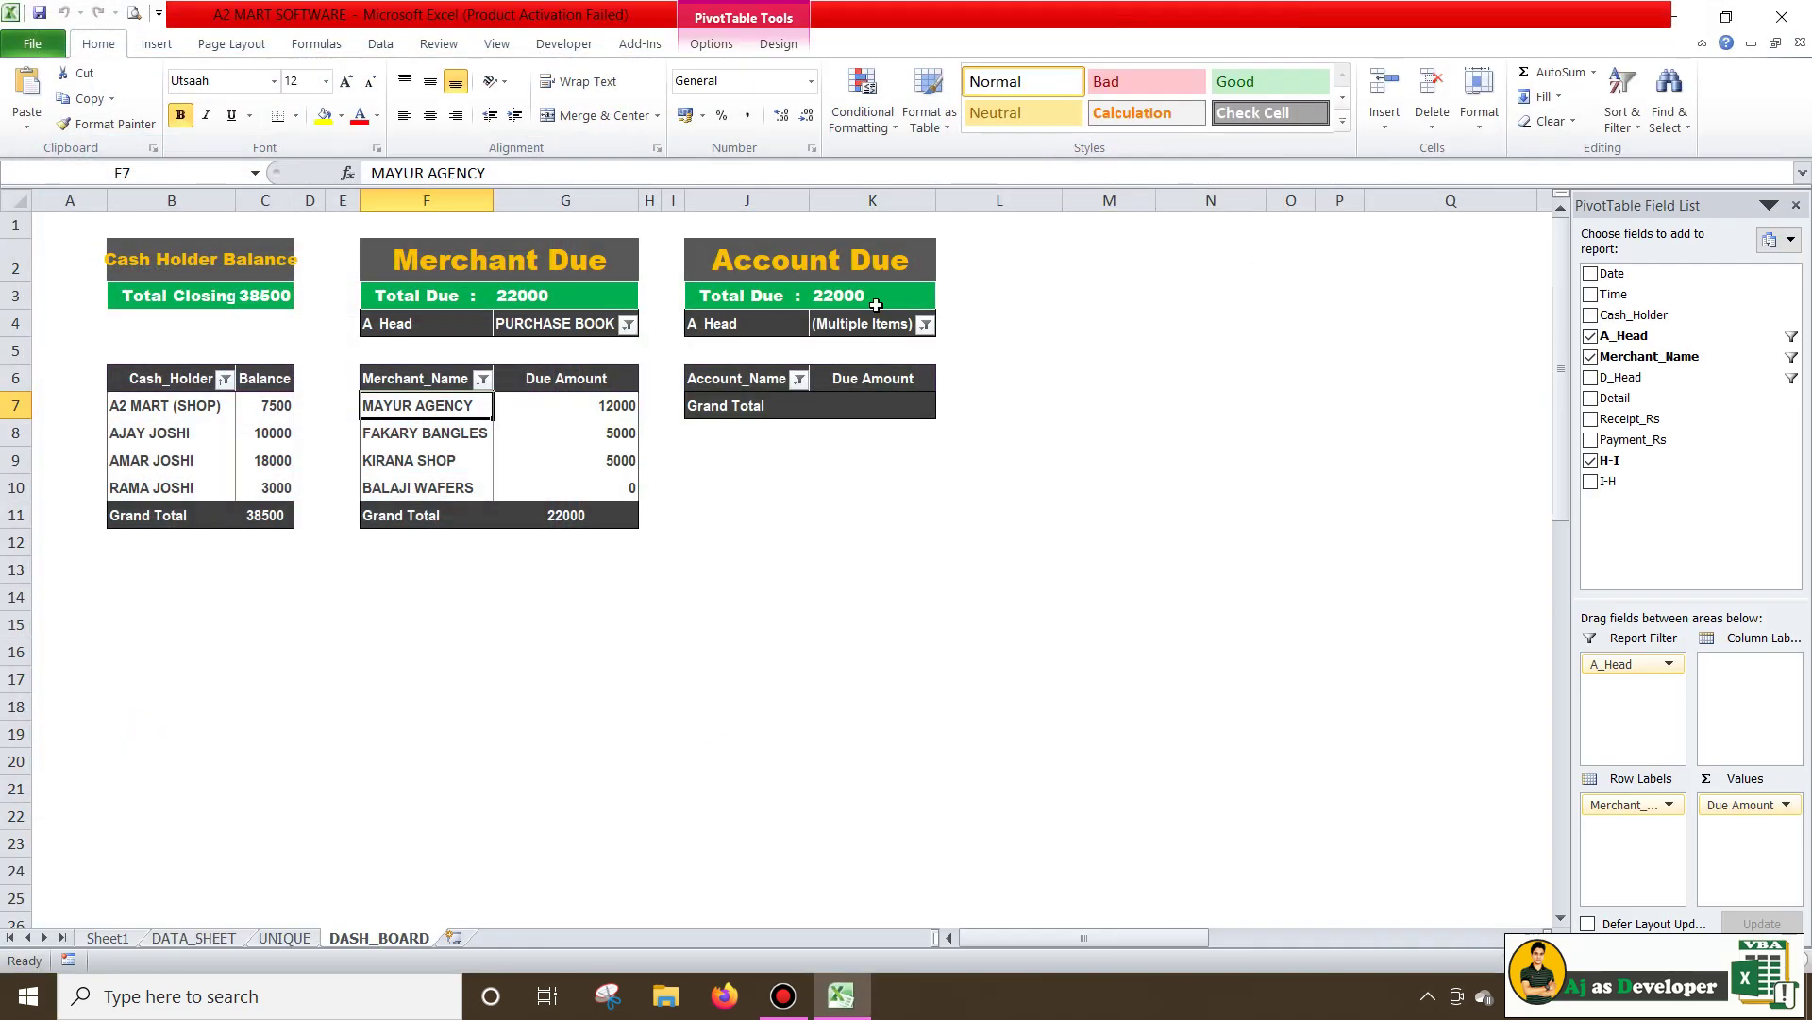
{"action": "left_click", "coordinate": [483, 379]}
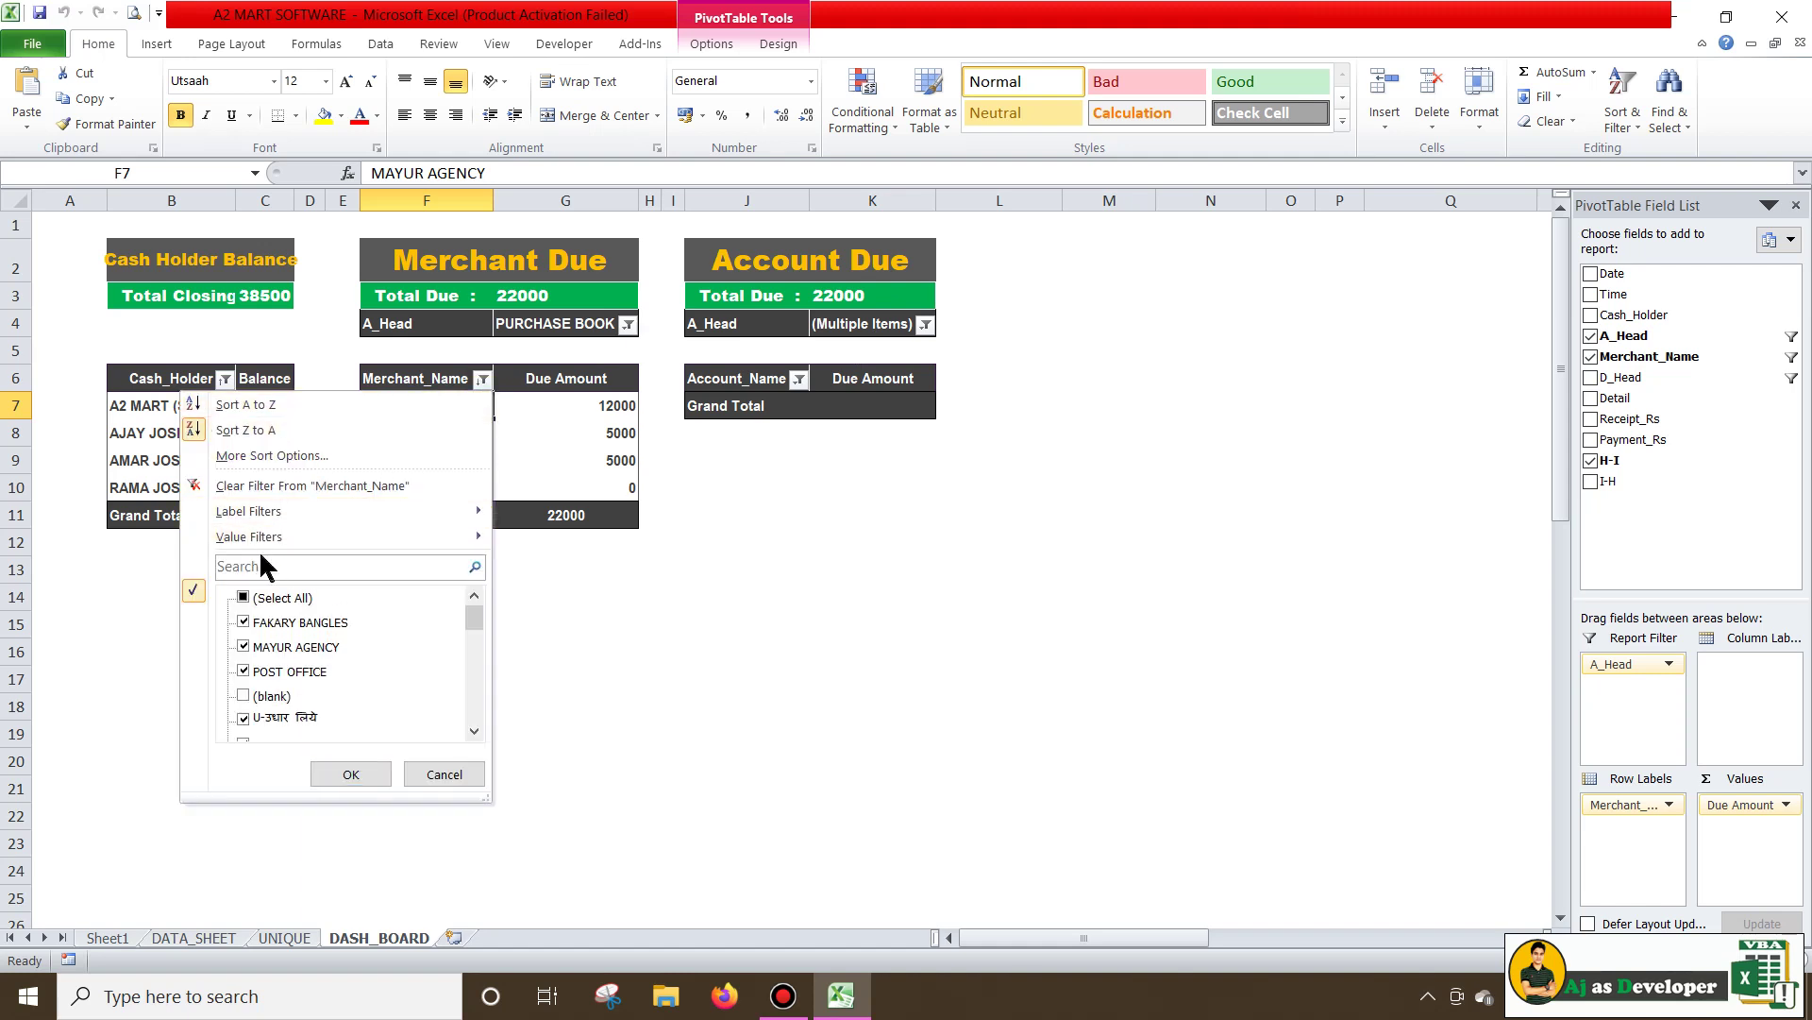
{"action": "mouse_move", "coordinate": [267, 537]}
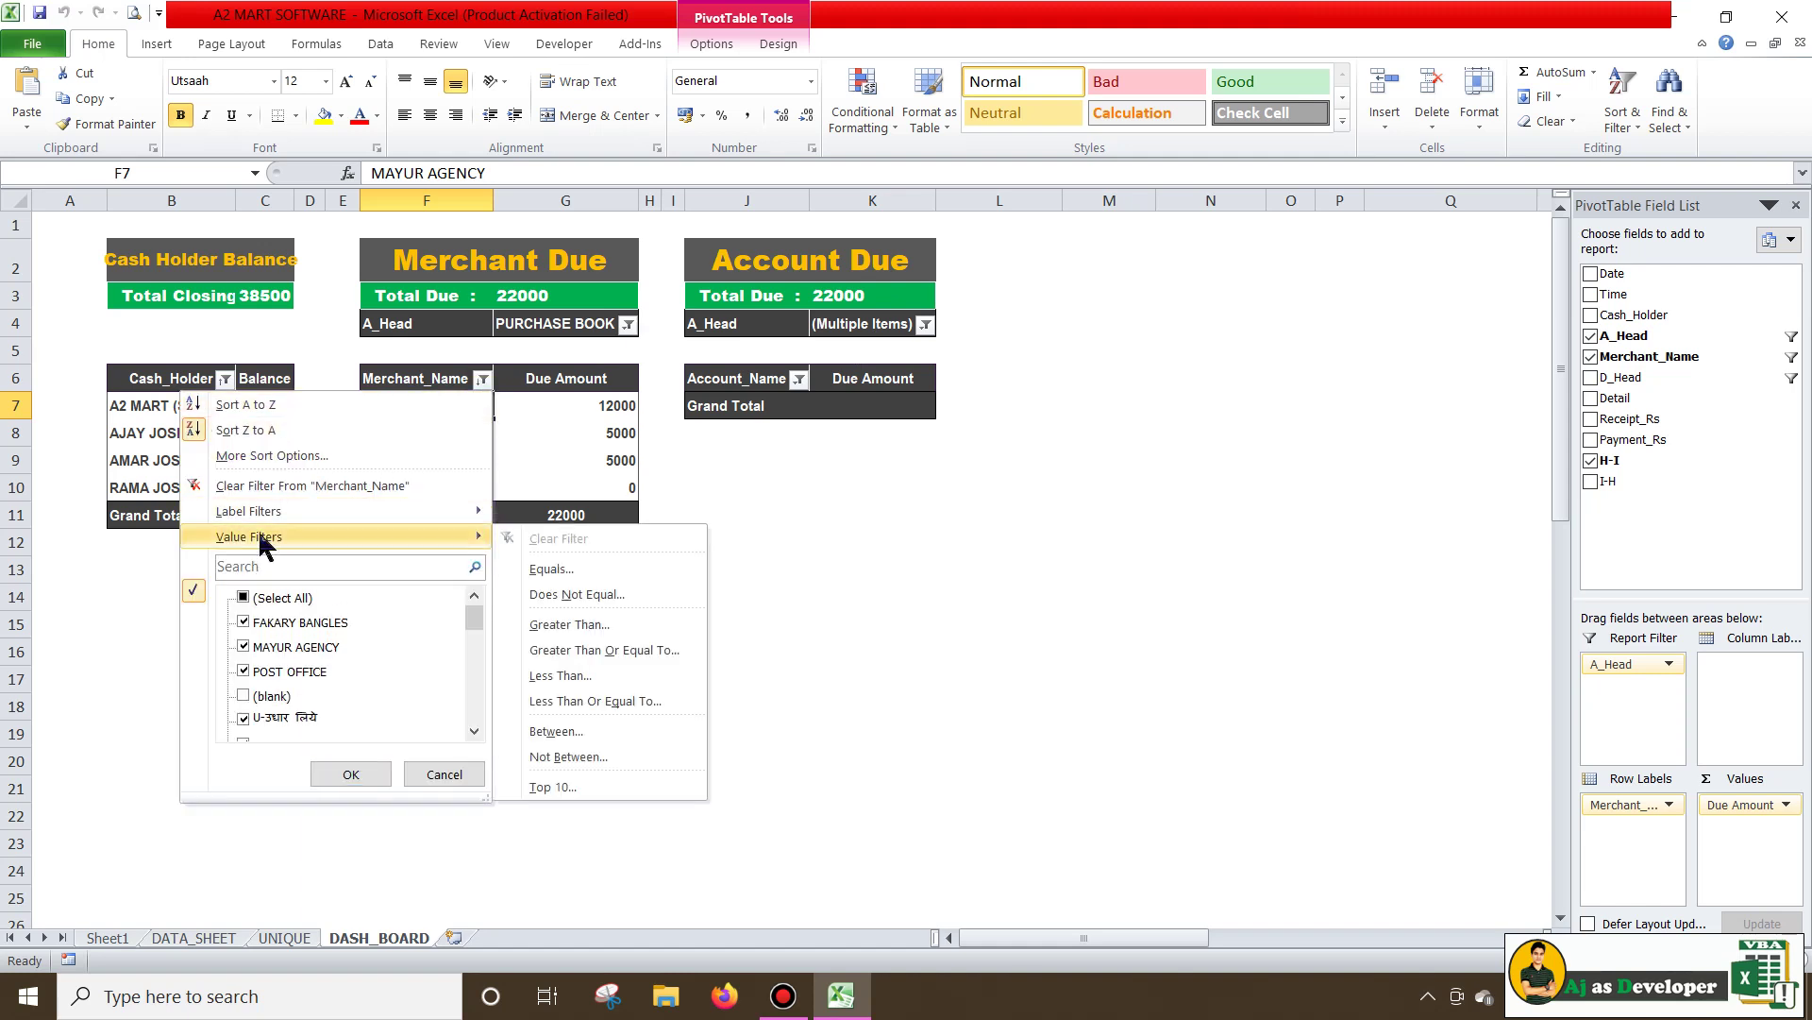
{"action": "left_click", "coordinate": [578, 597]}
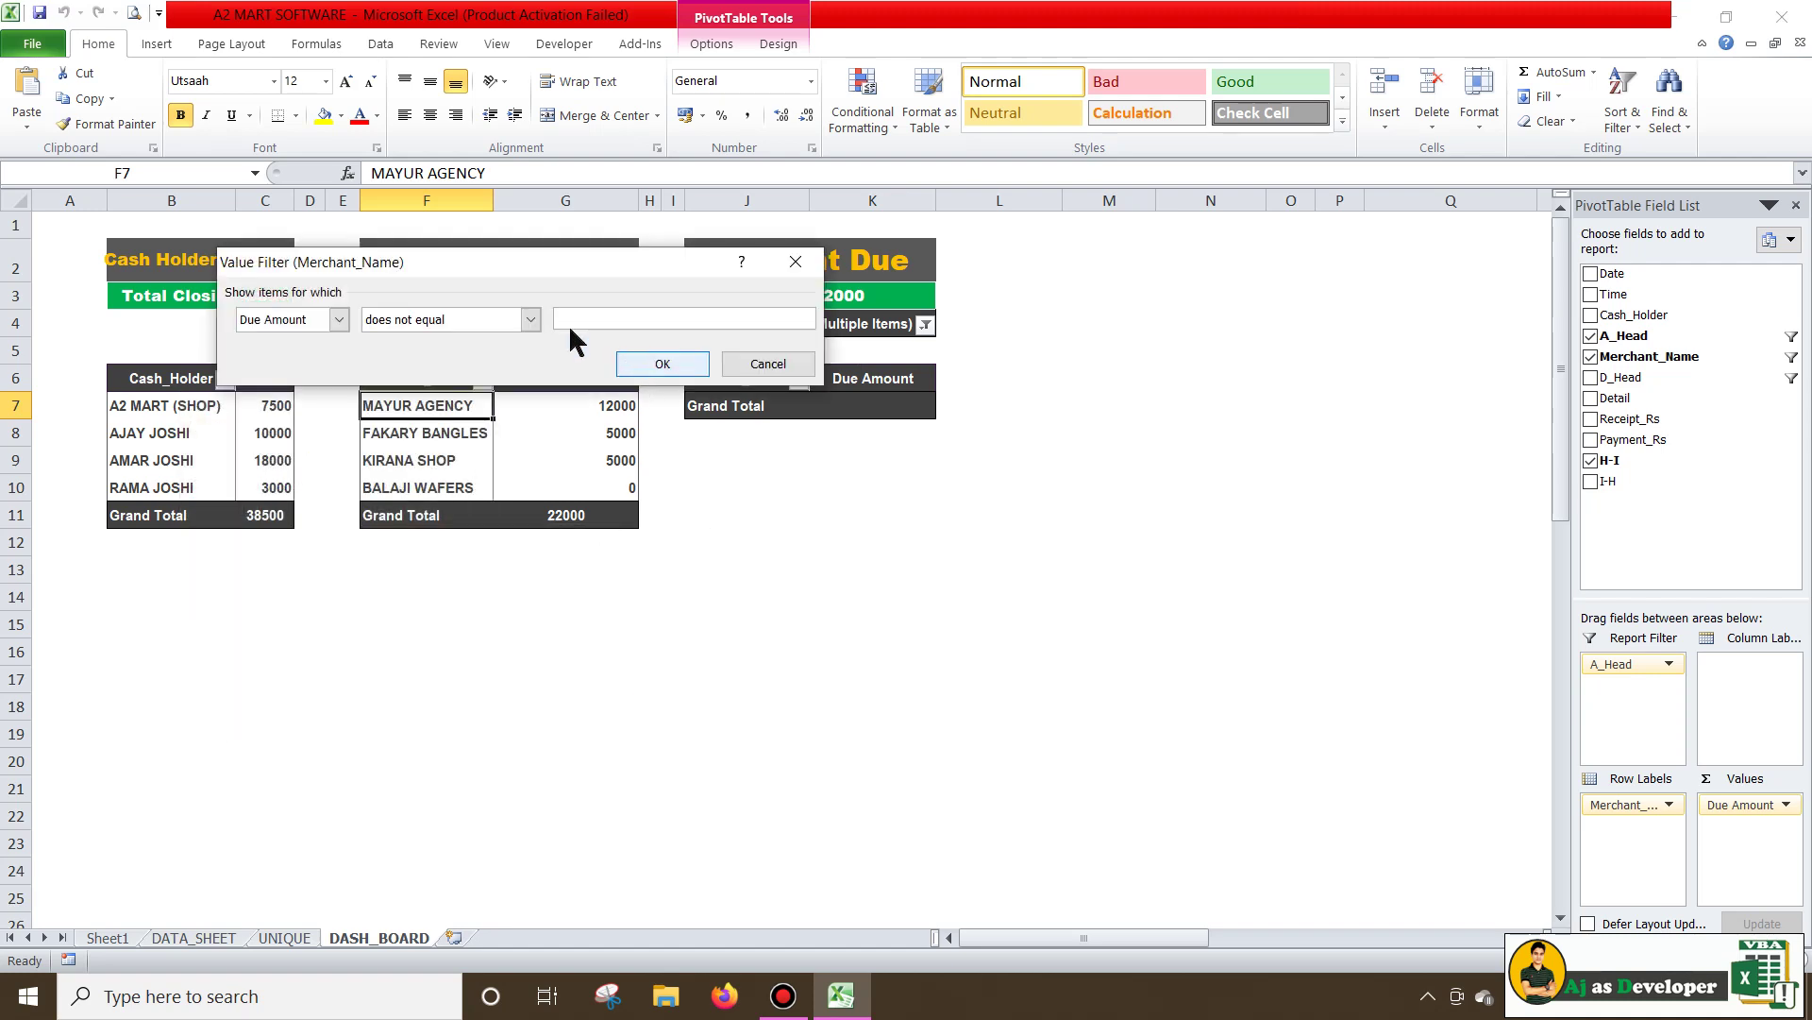
{"action": "type", "text": "0"}
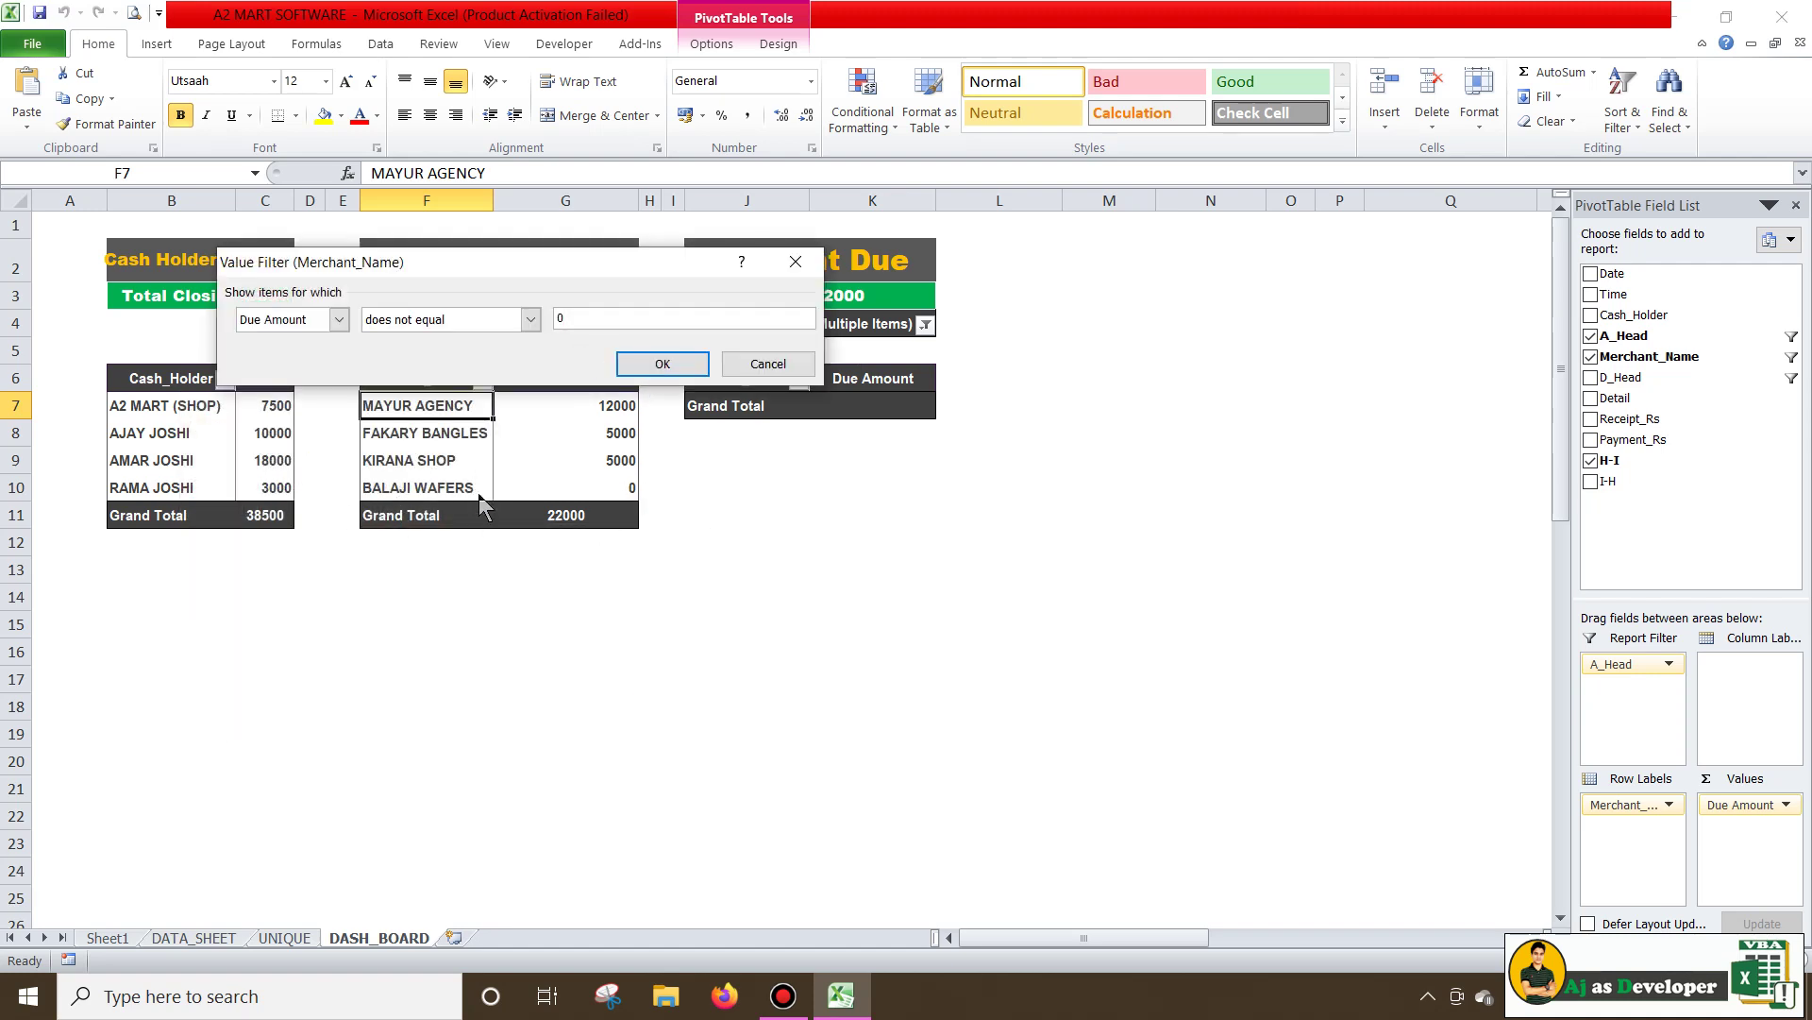
{"action": "left_click", "coordinate": [662, 364]}
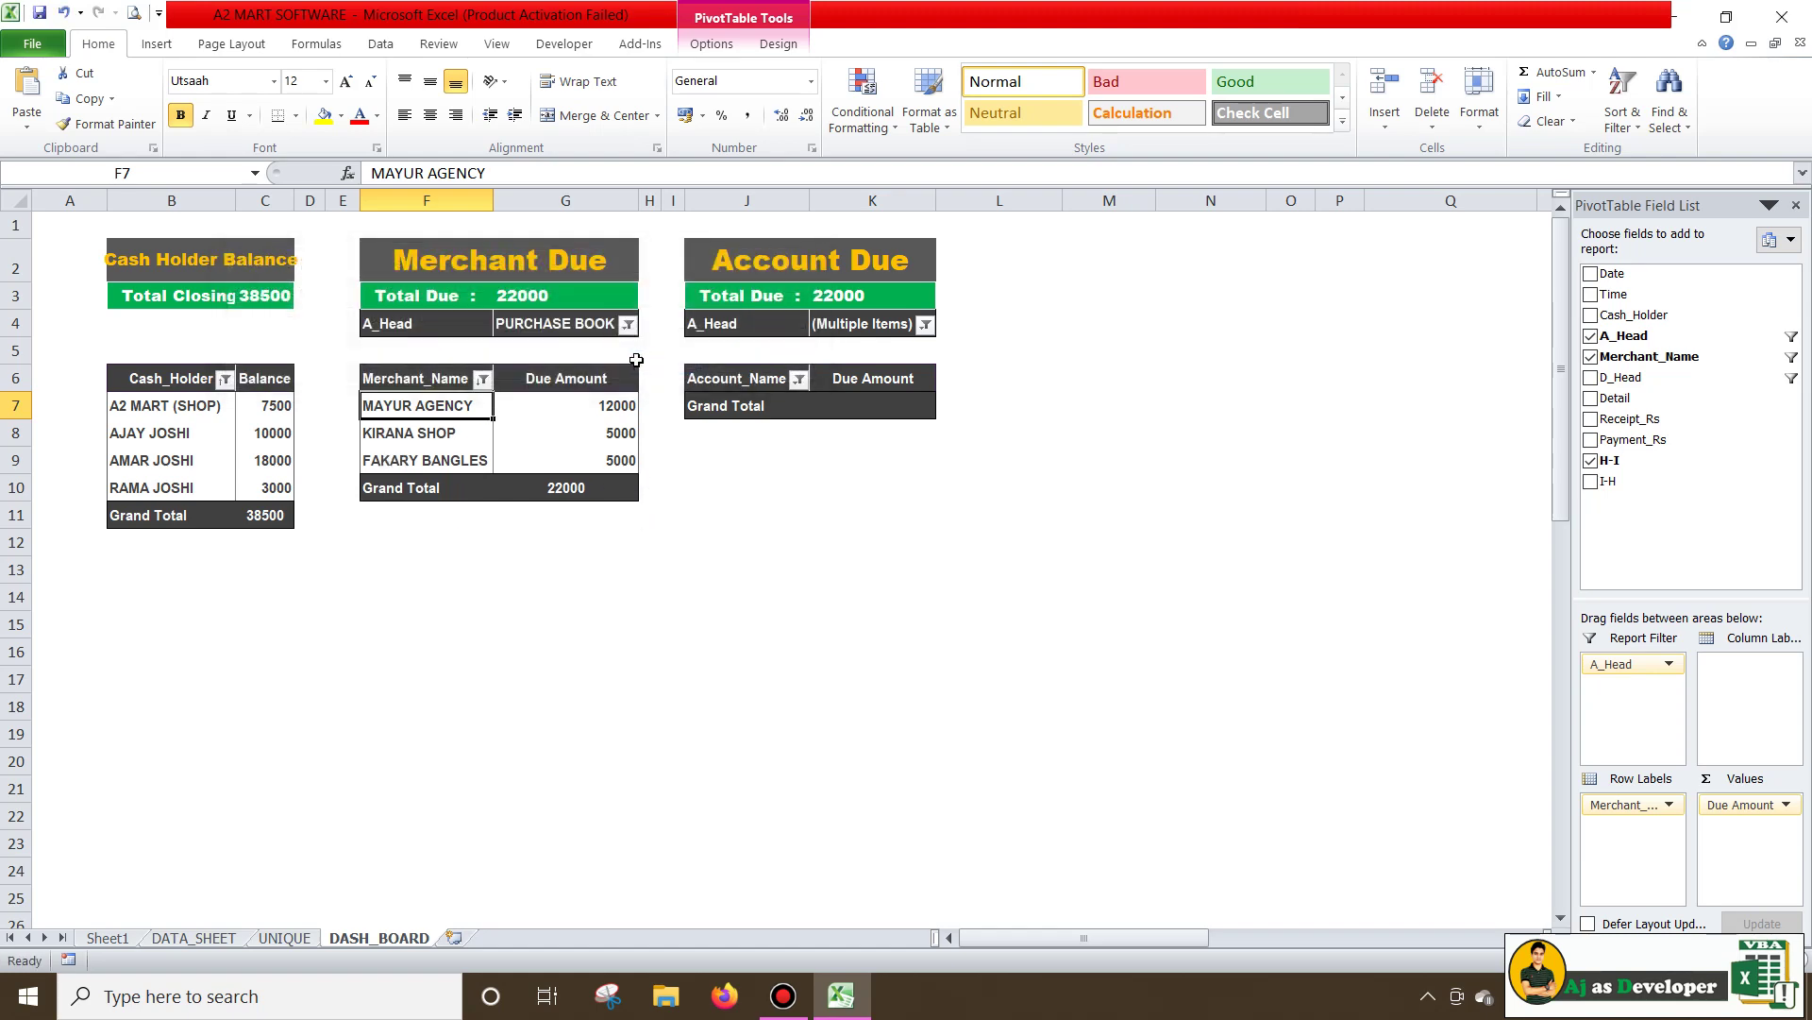
{"action": "left_click", "coordinate": [572, 426]}
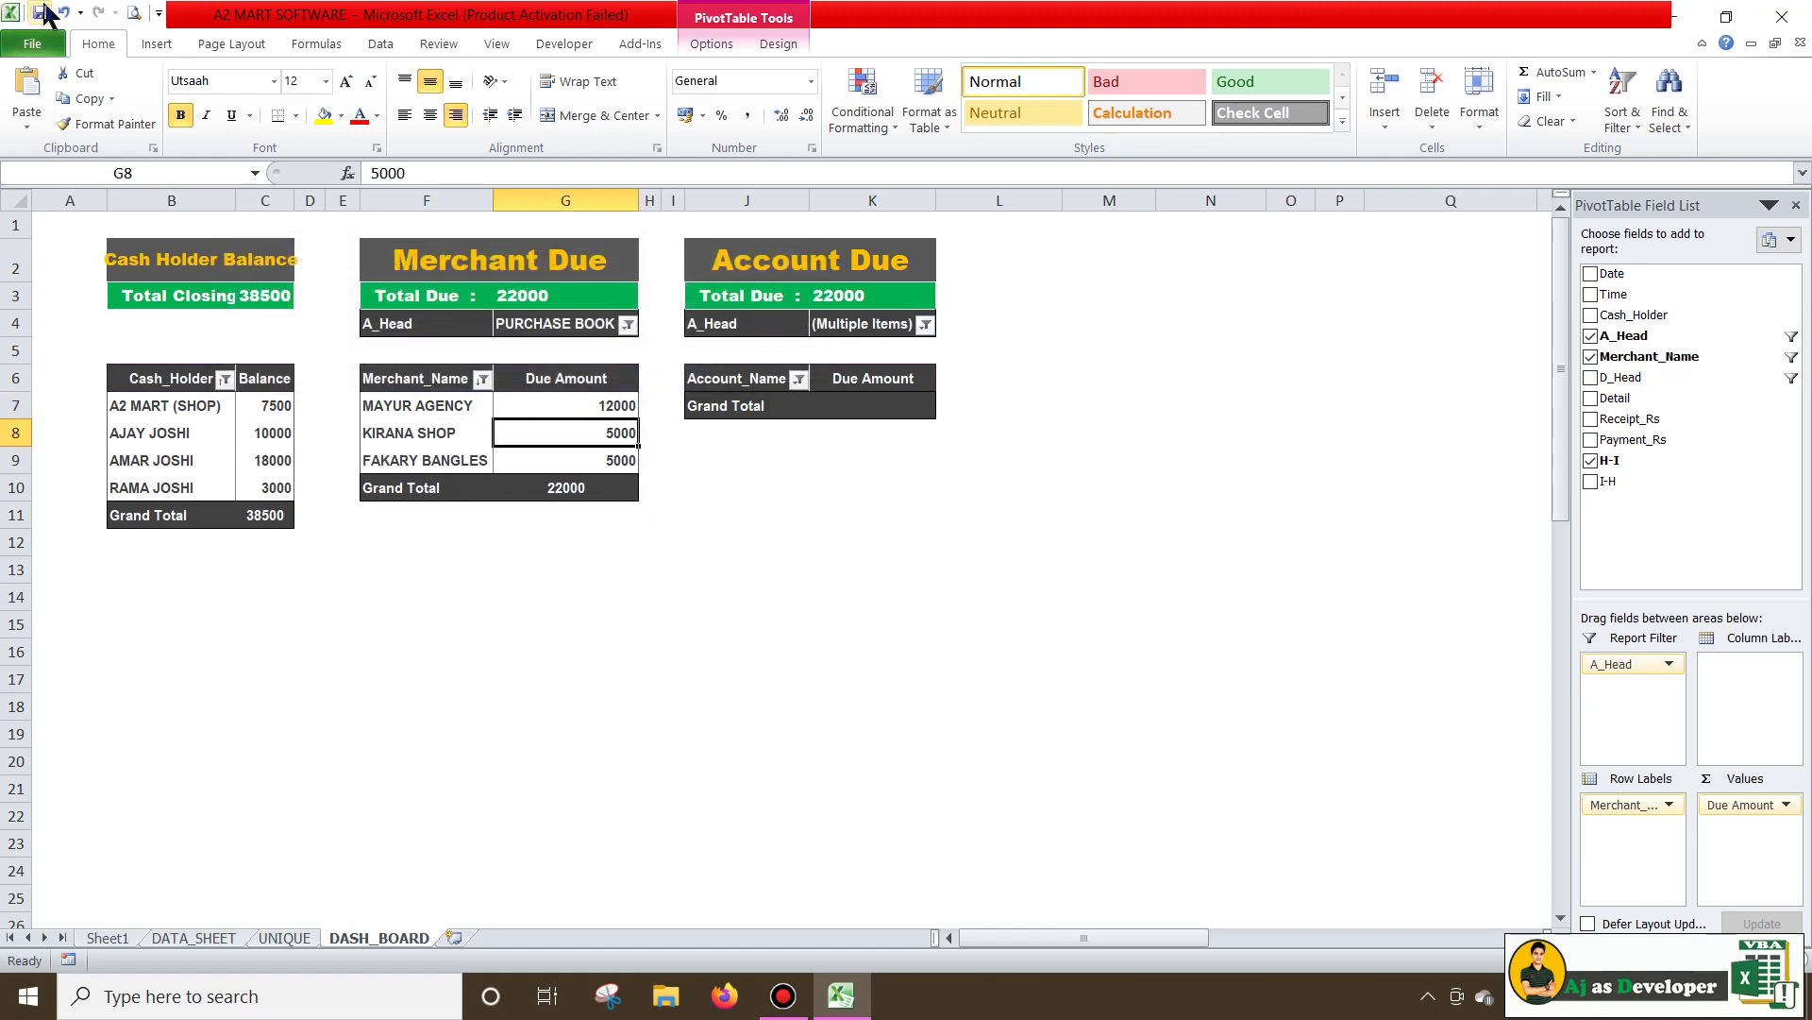
{"action": "left_click", "coordinate": [1782, 16]}
{"action": "double_click", "coordinate": [938, 382]}
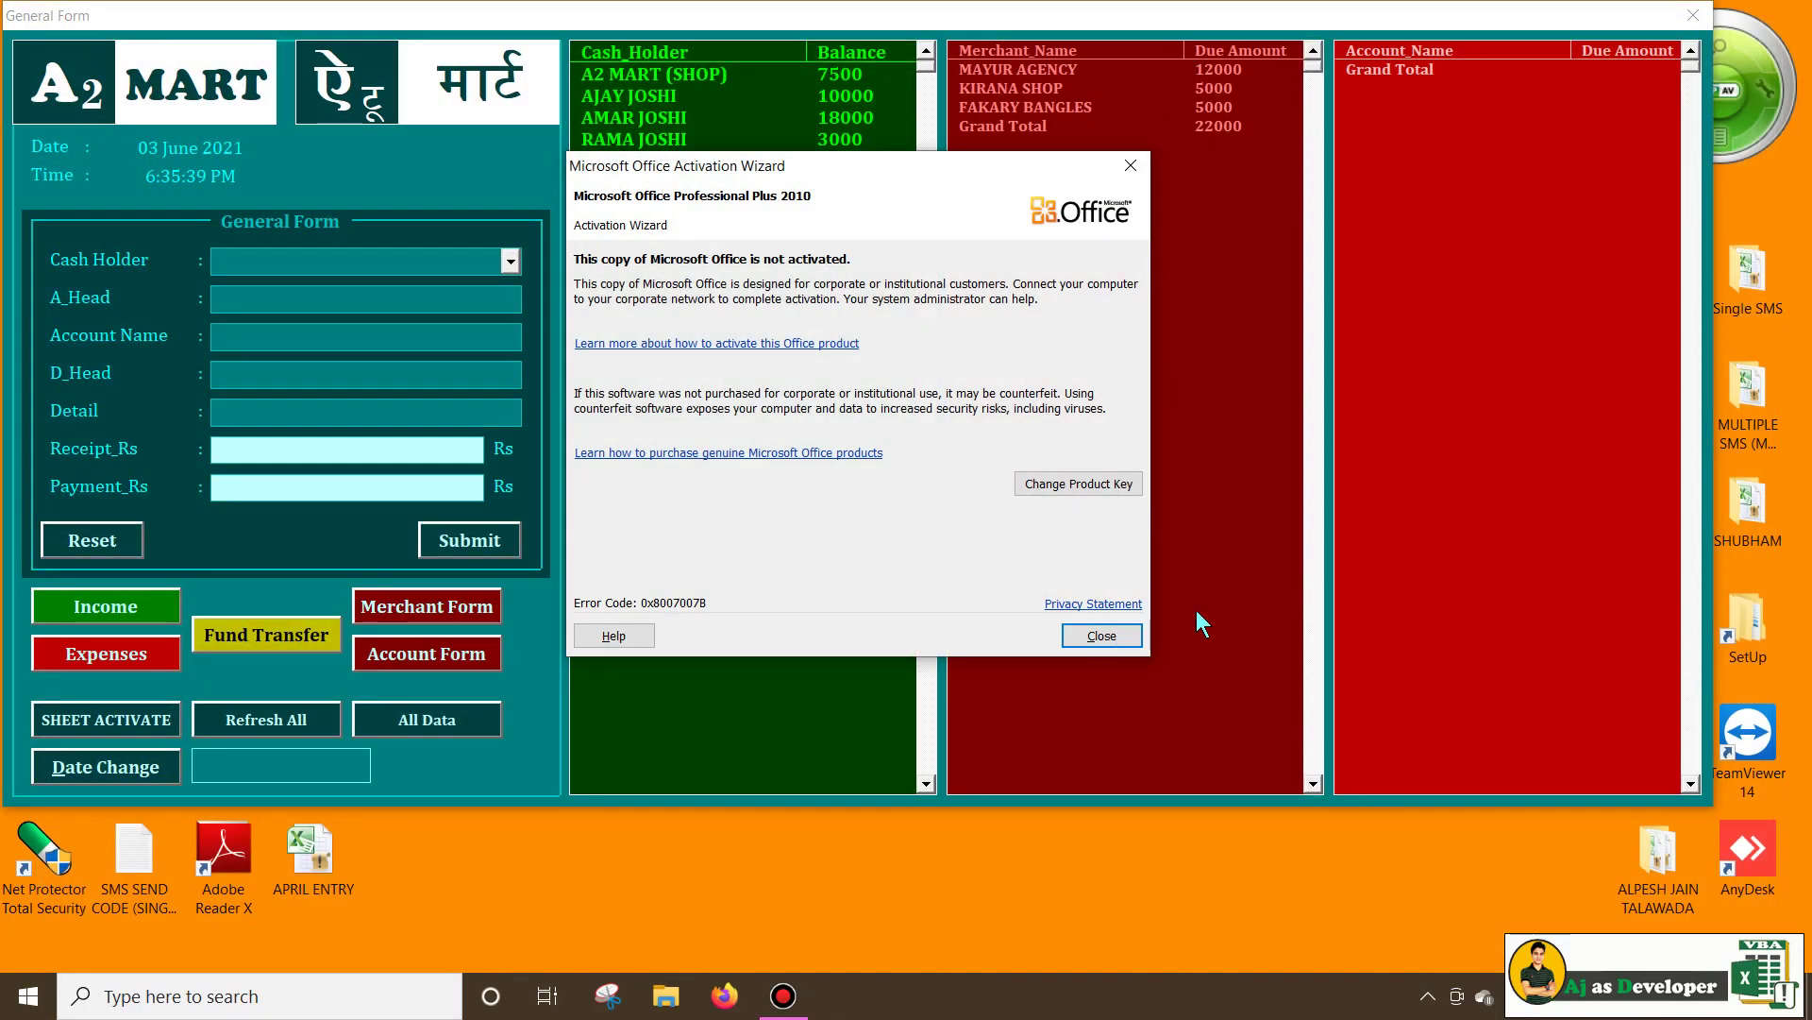
Dismiss the activation notice and choose the cash holder in the Merchant Form
{"action": "left_click", "coordinate": [1101, 635]}
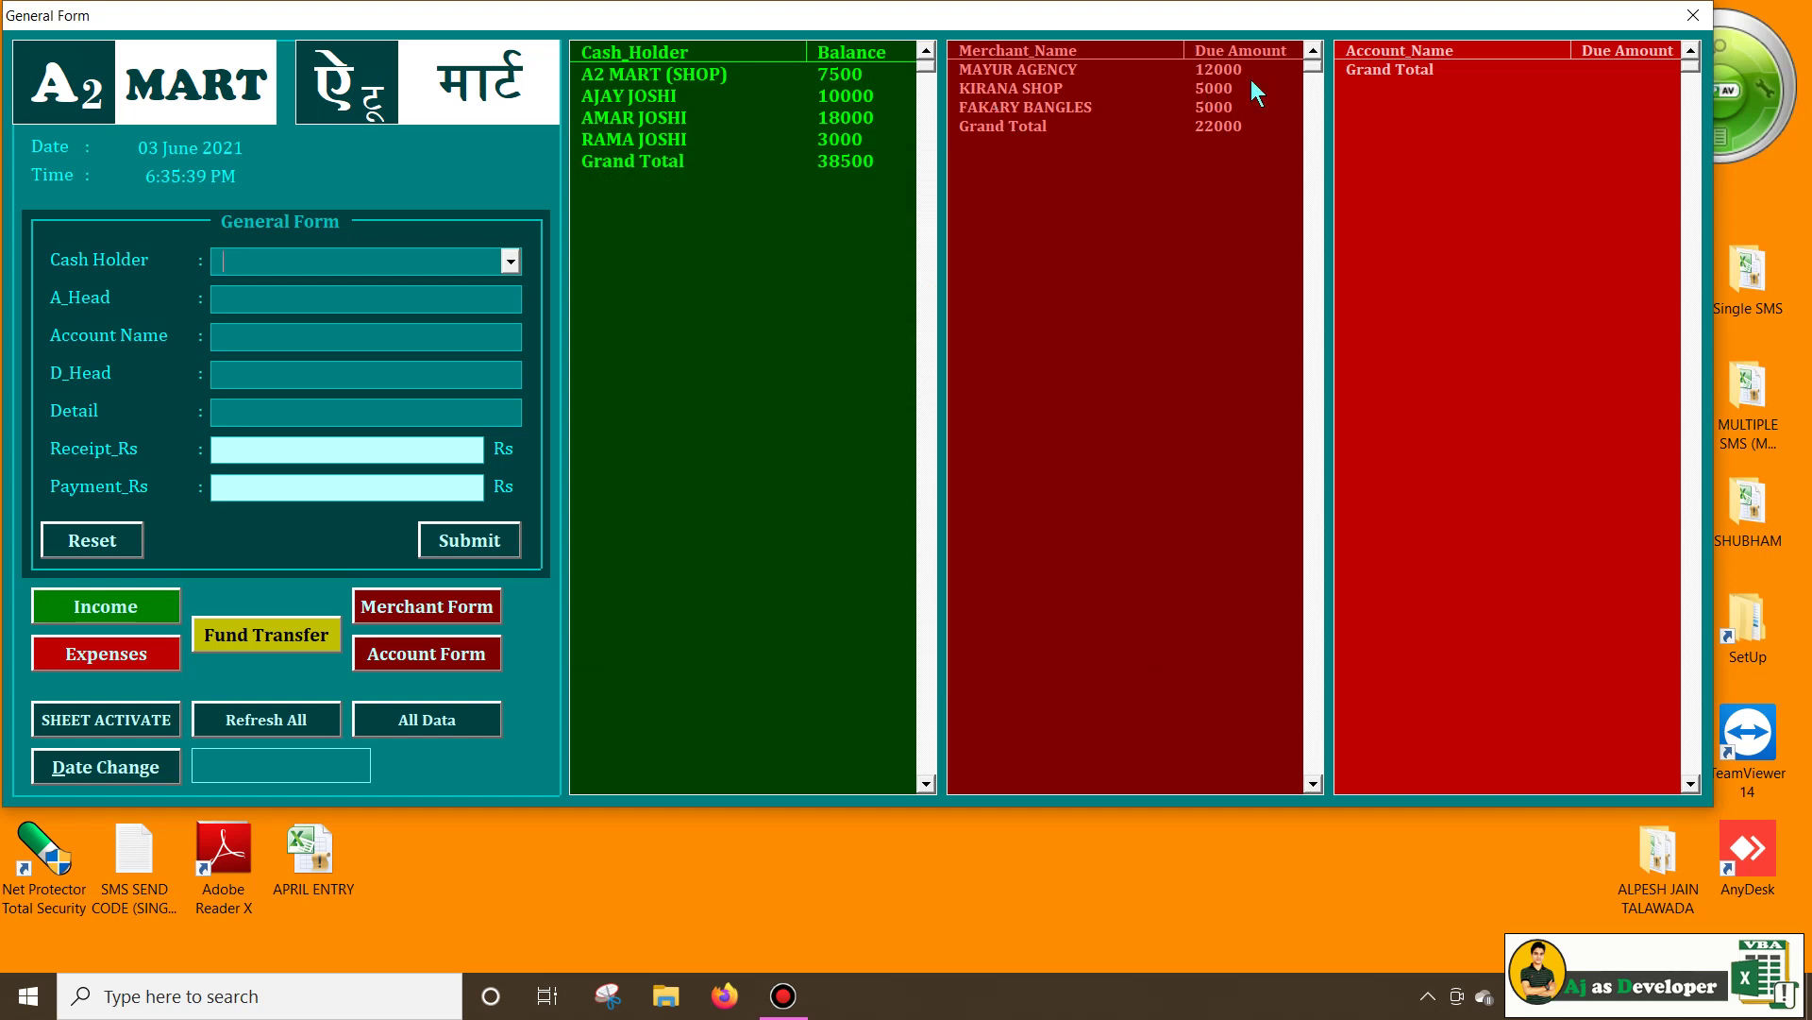
{"action": "left_click", "coordinate": [1127, 94]}
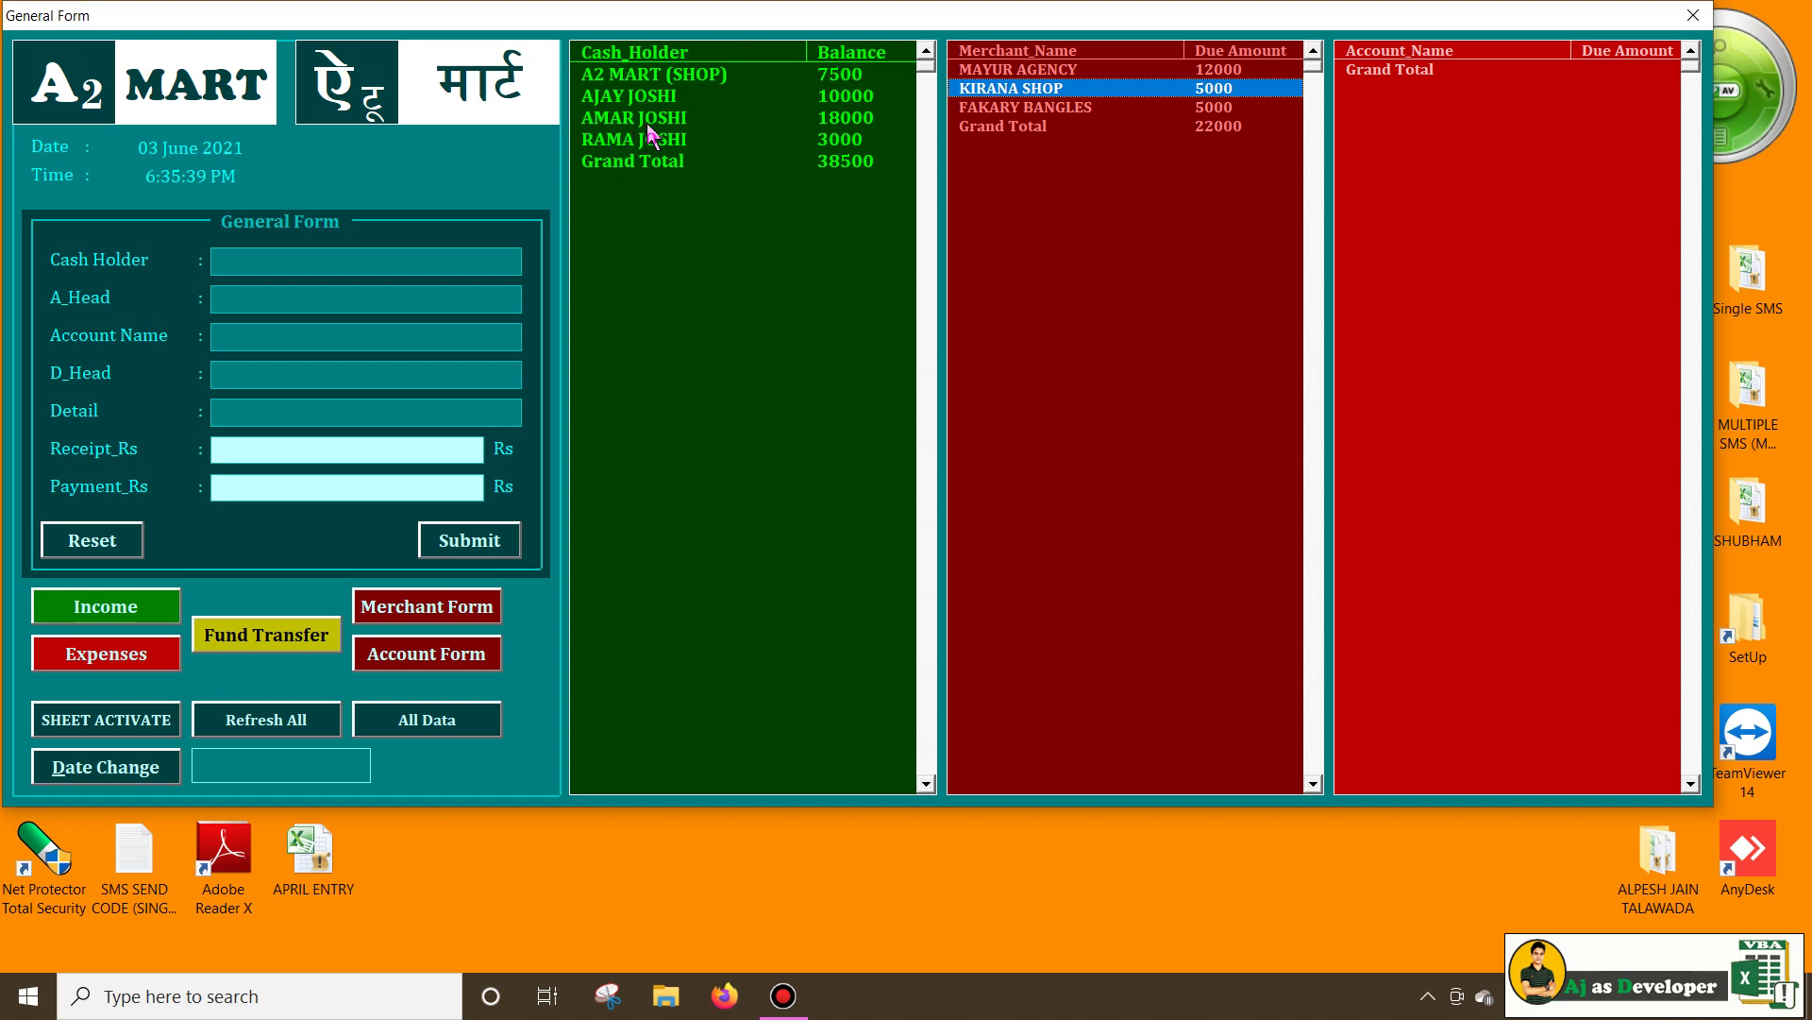
{"action": "left_click", "coordinate": [406, 606]}
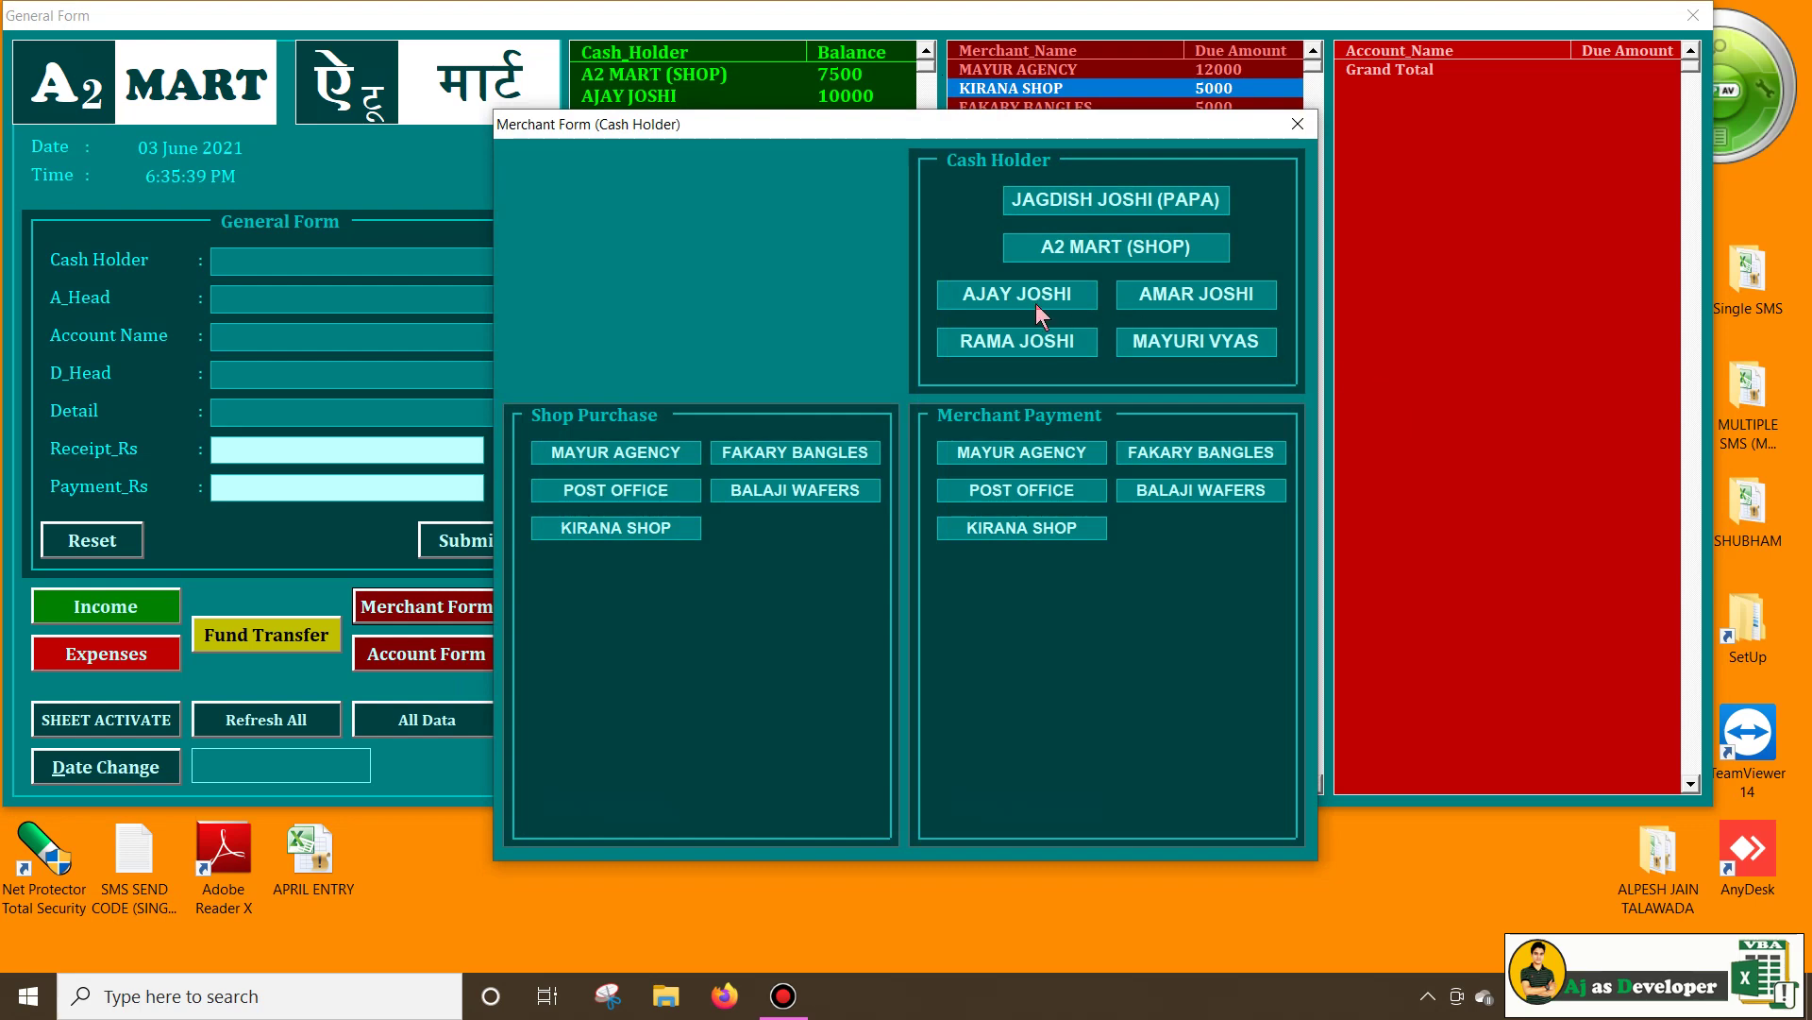
{"action": "left_click", "coordinate": [1195, 297]}
{"action": "left_click_drag", "start_coordinate": [1043, 133], "coordinate": [1443, 87]}
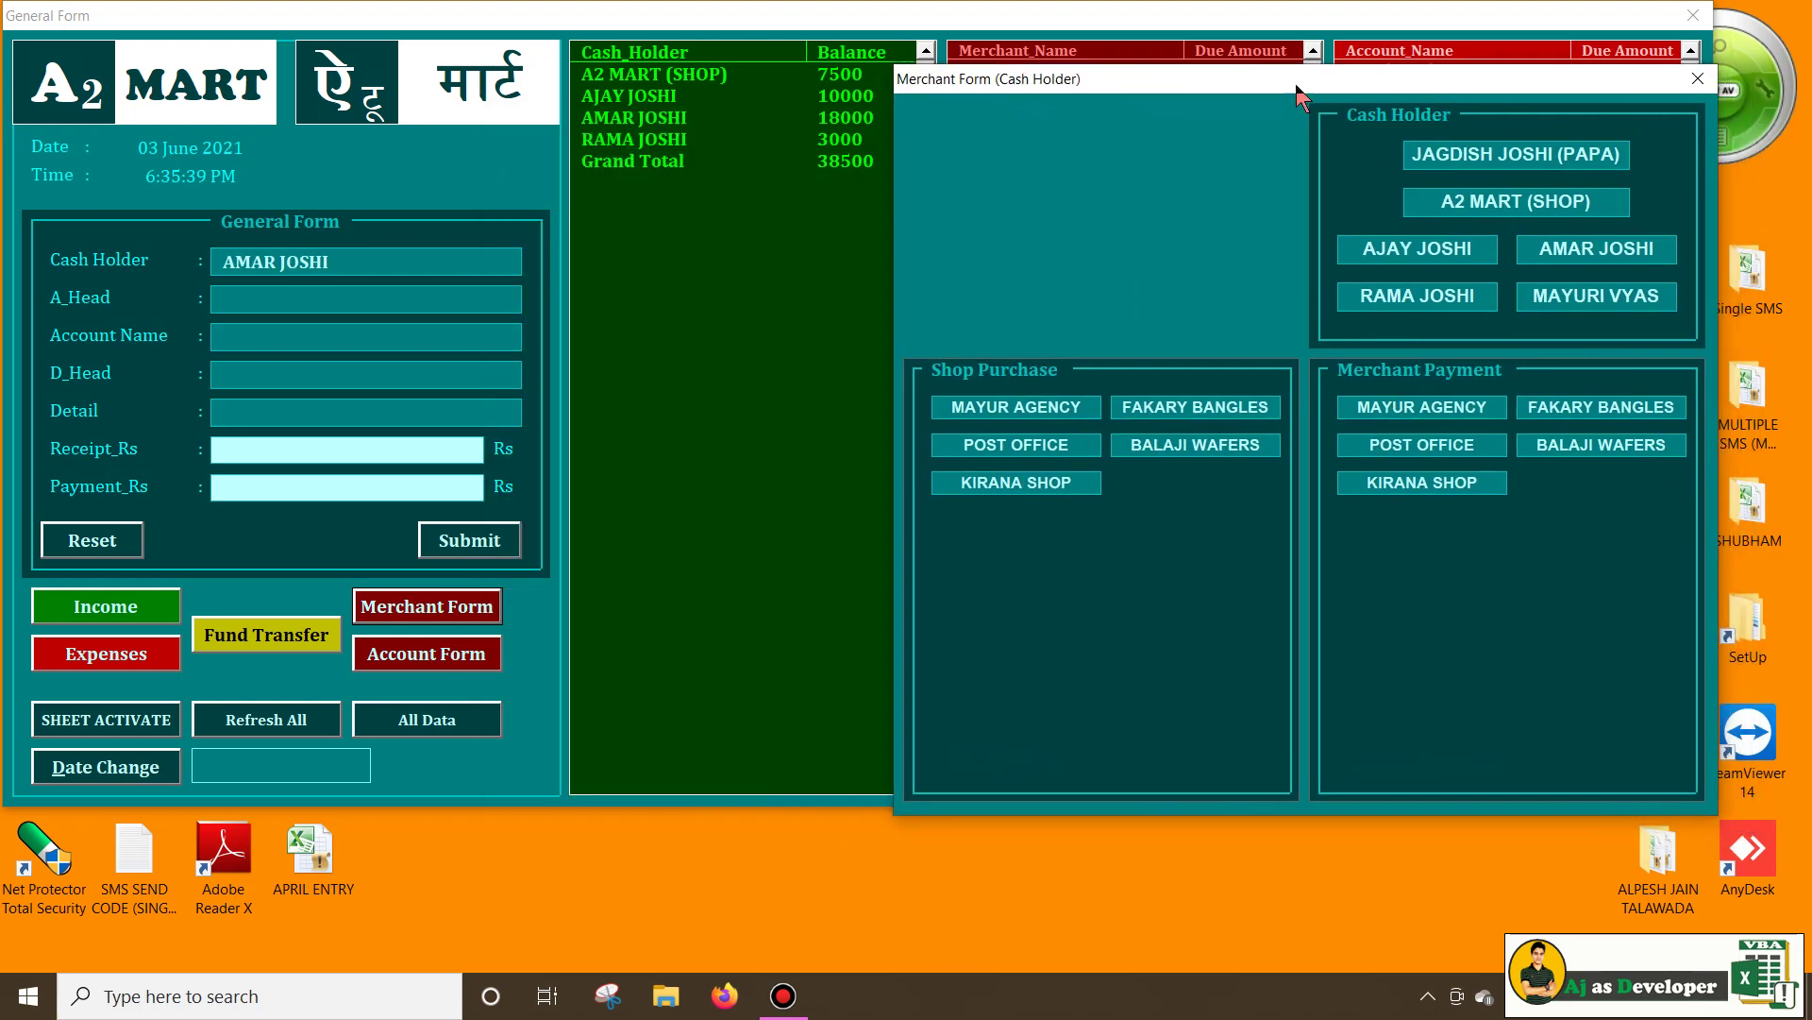
{"action": "left_click_drag", "start_coordinate": [1301, 94], "coordinate": [1208, 231]}
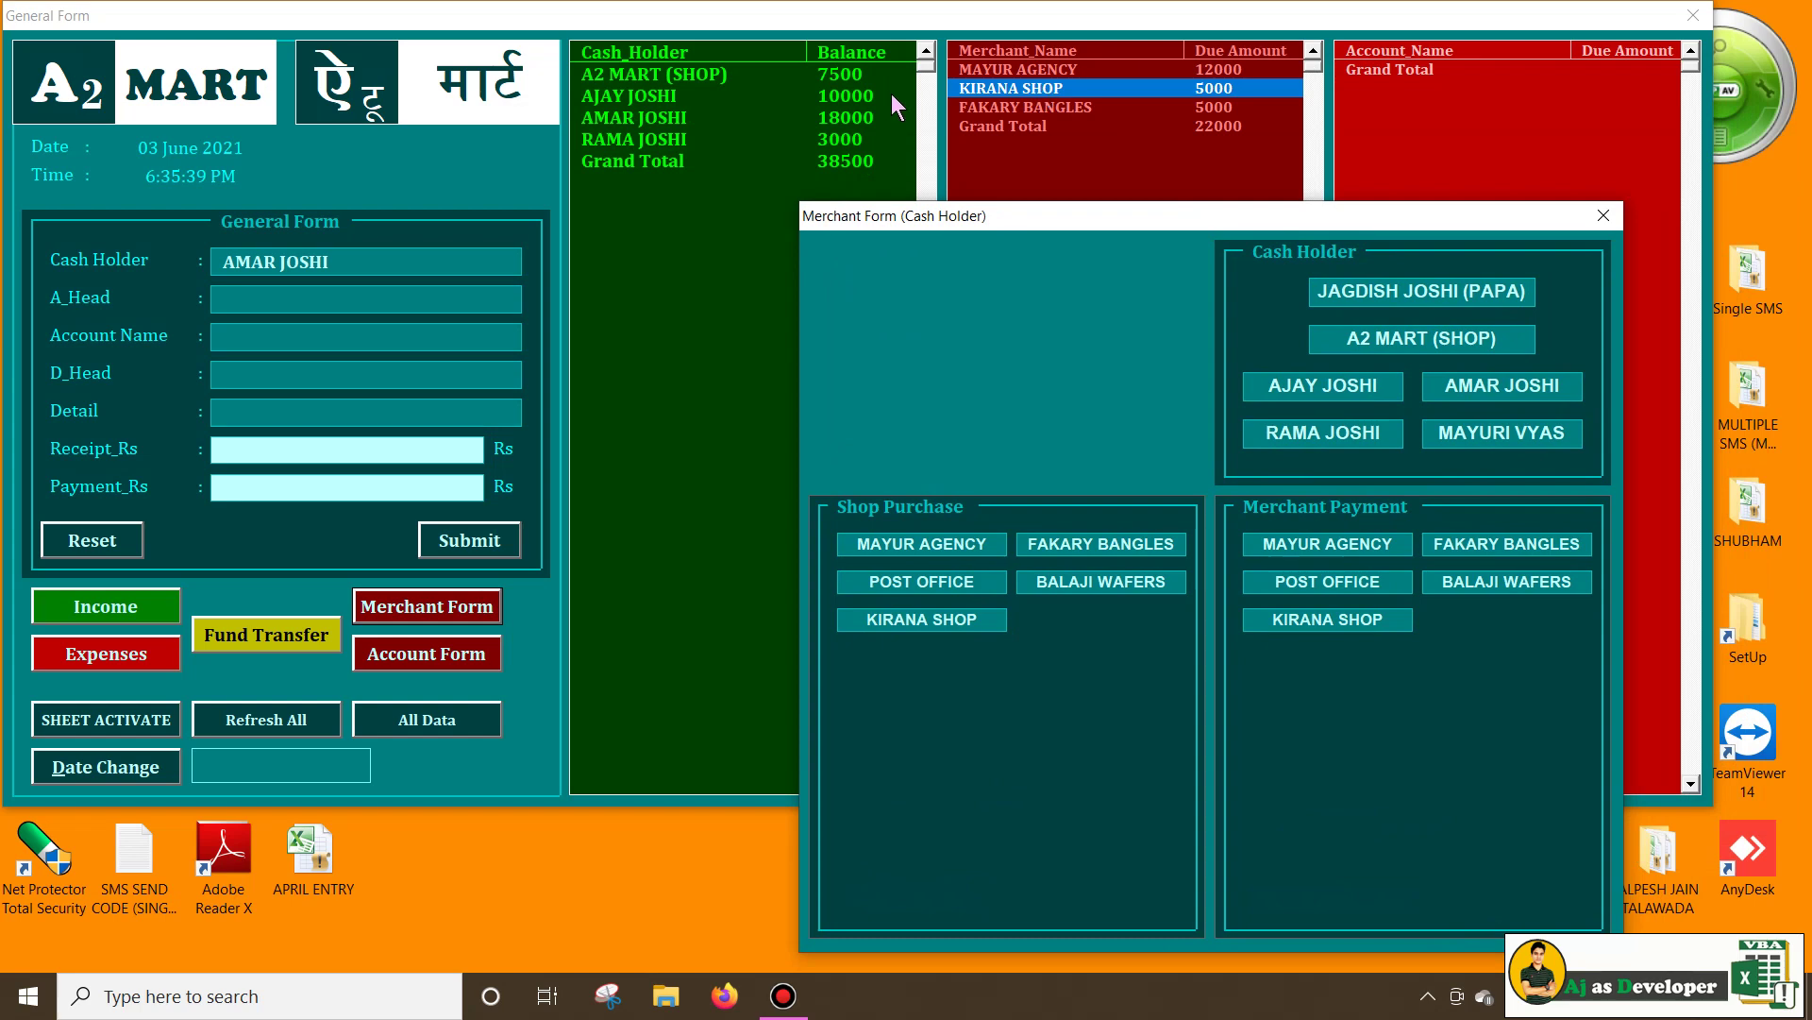
Pay KIRANA SHOP 5000, clearing its due and leaving merchant dues at 17000
{"action": "left_click", "coordinate": [1328, 620]}
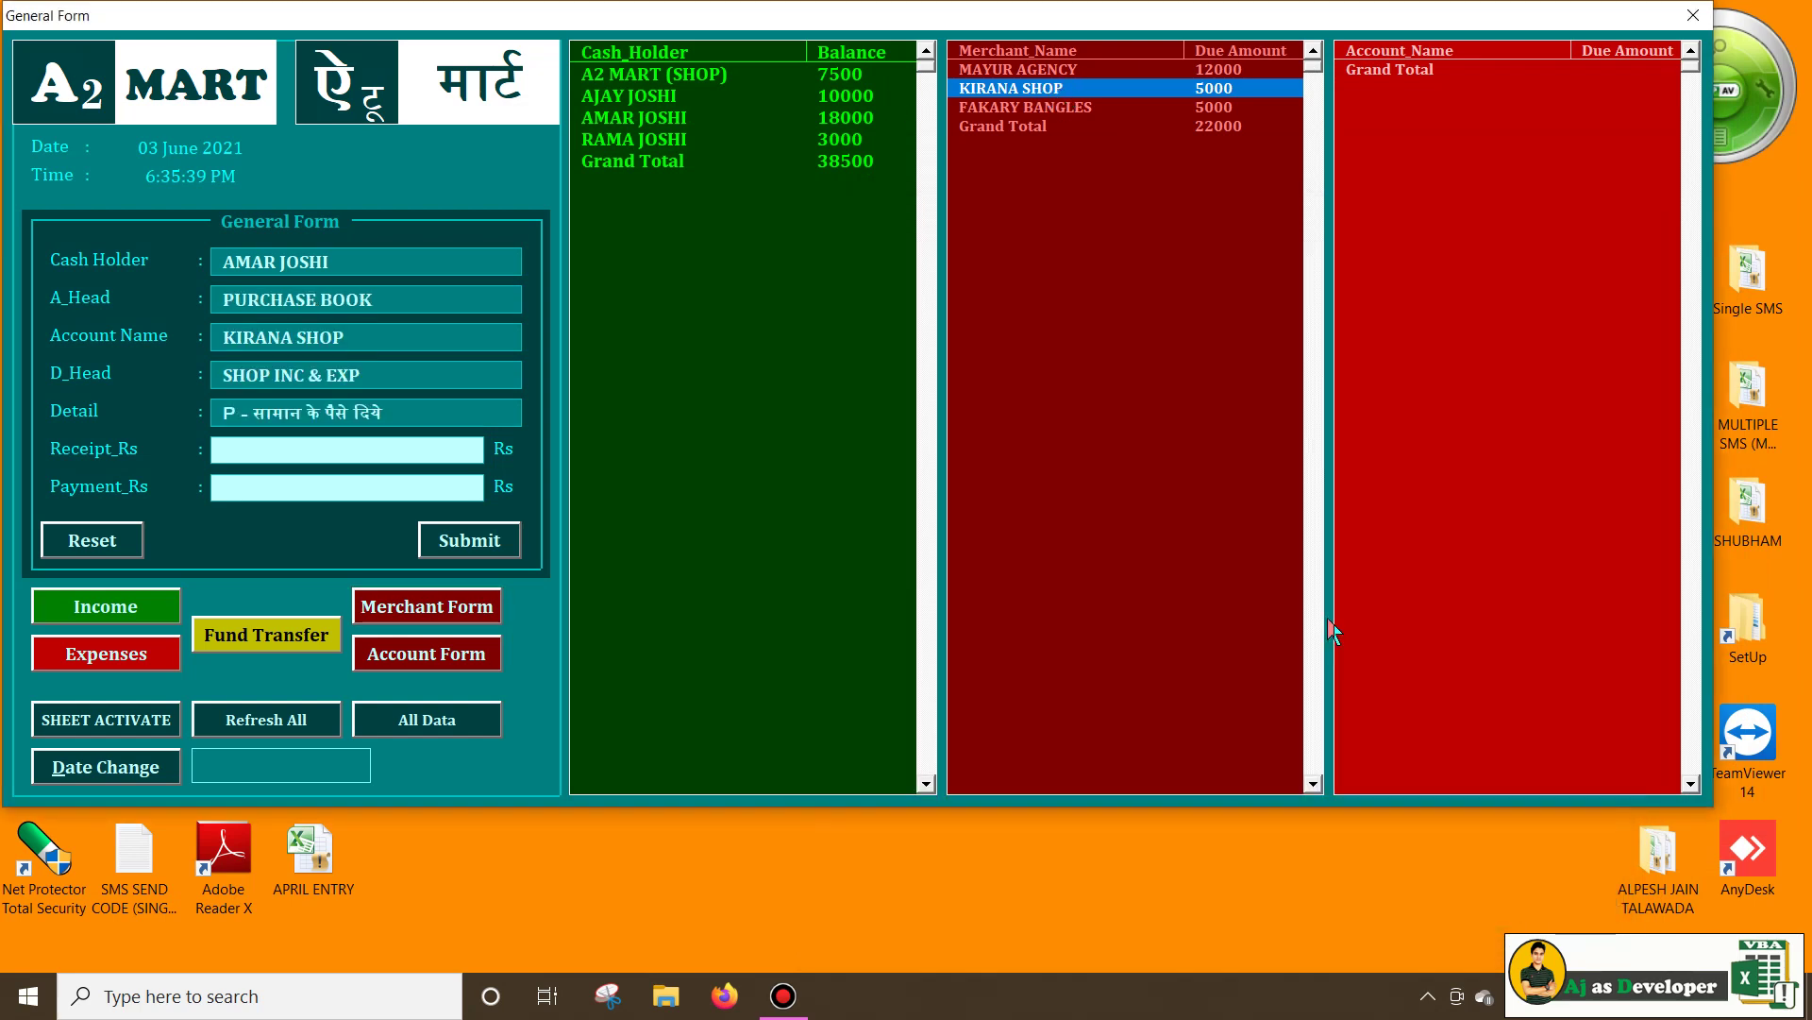
{"action": "type", "text": "5000"}
{"action": "left_click", "coordinate": [507, 535]}
{"action": "left_click", "coordinate": [1193, 129]}
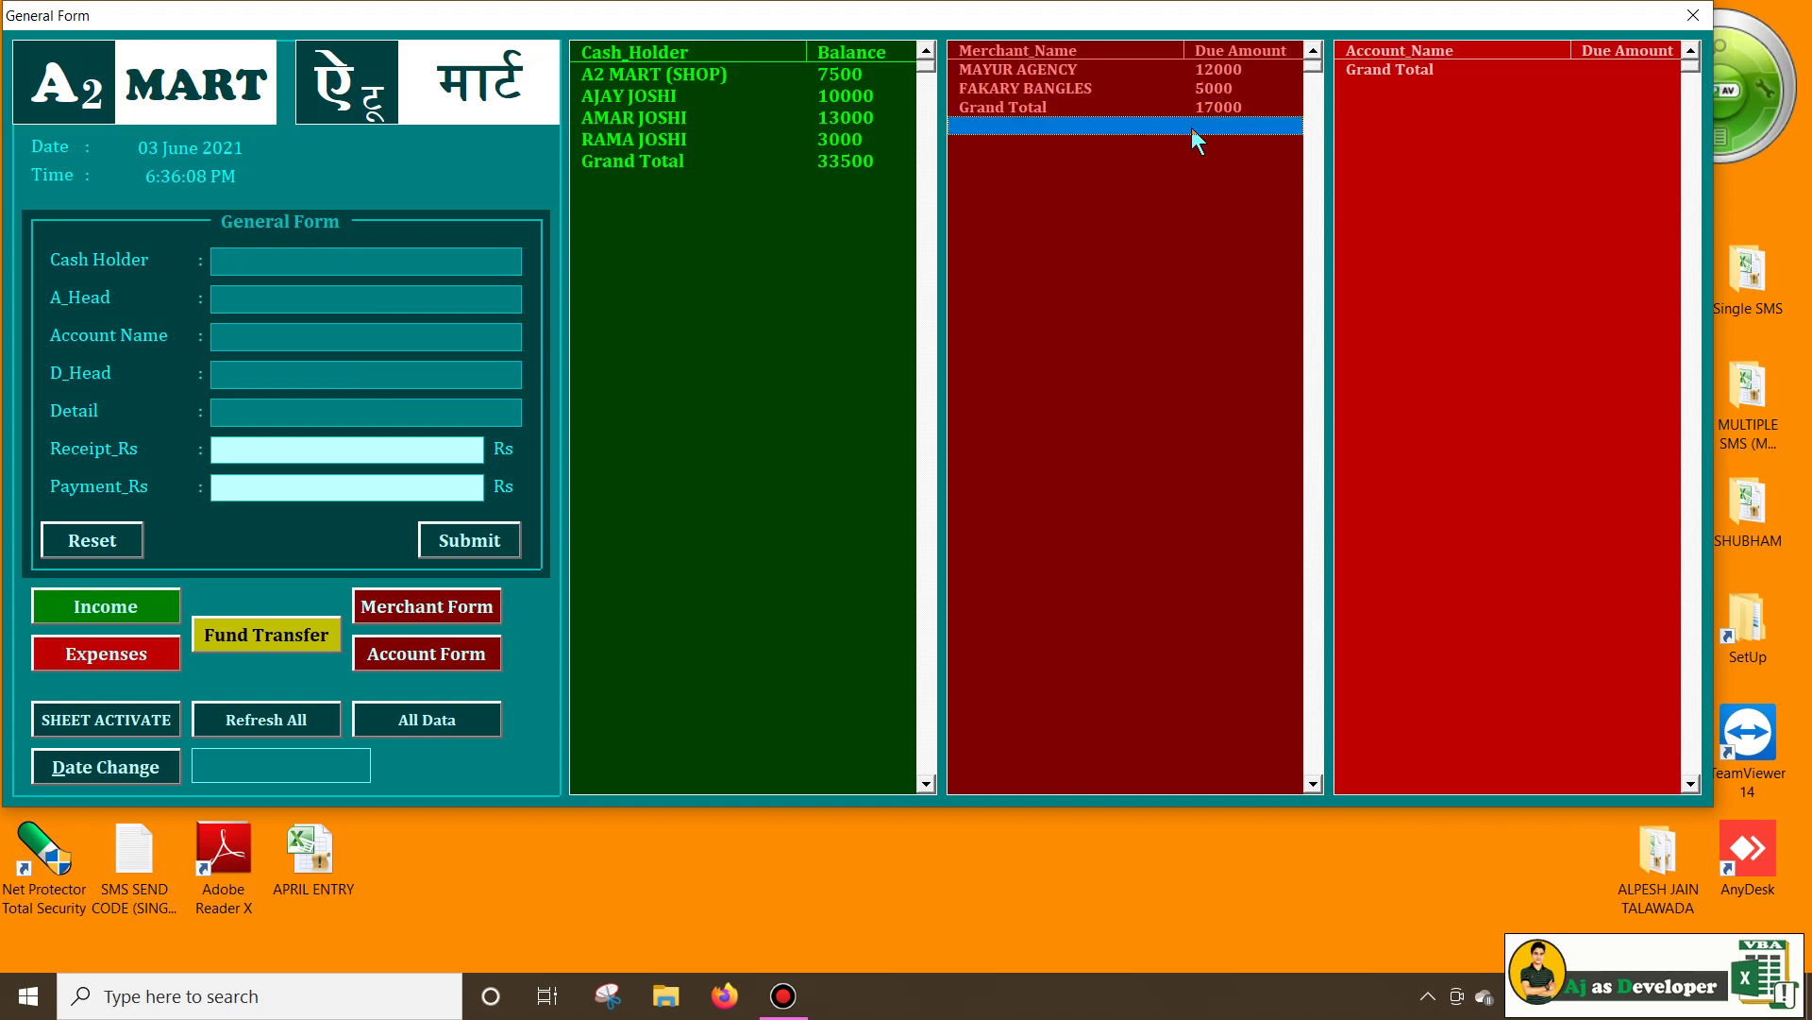
{"action": "left_click", "coordinate": [1204, 111]}
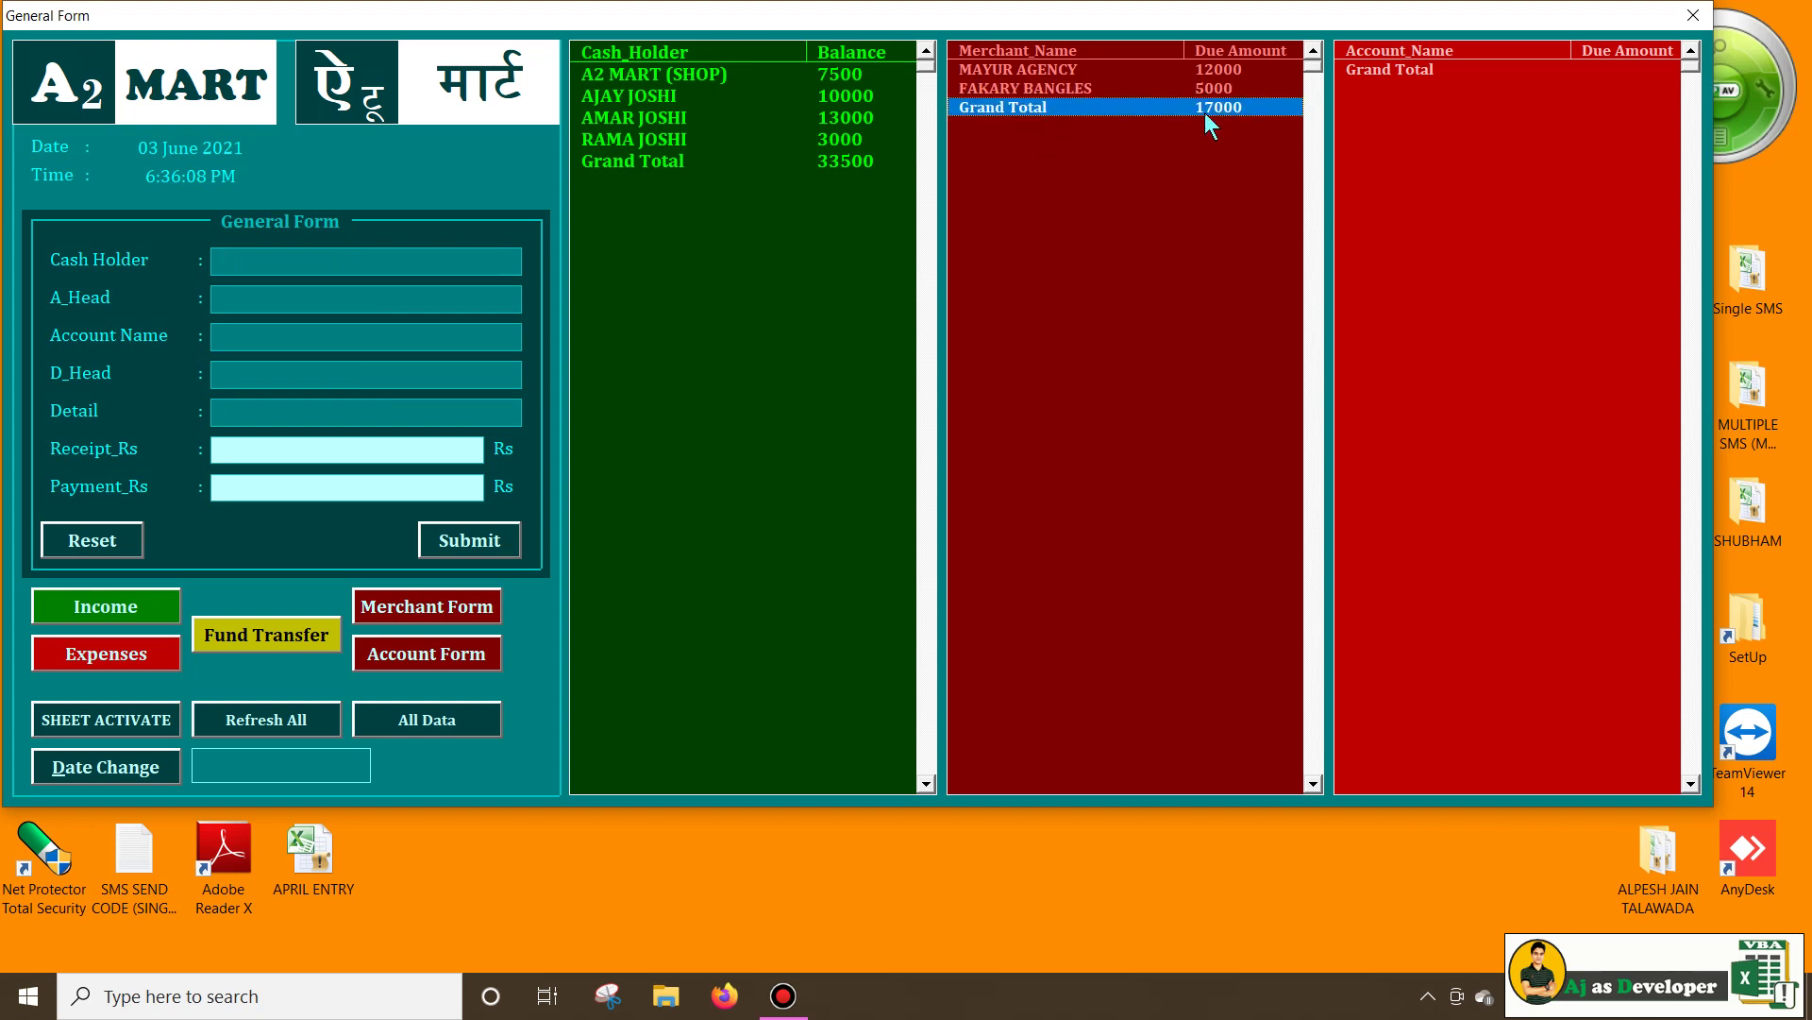
{"action": "left_click", "coordinate": [1228, 411]}
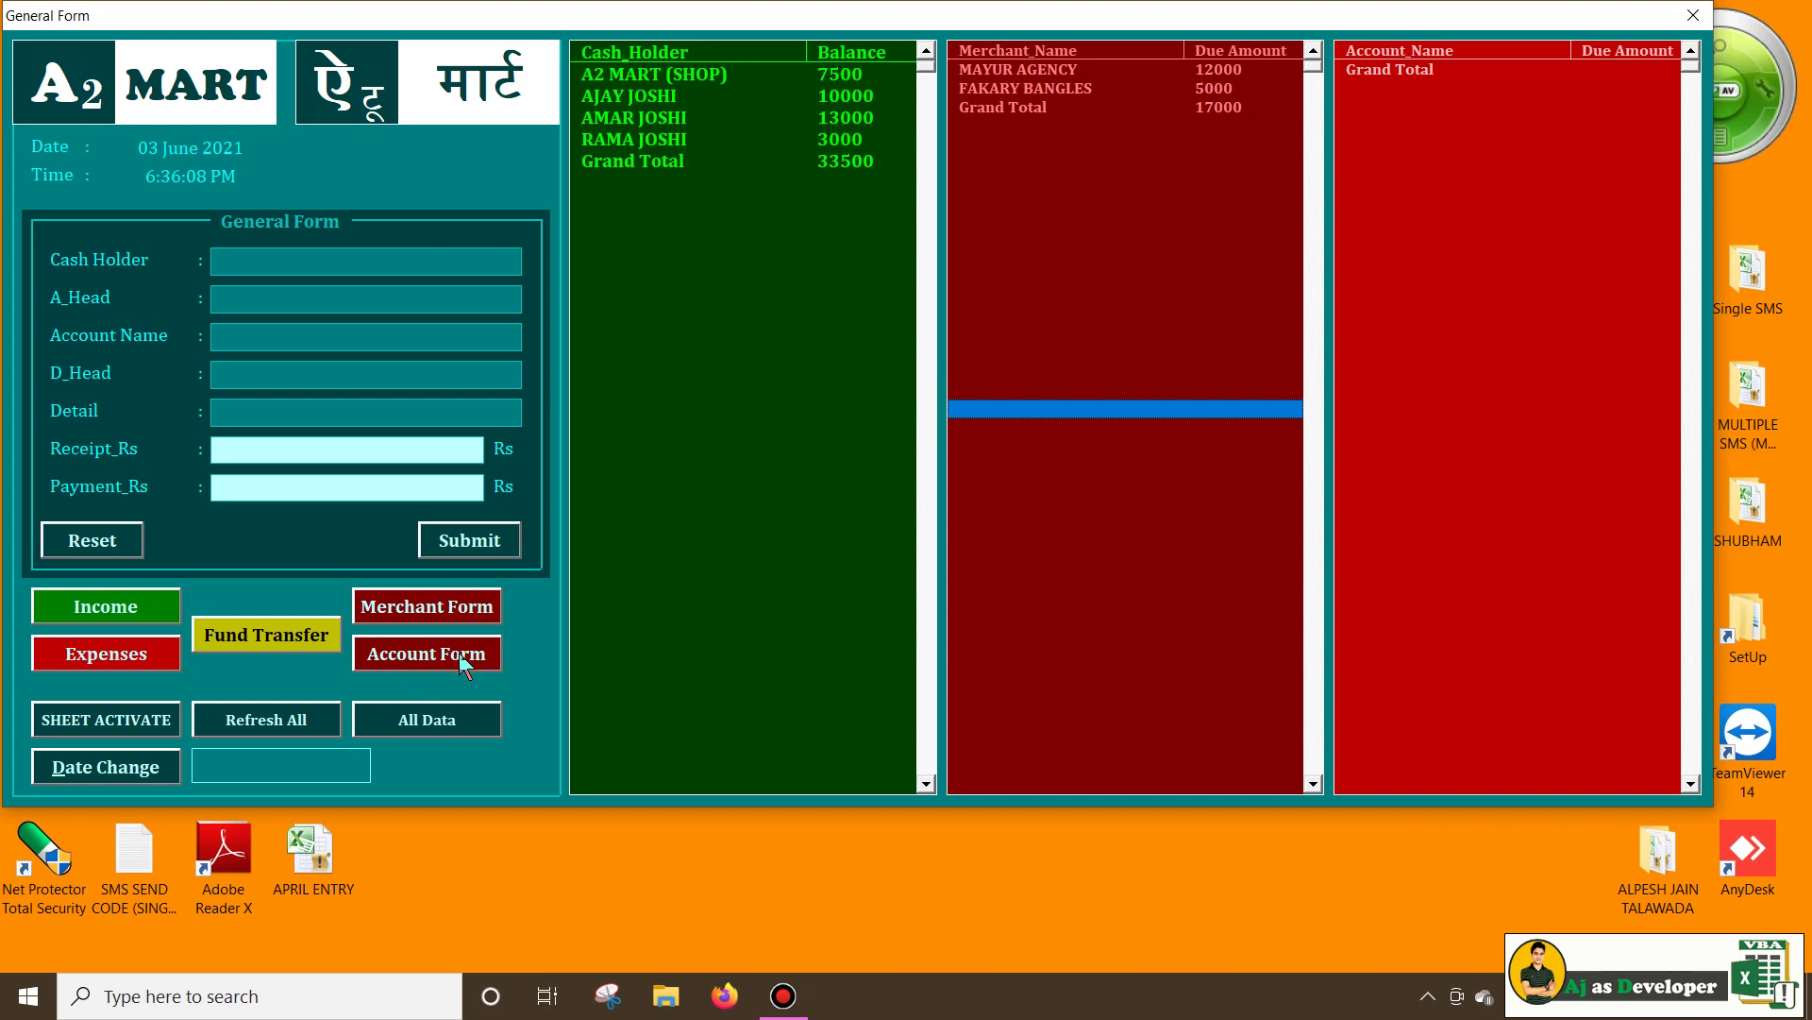
Start an udhar receipt entry with A2 MART (SHOP) as the cash holder
{"action": "left_click", "coordinate": [459, 653]}
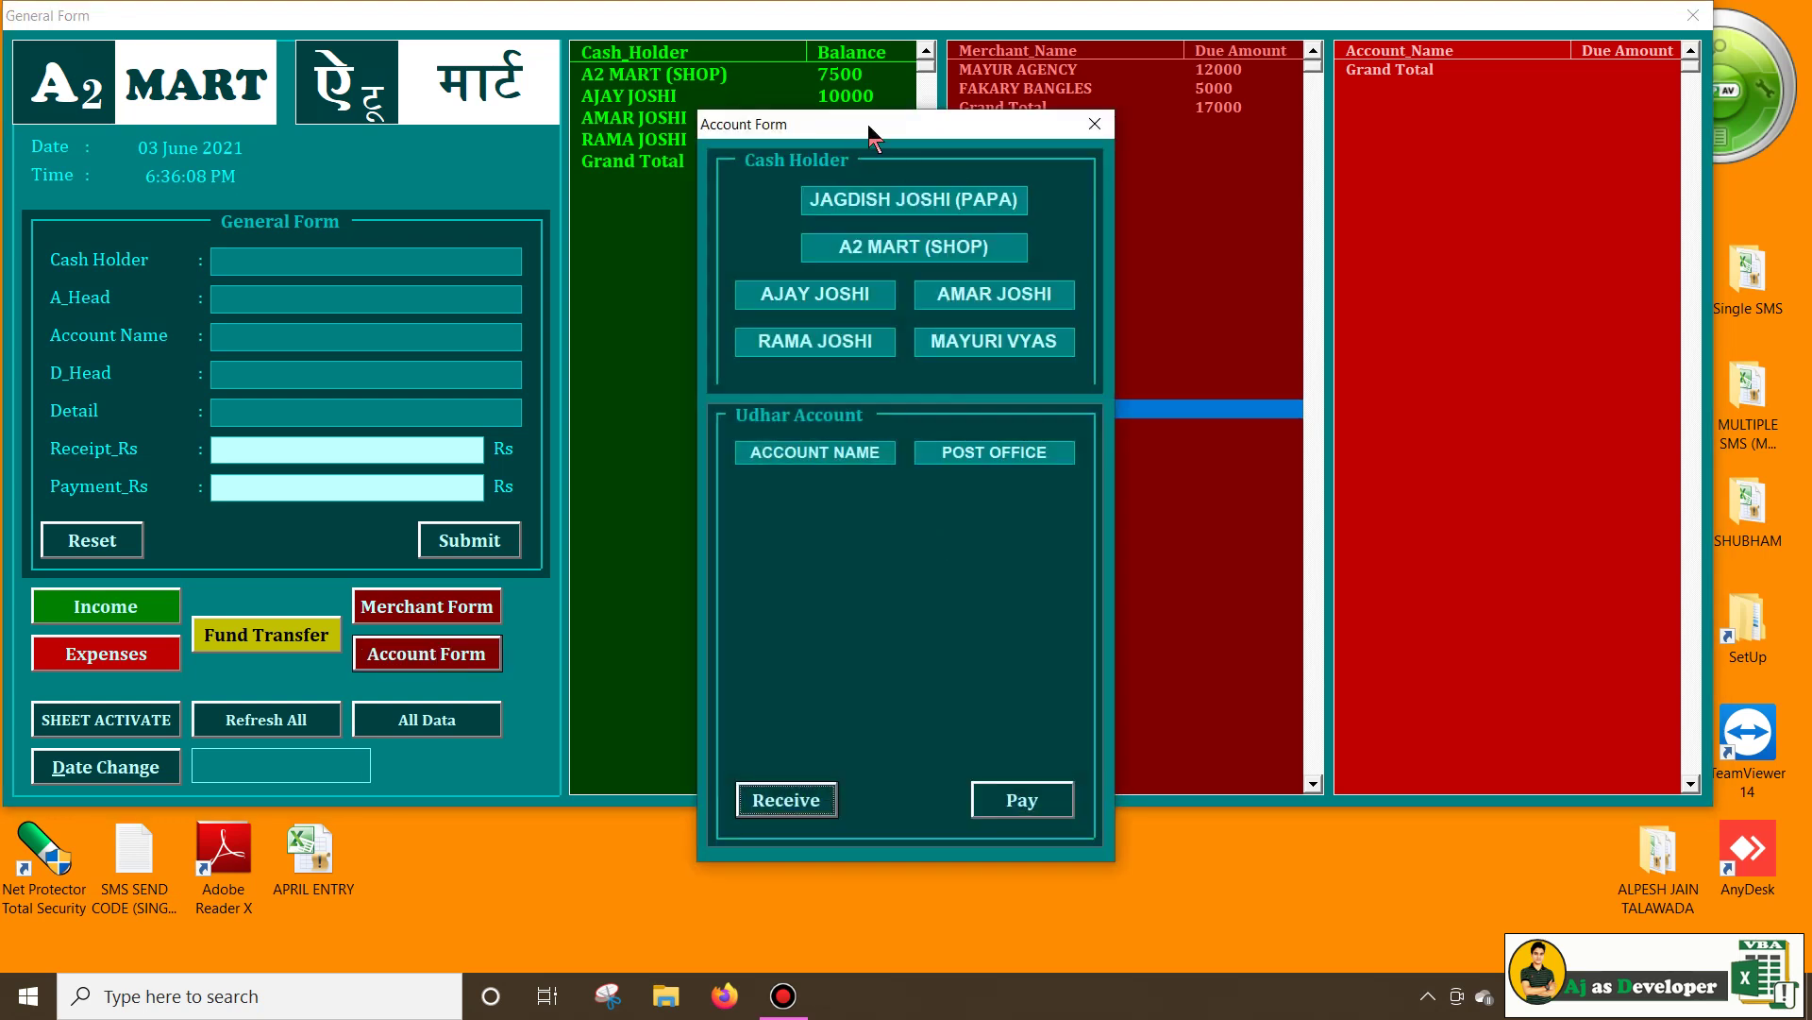
{"action": "left_click_drag", "start_coordinate": [870, 128], "coordinate": [1269, 17]}
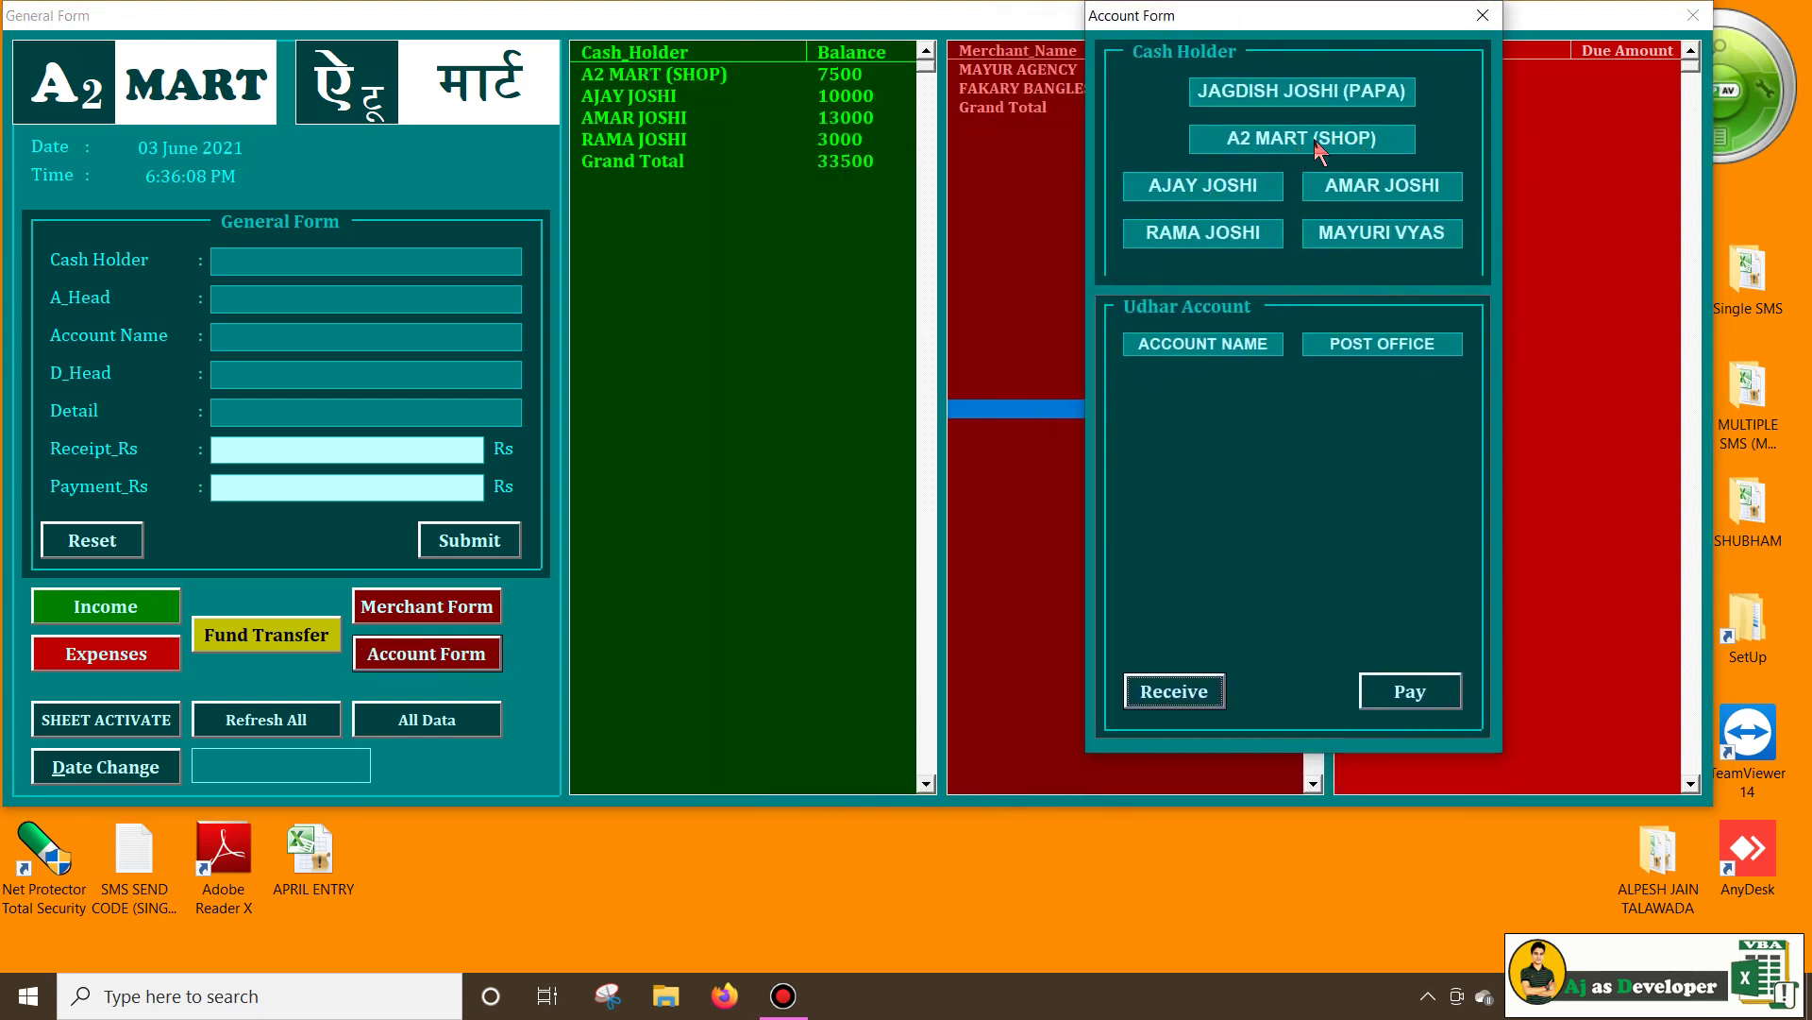
{"action": "left_click", "coordinate": [1346, 138]}
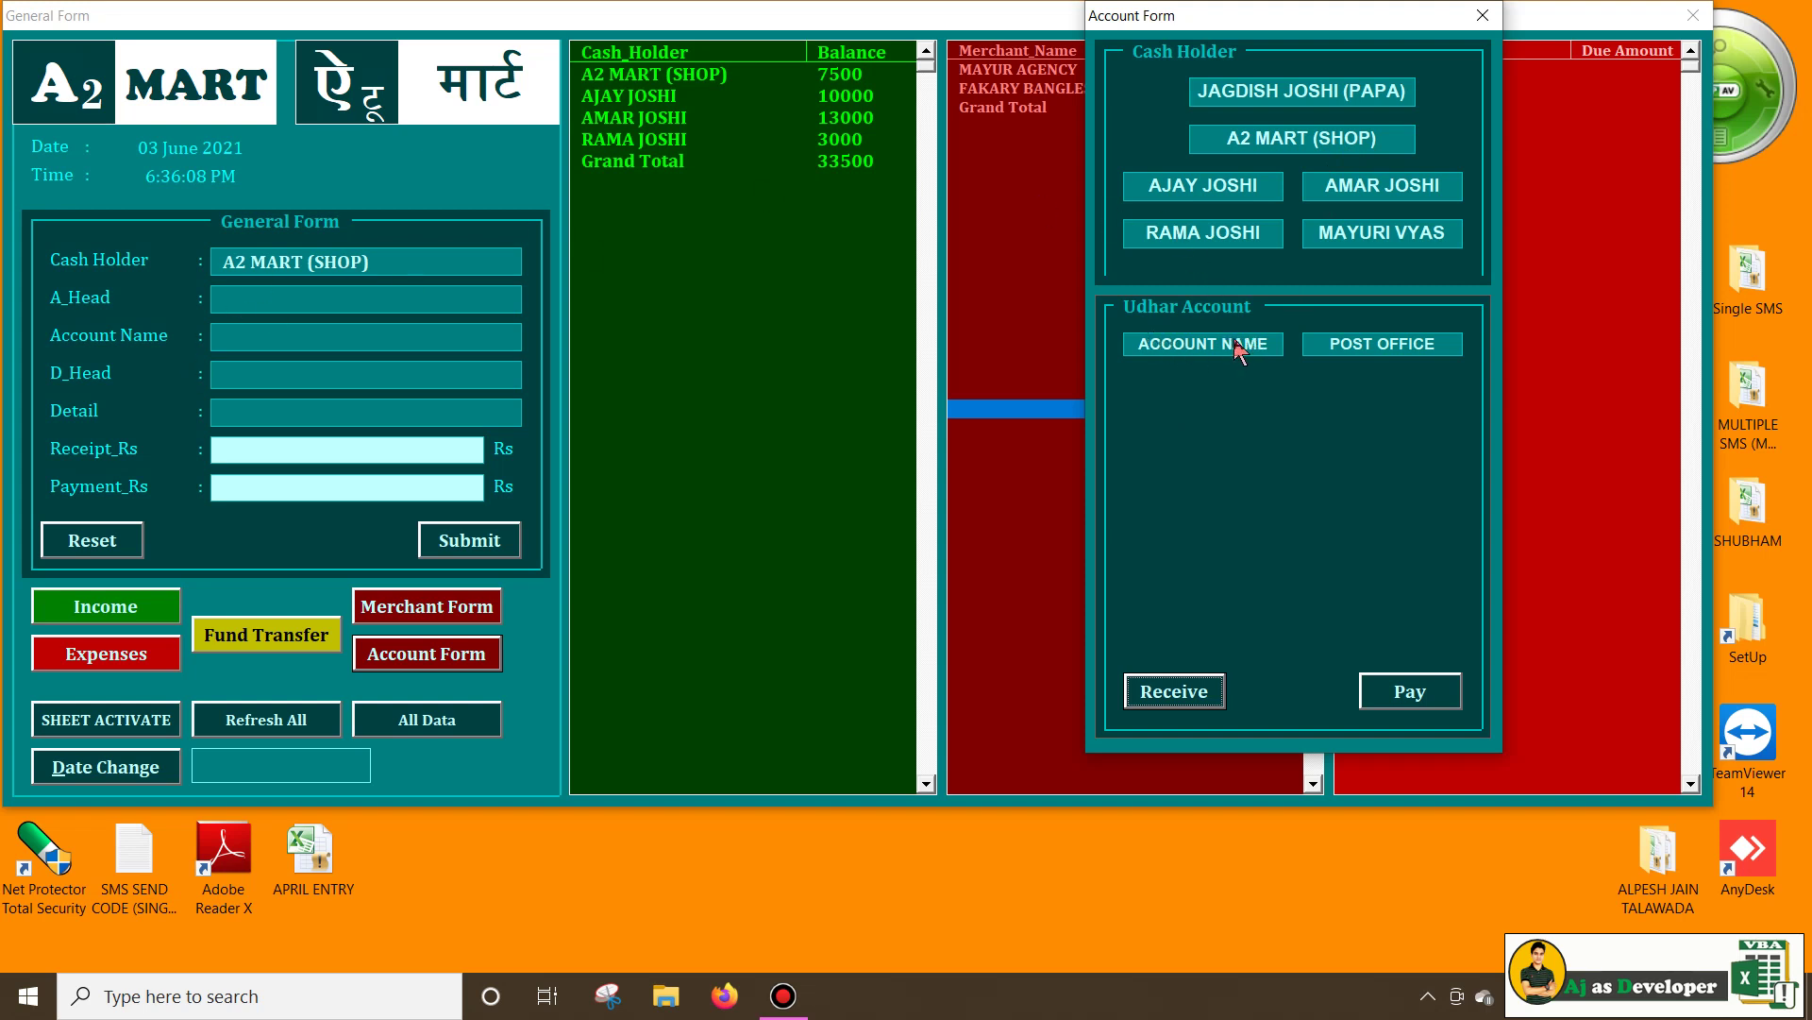
{"action": "left_click", "coordinate": [1195, 345]}
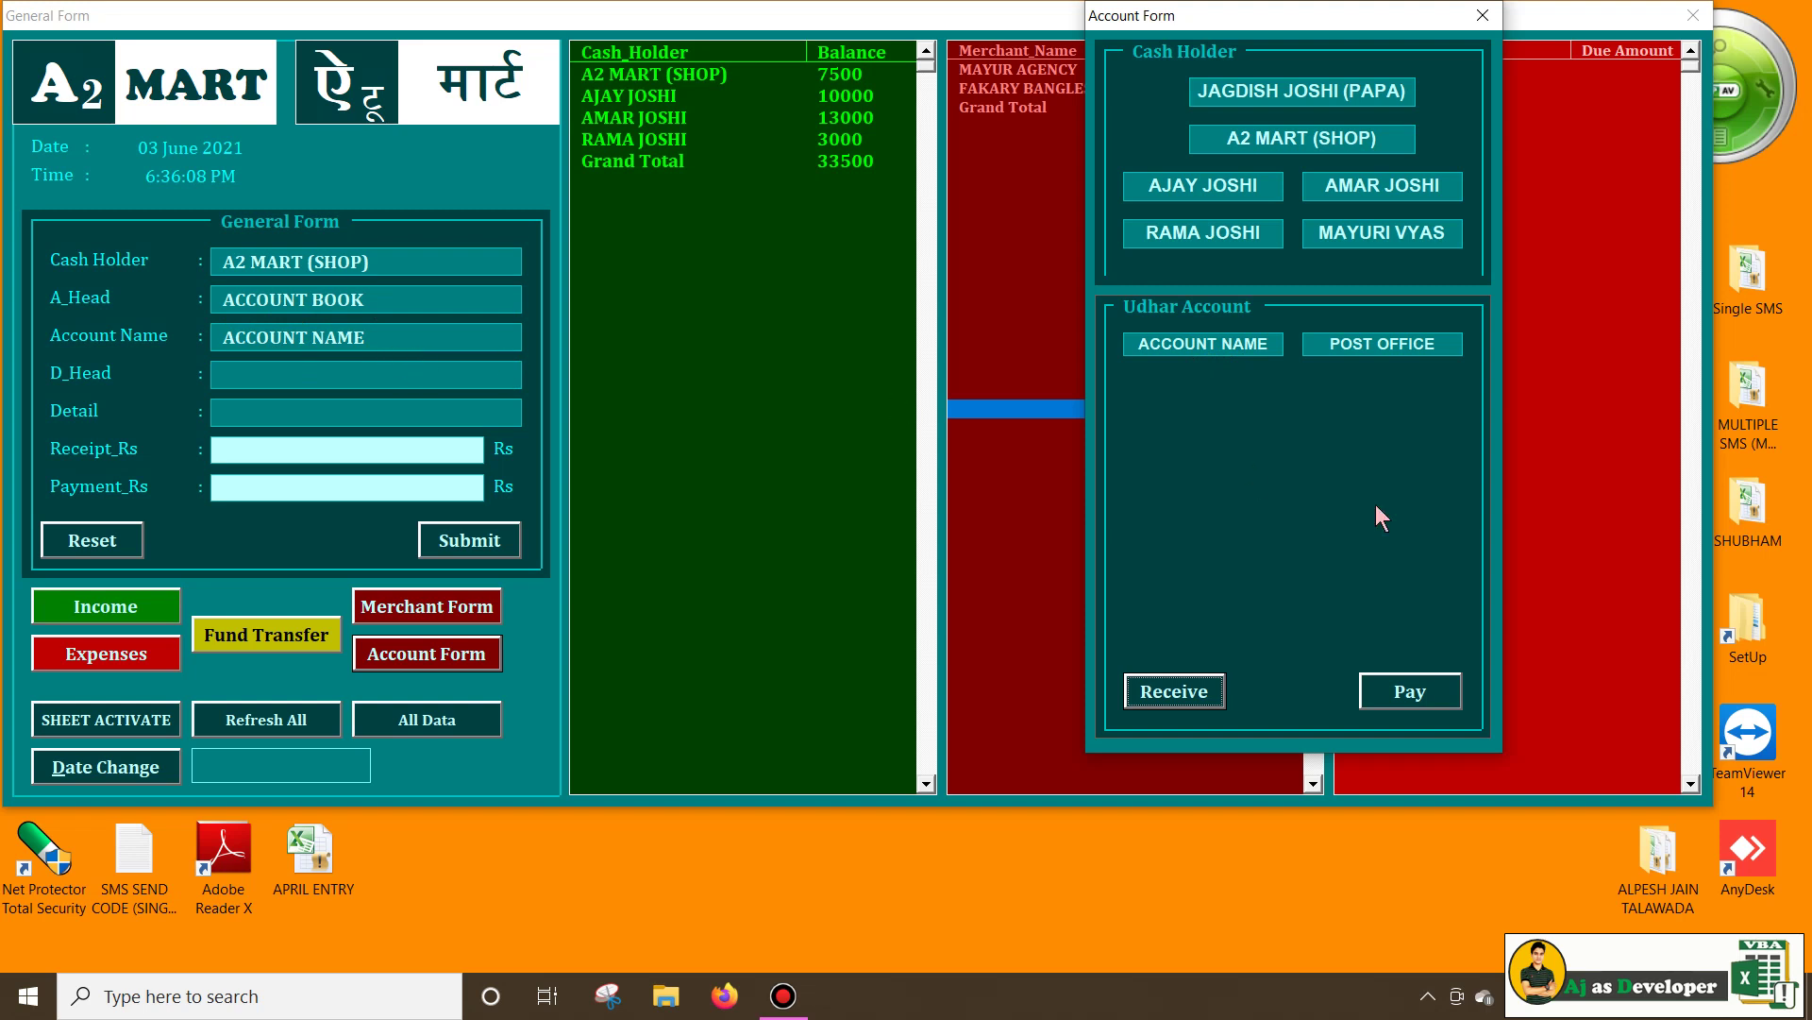
{"action": "left_click", "coordinate": [1175, 692]}
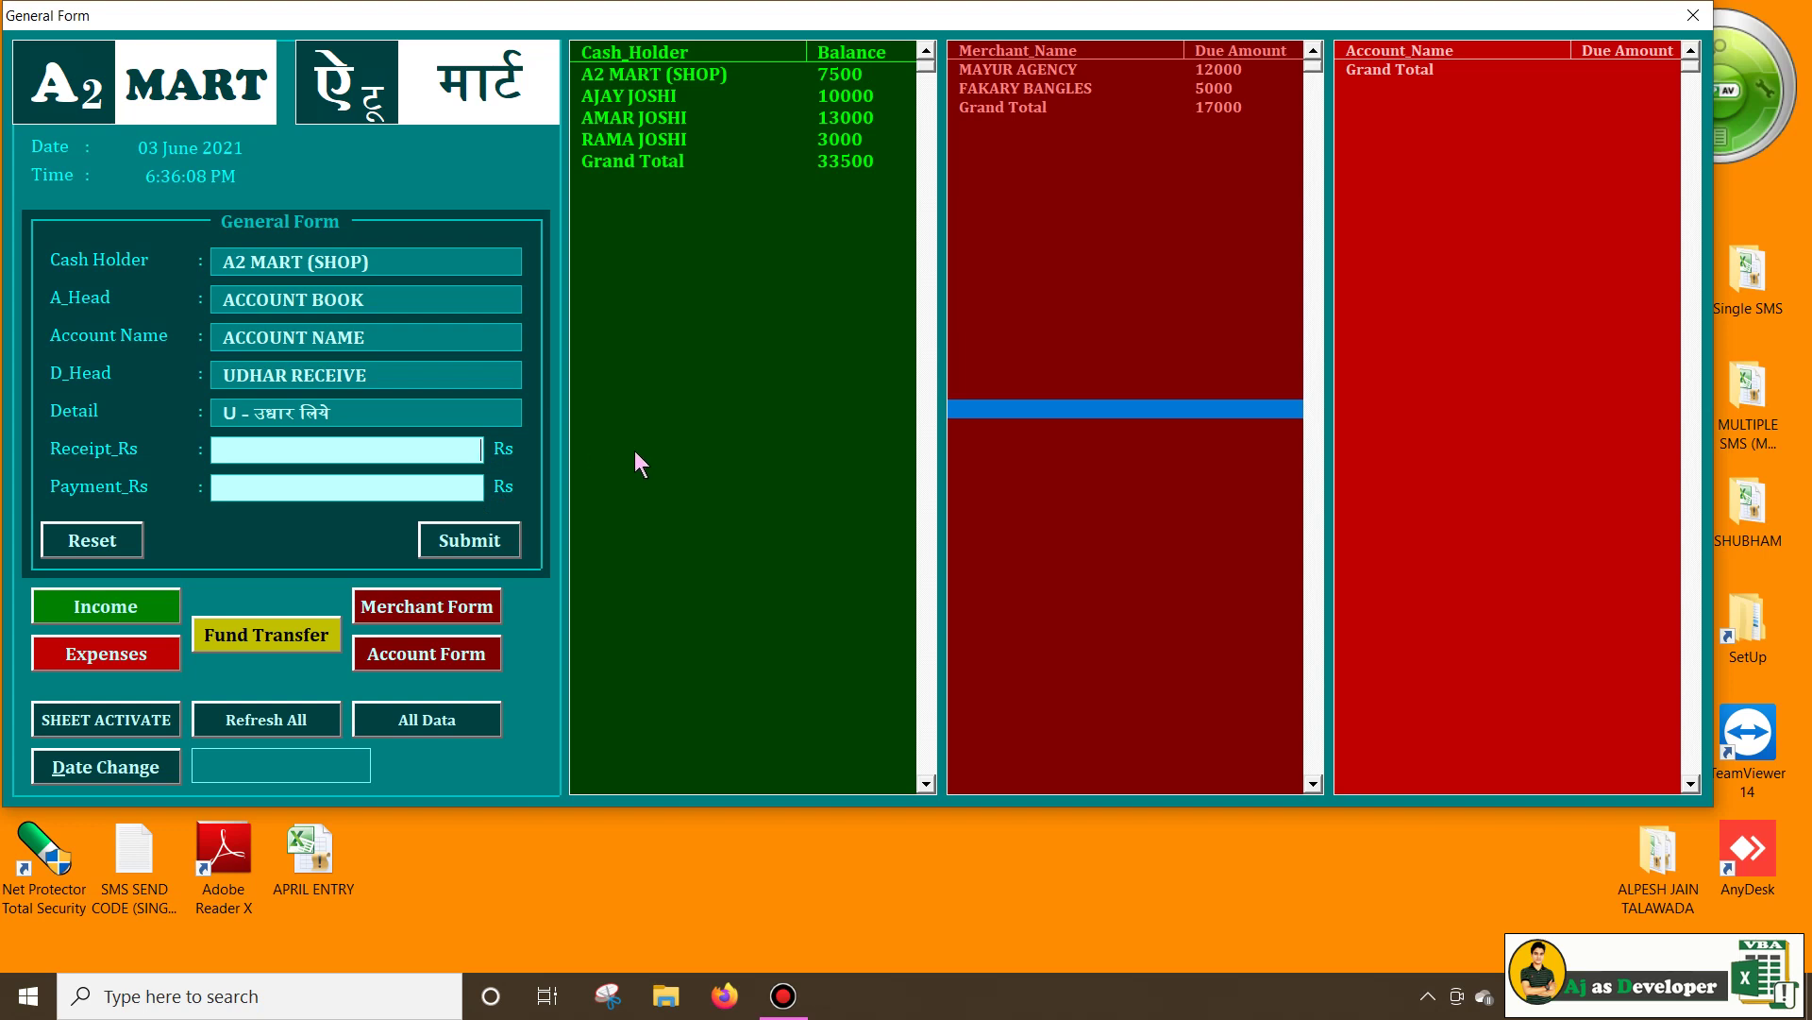
Enter 10000 under the new customer's account name and submit the receipt
{"action": "type", "text": "10000"}
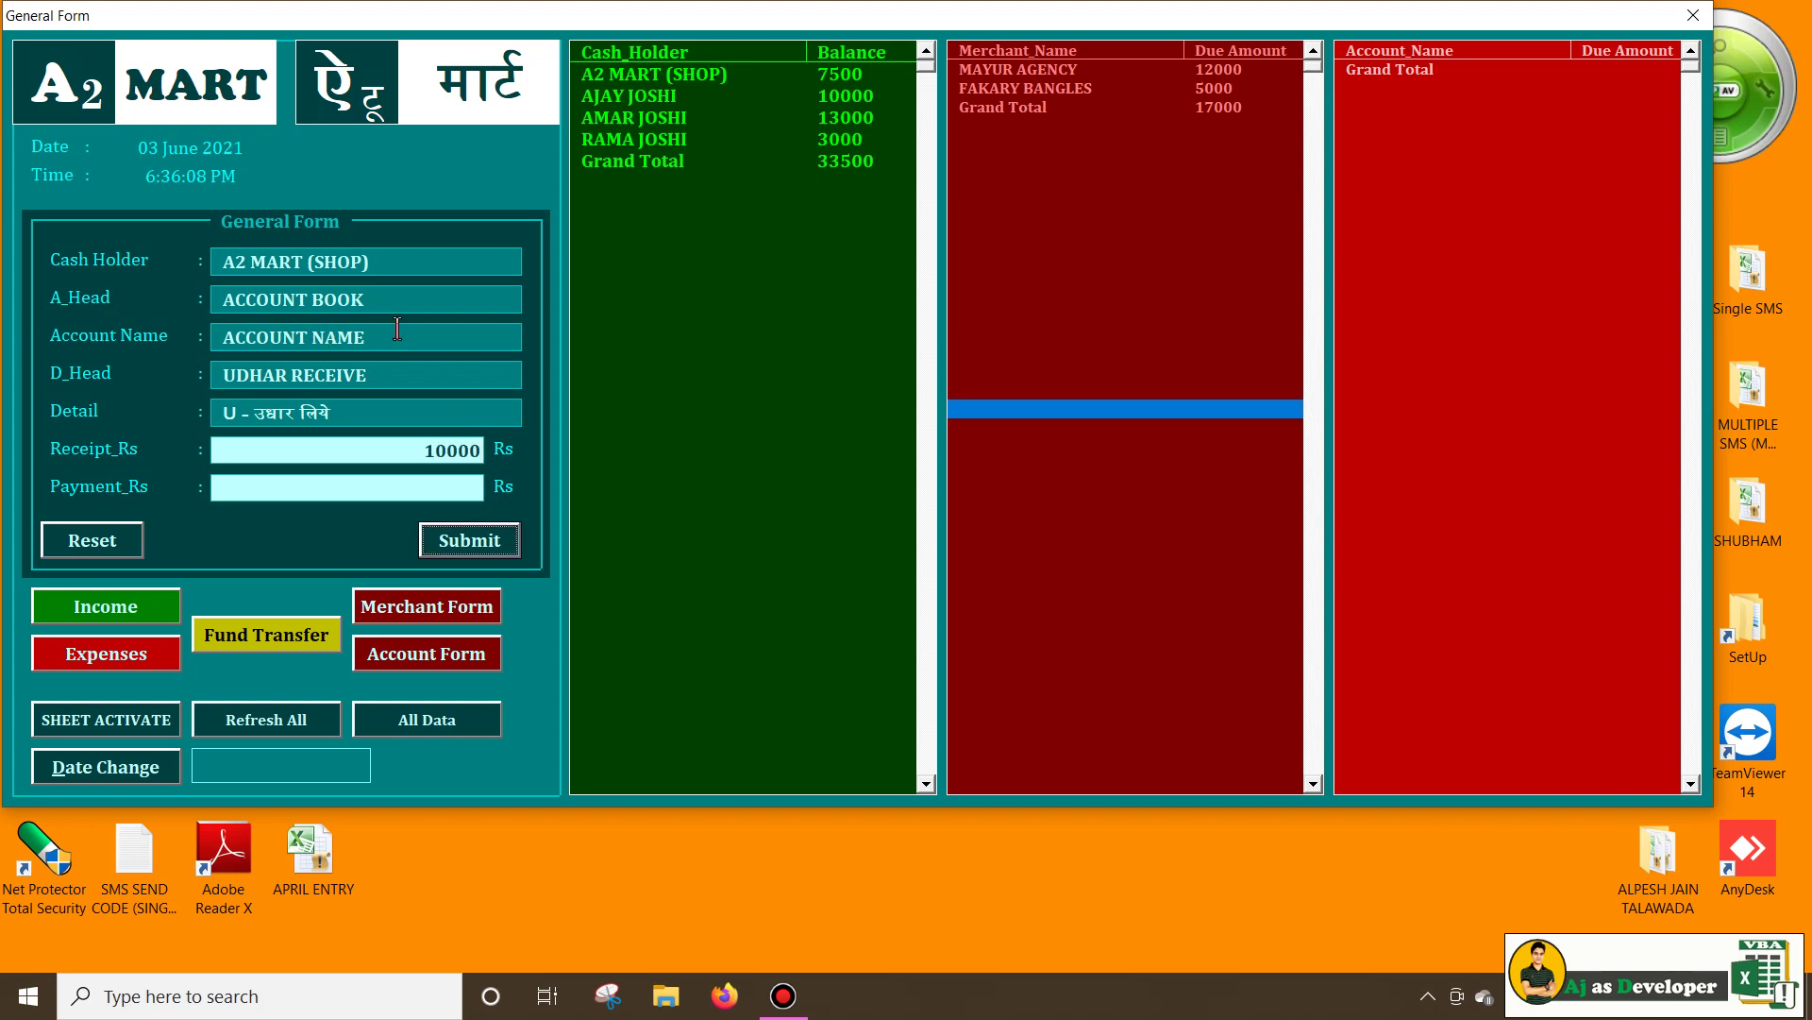
{"action": "left_click", "coordinate": [430, 342]}
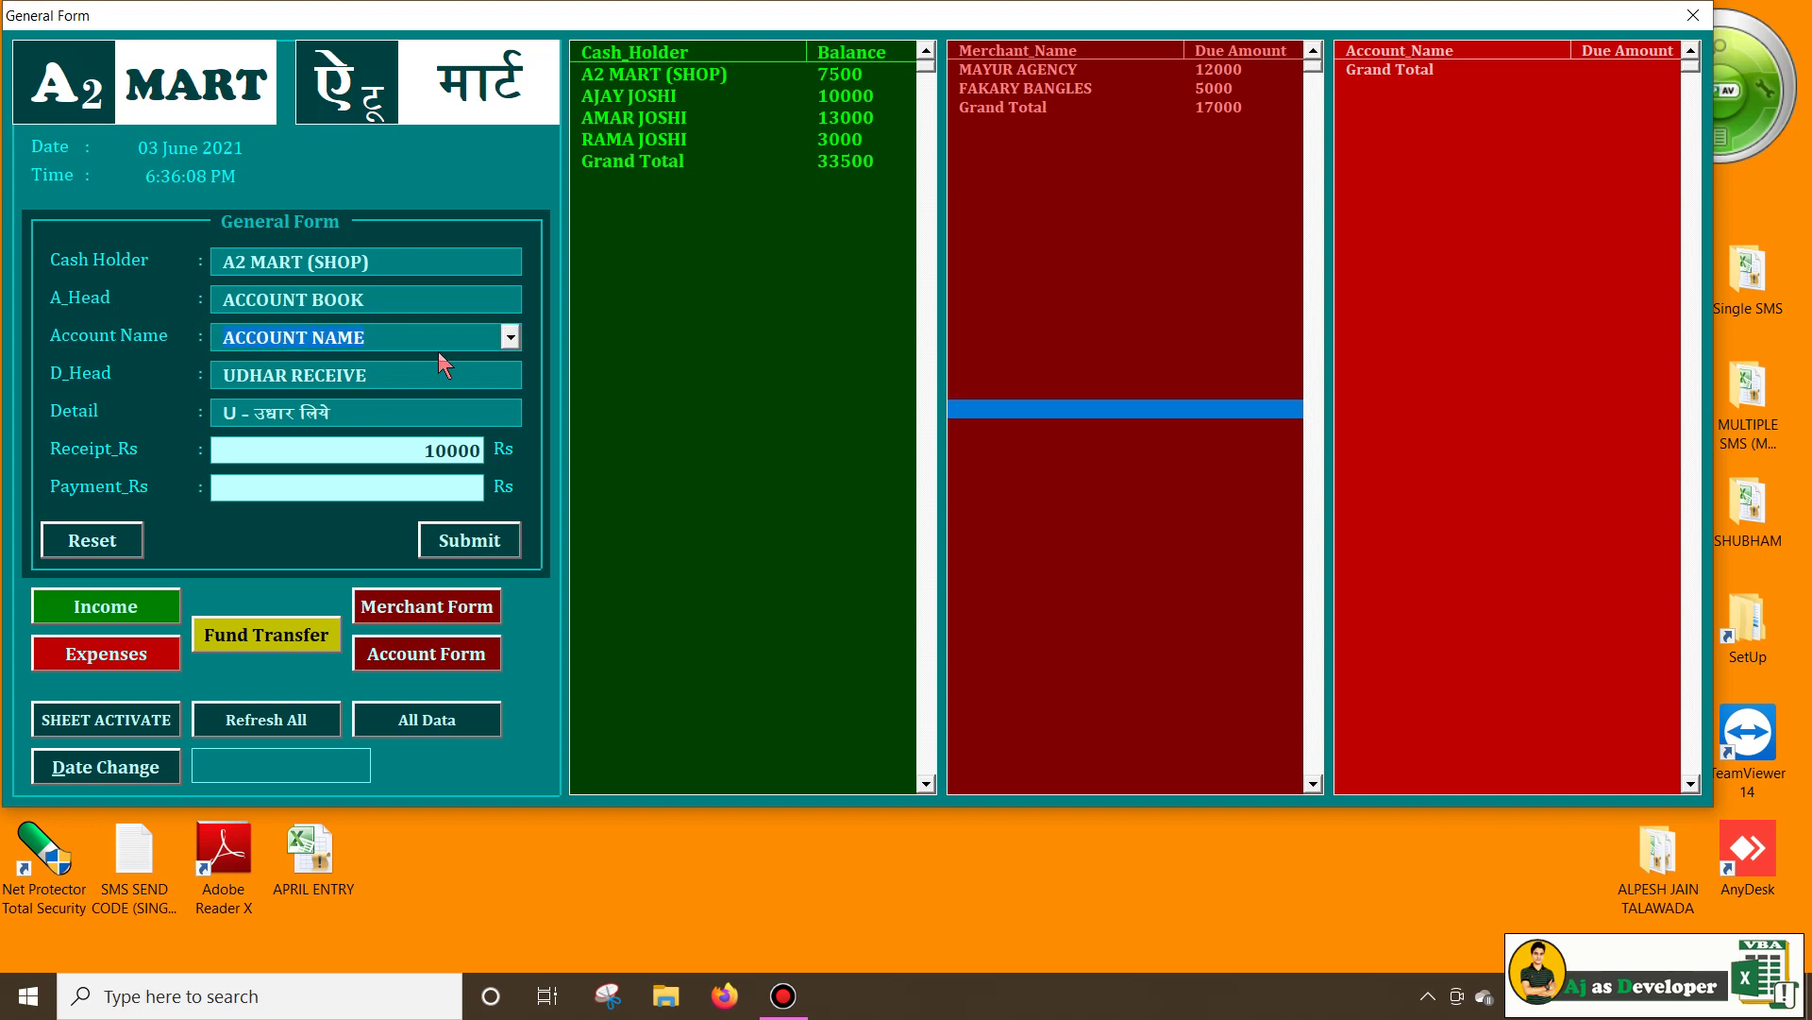
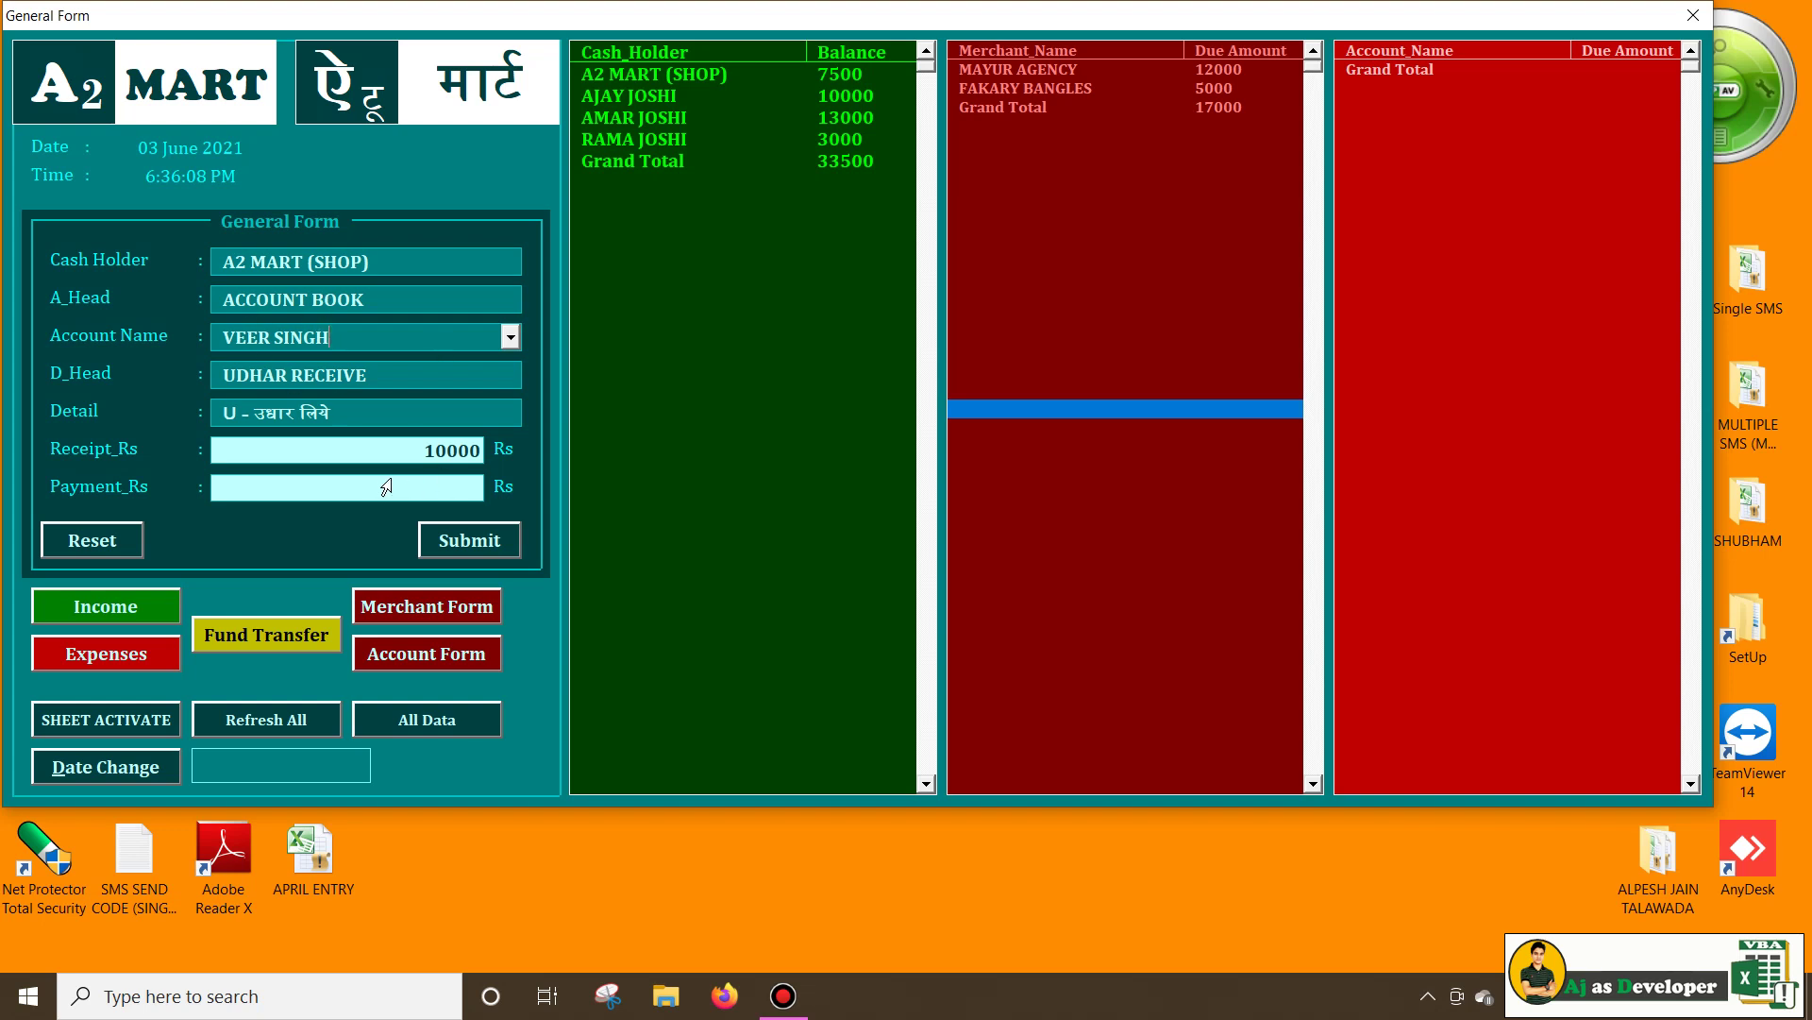
{"action": "left_click", "coordinate": [457, 542]}
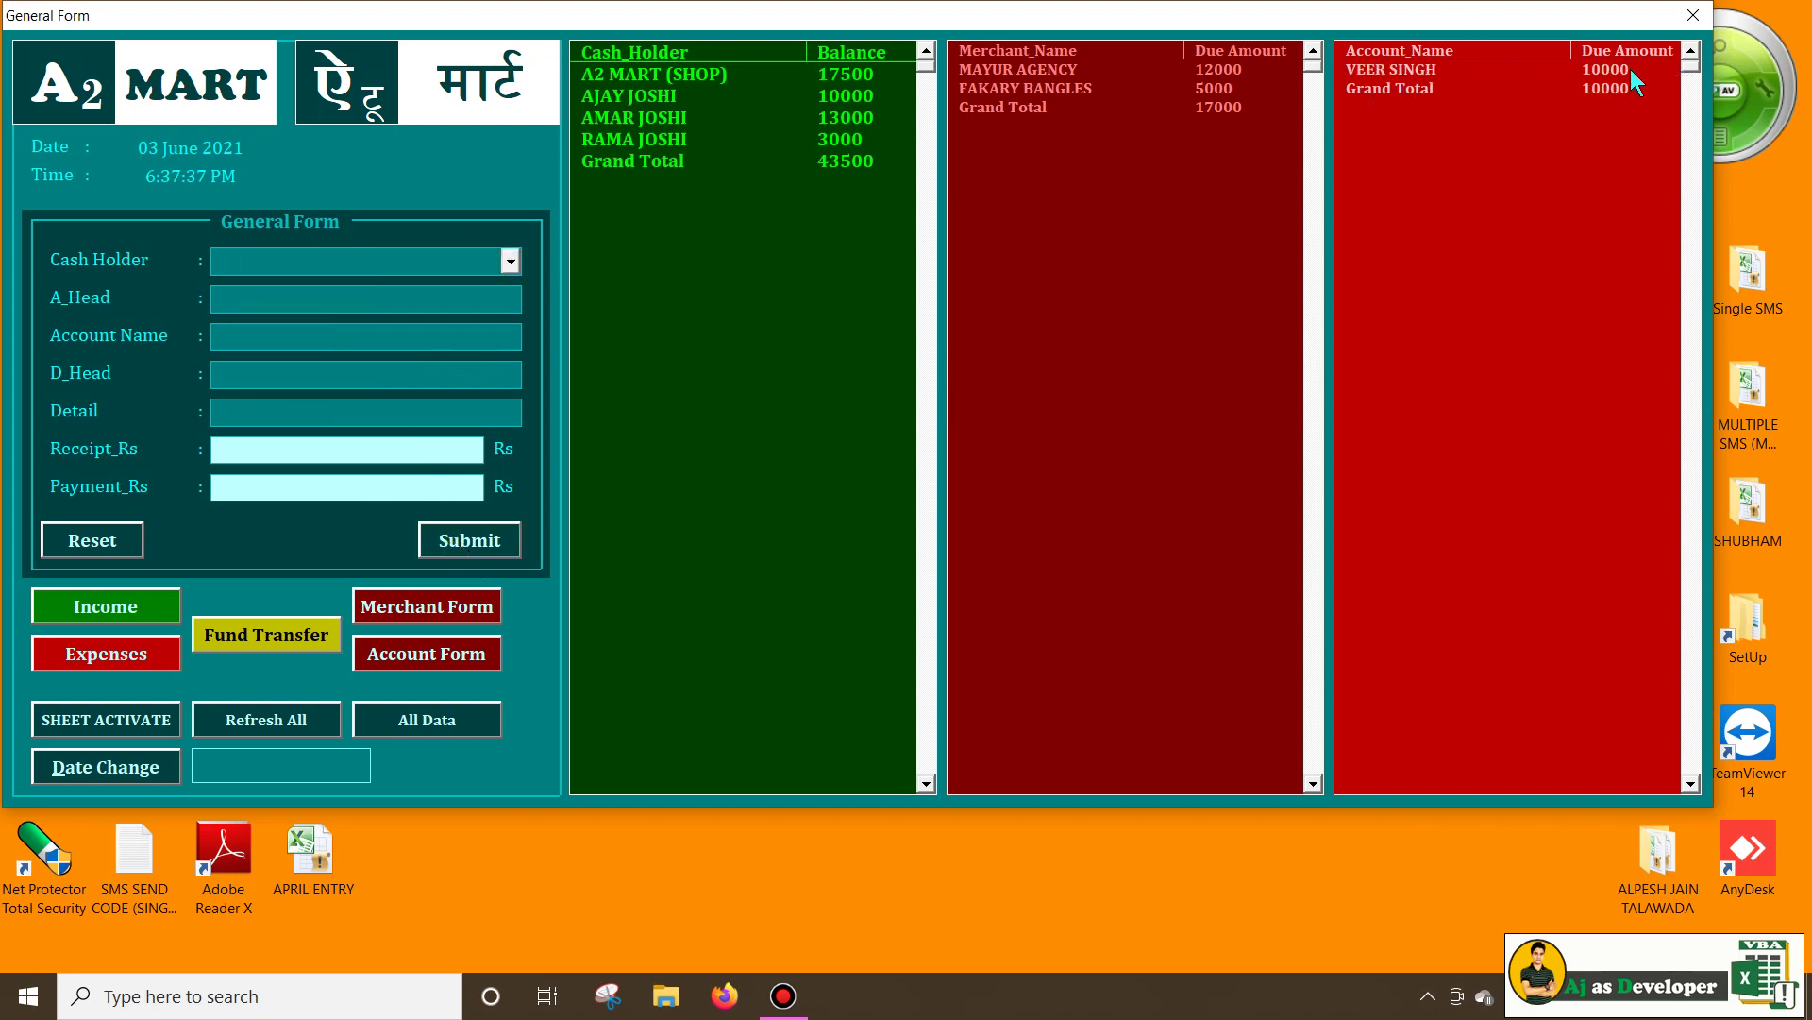
Review the customer's 10000 due, the dues Grand Total and the 17500 shop balance, then reopen the Account Form
{"action": "left_click", "coordinate": [1400, 76]}
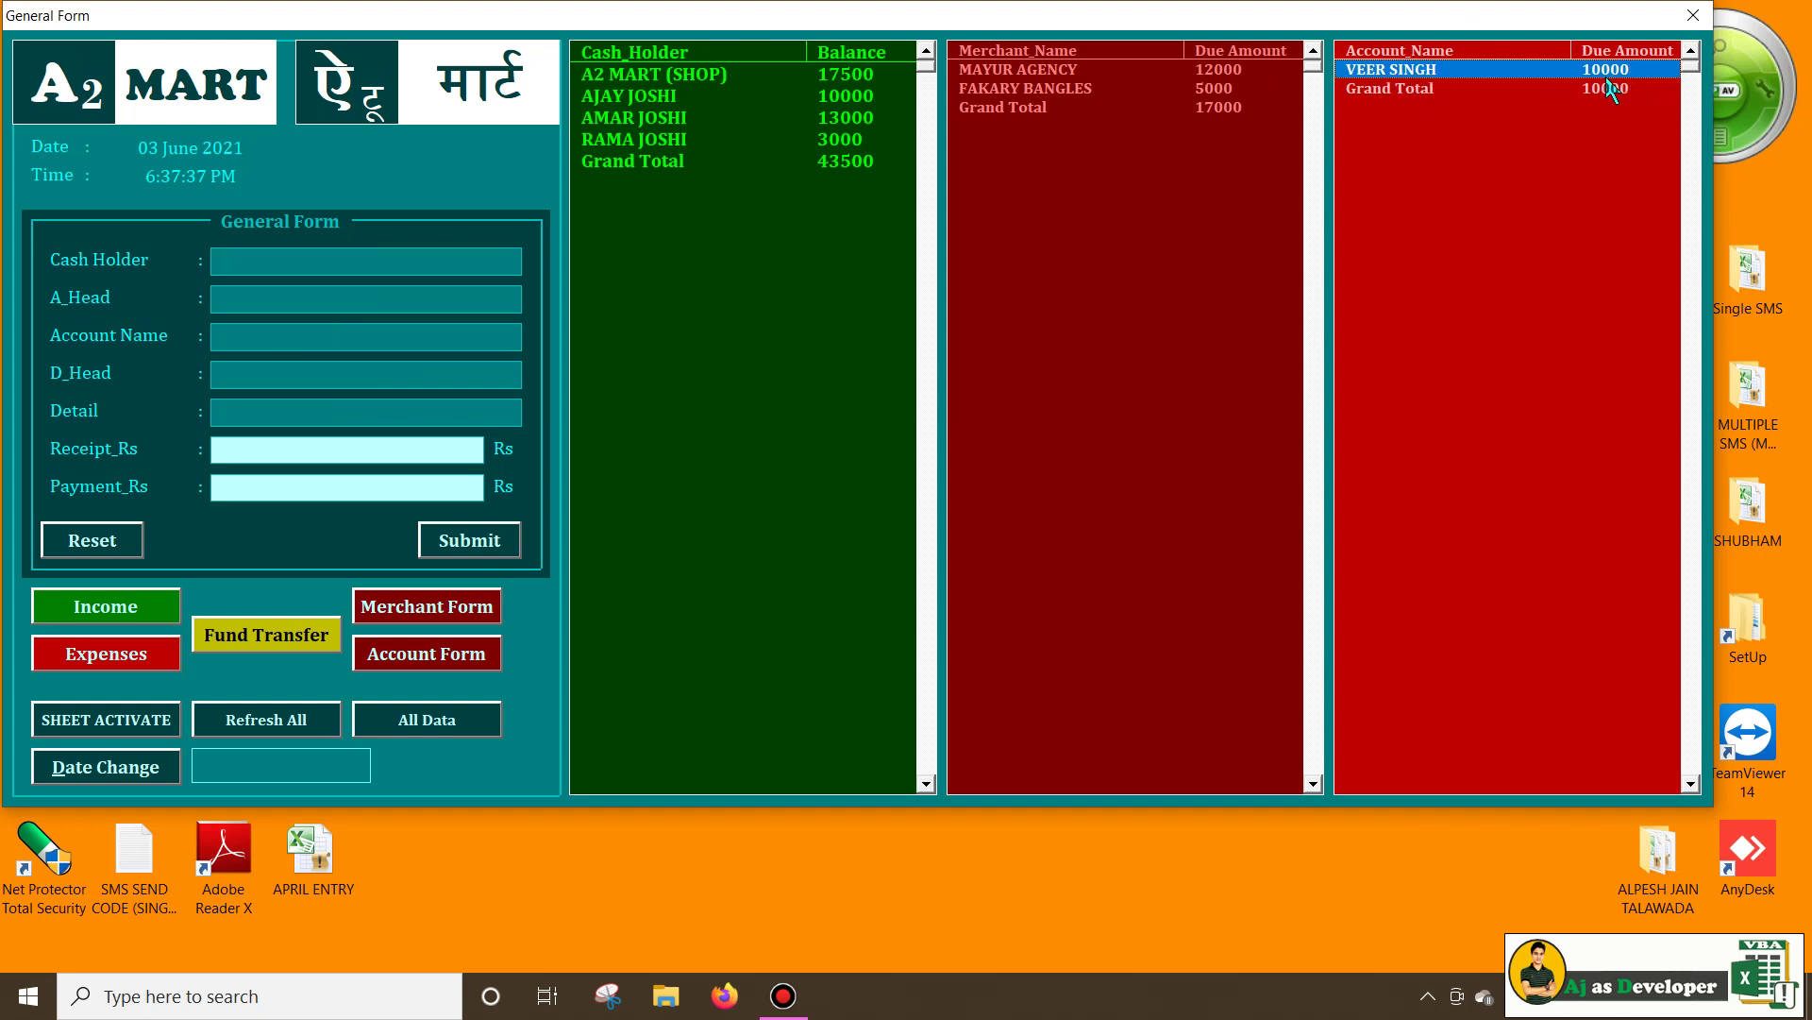
{"action": "left_click", "coordinate": [1408, 90]}
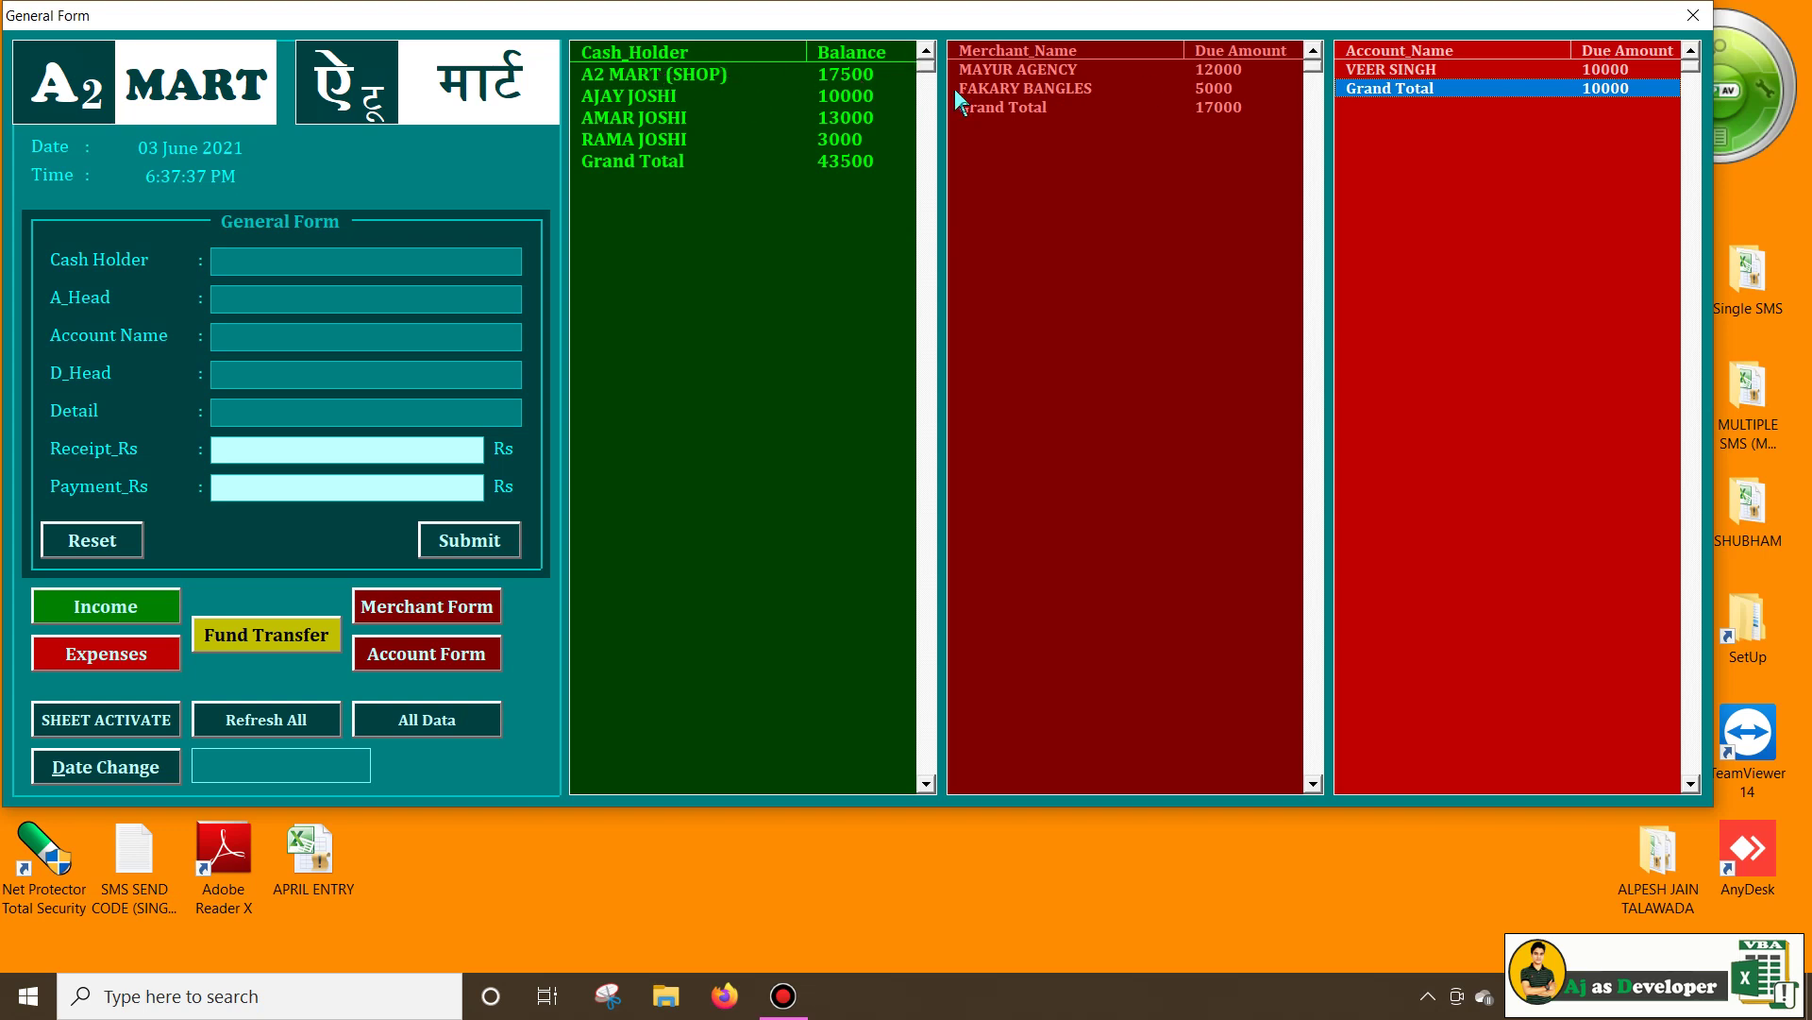
{"action": "left_click", "coordinate": [876, 79]}
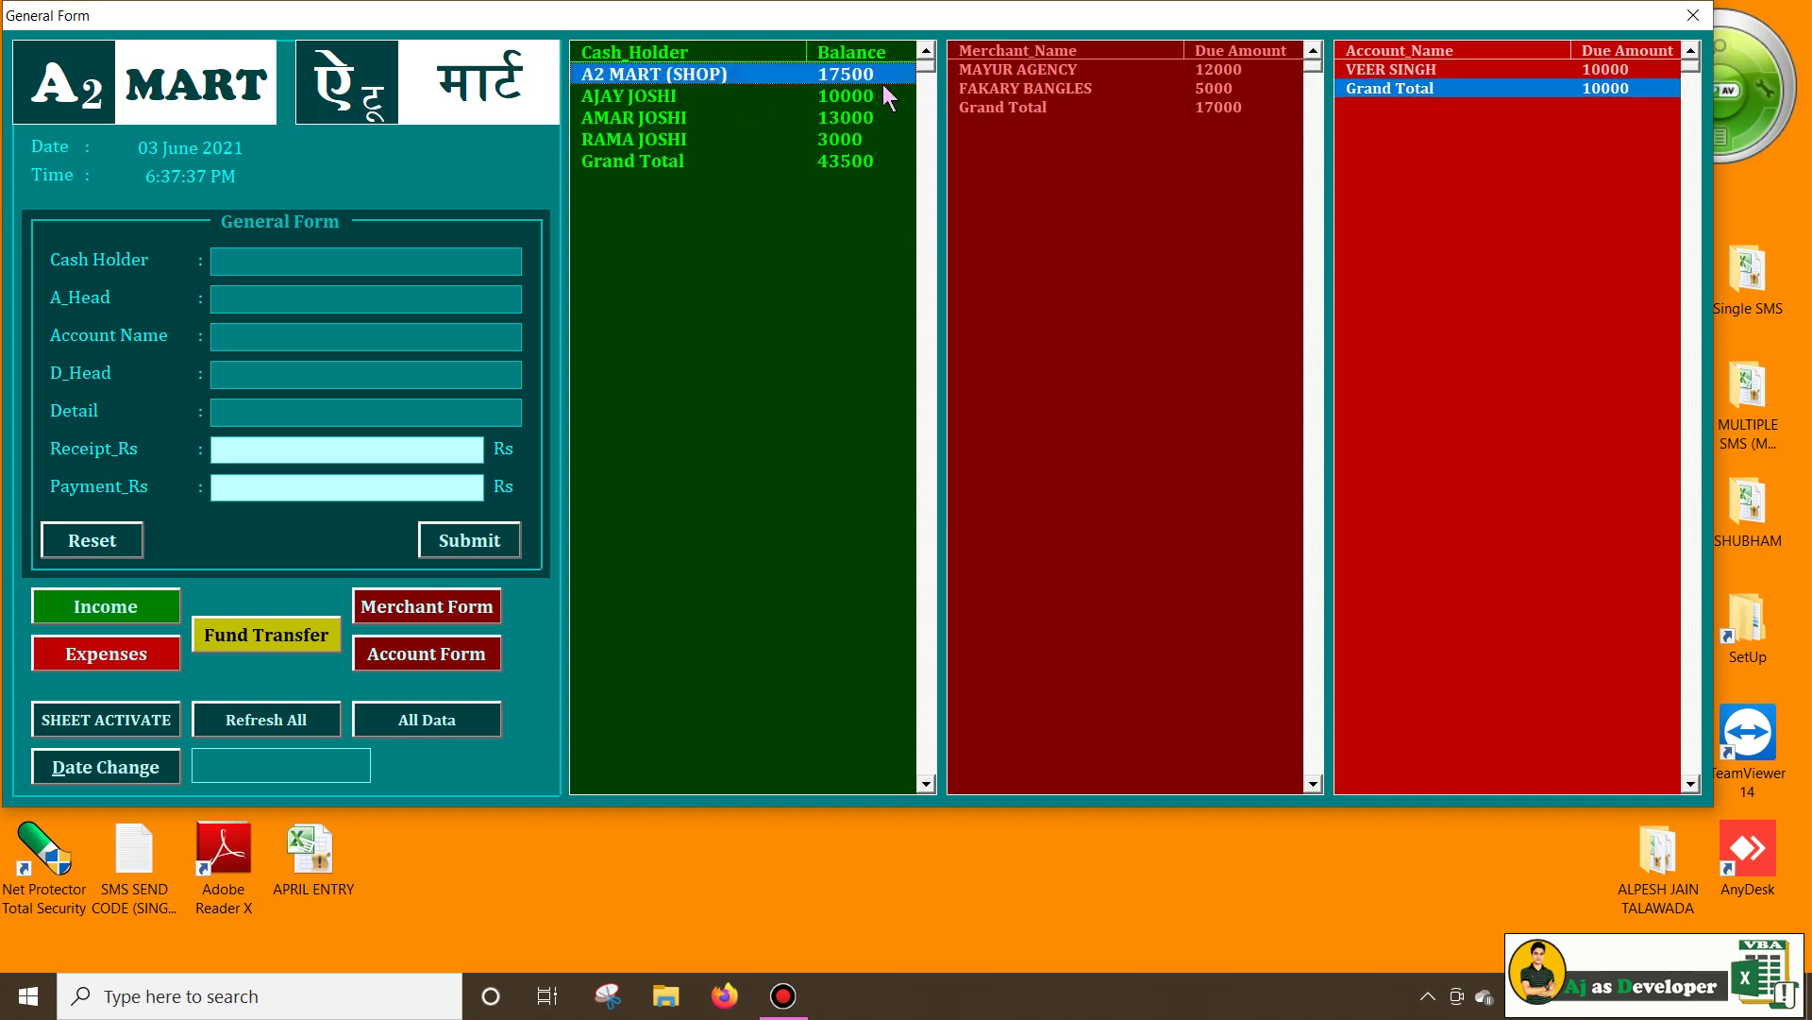
{"action": "left_click", "coordinate": [419, 658]}
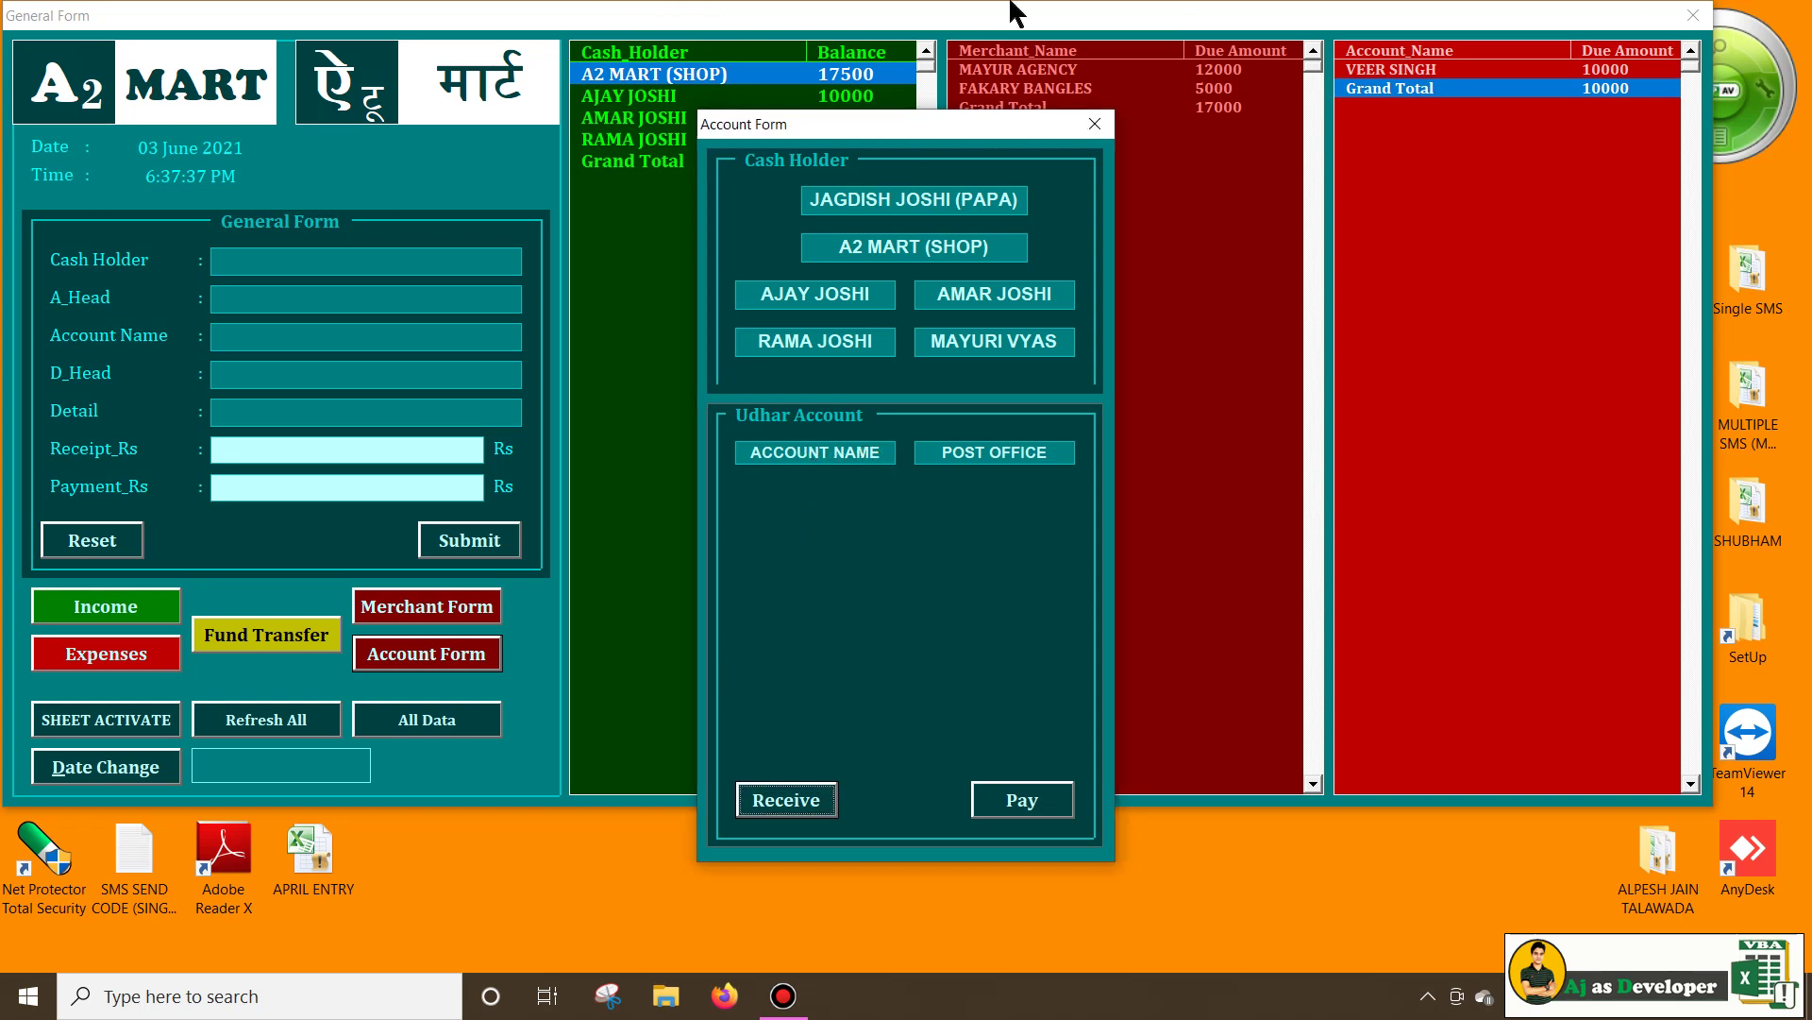
Select A2 MART (SHOP) and the existing customer's account as an udhar receipt
{"action": "mouse_move", "coordinate": [1047, 14]}
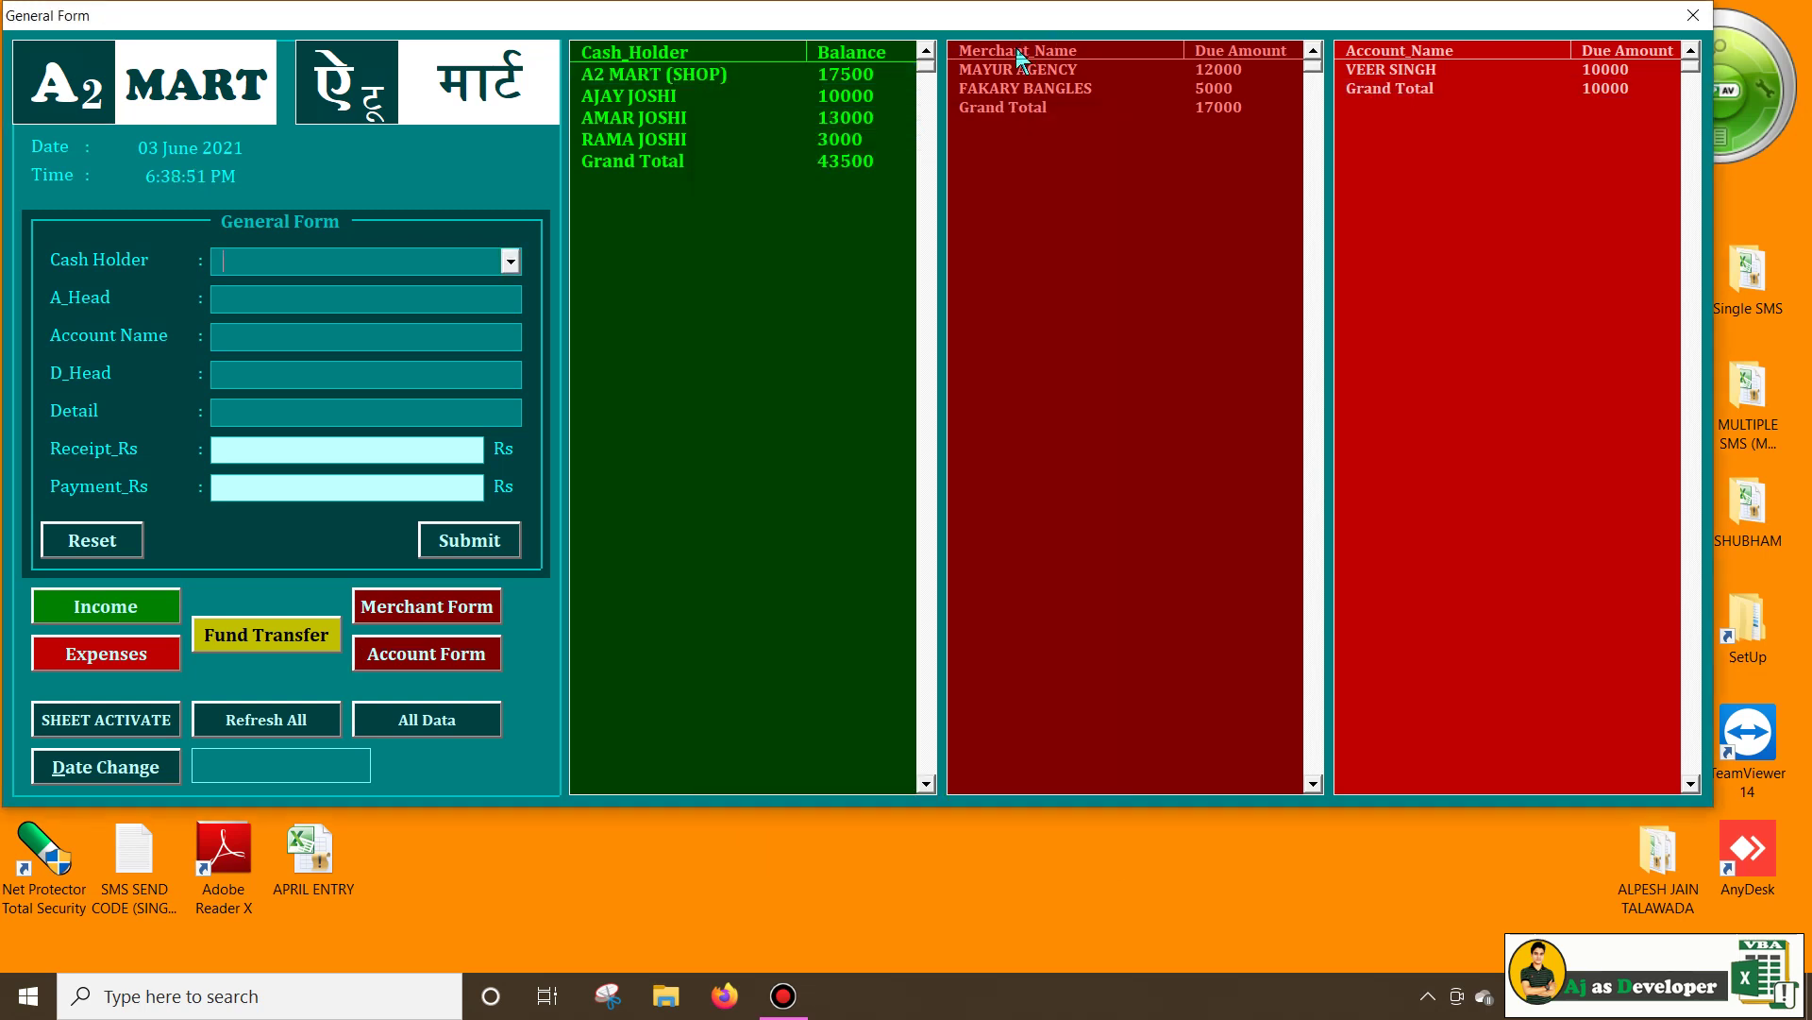
{"action": "left_click", "coordinate": [450, 657]}
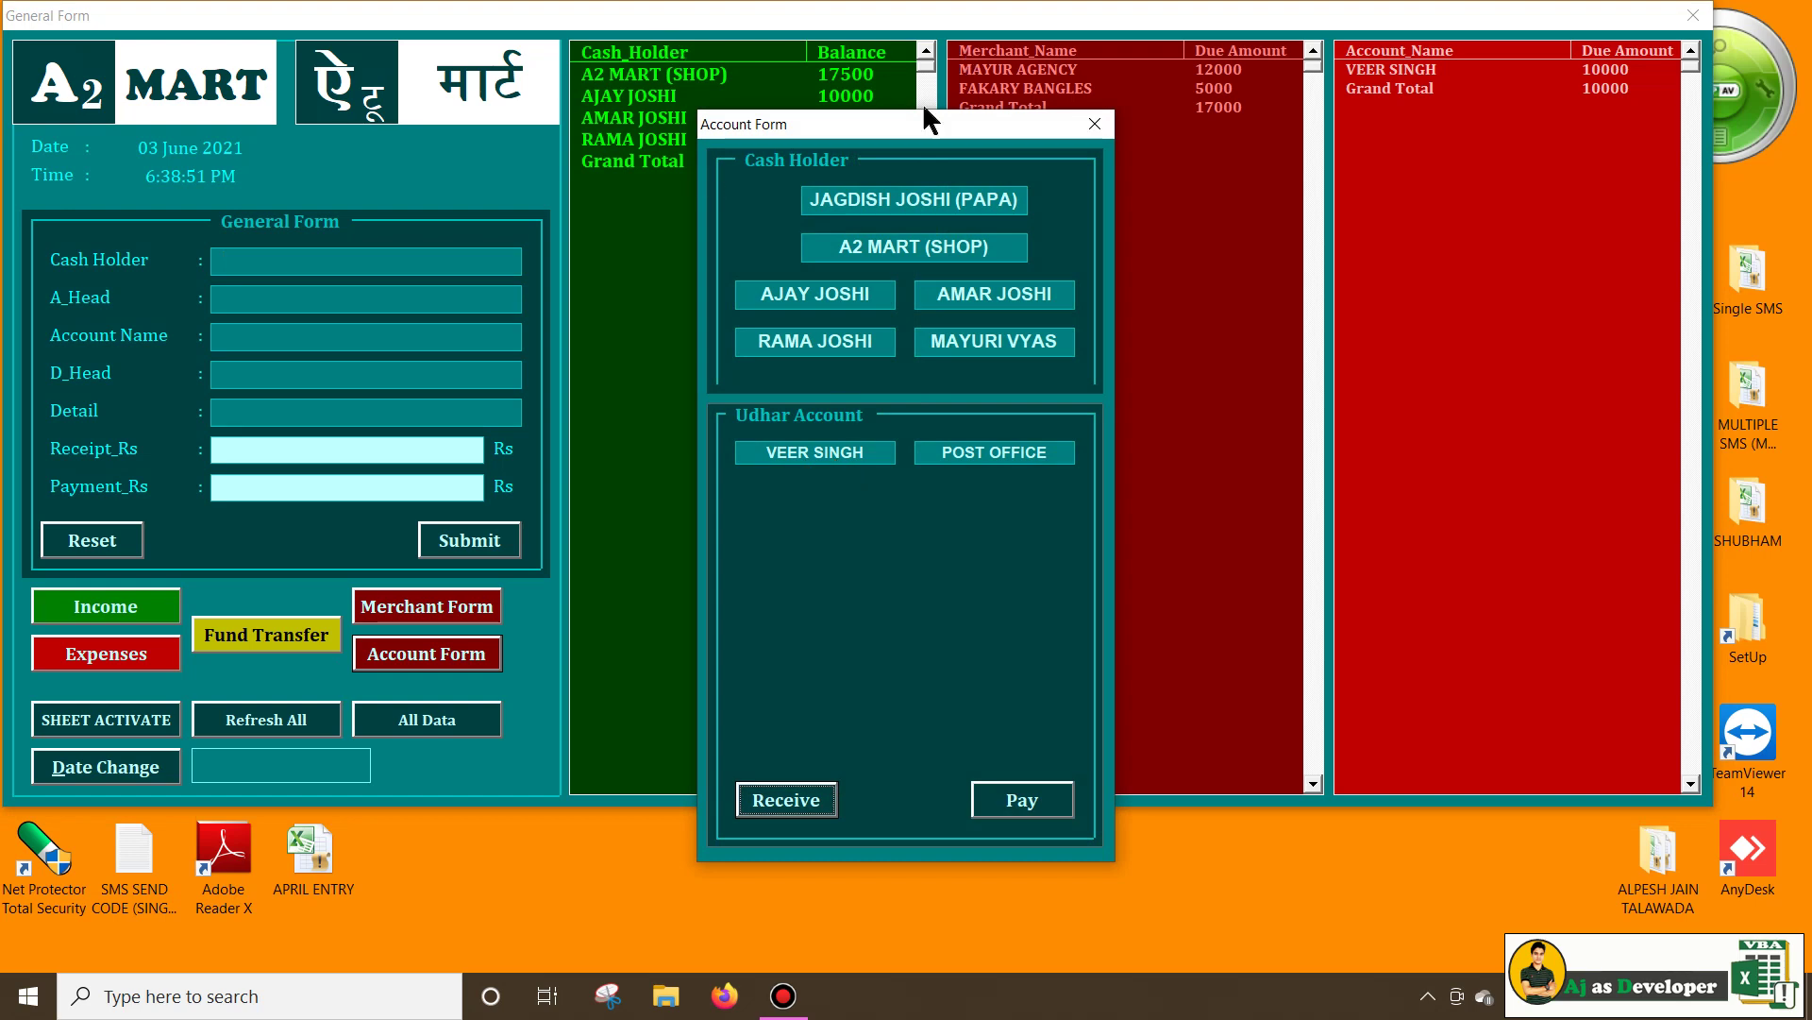
{"action": "left_click", "coordinate": [941, 248]}
{"action": "left_click", "coordinate": [840, 455]}
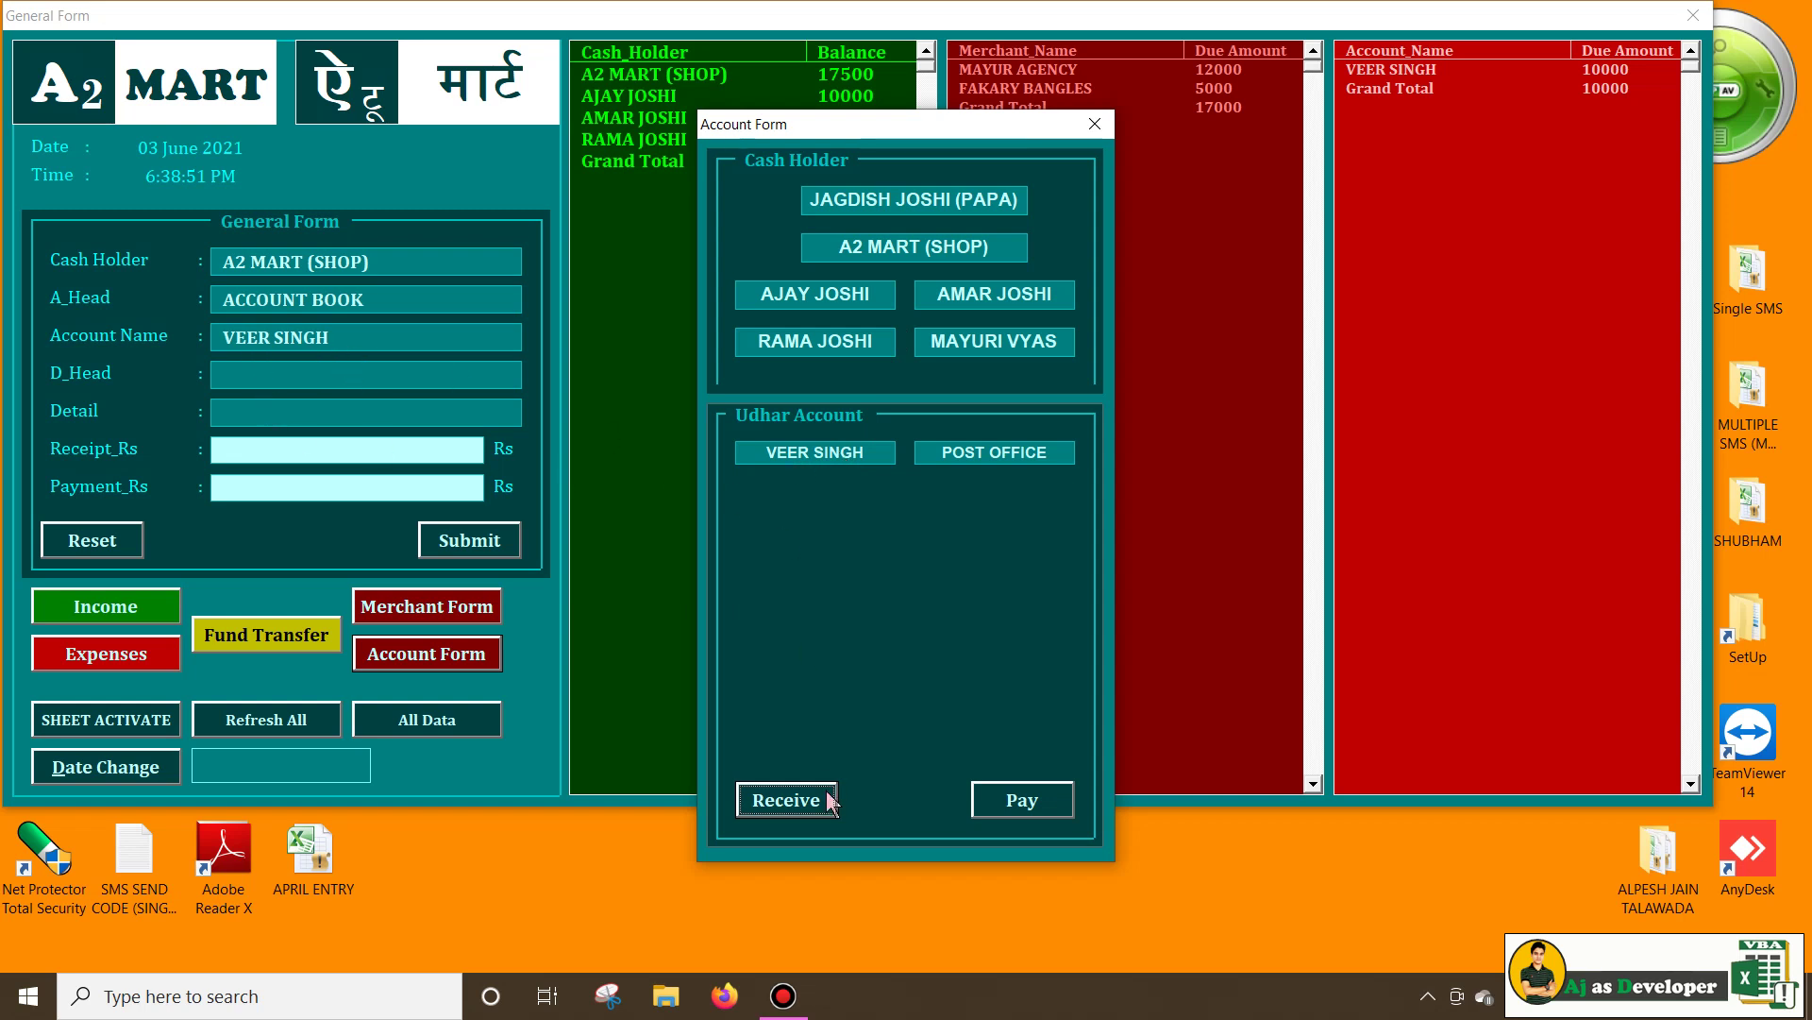
{"action": "left_click", "coordinate": [786, 801]}
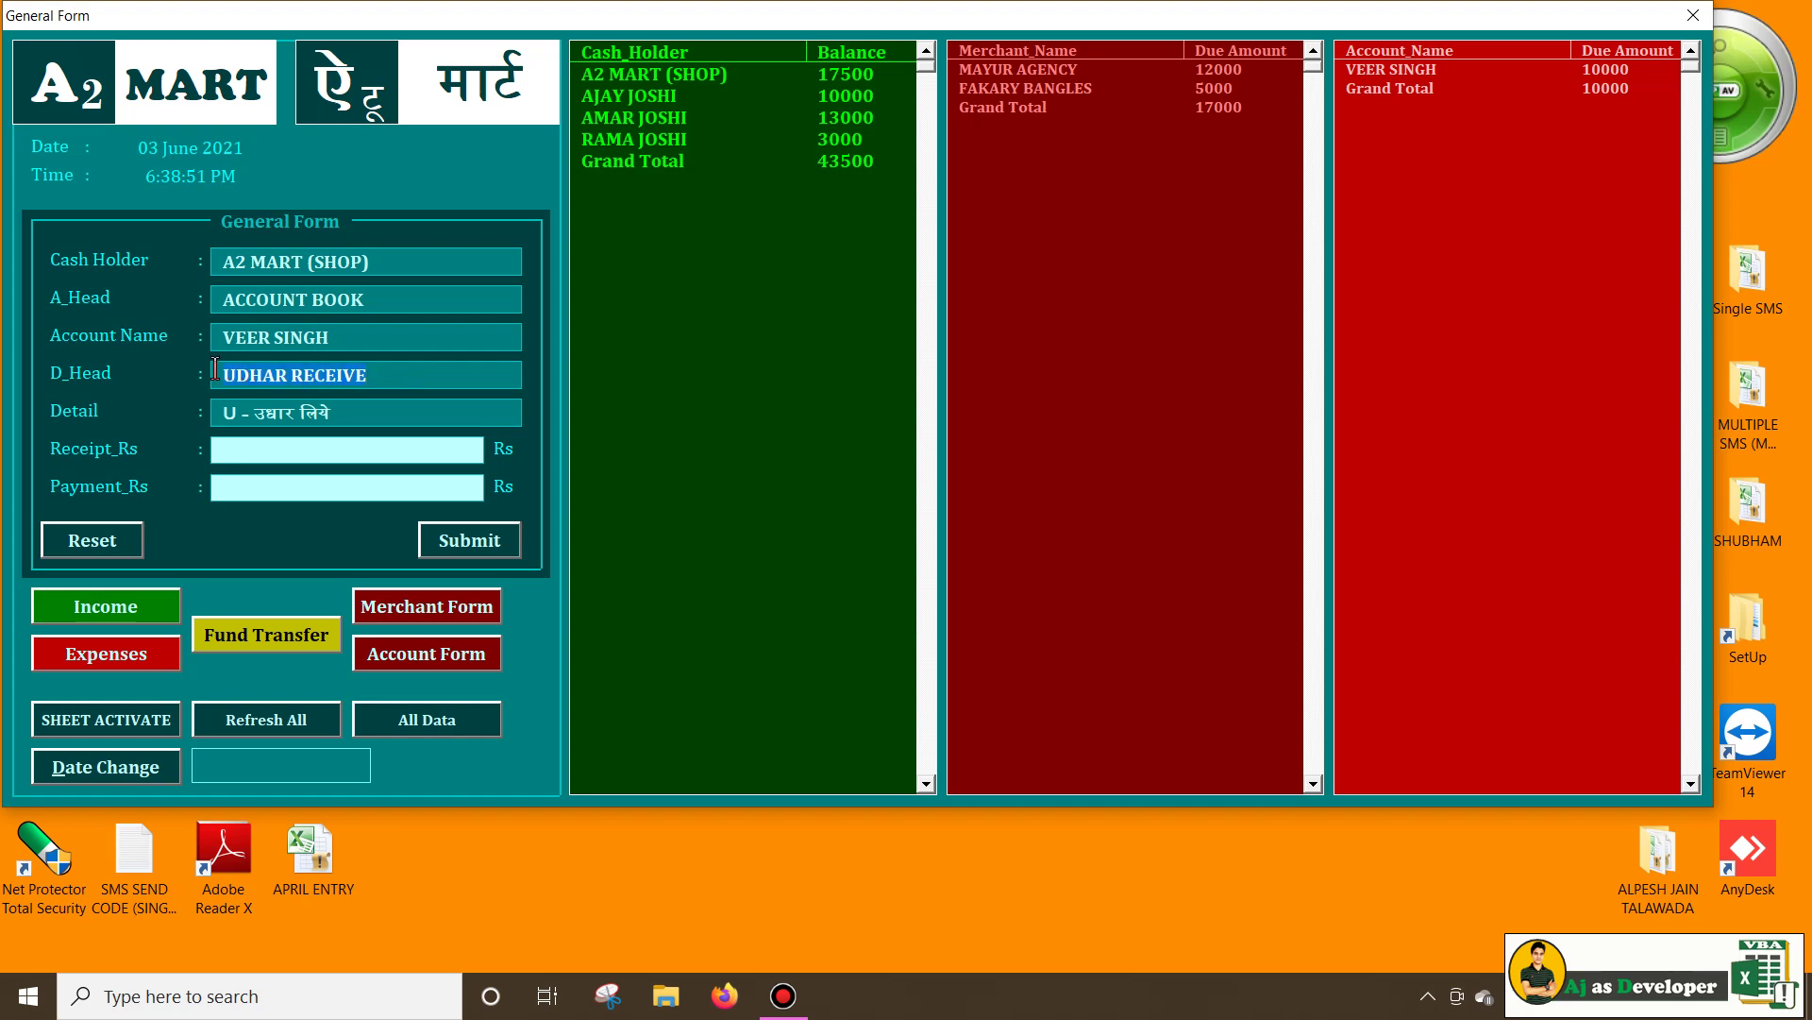
{"action": "left_click", "coordinate": [342, 382]}
{"action": "left_click", "coordinate": [342, 406]}
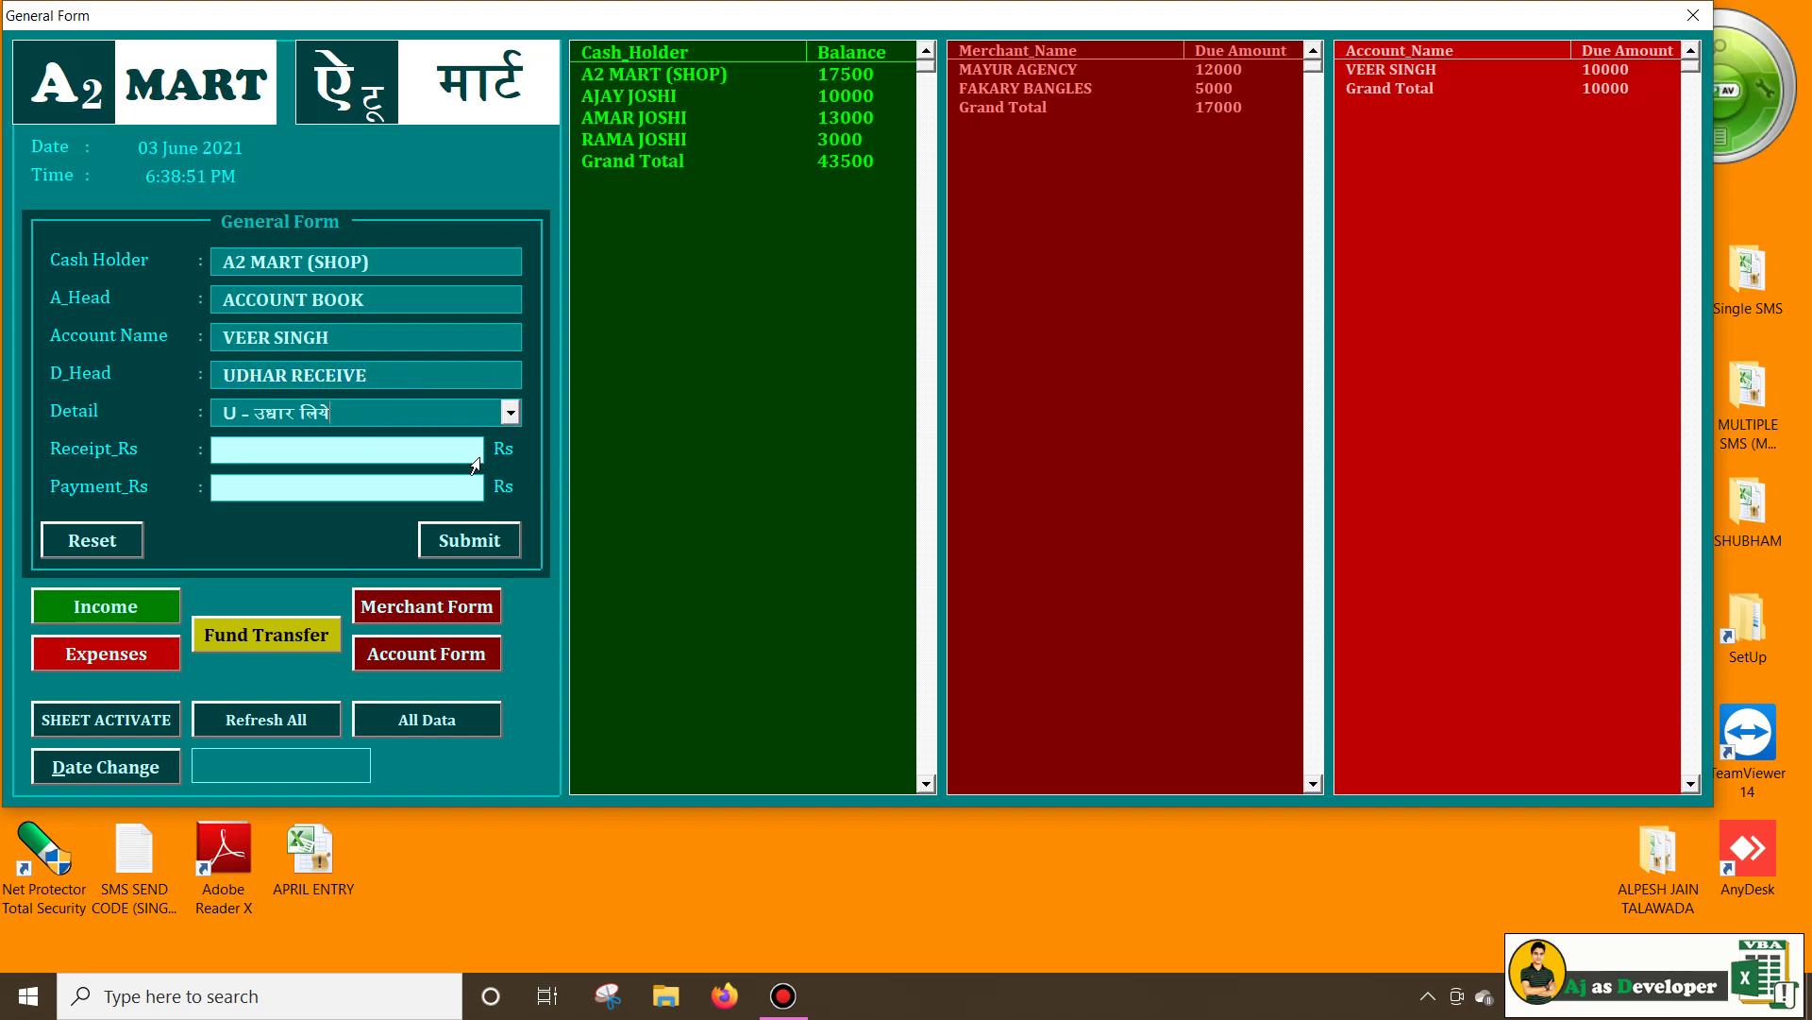
Record a 5000 receipt from the customer, raising the shop balance to 22500
{"action": "left_click", "coordinate": [428, 653]}
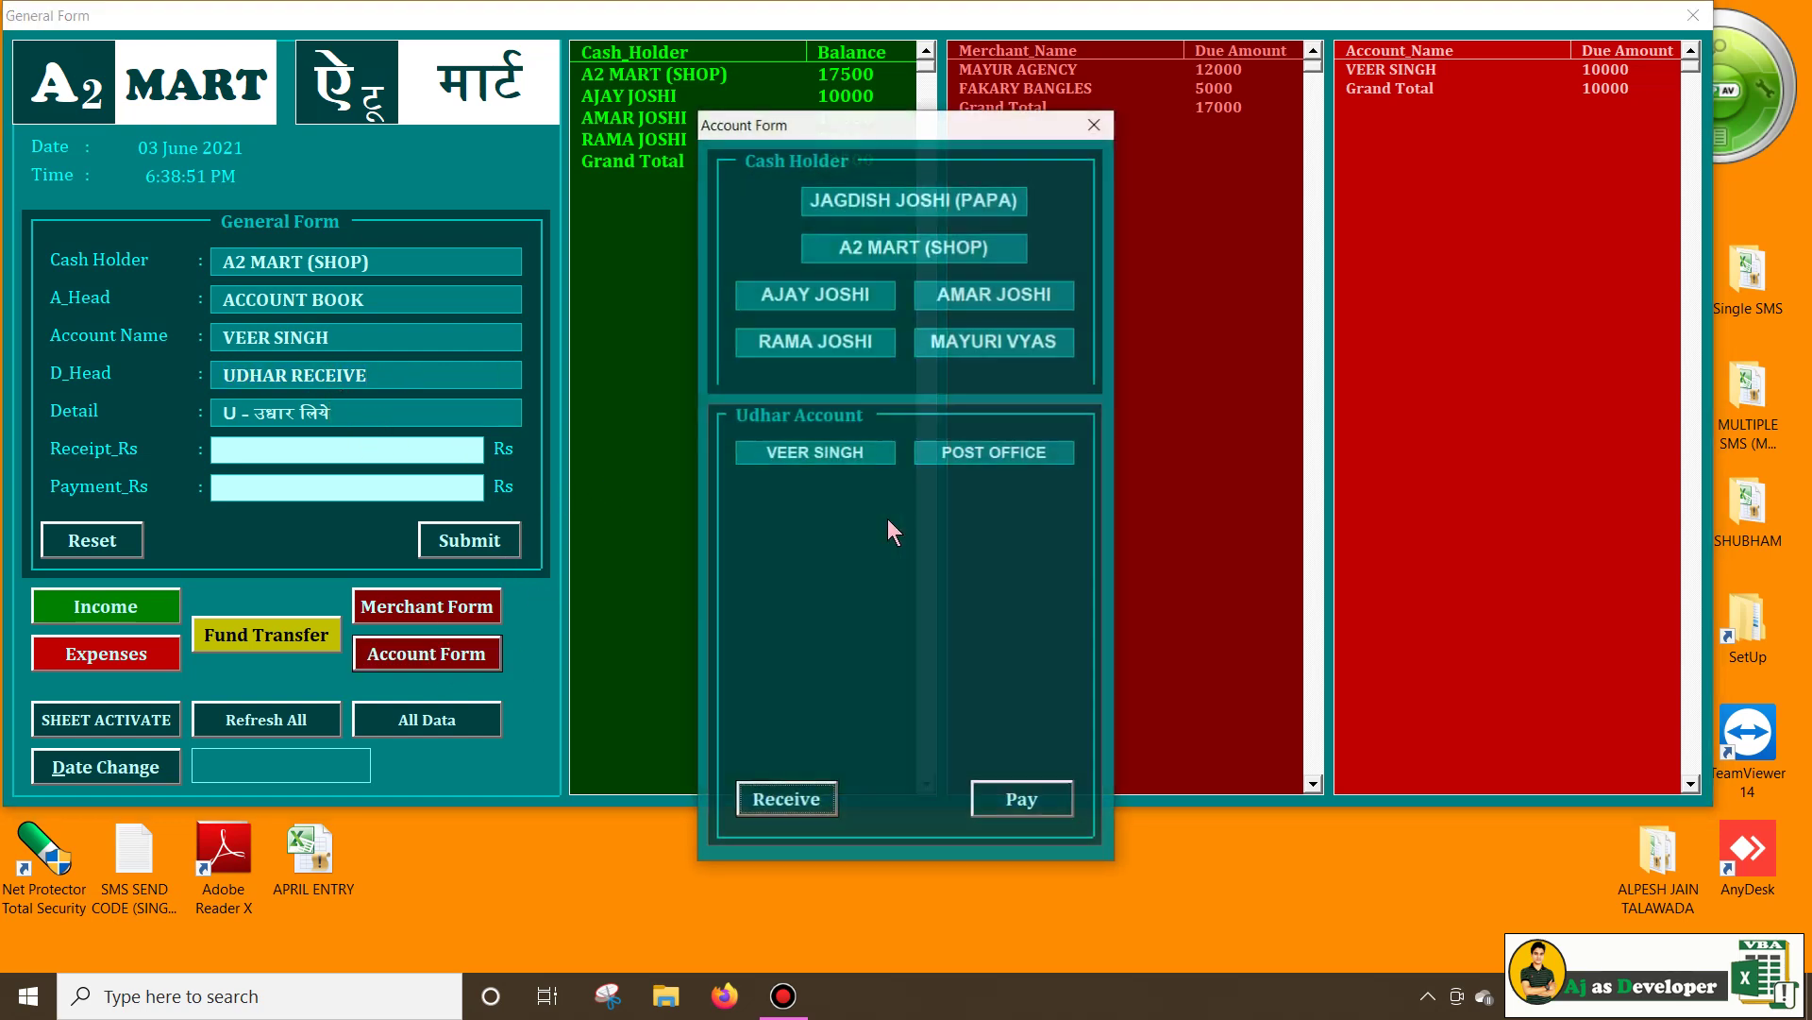
{"action": "left_click", "coordinate": [806, 811]}
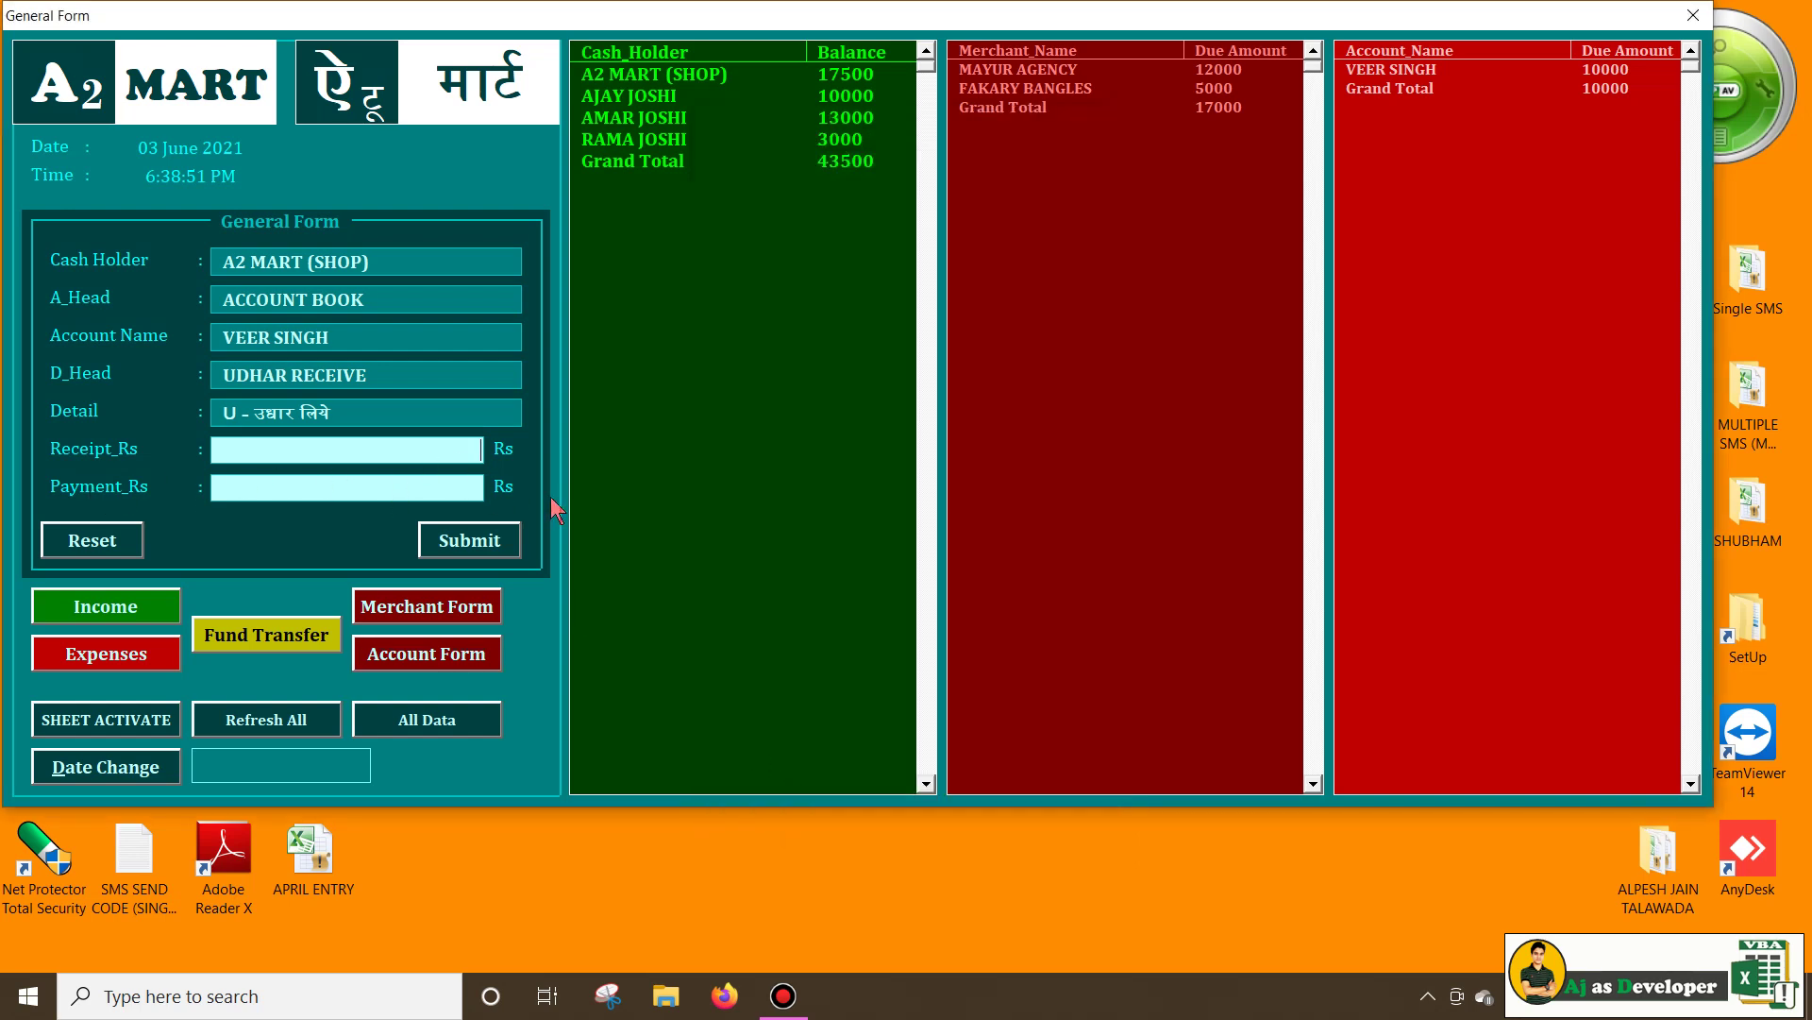
{"action": "type", "text": "5000"}
{"action": "left_click", "coordinate": [472, 555]}
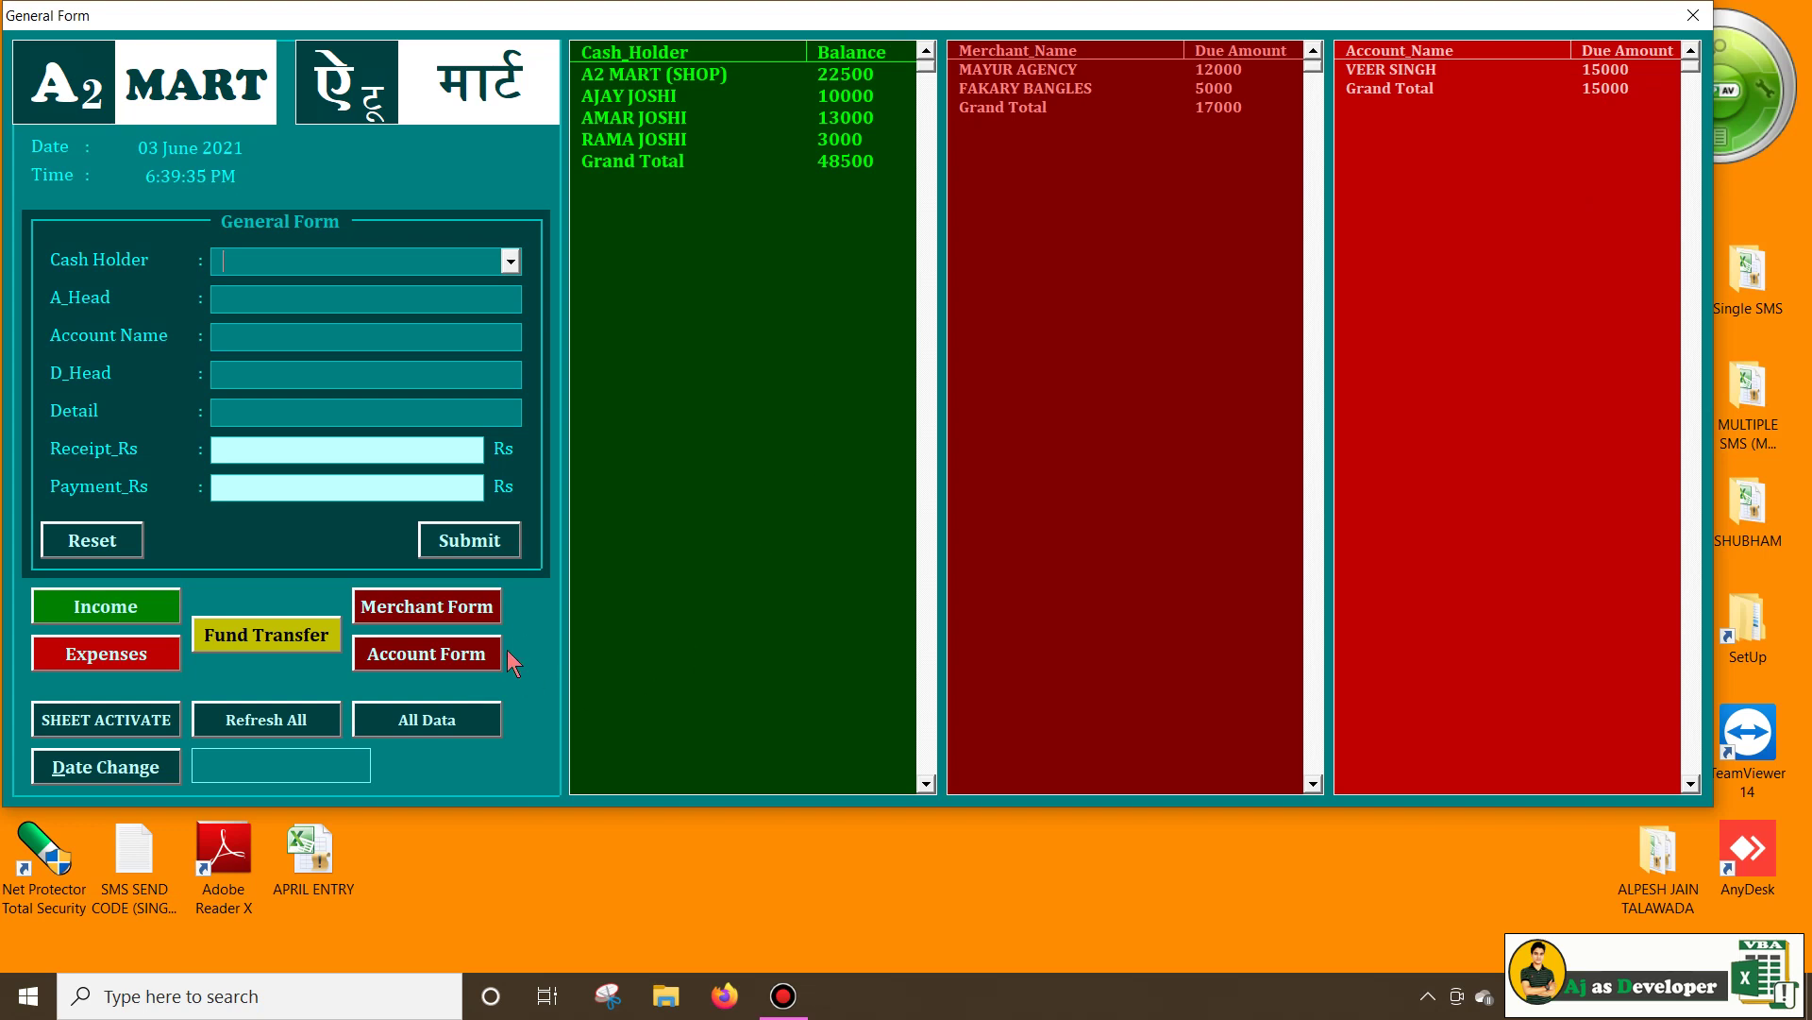
Choose the third cash holder and an account as an udhar receipt
{"action": "left_click", "coordinate": [426, 656]}
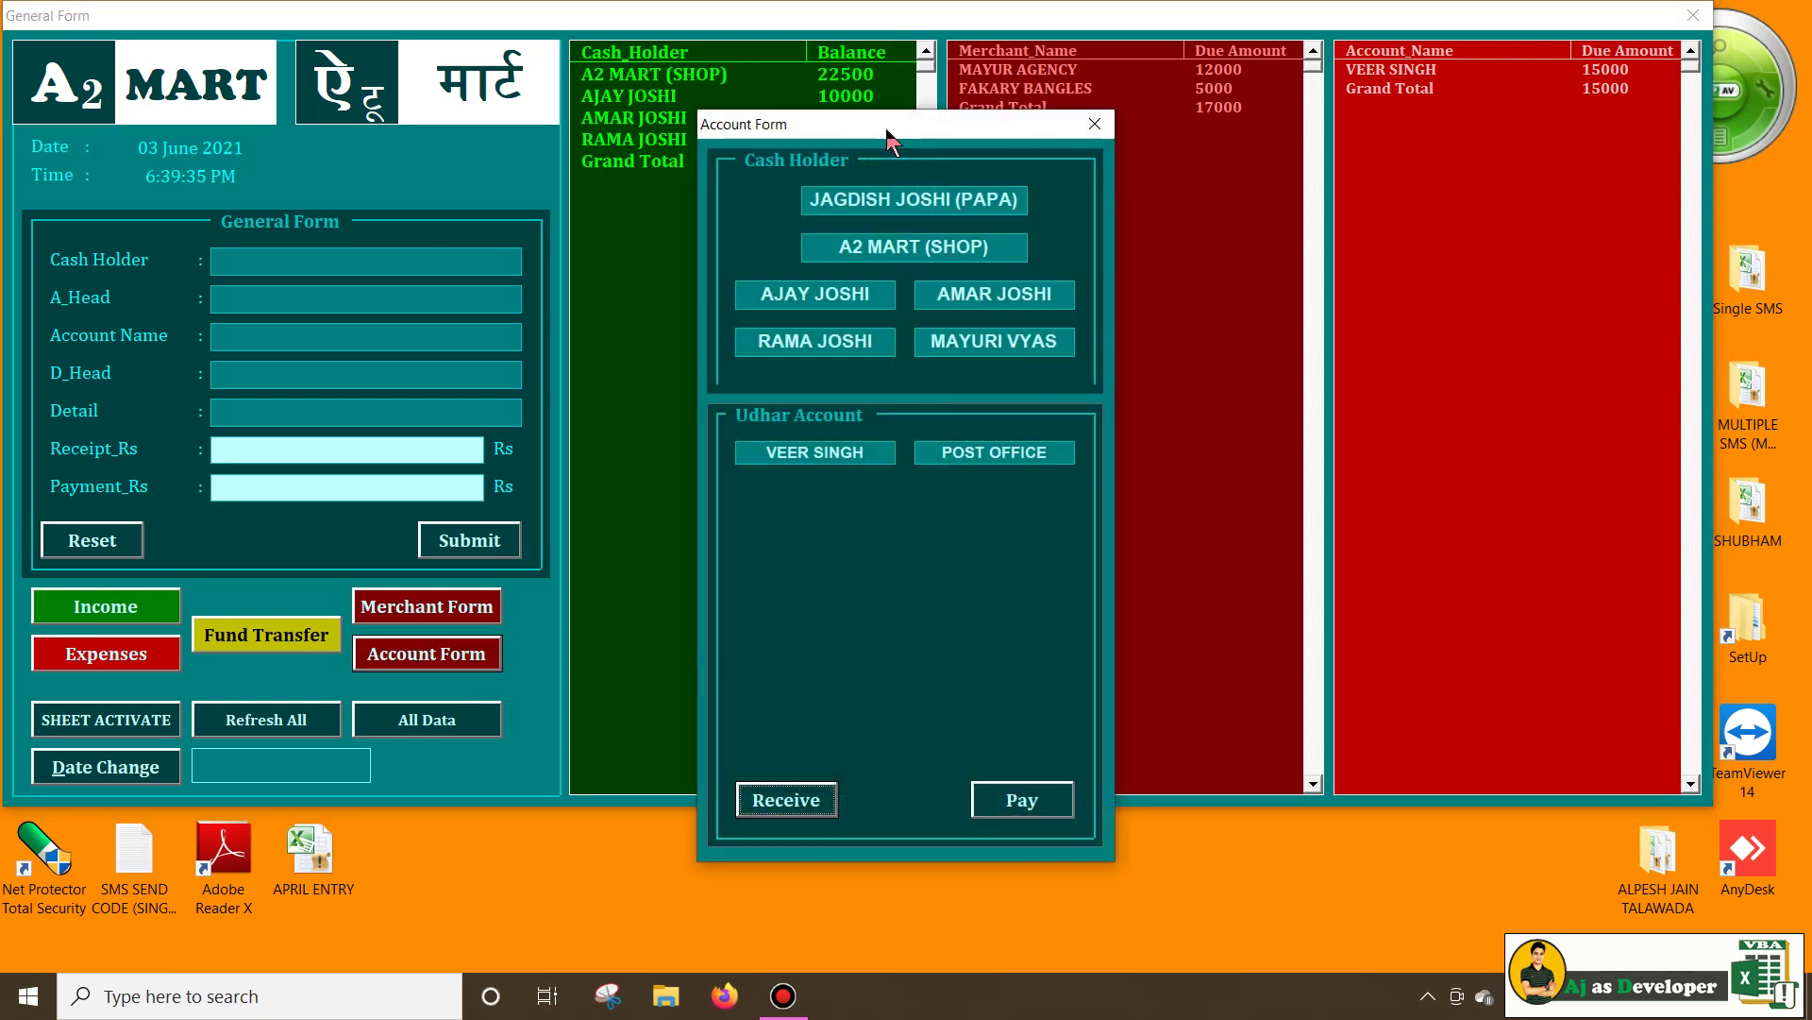
{"action": "left_click_drag", "start_coordinate": [888, 140], "coordinate": [1197, 109]}
{"action": "left_click", "coordinate": [1101, 263]}
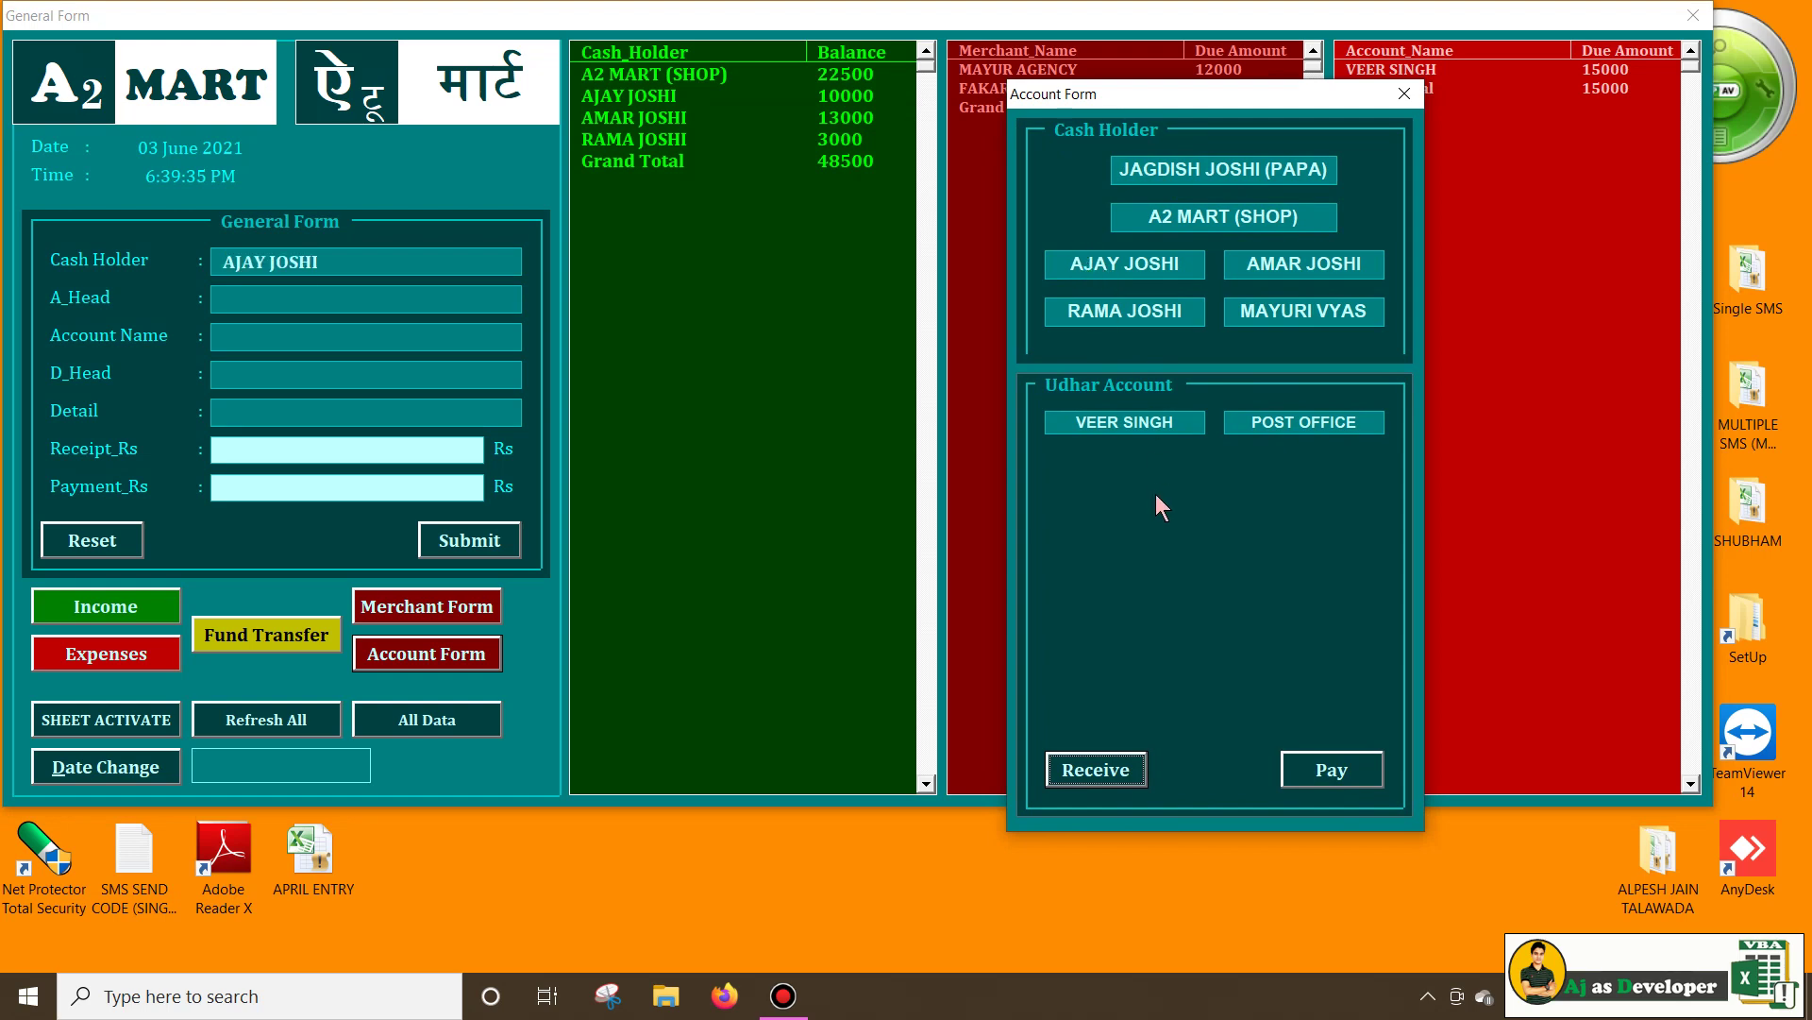
{"action": "left_click", "coordinate": [1142, 423]}
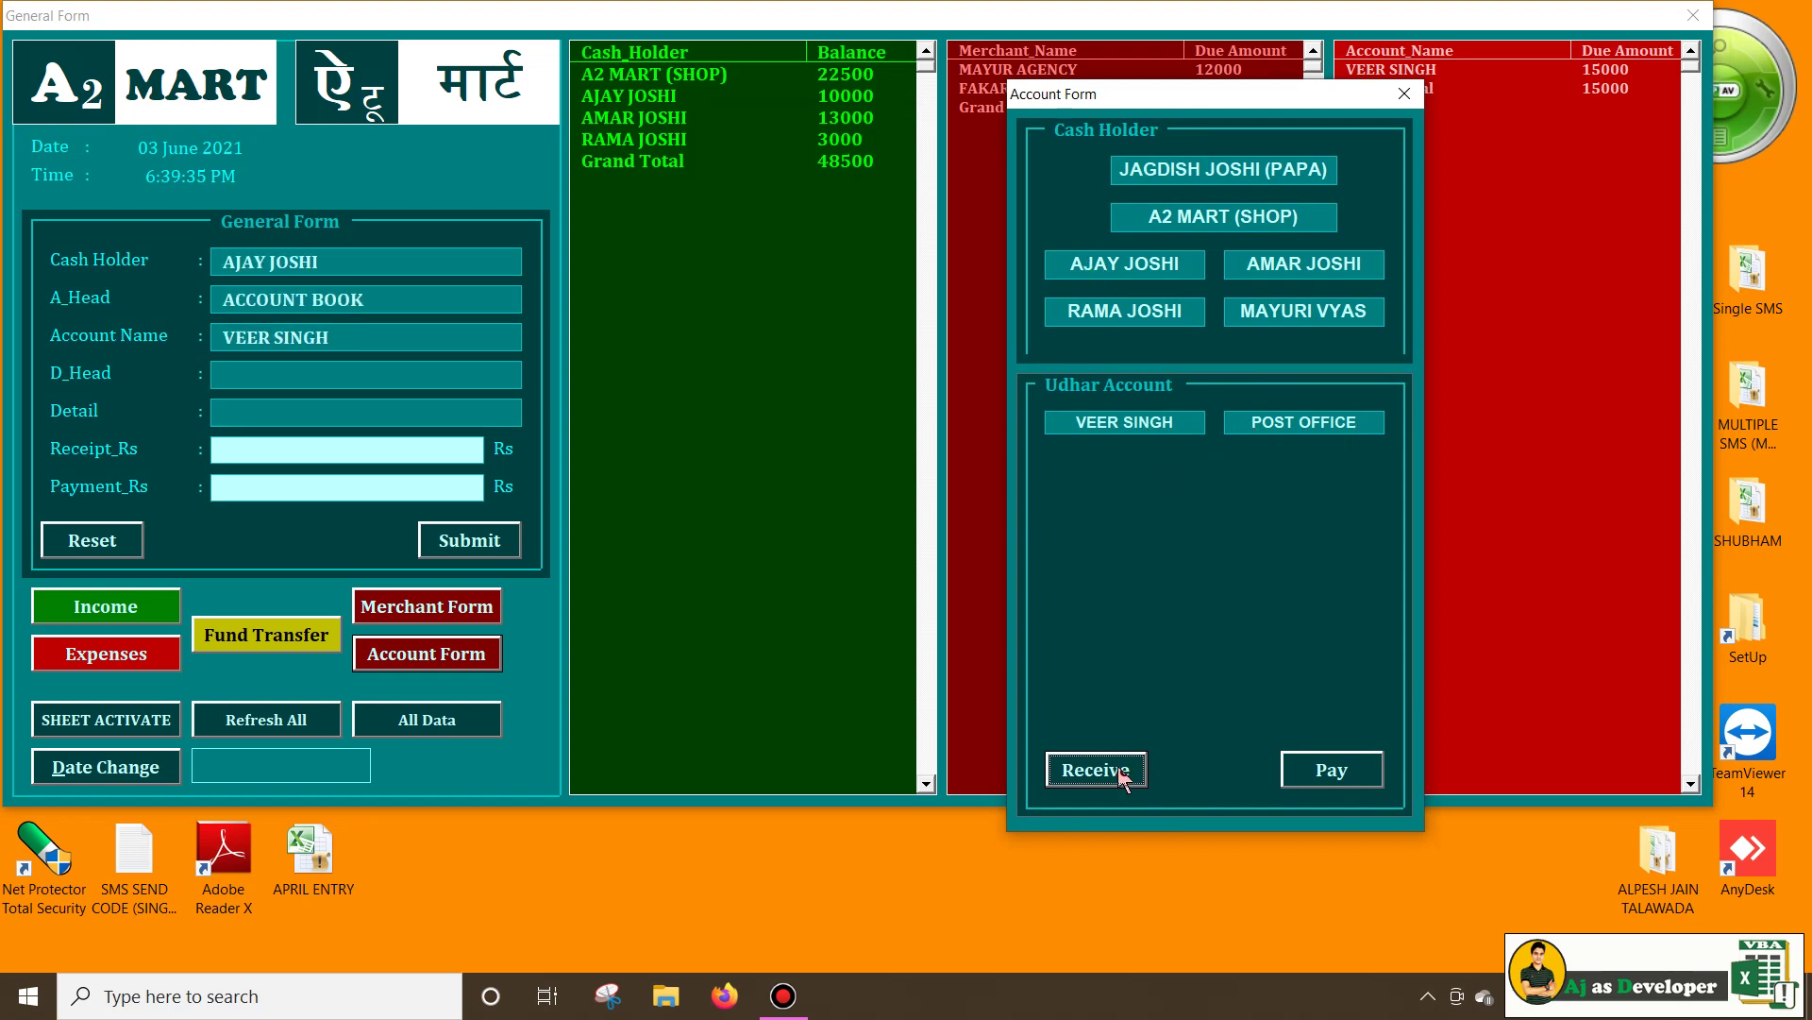
{"action": "left_click", "coordinate": [1113, 776]}
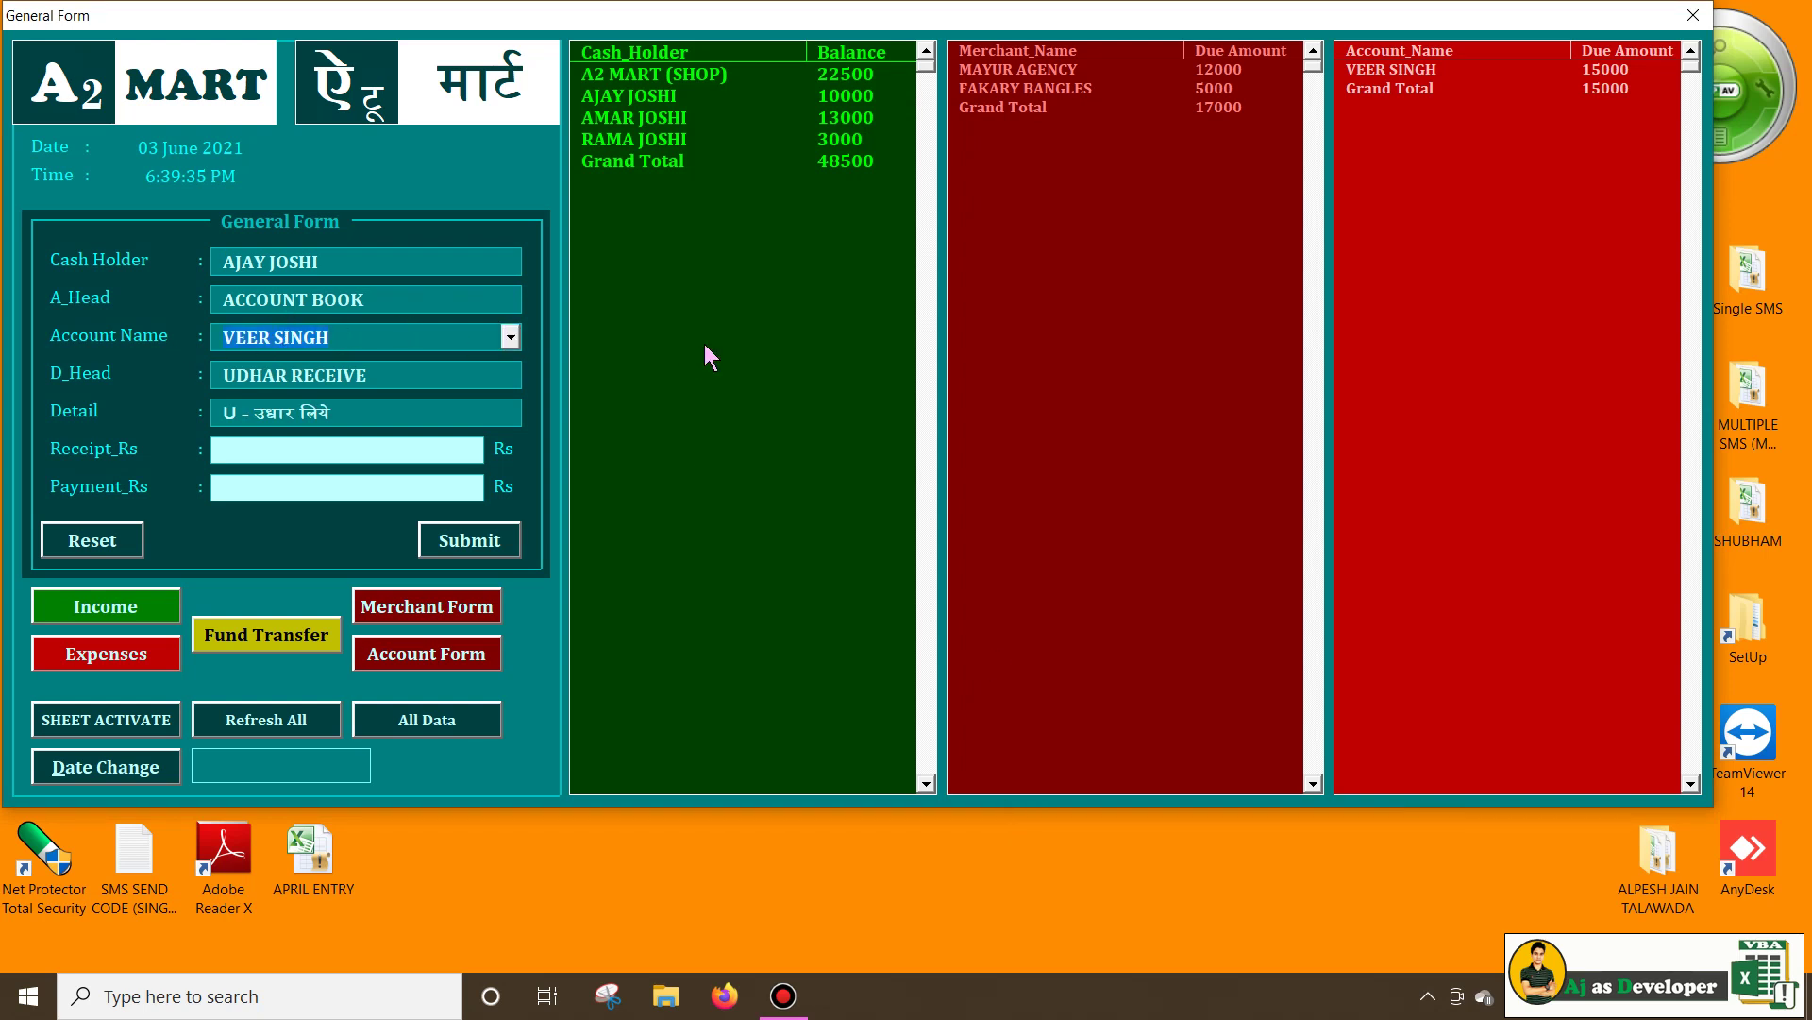
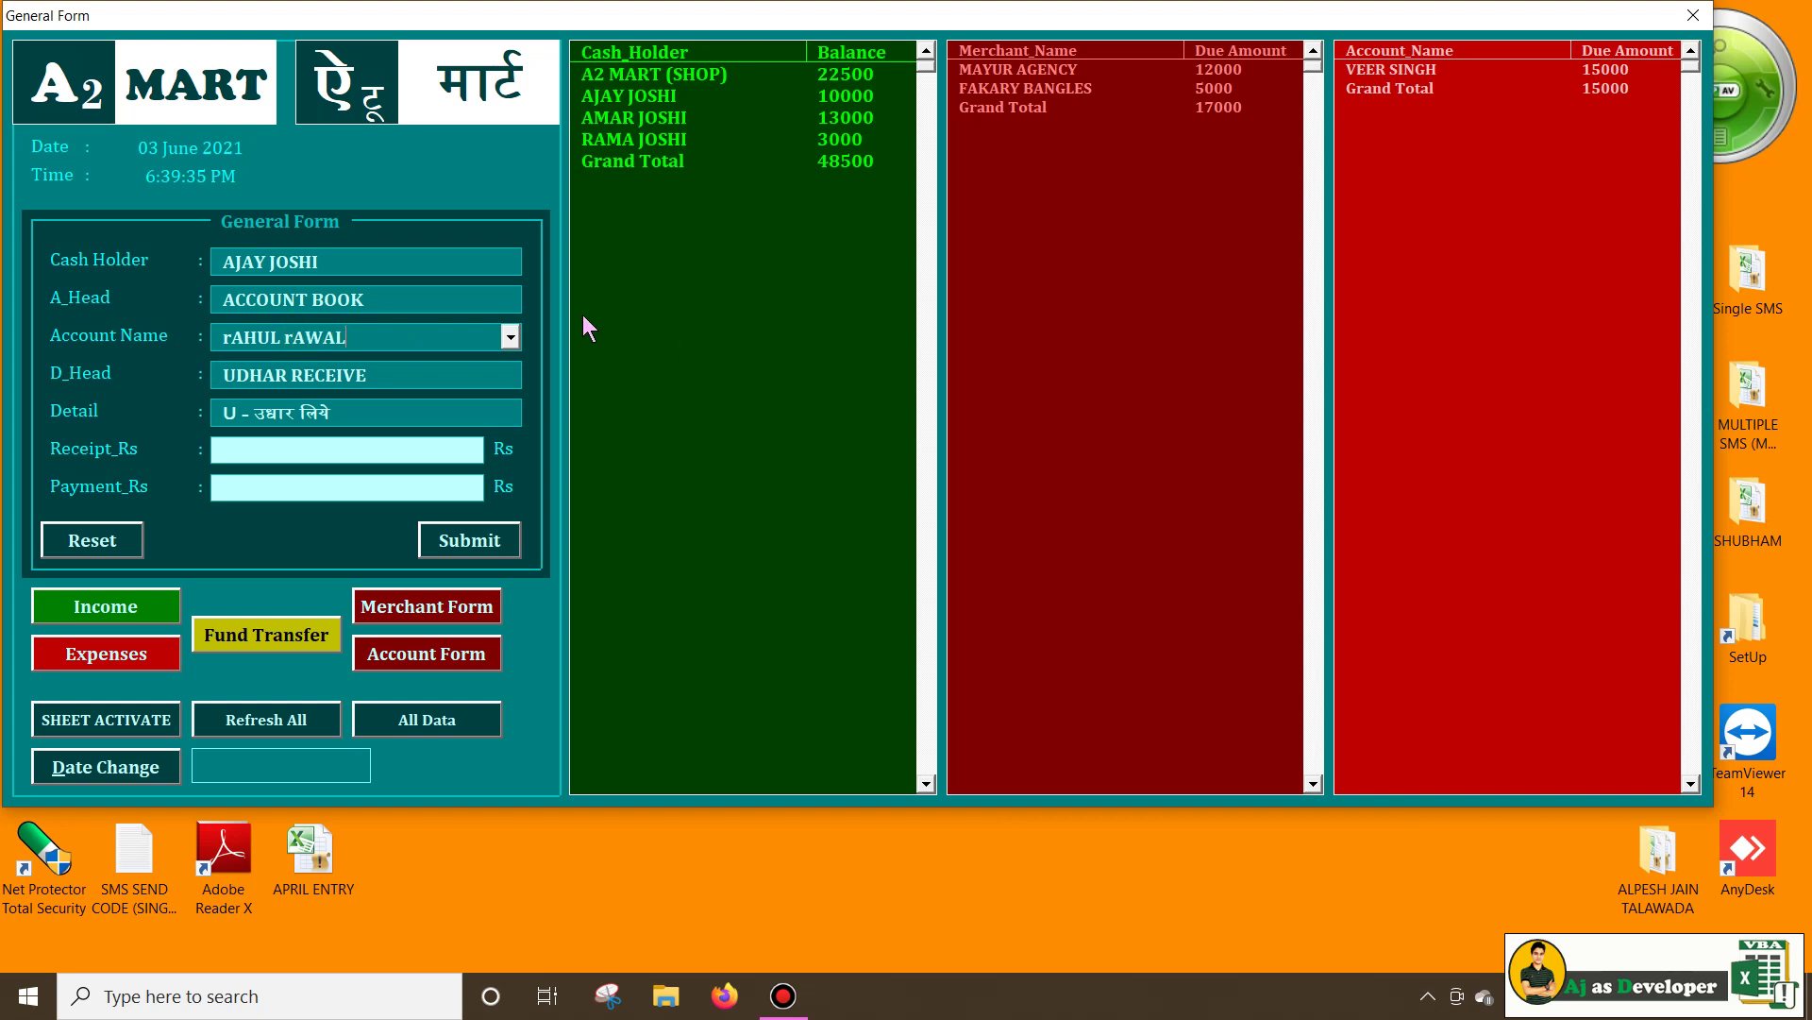
Enter the new customer's account name in capitals with a 4000 receipt and submit it
{"action": "double_click", "coordinate": [314, 332]}
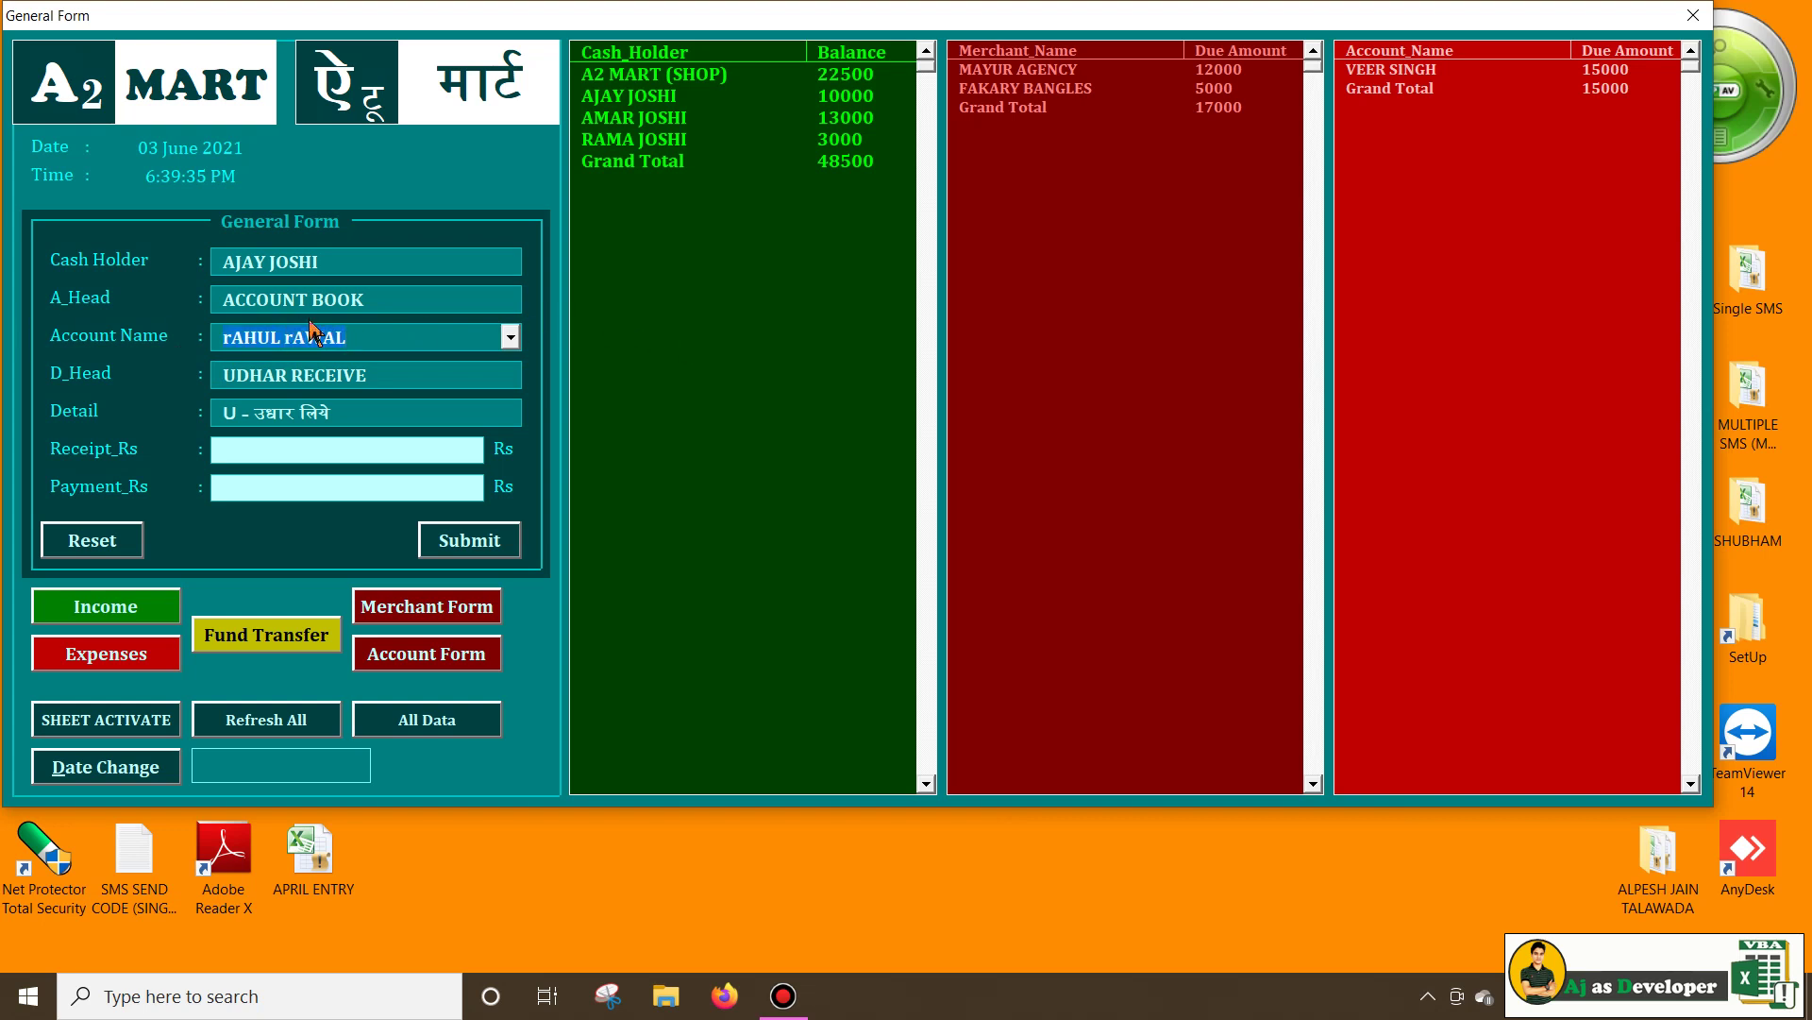
{"action": "left_click", "coordinate": [472, 449]}
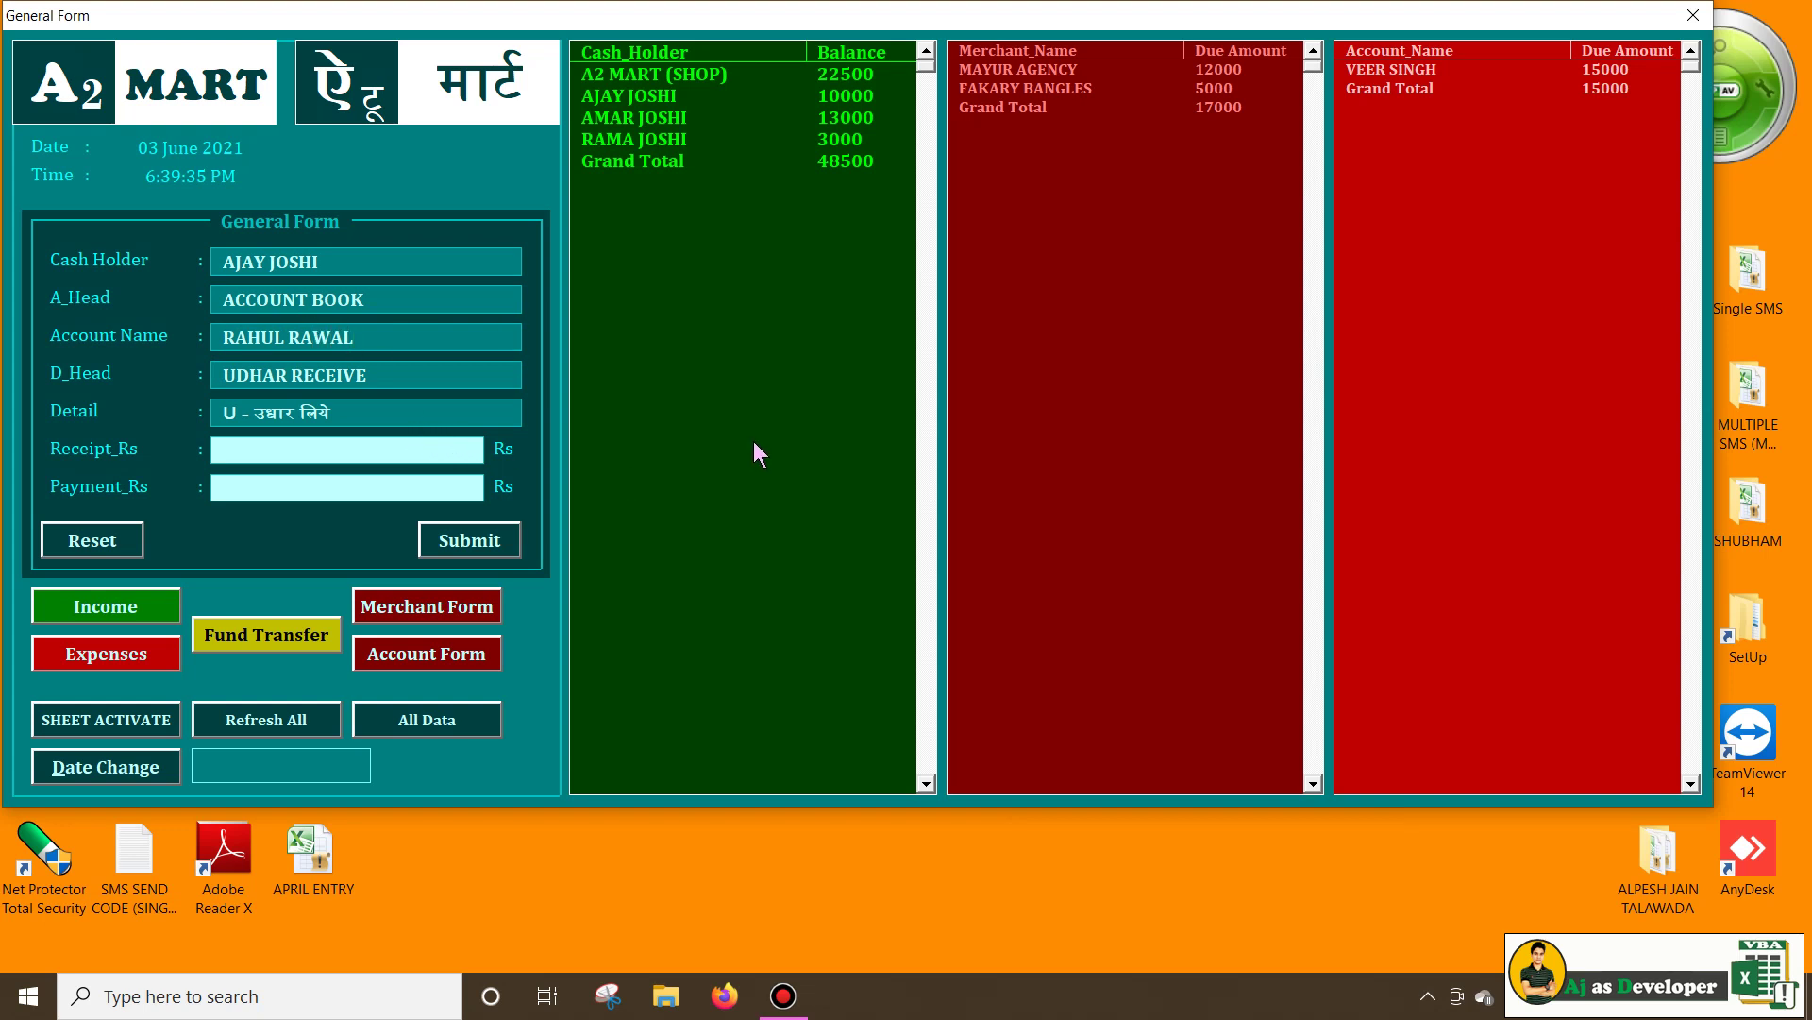
{"action": "type", "text": "40"}
{"action": "type", "text": "00"}
{"action": "left_click", "coordinate": [467, 540]}
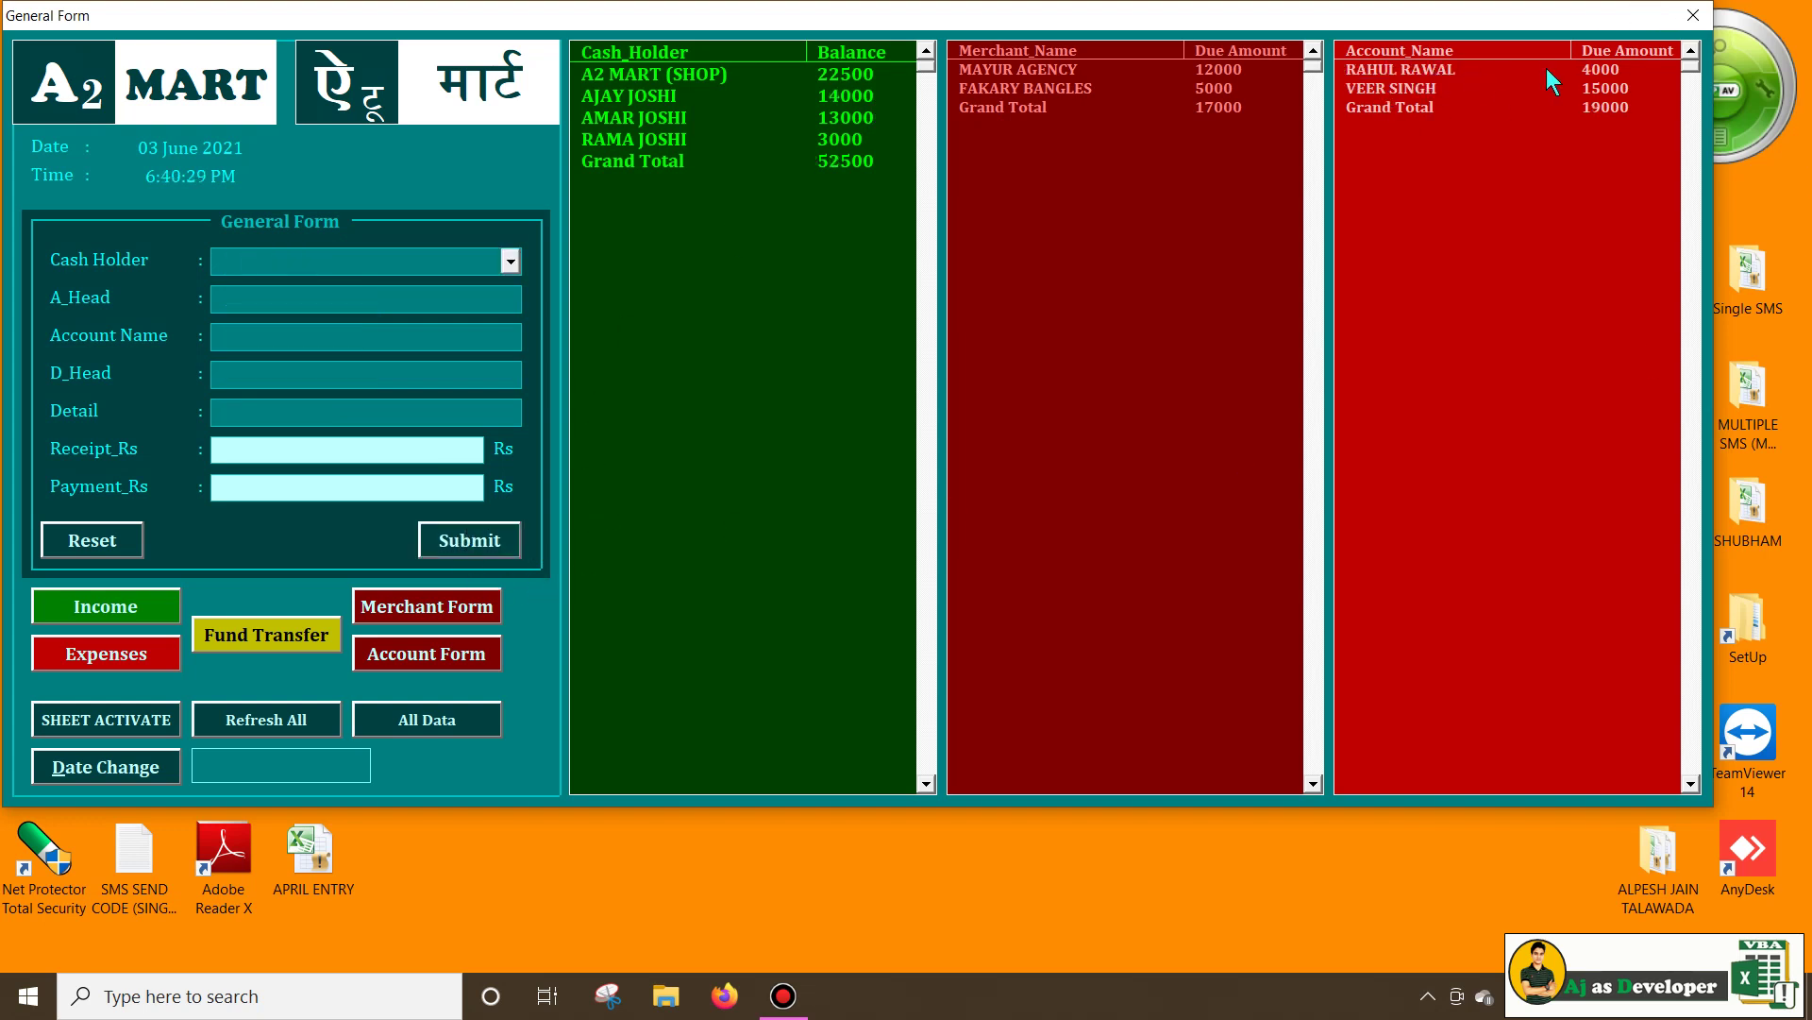
{"action": "left_click", "coordinate": [665, 95]}
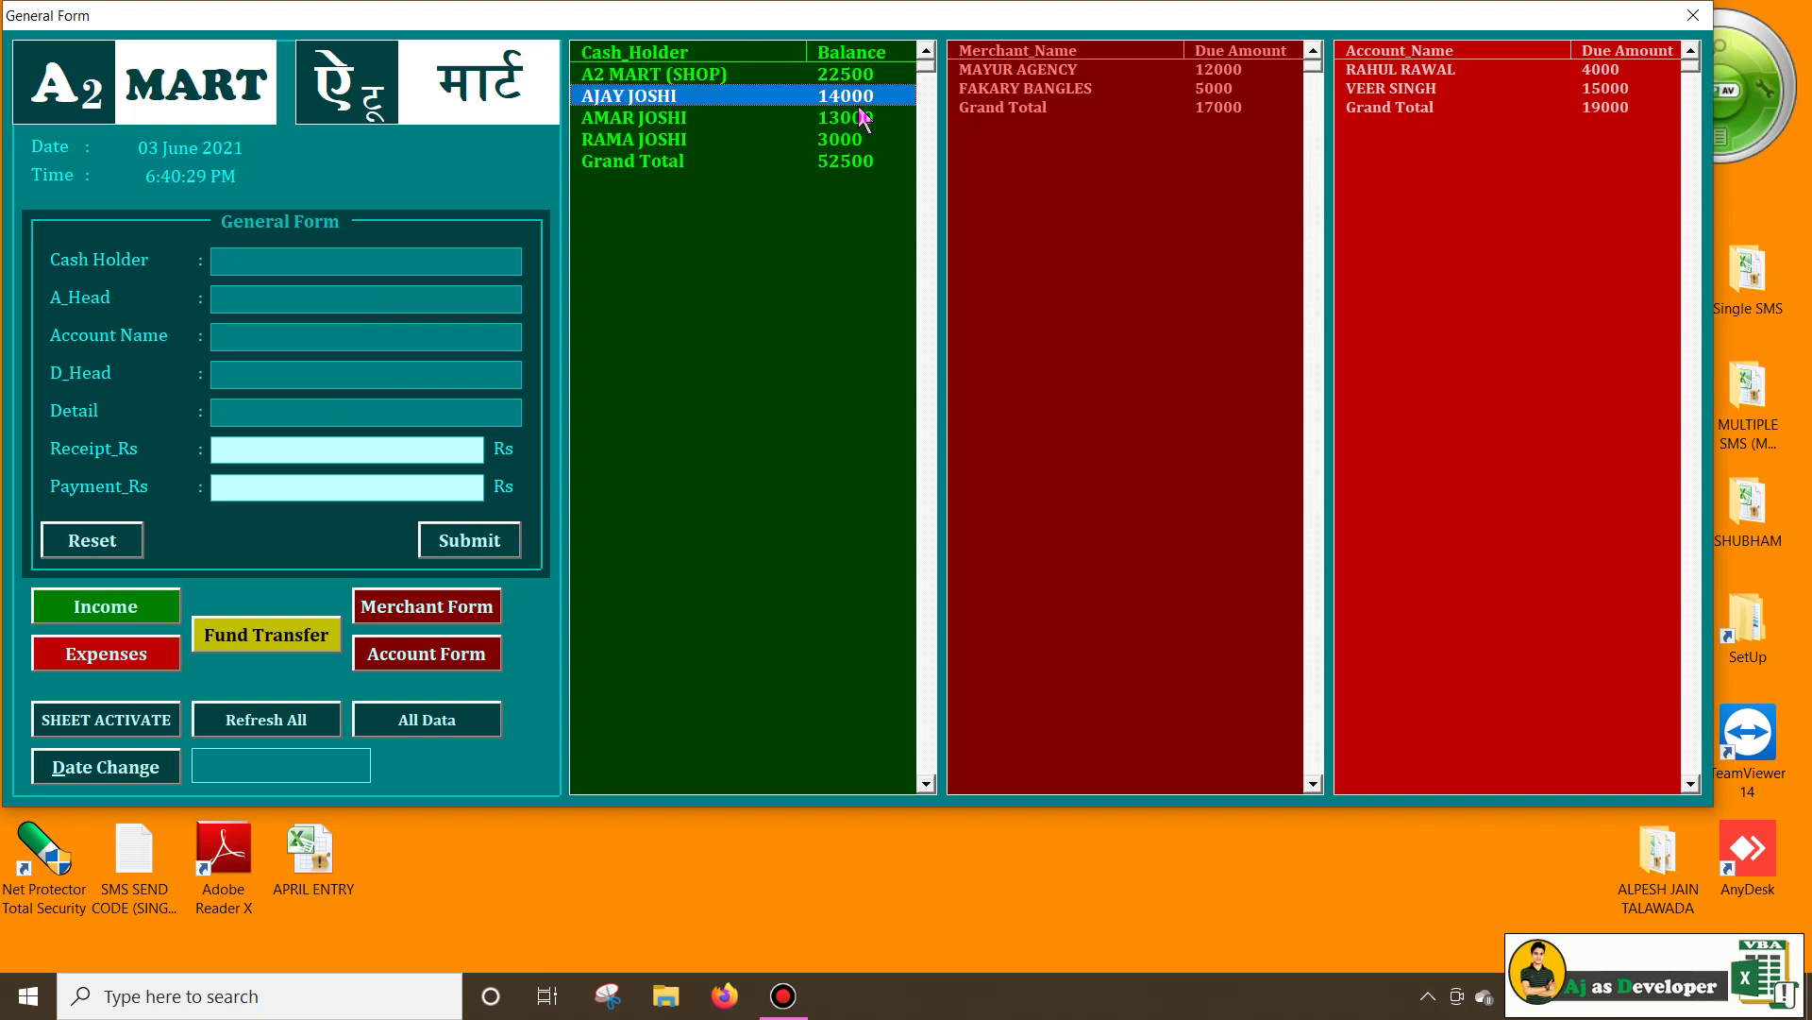
{"action": "left_click", "coordinate": [788, 140]}
{"action": "left_click", "coordinate": [1425, 201]}
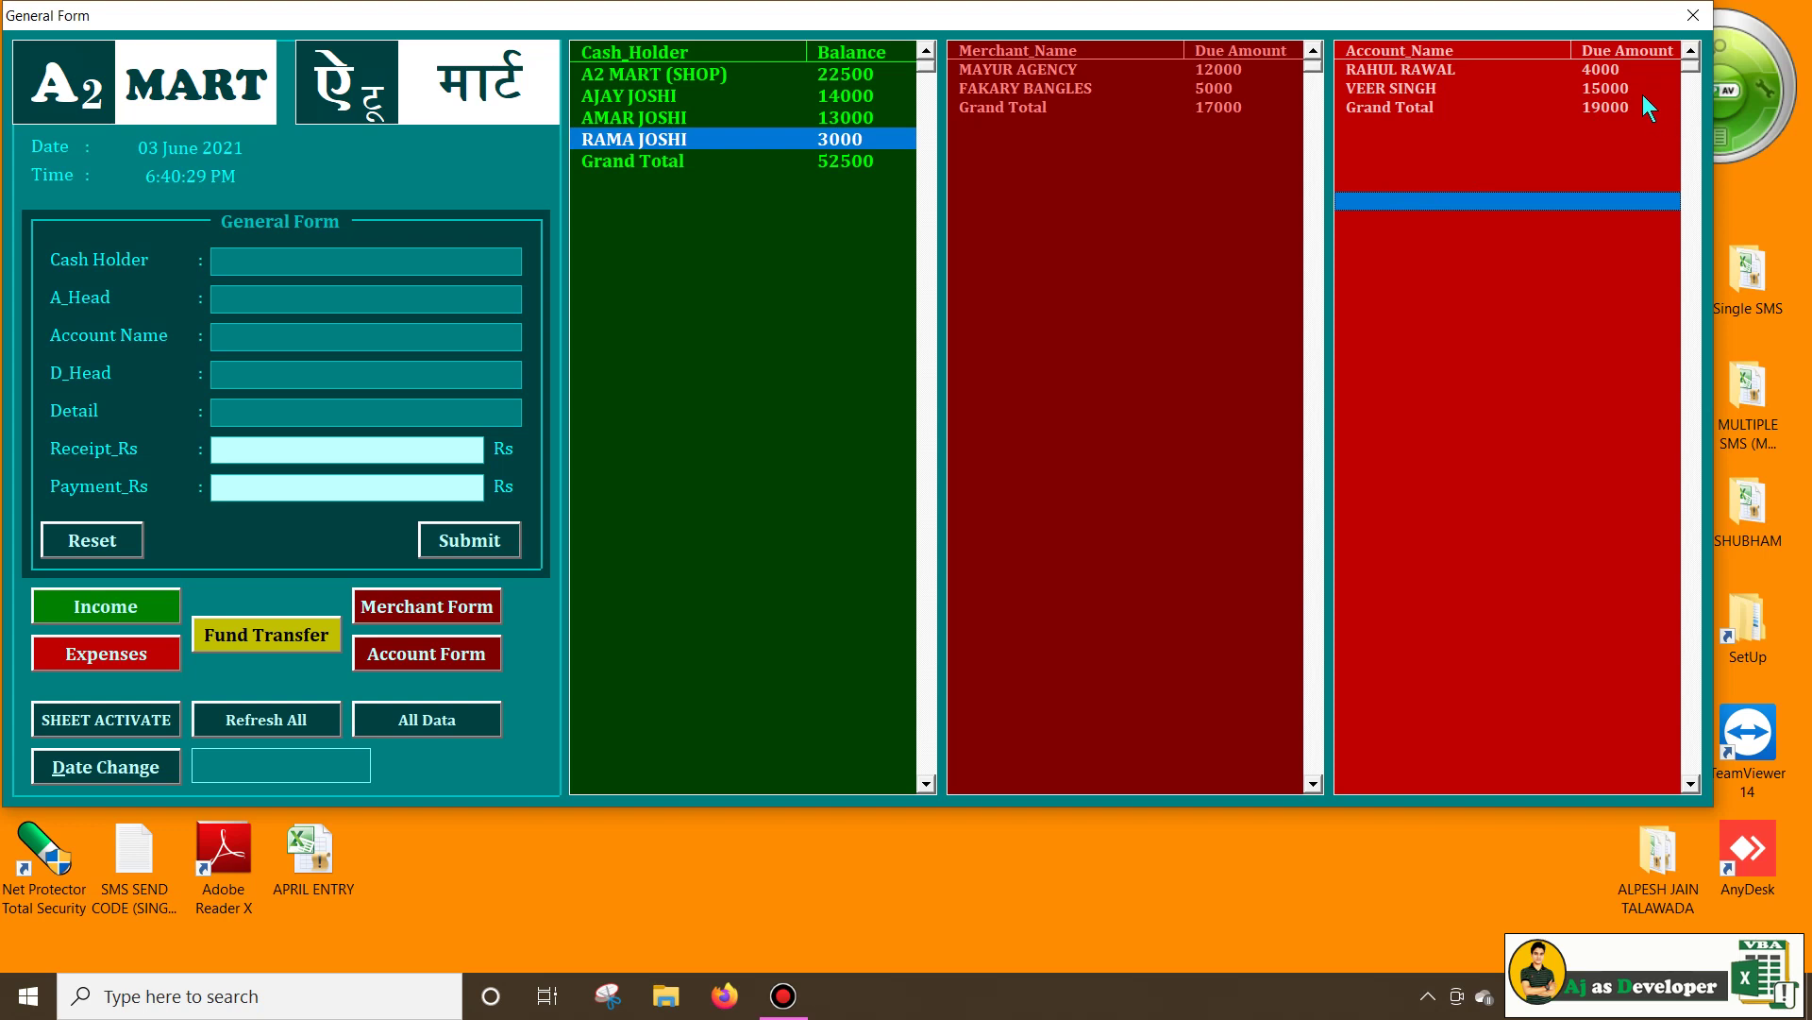
{"action": "left_click", "coordinate": [675, 181]}
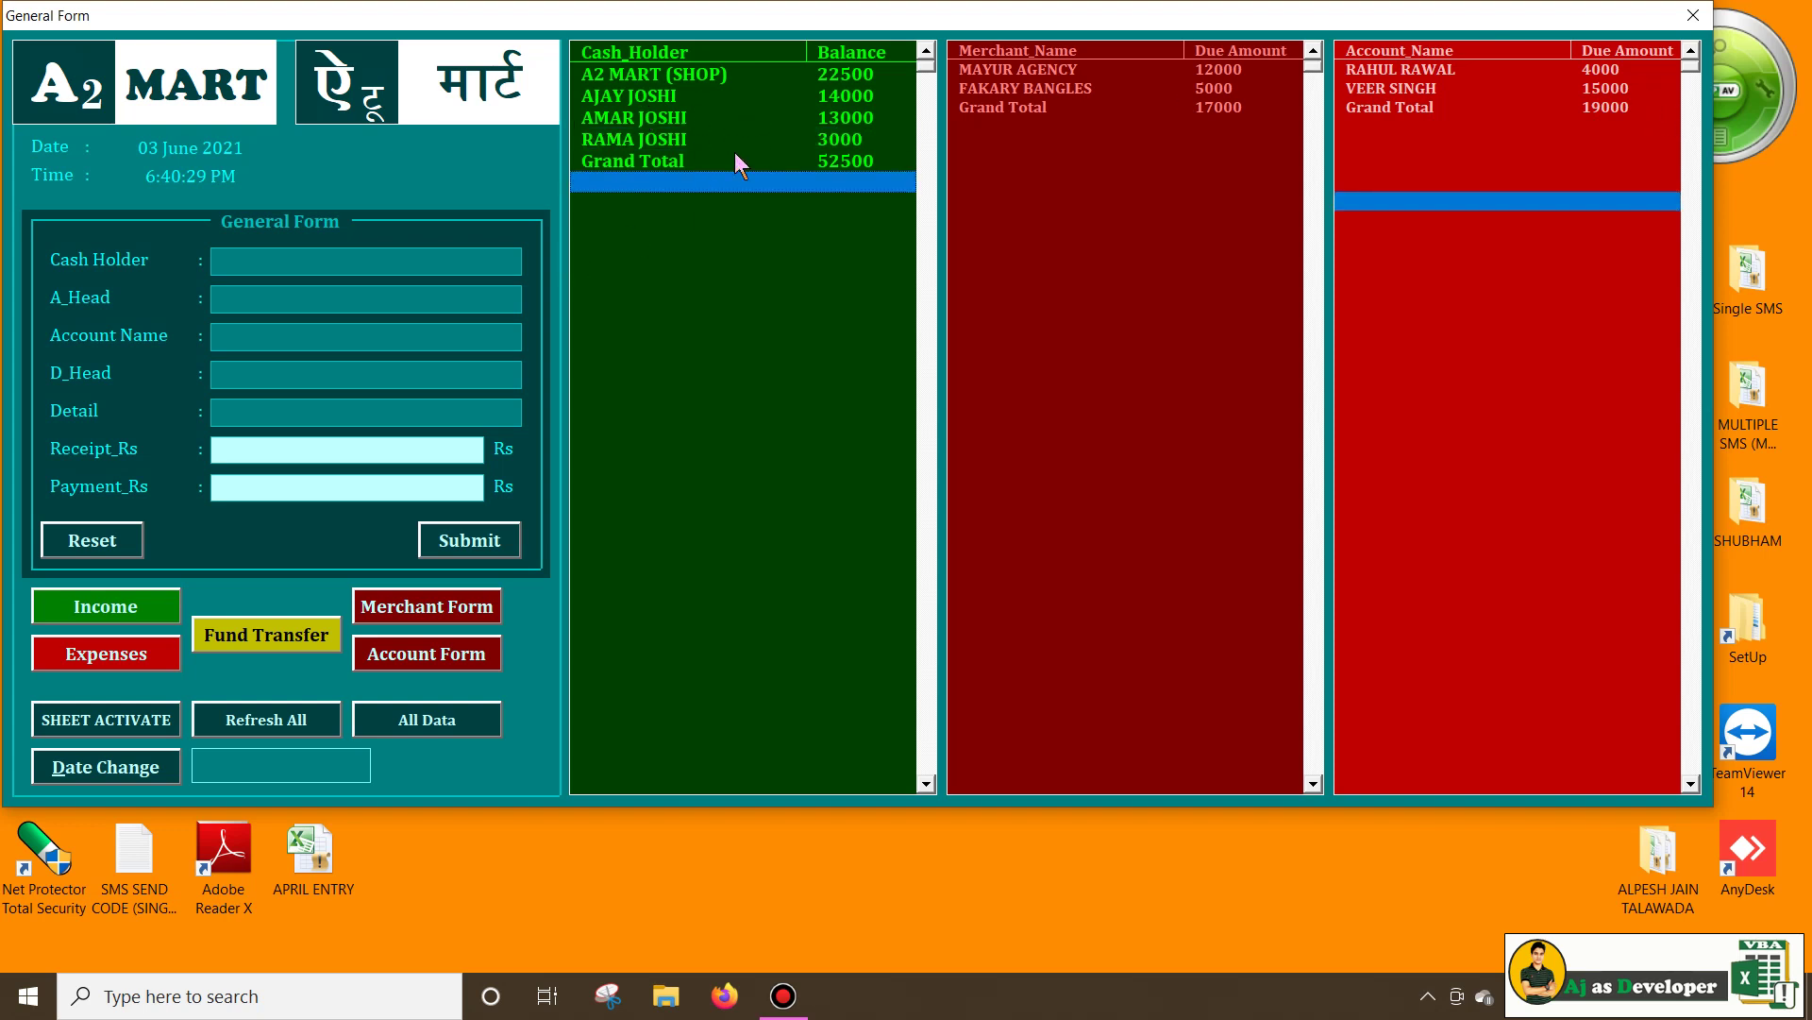